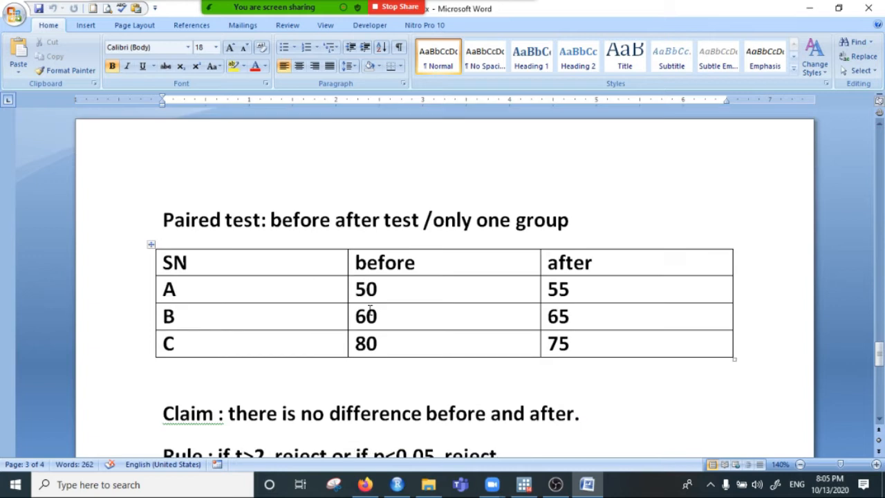
Review the paired test notes, covering the before and after table values and the claim about no difference.
{"action": "left_click_drag", "start_coordinate": [272, 223], "coordinate": [420, 222]}
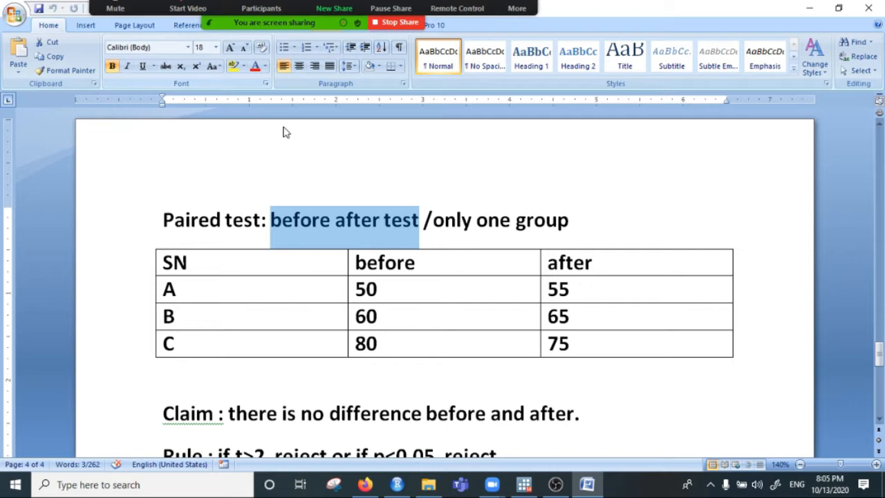
{"action": "left_click", "coordinate": [366, 289]}
{"action": "left_click", "coordinate": [558, 291]}
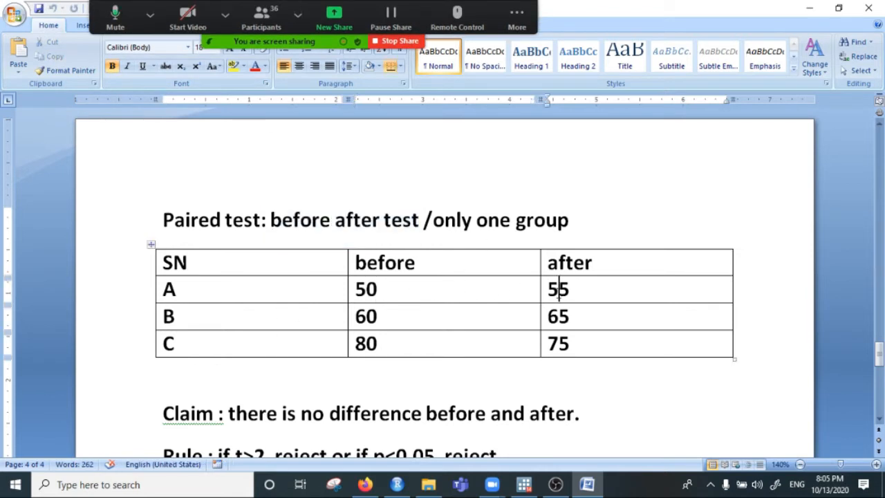
{"action": "left_click", "coordinate": [400, 288]}
{"action": "left_click", "coordinate": [577, 290]}
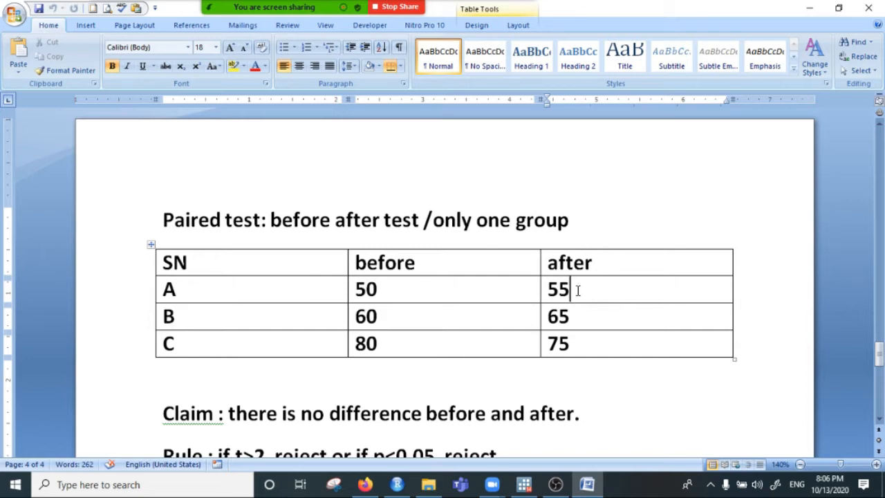
{"action": "scroll", "coordinate": [434, 292], "scroll_direction": "down", "scroll_amount": 3}
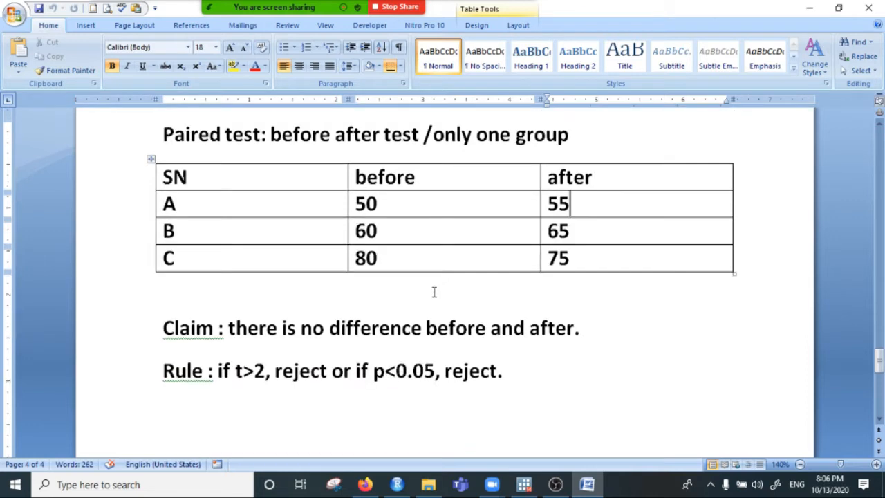
{"action": "left_click", "coordinate": [362, 328]}
Switch to Stata and enlarge the command area.
{"action": "left_click", "coordinate": [809, 10]}
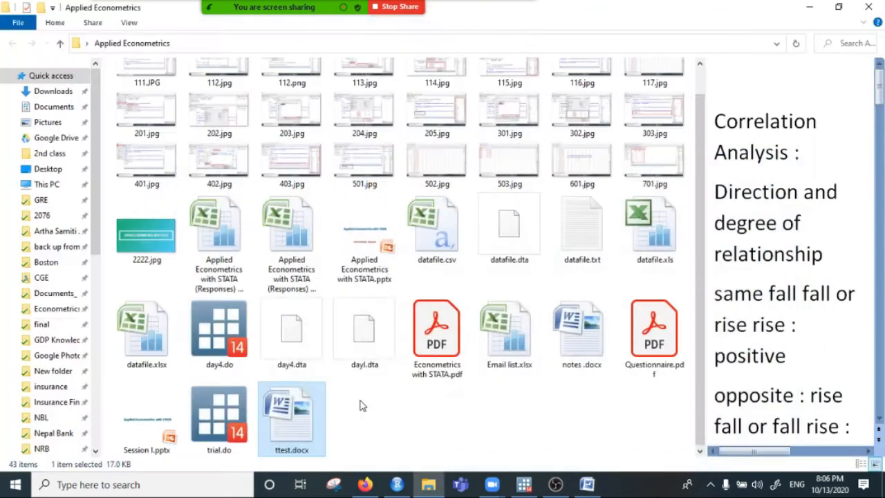
{"action": "left_click", "coordinate": [534, 486]}
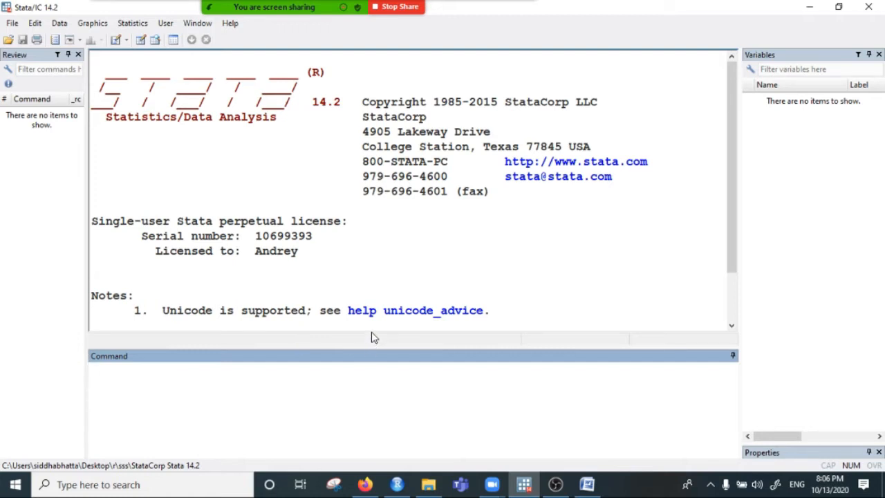
{"action": "left_click_drag", "start_coordinate": [376, 348], "coordinate": [374, 316]}
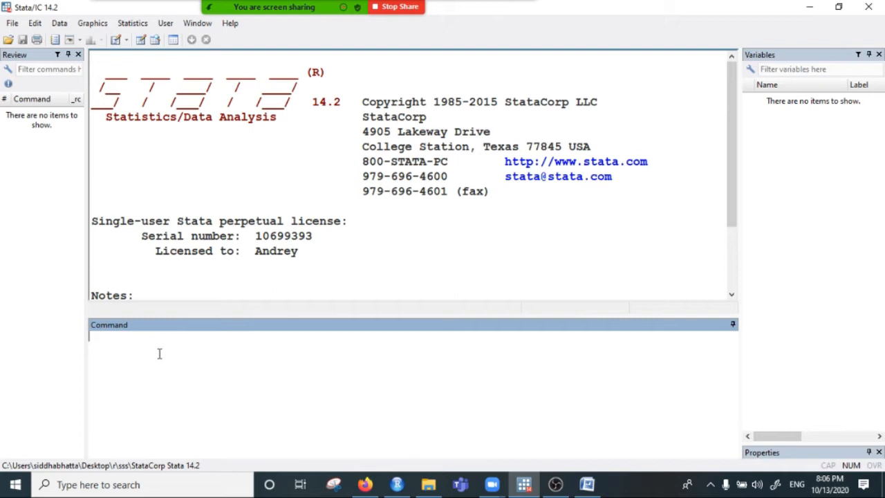
Load the bpwide.dta example dataset installed with Stata and close the help viewer.
{"action": "left_click", "coordinate": [11, 24]}
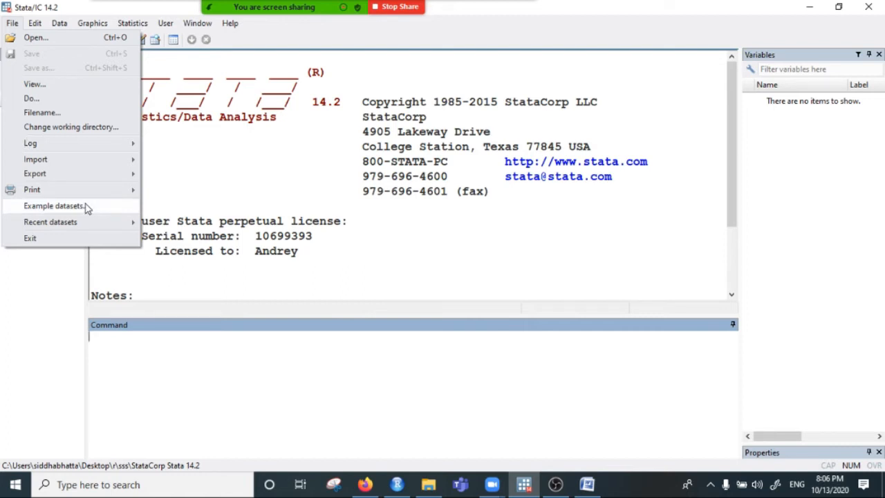
{"action": "left_click", "coordinate": [54, 206]}
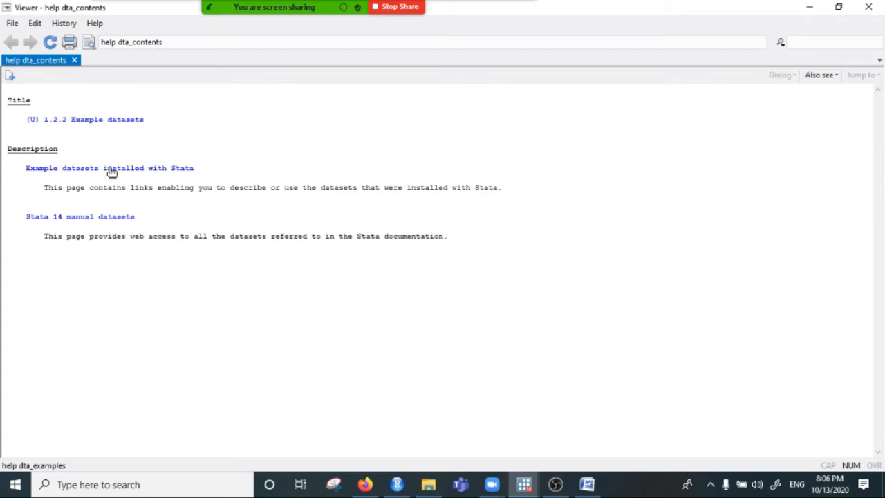
{"action": "left_click", "coordinate": [112, 168]}
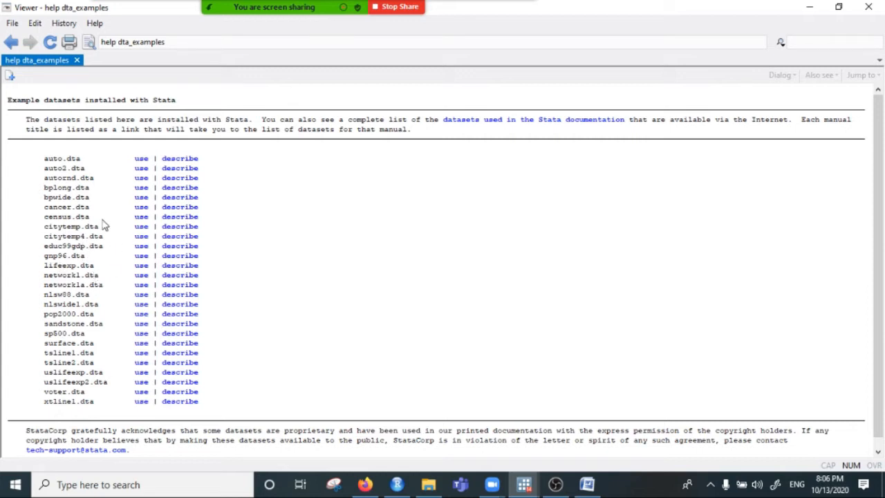
{"action": "left_click_drag", "start_coordinate": [44, 202], "coordinate": [233, 208]}
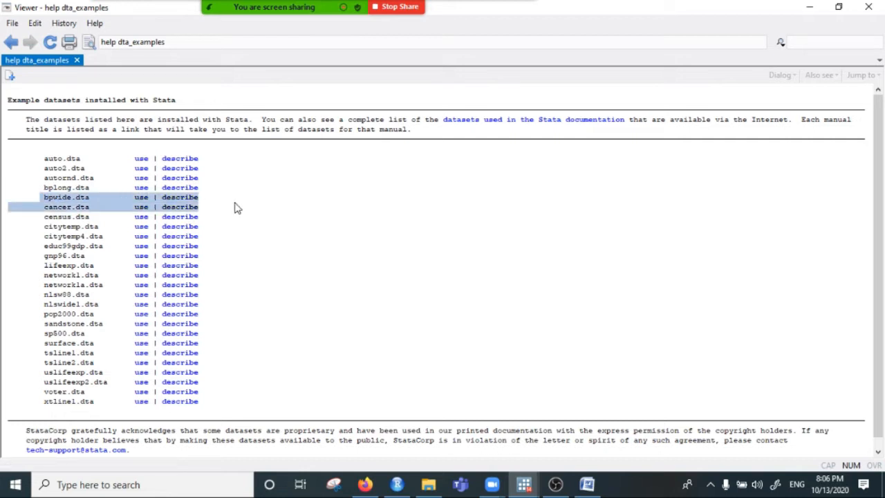
{"action": "left_click", "coordinate": [304, 201]}
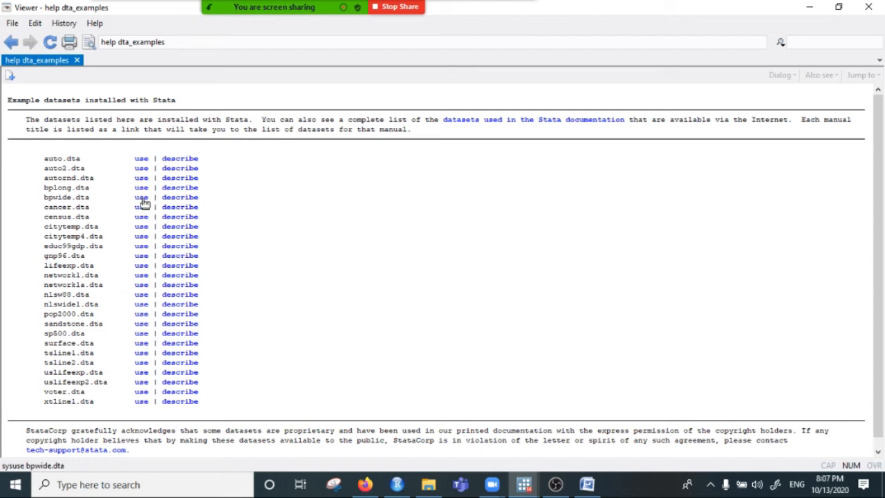
{"action": "left_click", "coordinate": [868, 7]}
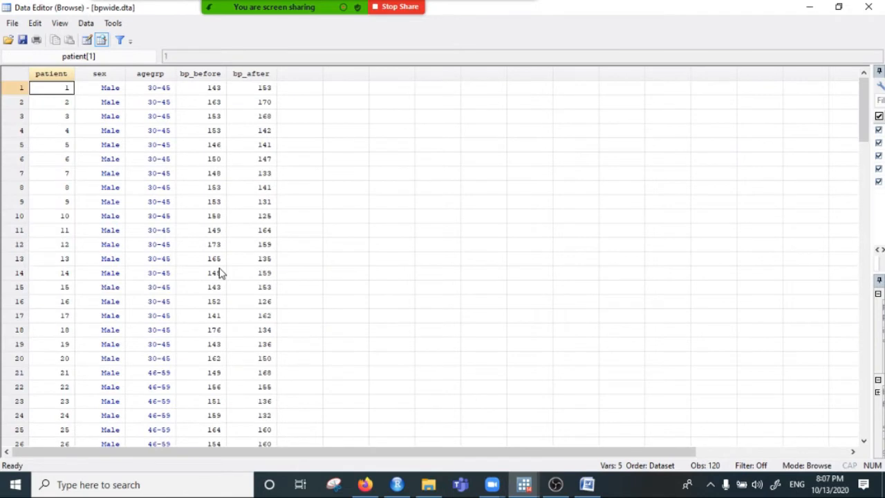
Browse the bpwide.dta records and compare the bp_before and bp_after columns.
{"action": "left_click_drag", "start_coordinate": [194, 90], "coordinate": [207, 401]}
{"action": "left_click", "coordinate": [215, 149]}
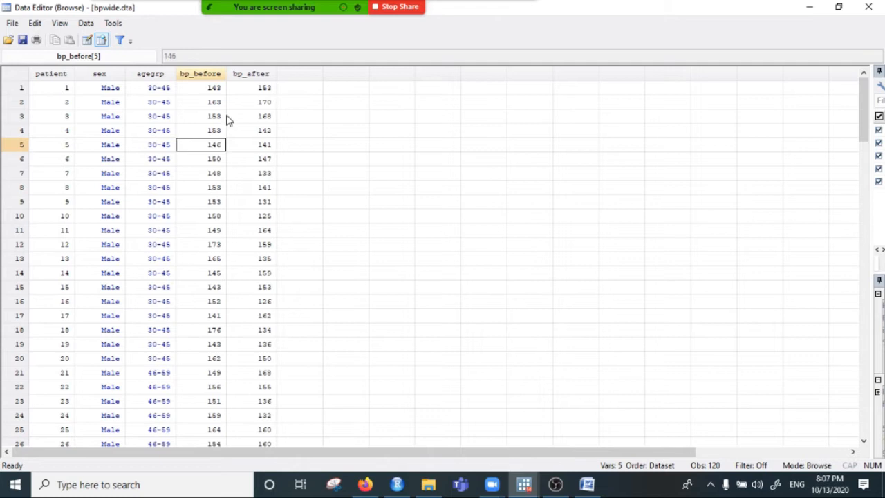
{"action": "left_click", "coordinate": [247, 102]}
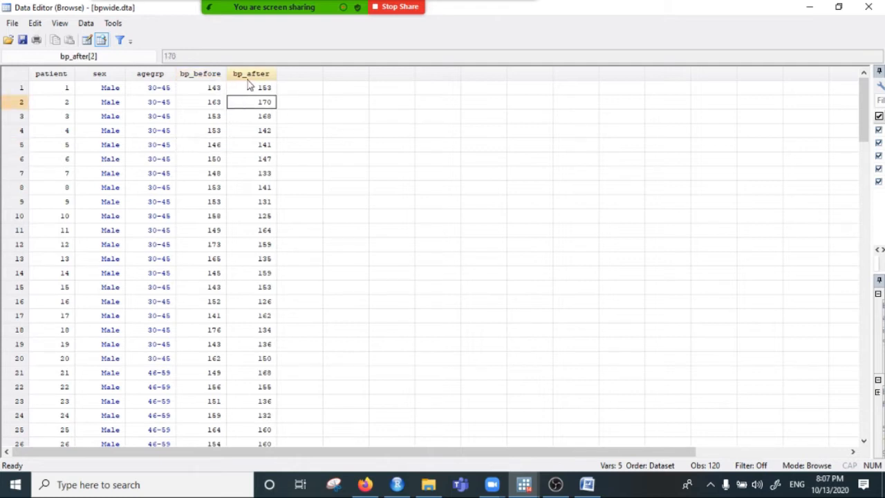
{"action": "left_click", "coordinate": [248, 77]}
{"action": "left_click", "coordinate": [192, 76]}
{"action": "left_click", "coordinate": [274, 73]}
{"action": "left_click", "coordinate": [200, 78]}
{"action": "left_click", "coordinate": [237, 77]}
{"action": "left_click", "coordinate": [198, 78]}
{"action": "left_click", "coordinate": [264, 88]}
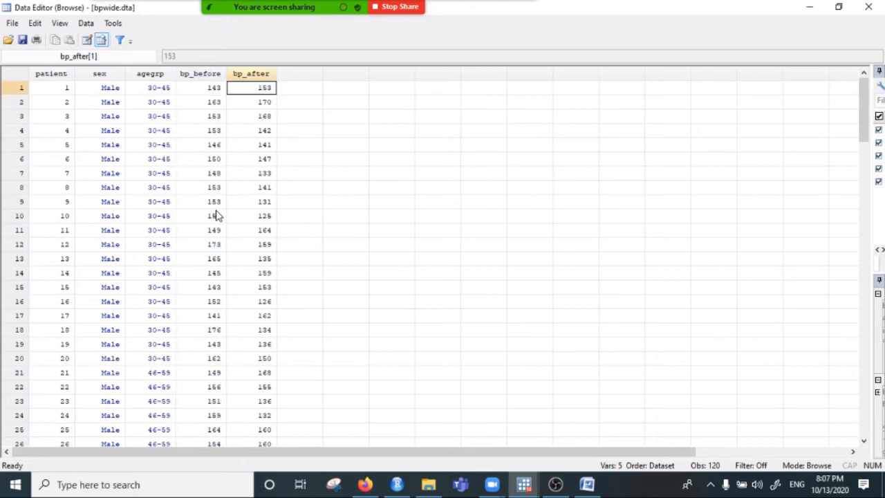
{"action": "left_click", "coordinate": [809, 10]}
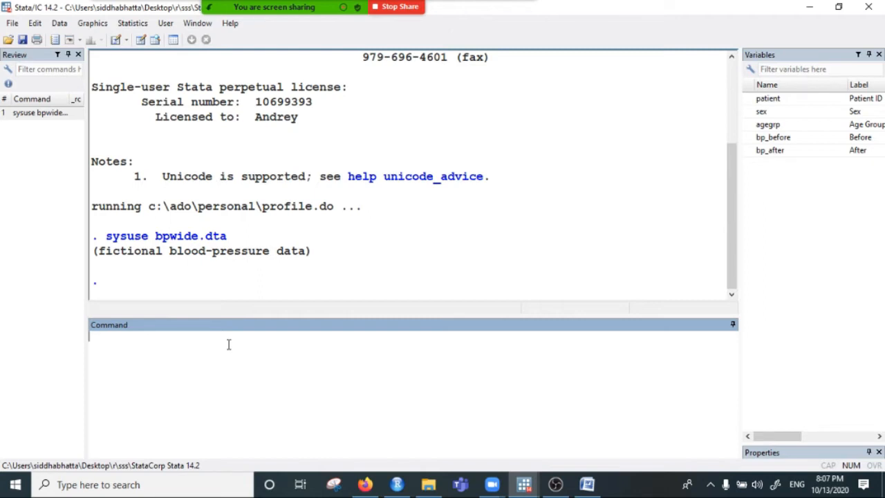
Run a paired t test with the command "ttest bp_before== bp_after" and display its complete output.
{"action": "type", "text": "ttest"}
{"action": "double_click", "coordinate": [794, 138]}
{"action": "left_click", "coordinate": [198, 334]}
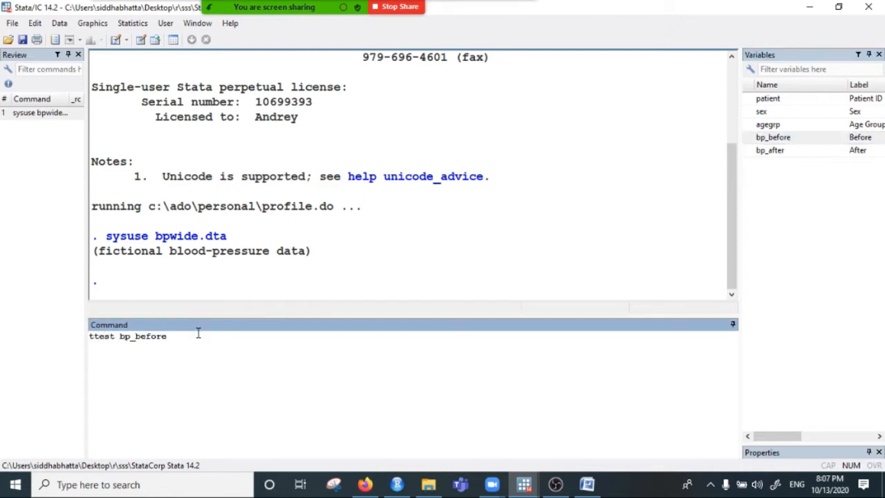
{"action": "type", "text": "=="}
{"action": "scroll", "coordinate": [214, 345], "scroll_direction": "up", "scroll_amount": 4}
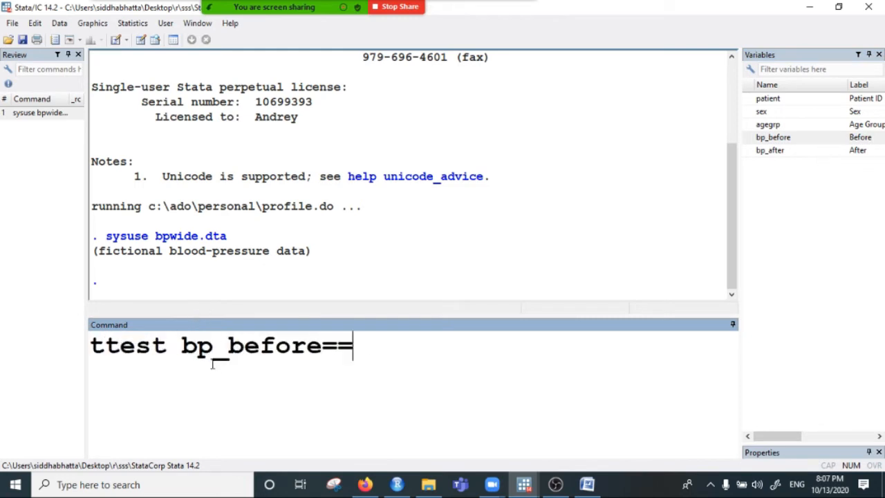
{"action": "double_click", "coordinate": [779, 151]}
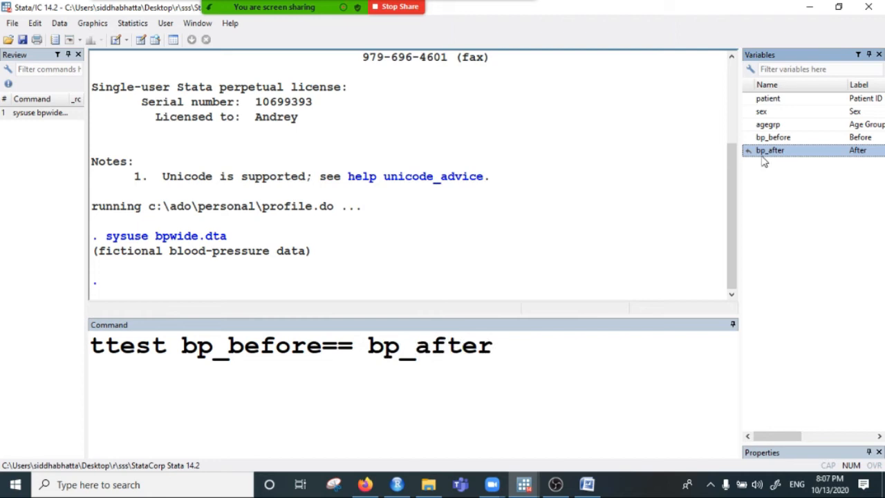
{"action": "left_click", "coordinate": [527, 335]}
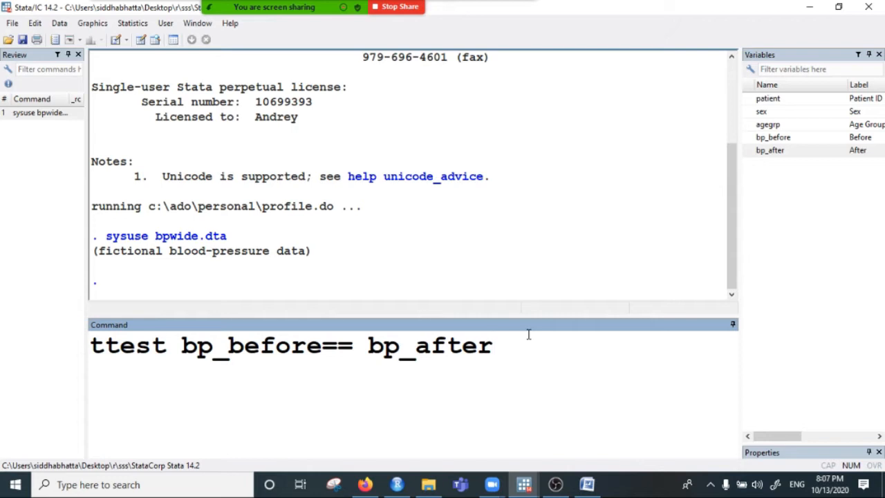
{"action": "key", "text": "Return"}
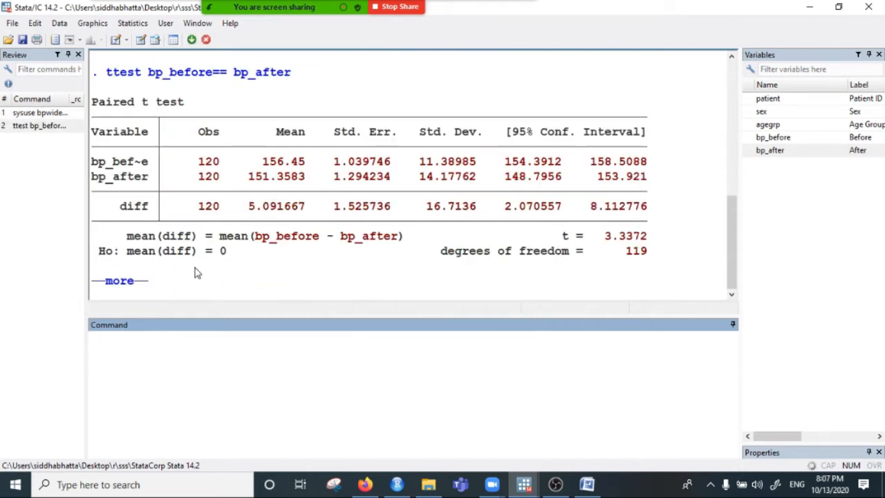
{"action": "left_click", "coordinate": [122, 282]}
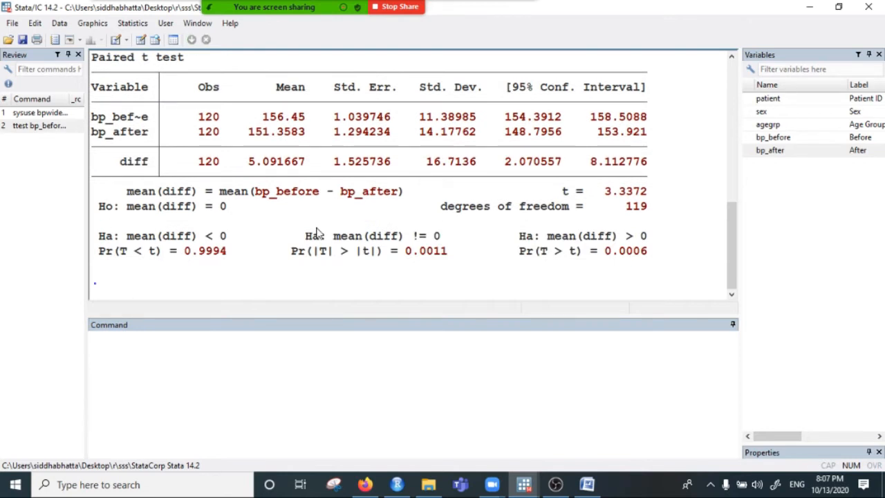
Examine the paired t test's mean difference, null hypothesis and two-sided p-value.
{"action": "scroll", "coordinate": [214, 201], "scroll_direction": "up", "scroll_amount": 1}
{"action": "scroll", "coordinate": [228, 207], "scroll_direction": "down", "scroll_amount": 1}
{"action": "left_click_drag", "start_coordinate": [228, 191], "coordinate": [409, 194]}
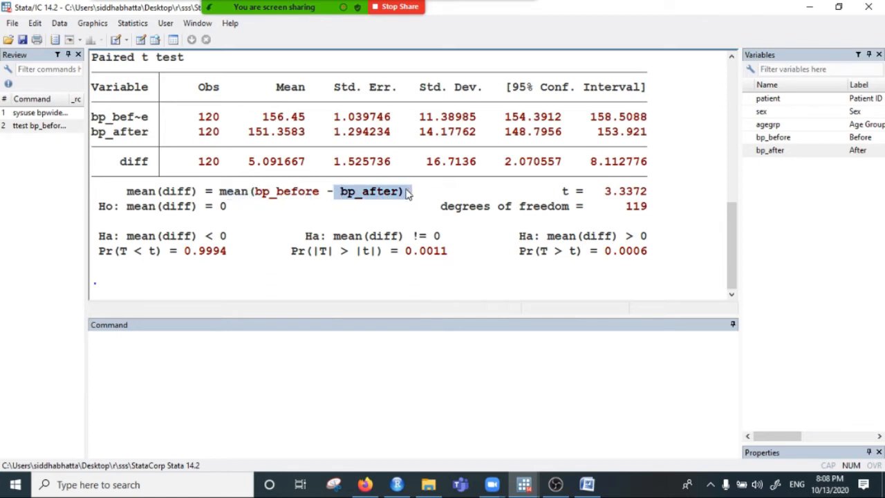
{"action": "left_click_drag", "start_coordinate": [406, 252], "coordinate": [453, 254]}
{"action": "left_click", "coordinate": [421, 261]}
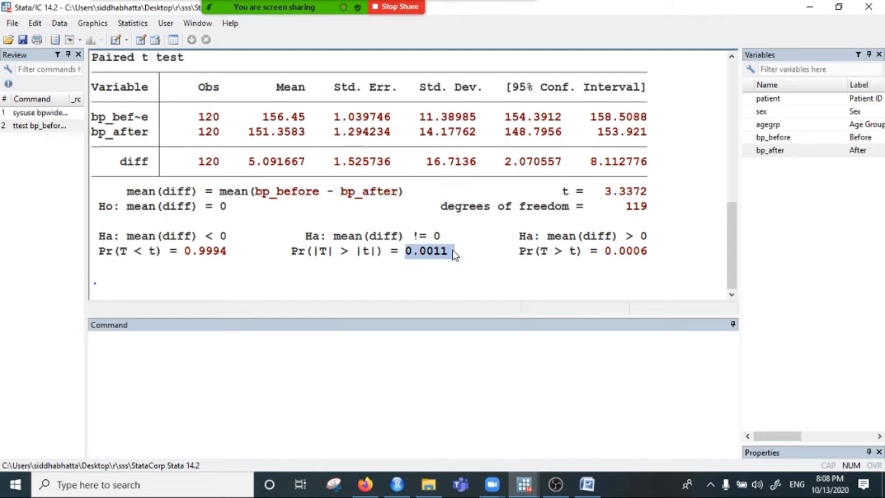
{"action": "left_click_drag", "start_coordinate": [221, 192], "coordinate": [435, 216]}
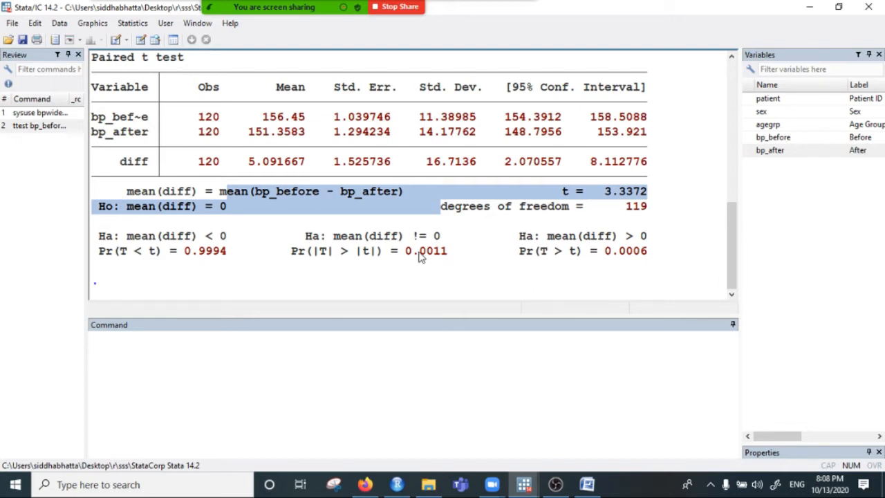
{"action": "left_click_drag", "start_coordinate": [405, 253], "coordinate": [445, 266]}
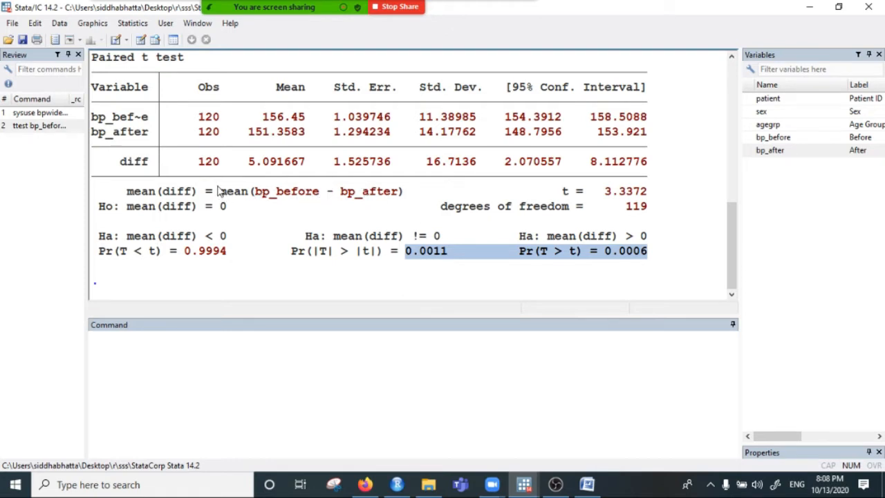
{"action": "left_click_drag", "start_coordinate": [128, 191], "coordinate": [370, 199]}
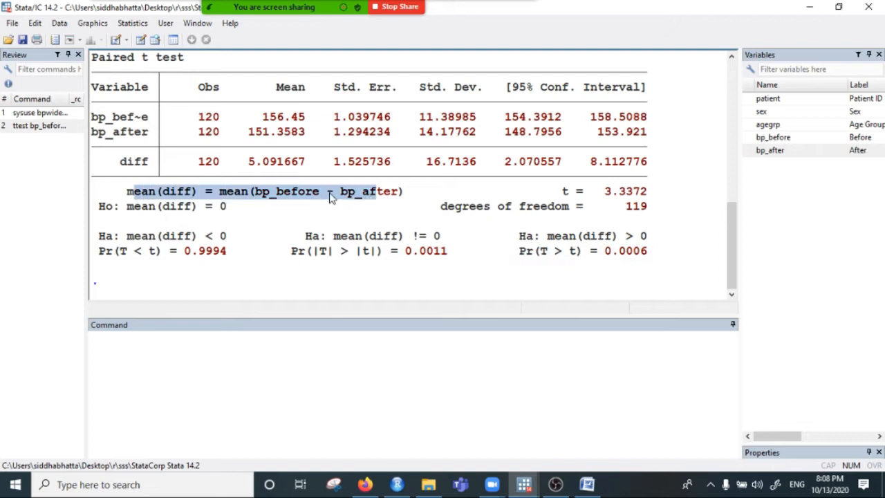
{"action": "double_click", "coordinate": [141, 207]}
{"action": "left_click_drag", "start_coordinate": [158, 210], "coordinate": [266, 213]}
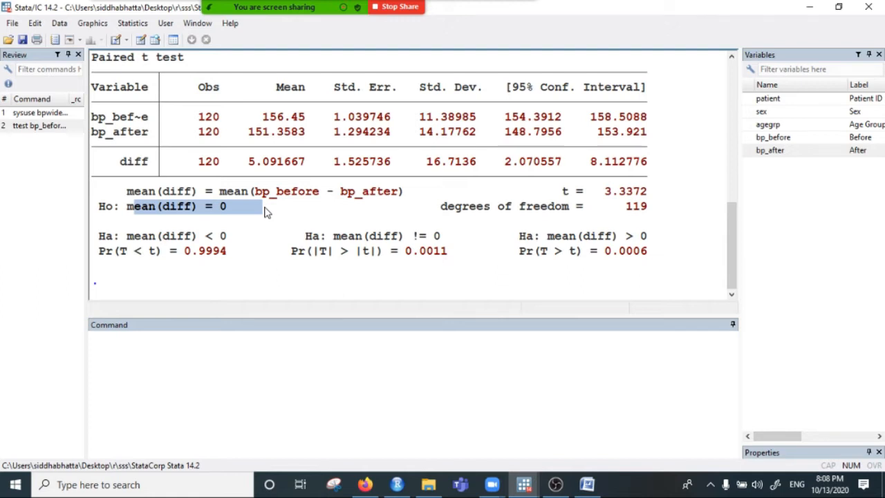
{"action": "left_click_drag", "start_coordinate": [408, 253], "coordinate": [447, 257]}
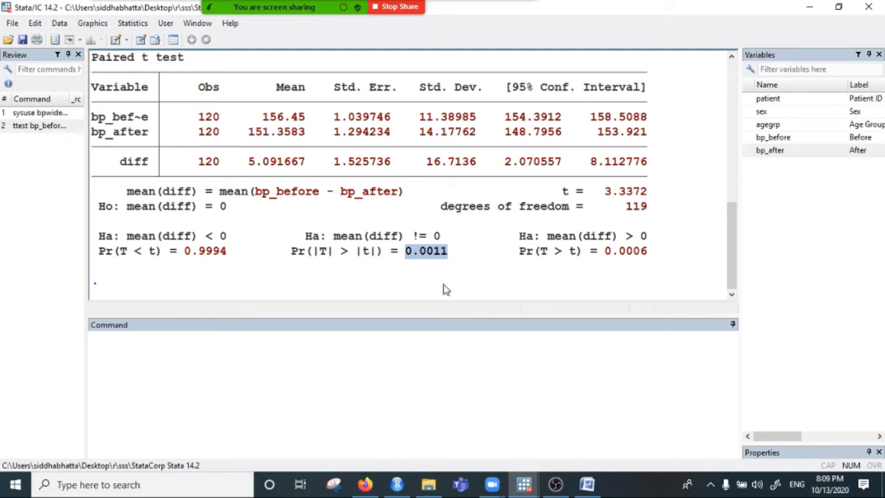
Examine the standard deviations of bp_before and bp_after in the paired t test table.
{"action": "scroll", "coordinate": [446, 289], "scroll_direction": "up", "scroll_amount": 3}
{"action": "scroll", "coordinate": [221, 200], "scroll_direction": "up", "scroll_amount": 1}
{"action": "scroll", "coordinate": [225, 207], "scroll_direction": "down", "scroll_amount": 4}
{"action": "scroll", "coordinate": [337, 182], "scroll_direction": "up", "scroll_amount": 1}
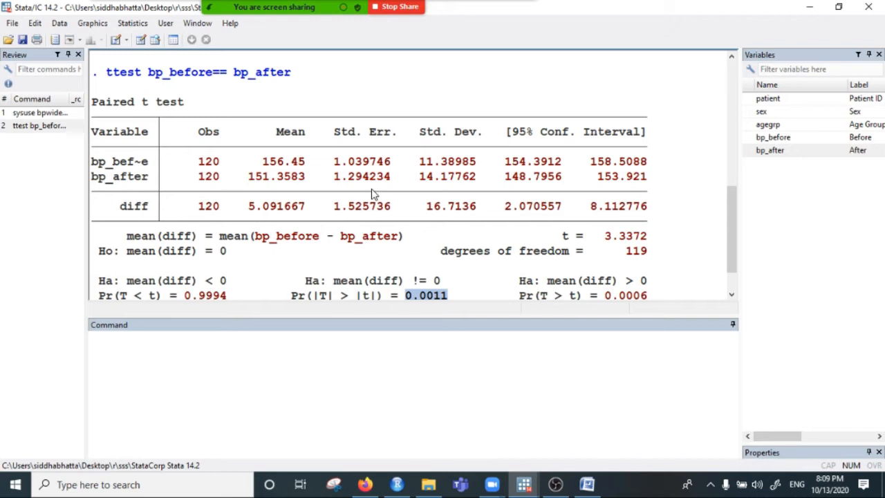
{"action": "scroll", "coordinate": [373, 200], "scroll_direction": "down", "scroll_amount": 1}
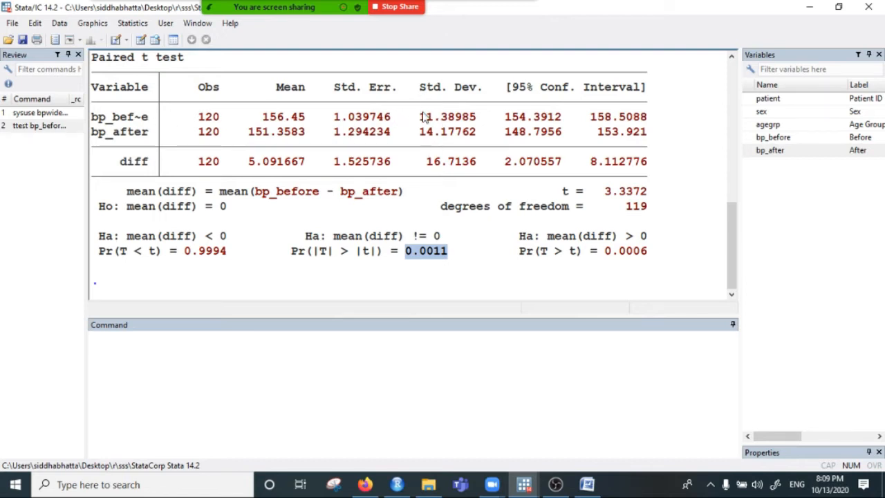
{"action": "left_click_drag", "start_coordinate": [420, 118], "coordinate": [488, 119]}
{"action": "left_click_drag", "start_coordinate": [419, 132], "coordinate": [486, 143]}
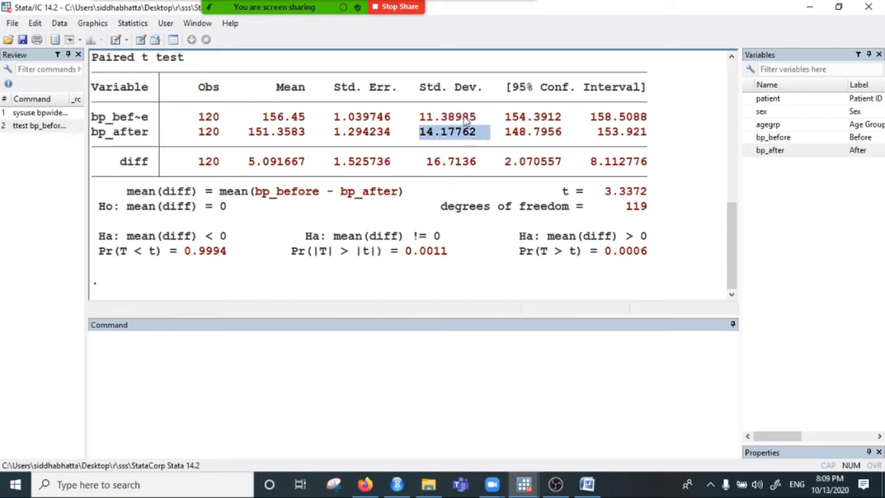
{"action": "left_click_drag", "start_coordinate": [420, 117], "coordinate": [477, 139]}
{"action": "scroll", "coordinate": [443, 142], "scroll_direction": "up", "scroll_amount": 1}
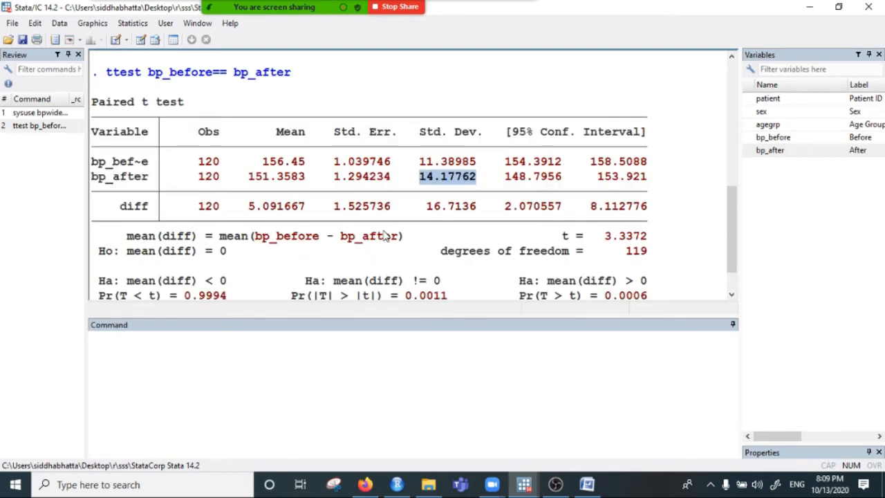
{"action": "scroll", "coordinate": [387, 236], "scroll_direction": "down", "scroll_amount": 1}
{"action": "left_click", "coordinate": [312, 357]}
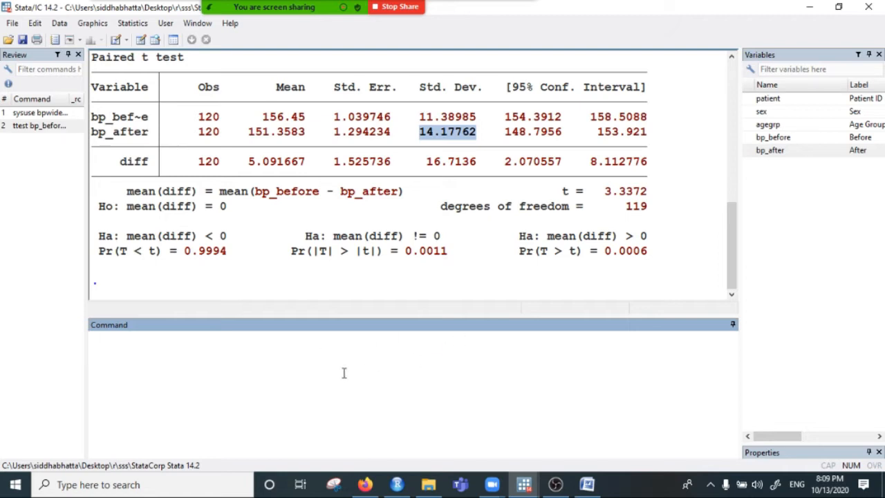
Close the open Data Editor window and clear the blood-pressure dataset from memory.
{"action": "scroll", "coordinate": [315, 273], "scroll_direction": "up", "scroll_amount": 2}
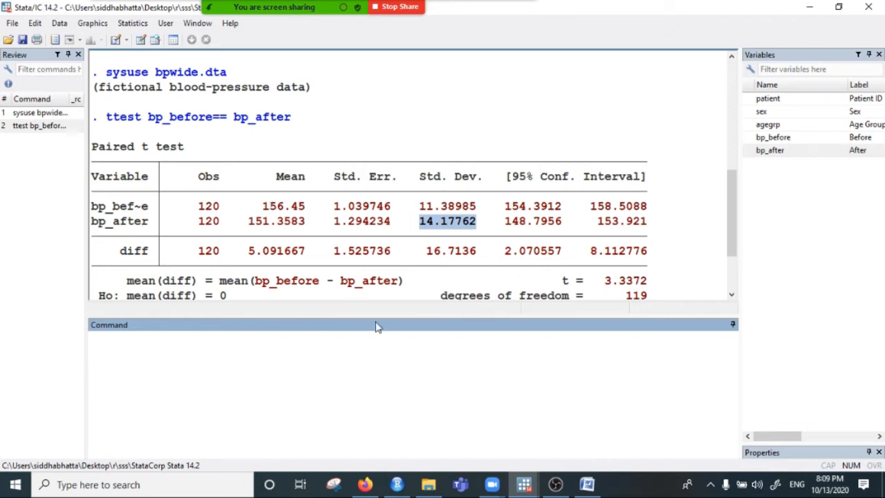
{"action": "mouse_move", "coordinate": [525, 484]}
{"action": "left_click", "coordinate": [557, 435]}
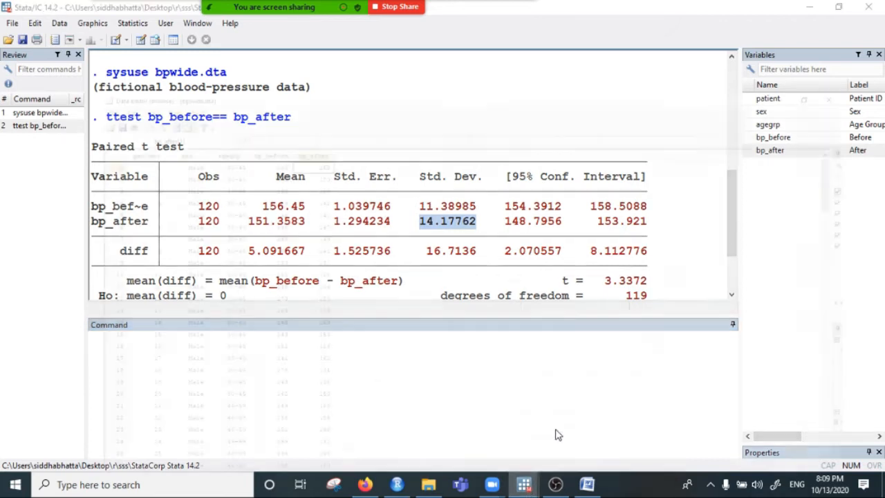
{"action": "left_click", "coordinate": [867, 6]}
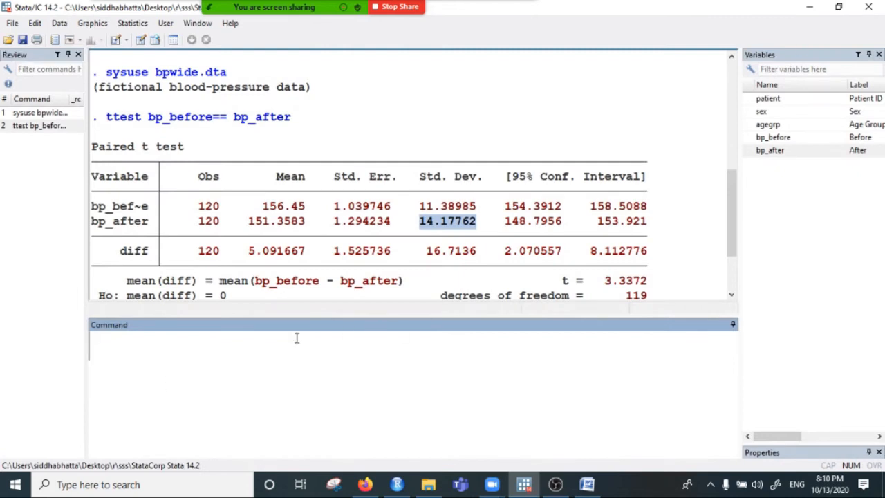
{"action": "type", "text": "clear"}
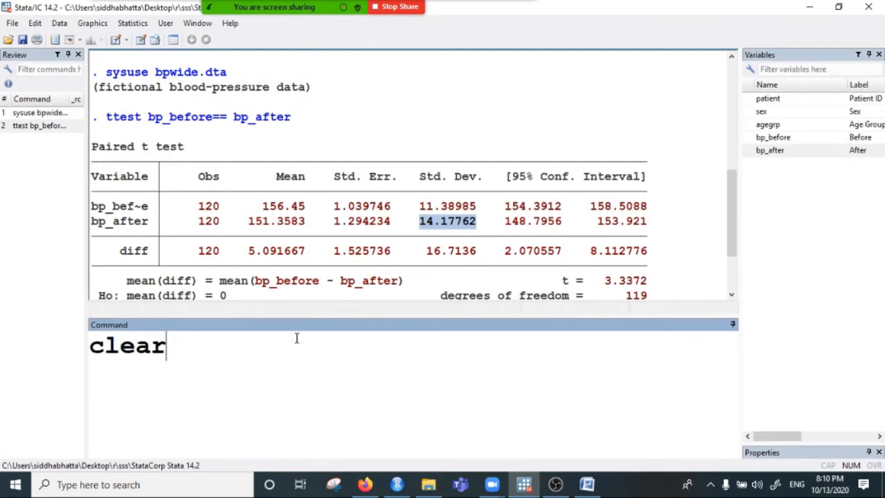
{"action": "key", "text": "Return"}
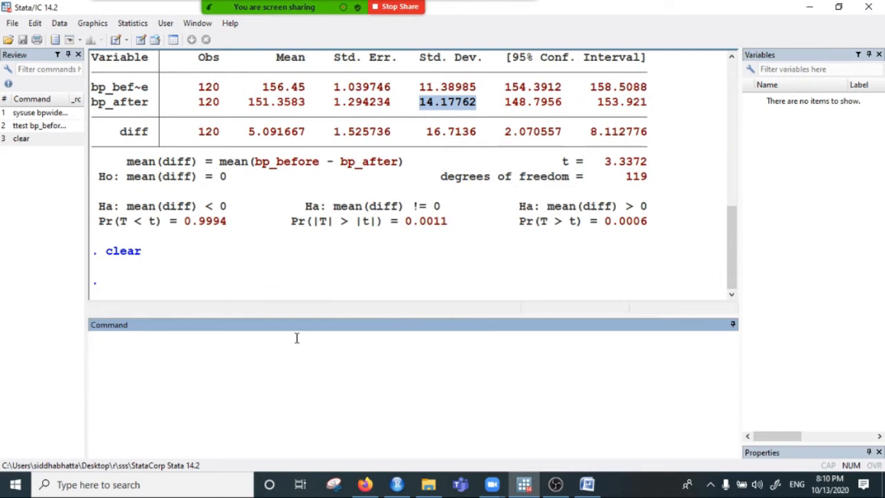
Open 15daywebinardofile.do from the Desktop's Day5 folder, listing all file types to find it.
{"action": "left_click", "coordinate": [12, 24]}
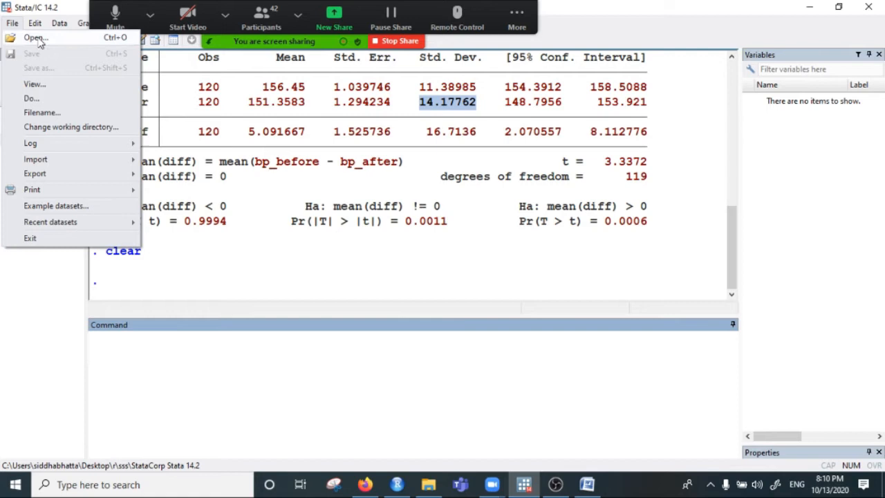
{"action": "left_click", "coordinate": [40, 42]}
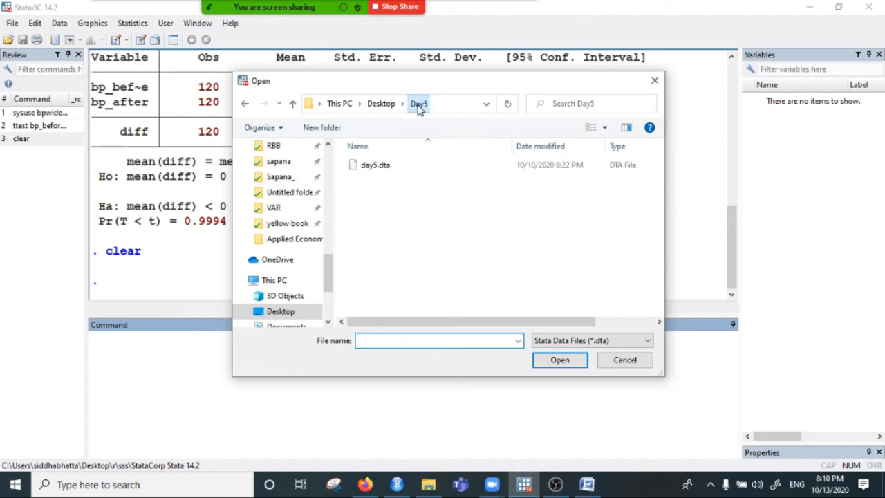
{"action": "left_click", "coordinate": [257, 313]}
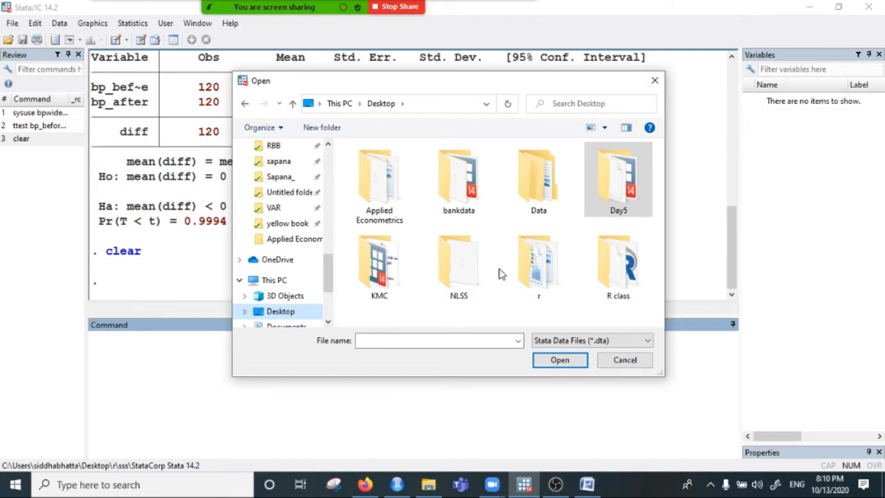
{"action": "double_click", "coordinate": [609, 195]}
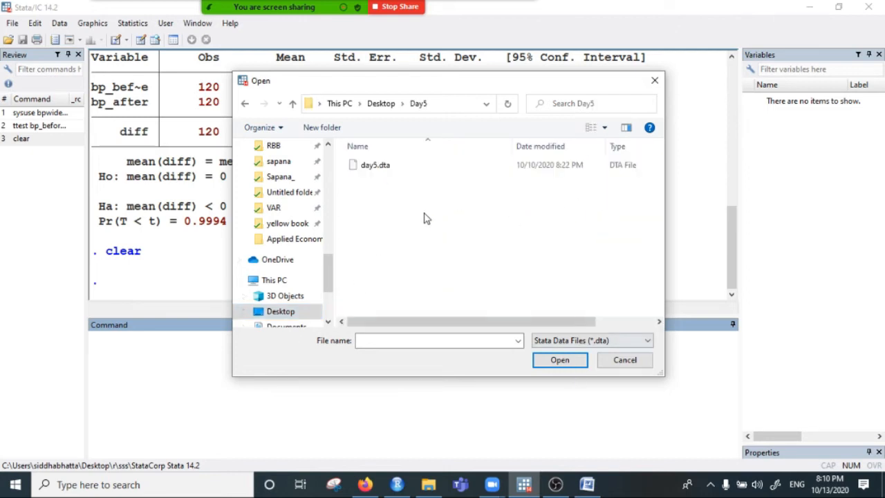
{"action": "left_click", "coordinate": [546, 341]}
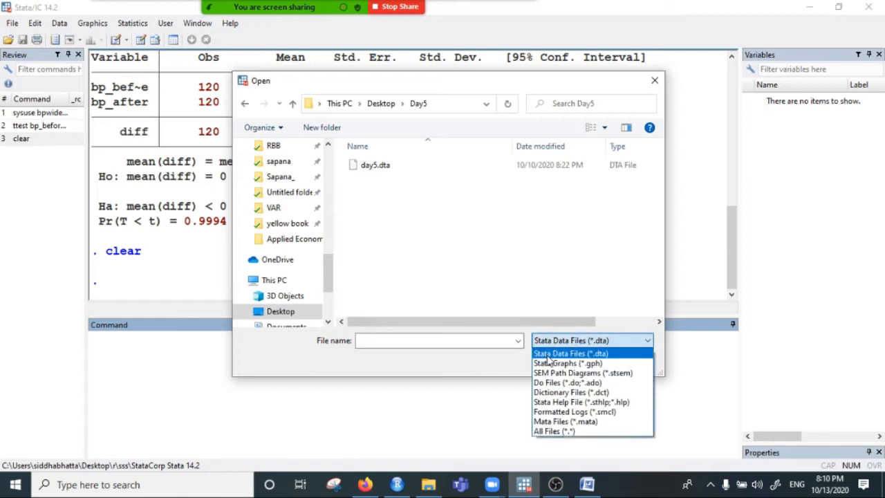
{"action": "left_click", "coordinate": [553, 434]}
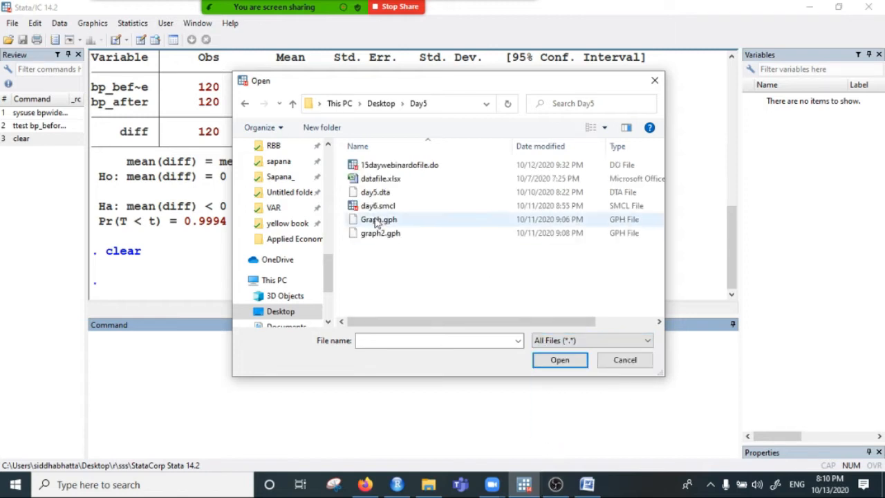
{"action": "left_click", "coordinate": [393, 168]}
{"action": "left_click", "coordinate": [561, 361]}
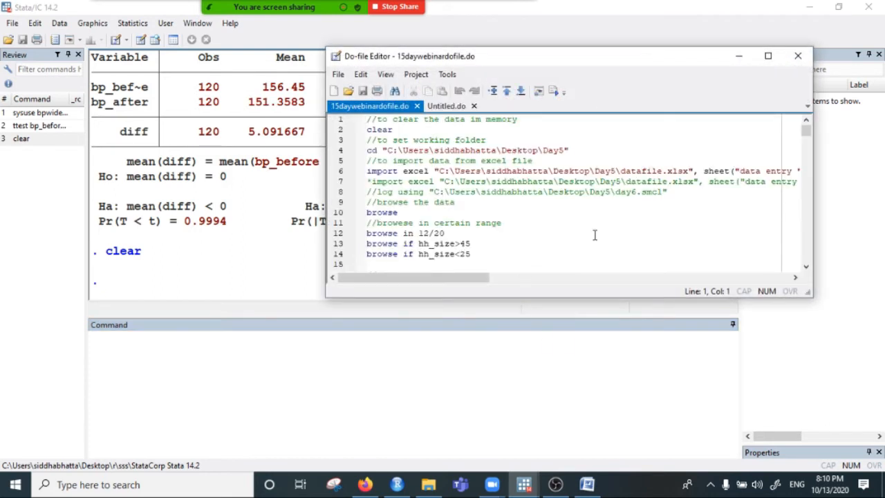
Run the whole 15daywebinardofile.do script and close the graph and data browser windows it opens.
{"action": "scroll", "coordinate": [568, 244], "scroll_direction": "up", "scroll_amount": 3}
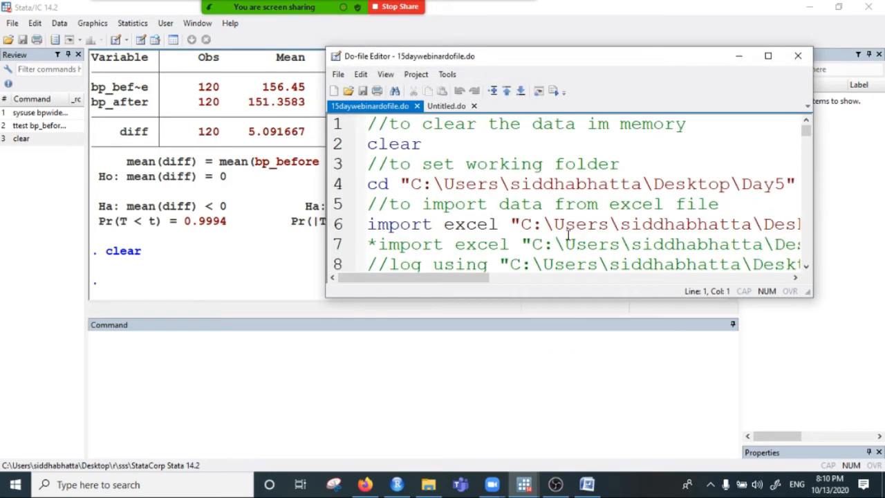
{"action": "left_click_drag", "start_coordinate": [697, 61], "coordinate": [543, 81]}
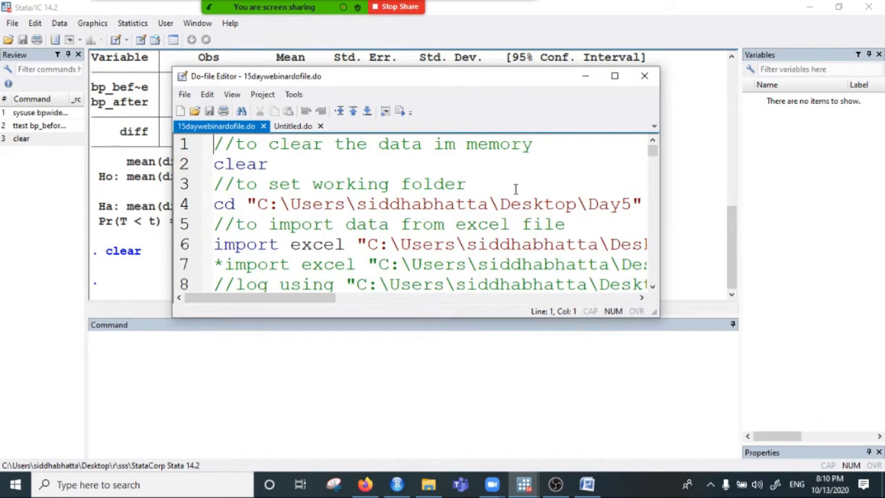
{"action": "scroll", "coordinate": [516, 189], "scroll_direction": "down", "scroll_amount": 1}
{"action": "scroll", "coordinate": [517, 203], "scroll_direction": "down", "scroll_amount": 2}
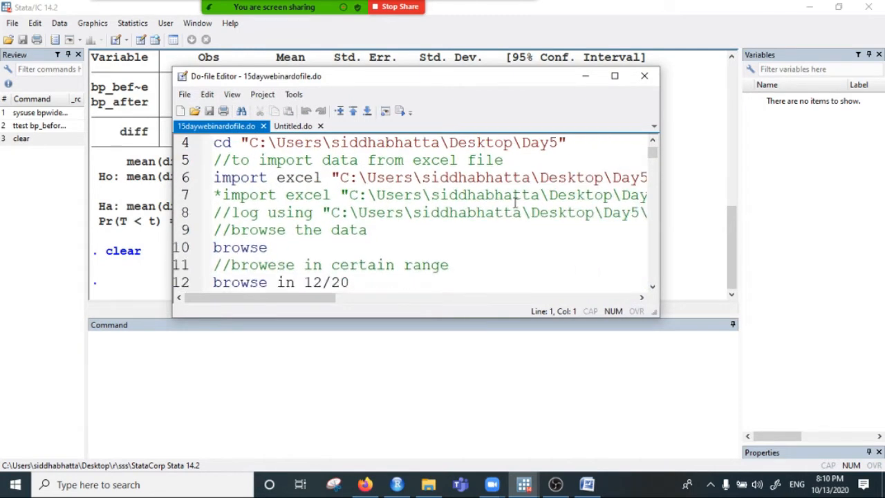
{"action": "left_click", "coordinate": [407, 113]}
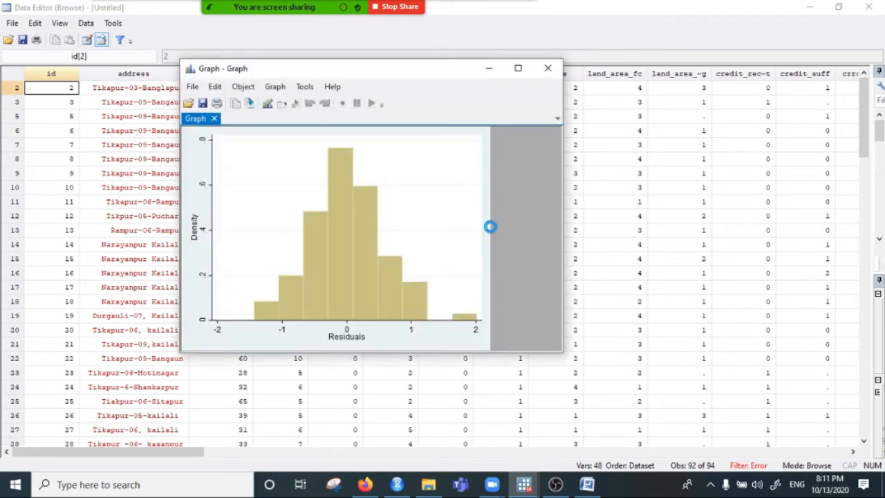
{"action": "left_click", "coordinate": [548, 68]}
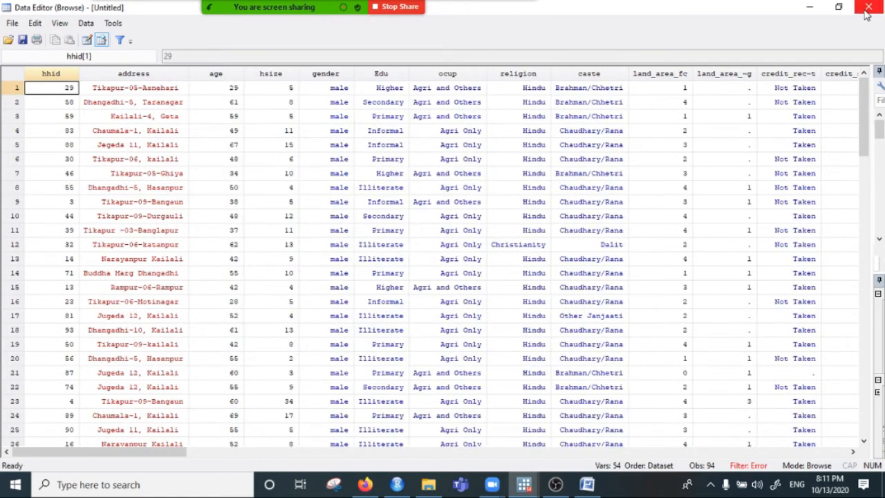
{"action": "left_click", "coordinate": [872, 8]}
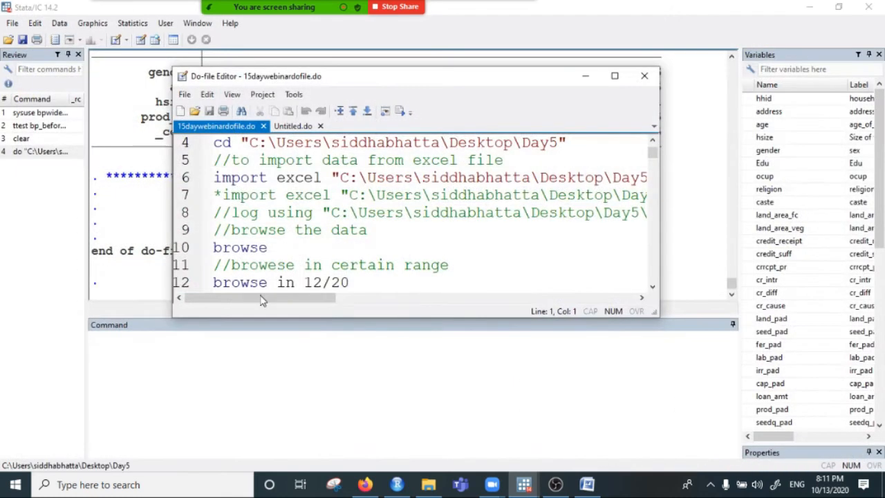
Run a one-sample t test of household size against 8 with the command "ttest hsize==8".
{"action": "left_click", "coordinate": [282, 351]}
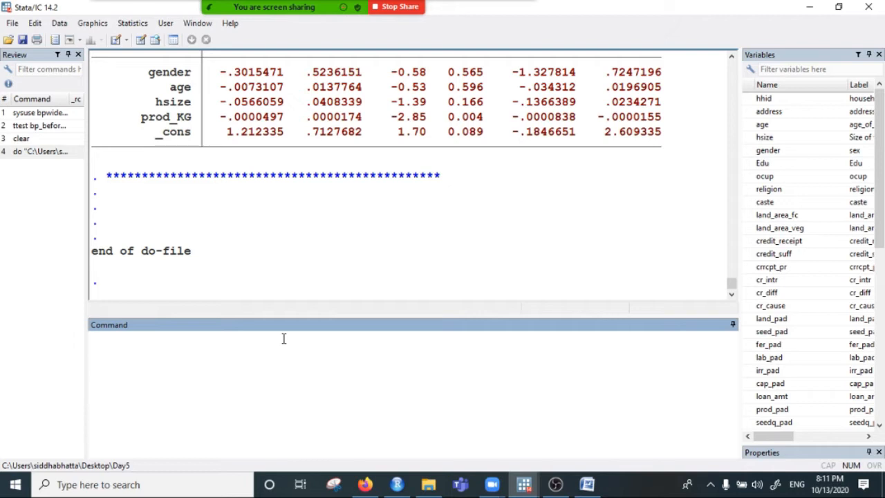
{"action": "type", "text": "ttest "}
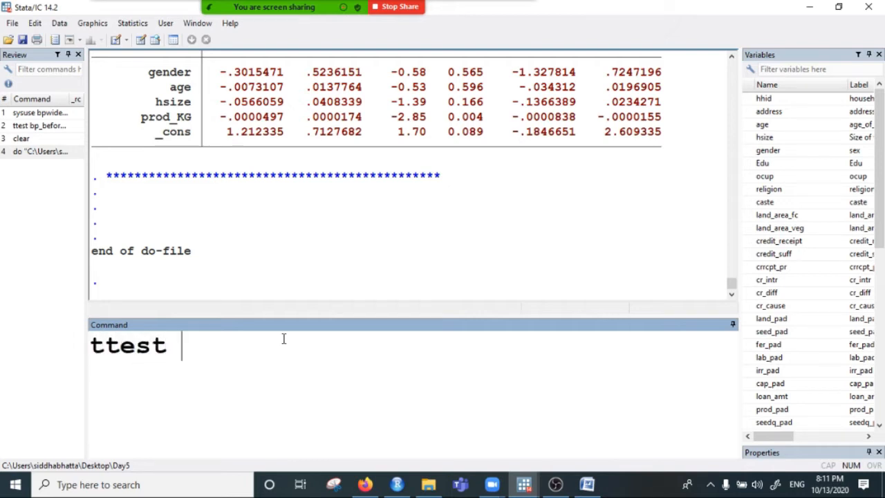
{"action": "type", "text": "hsize"}
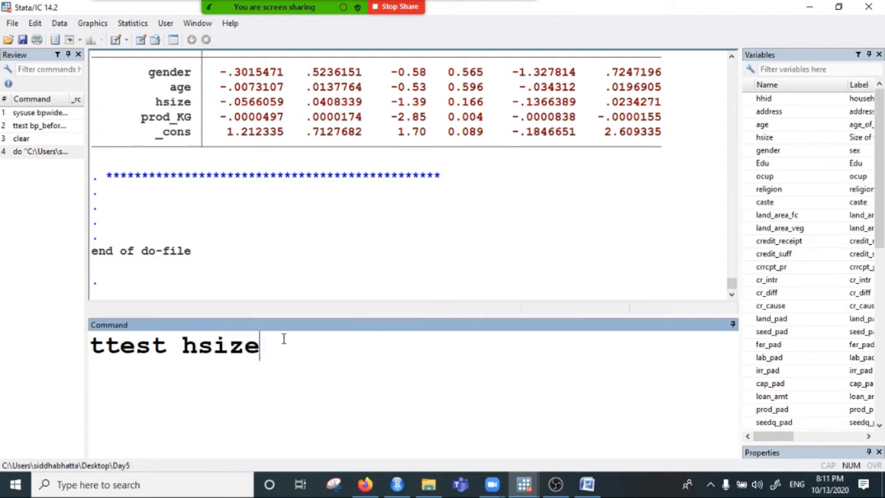
{"action": "type", "text": "==8"}
{"action": "key", "text": "Return"}
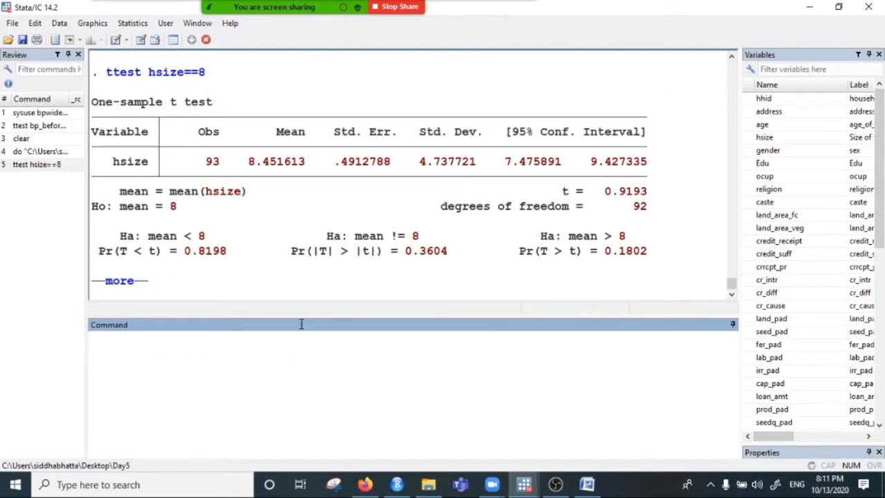
Examine the one-sample t test's two-sided p-value and the tested expression for hsize.
{"action": "left_click_drag", "start_coordinate": [406, 251], "coordinate": [450, 255]}
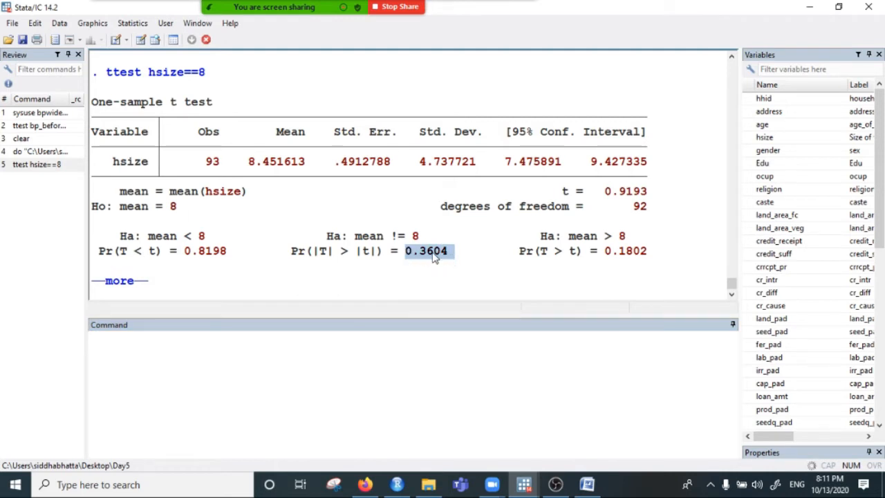
{"action": "left_click_drag", "start_coordinate": [408, 253], "coordinate": [450, 257]}
{"action": "left_click_drag", "start_coordinate": [148, 72], "coordinate": [219, 74]}
Draft the two-sample t test command "ttest hsize, by(gender)" and discard it without running it.
{"action": "left_click", "coordinate": [201, 365]}
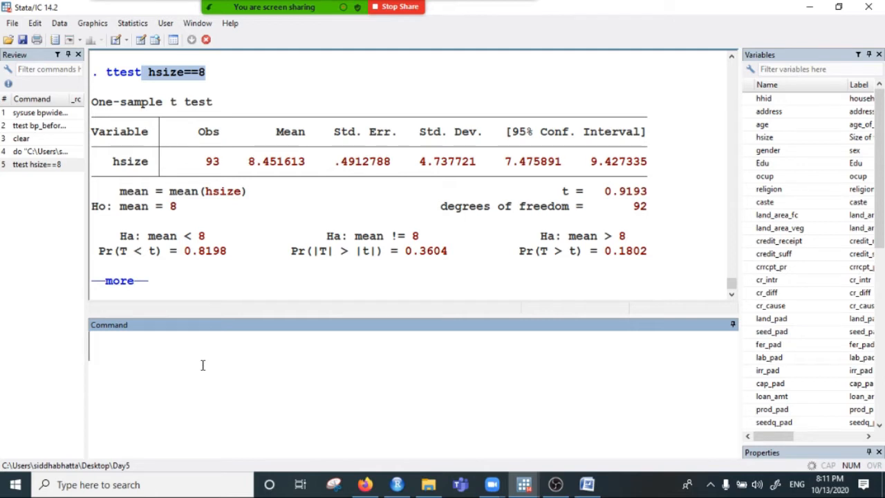
{"action": "type", "text": "test"}
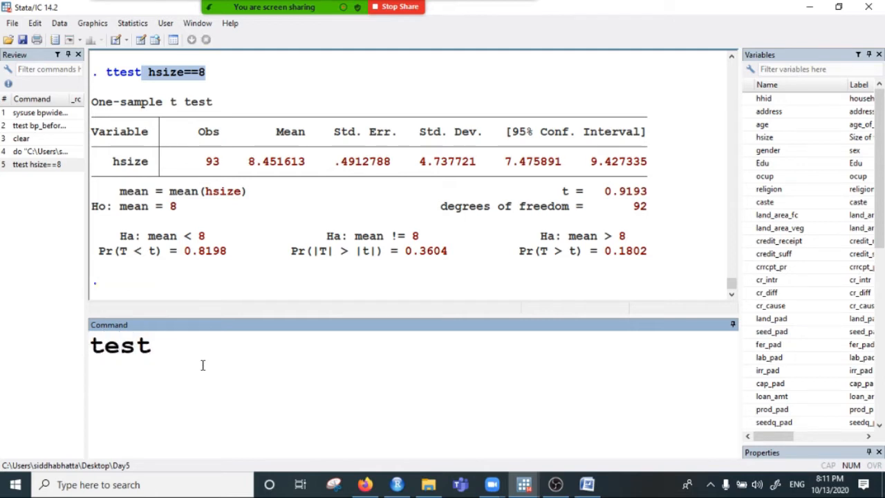
{"action": "key", "text": "BackSpace"}
{"action": "key", "text": "BackSpace"}
{"action": "key", "text": "BackSpace"}
{"action": "key", "text": "BackSpace"}
{"action": "type", "text": "ttes"}
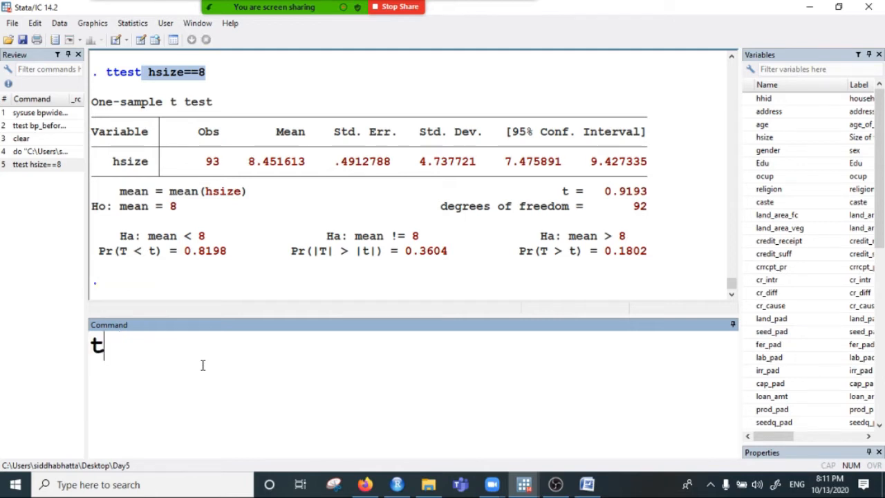
{"action": "type", "text": "t"}
{"action": "key", "text": "BackSpace"}
{"action": "key", "text": "BackSpace"}
{"action": "key", "text": "BackSpace"}
{"action": "key", "text": "BackSpace"}
{"action": "key", "text": "BackSpace"}
{"action": "key", "text": "BackSpace"}
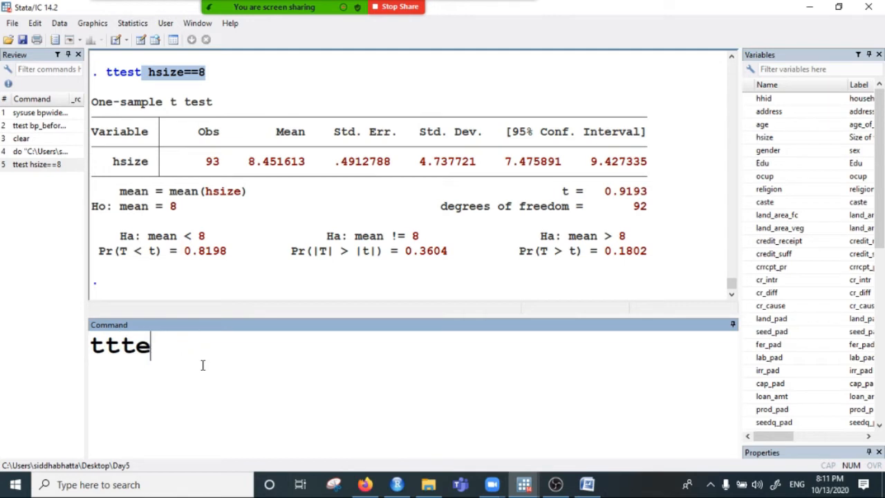
{"action": "type", "text": "test "}
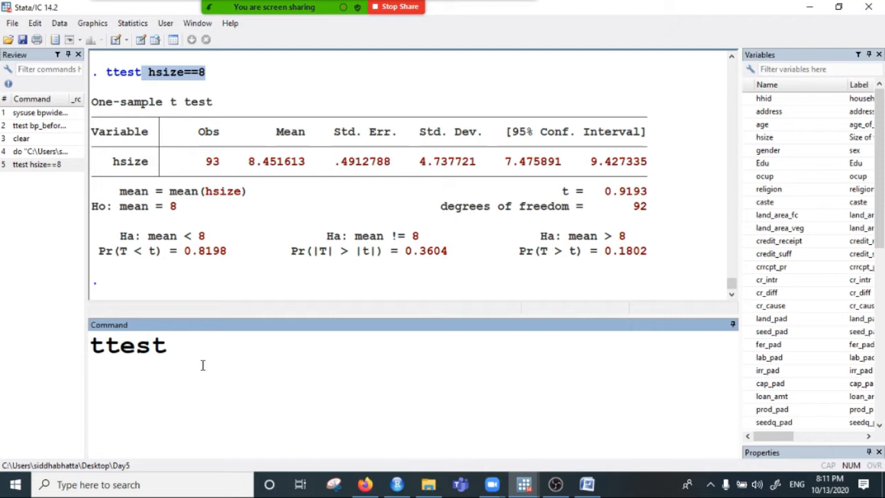
{"action": "type", "text": "hsiz"}
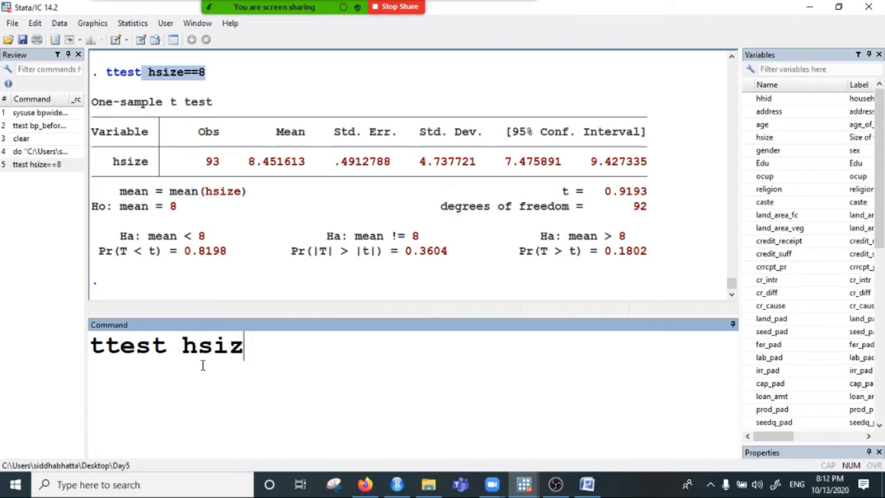
{"action": "type", "text": "e , by("}
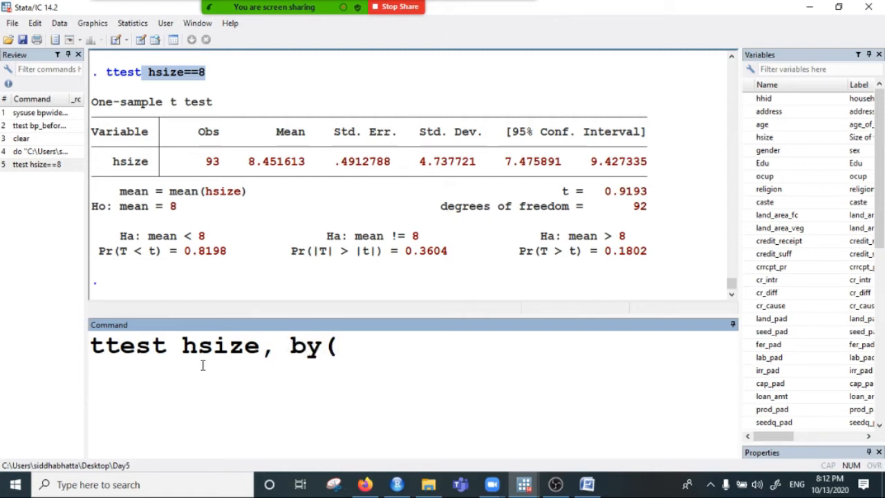
{"action": "type", "text": "gende"}
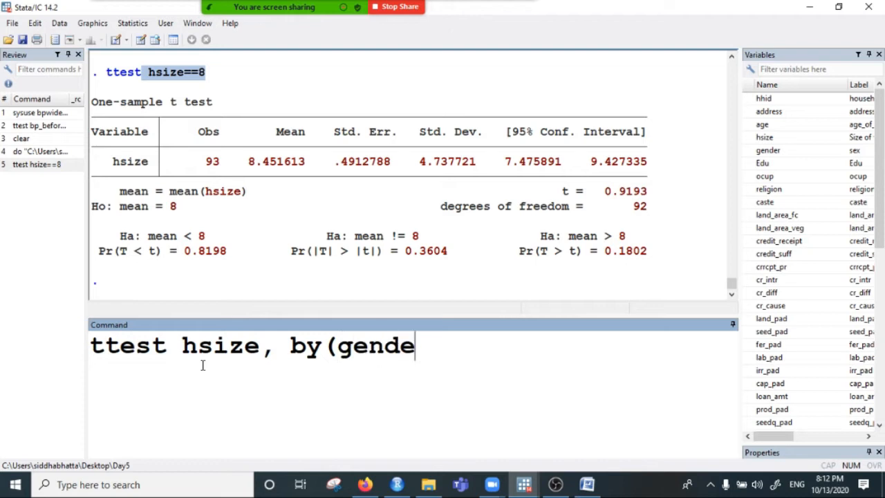
{"action": "type", "text": "r)"}
{"action": "left_click_drag", "start_coordinate": [455, 353], "coordinate": [61, 343]}
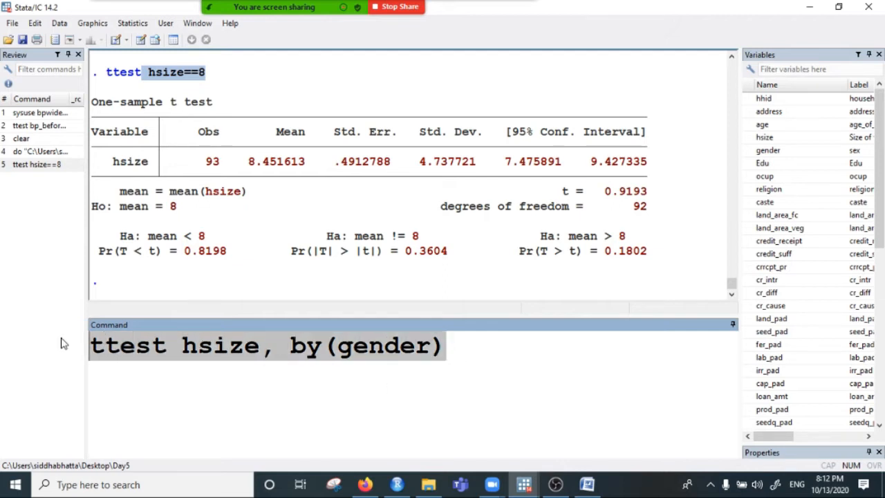
{"action": "key", "text": "Delete"}
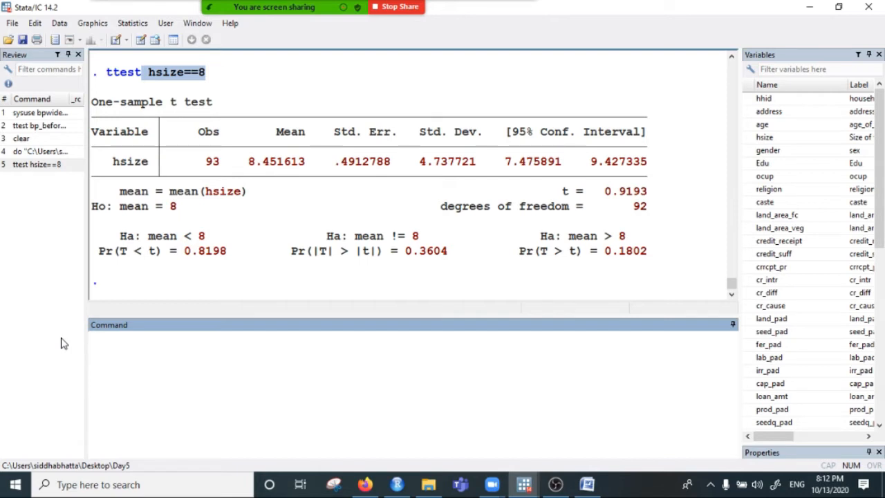
Tabulate the gender variable with the command "tab gender" and inspect its male and female categories.
{"action": "type", "text": "tab"}
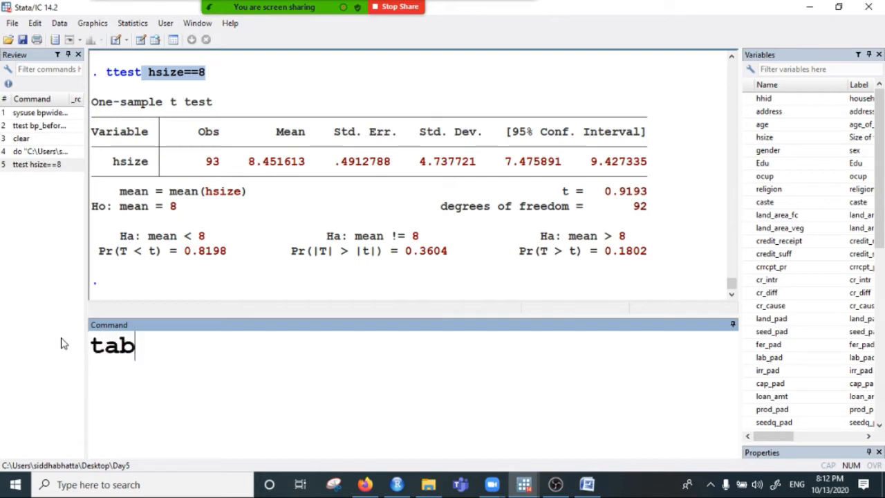
{"action": "double_click", "coordinate": [766, 150]}
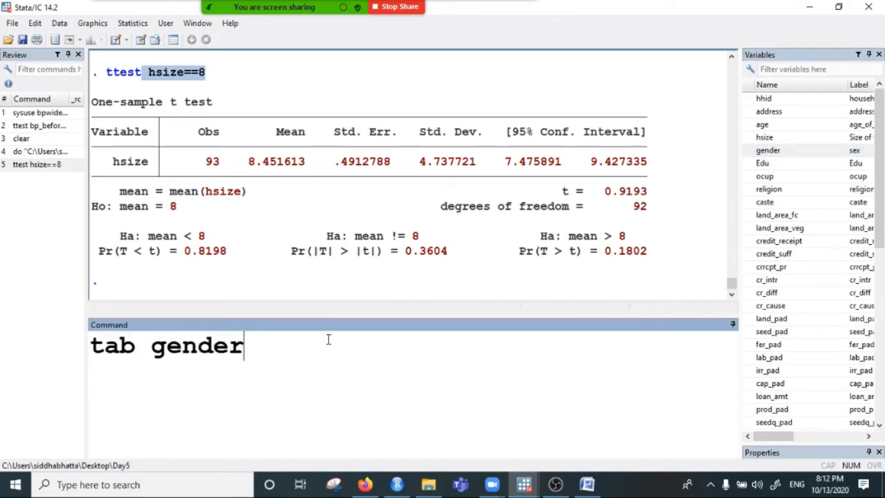
{"action": "key", "text": "Return"}
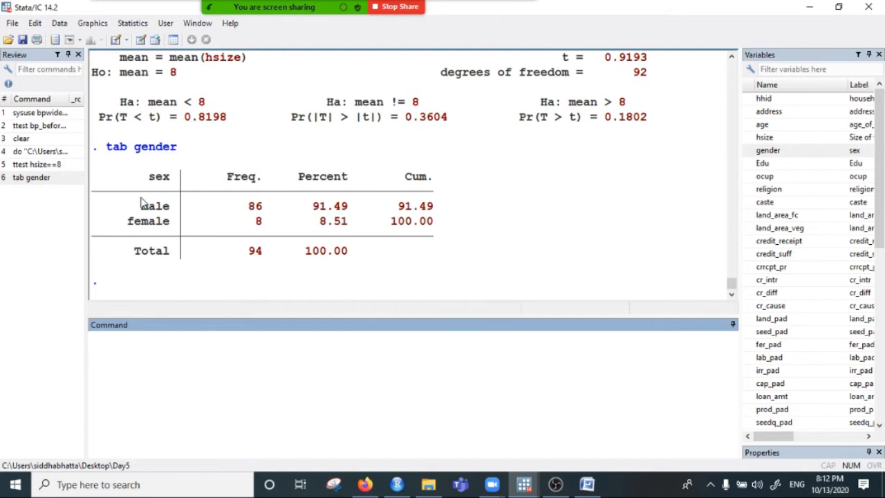
{"action": "left_click_drag", "start_coordinate": [139, 197], "coordinate": [193, 247]}
Run a two-sample t test of household size by gender with "ttest hsize, by(gender)" and show its complete output.
{"action": "left_click", "coordinate": [185, 350]}
{"action": "type", "text": "ttest hsize, by(gender)"}
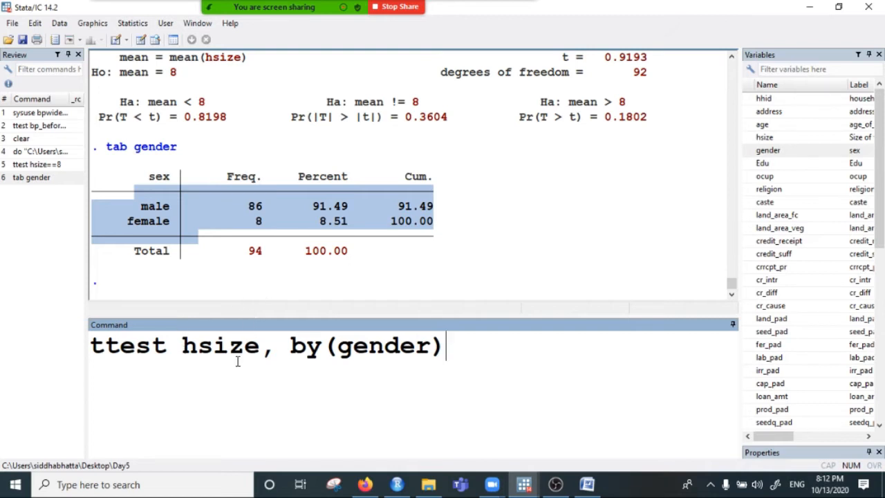
{"action": "left_click", "coordinate": [366, 351]}
{"action": "left_click", "coordinate": [300, 356]}
{"action": "left_click_drag", "start_coordinate": [179, 349], "coordinate": [253, 343]}
{"action": "left_click", "coordinate": [108, 356]}
{"action": "left_click", "coordinate": [213, 351]}
{"action": "left_click", "coordinate": [280, 356]}
{"action": "left_click_drag", "start_coordinate": [306, 356], "coordinate": [465, 365]}
{"action": "left_click", "coordinate": [489, 350]}
{"action": "key", "text": "Return"}
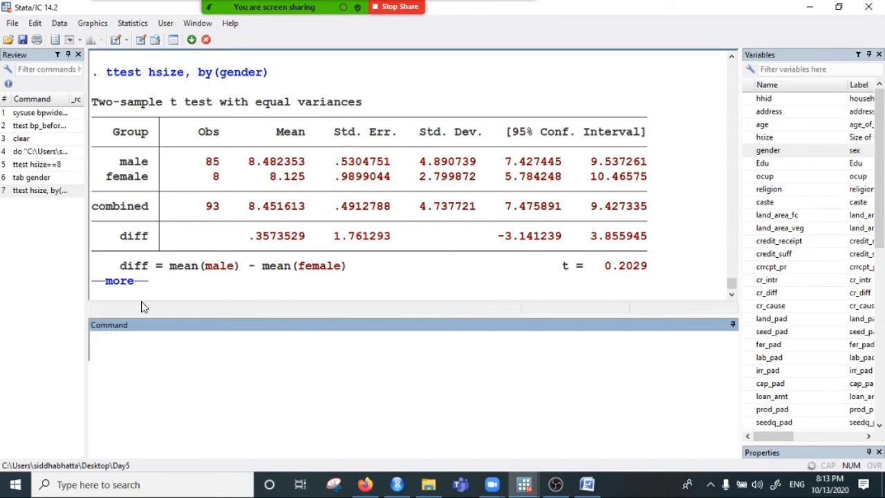
{"action": "left_click", "coordinate": [121, 281]}
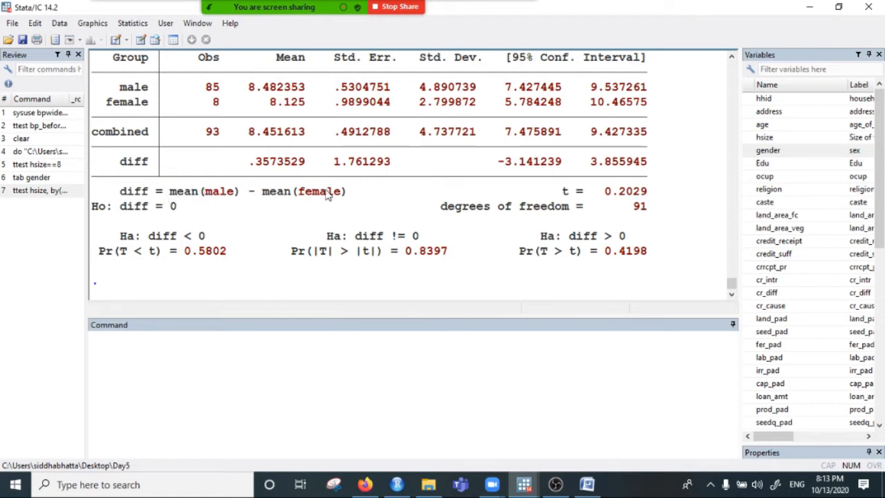
Examine the two-sample test's two-sided p-value, the equal variances heading, and the male and female standard deviations.
{"action": "left_click_drag", "start_coordinate": [401, 251], "coordinate": [467, 256]}
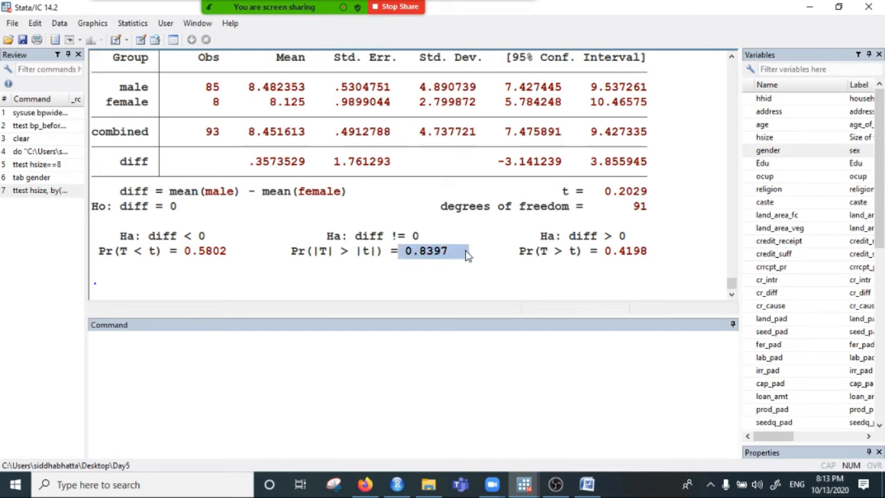
{"action": "left_click", "coordinate": [426, 269]}
{"action": "left_click_drag", "start_coordinate": [402, 255], "coordinate": [451, 255]}
{"action": "scroll", "coordinate": [328, 205], "scroll_direction": "up", "scroll_amount": 2}
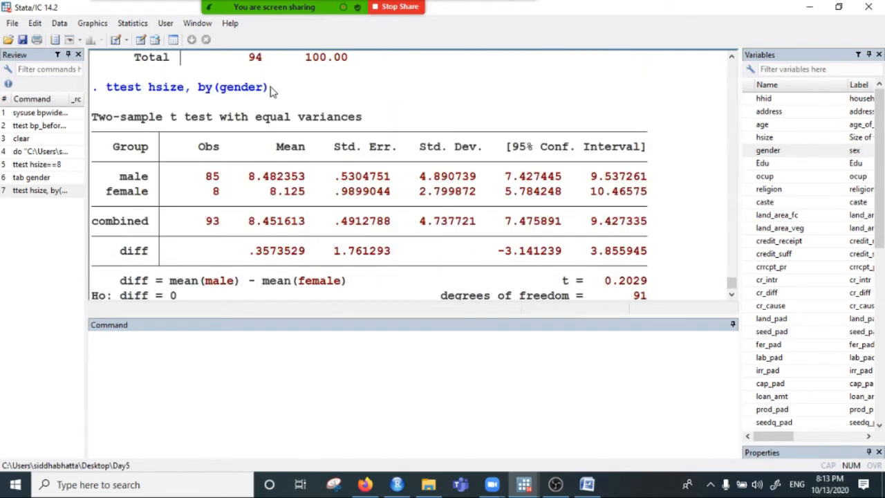
{"action": "left_click_drag", "start_coordinate": [223, 118], "coordinate": [366, 119]}
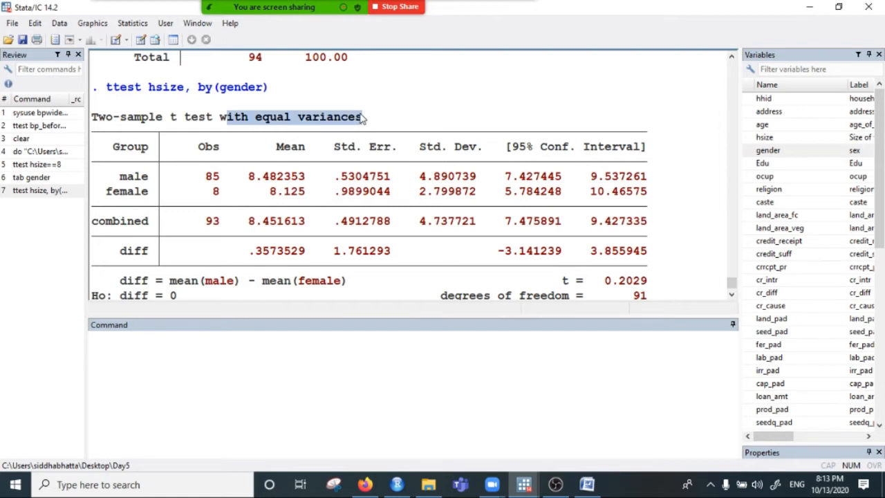
{"action": "scroll", "coordinate": [442, 183], "scroll_direction": "up", "scroll_amount": 1}
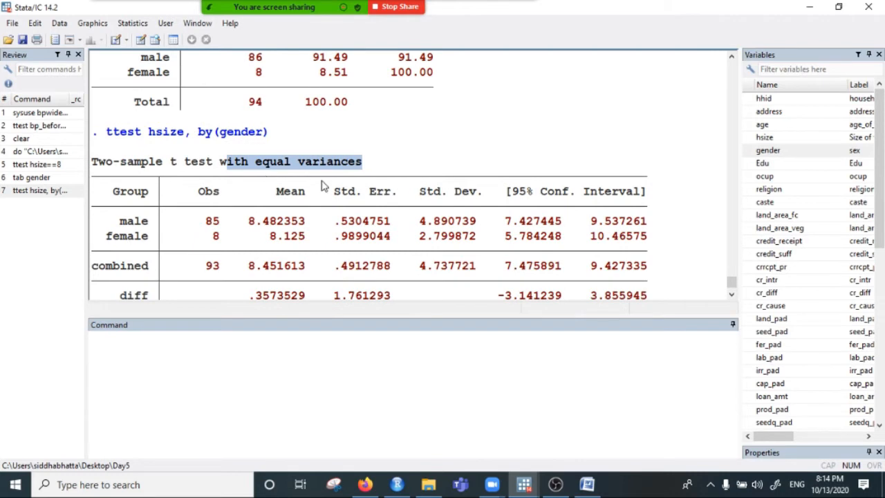
{"action": "scroll", "coordinate": [456, 211], "scroll_direction": "down", "scroll_amount": 1}
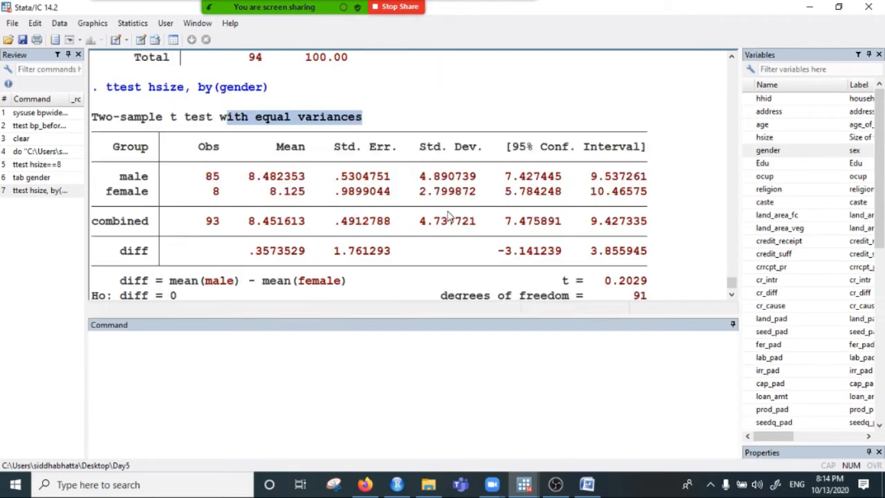
{"action": "left_click_drag", "start_coordinate": [419, 177], "coordinate": [476, 182]}
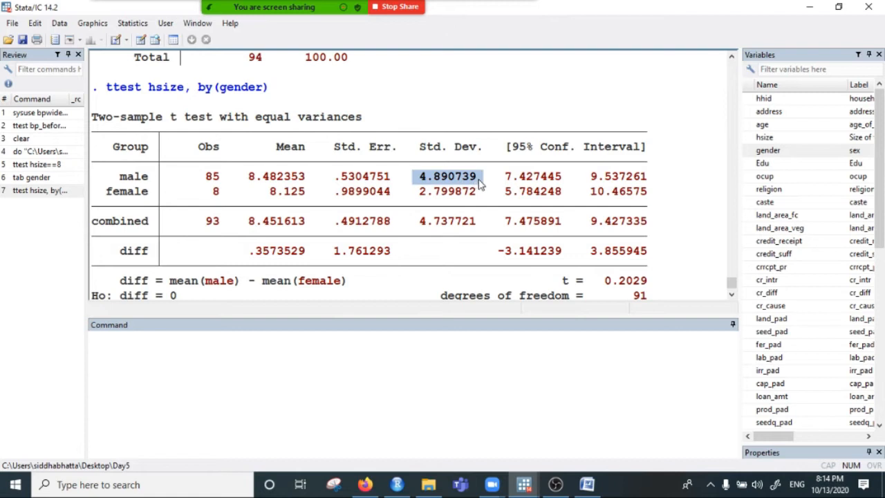
{"action": "left_click_drag", "start_coordinate": [419, 191], "coordinate": [474, 196]}
{"action": "left_click_drag", "start_coordinate": [419, 176], "coordinate": [457, 181]}
Reuse the two-sample command with the unequal option, running "ttest hsize, by(gender)unequal", and show its complete output.
{"action": "left_click_drag", "start_coordinate": [106, 88], "coordinate": [271, 92]}
{"action": "key", "text": "ctrl+c"}
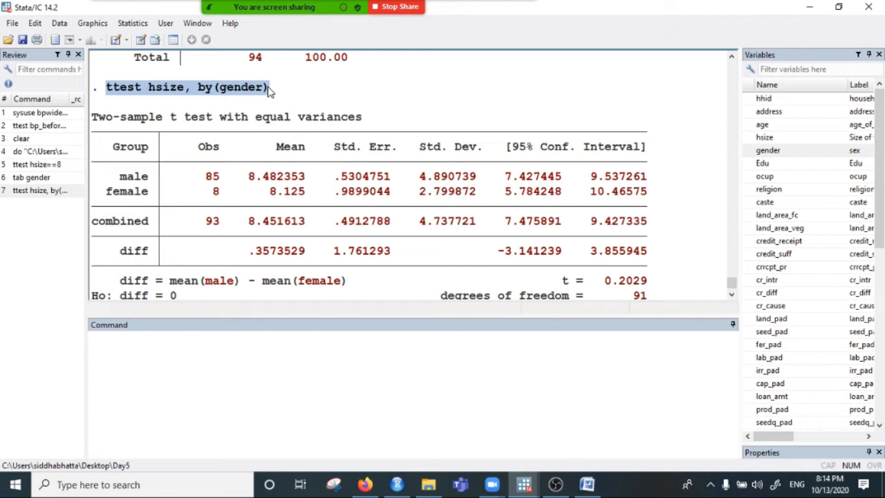
{"action": "left_click", "coordinate": [140, 347]}
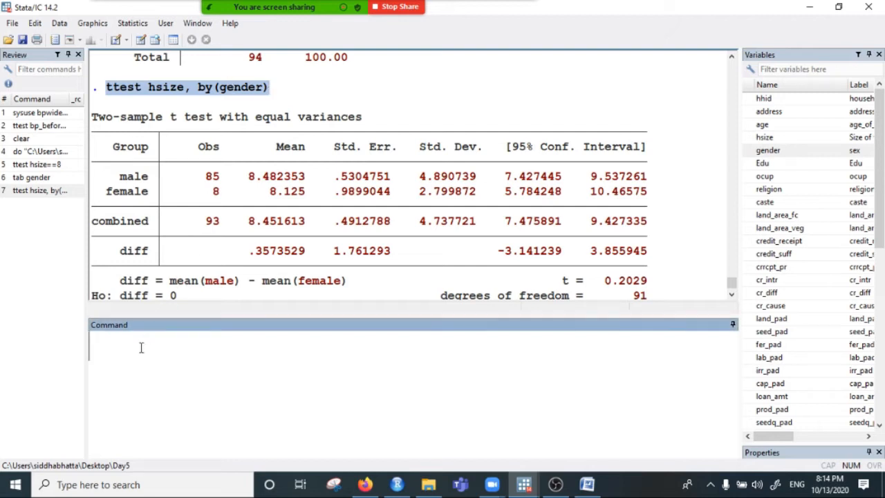
{"action": "key", "text": "ctrl+v"}
{"action": "type", "text": "uneq"}
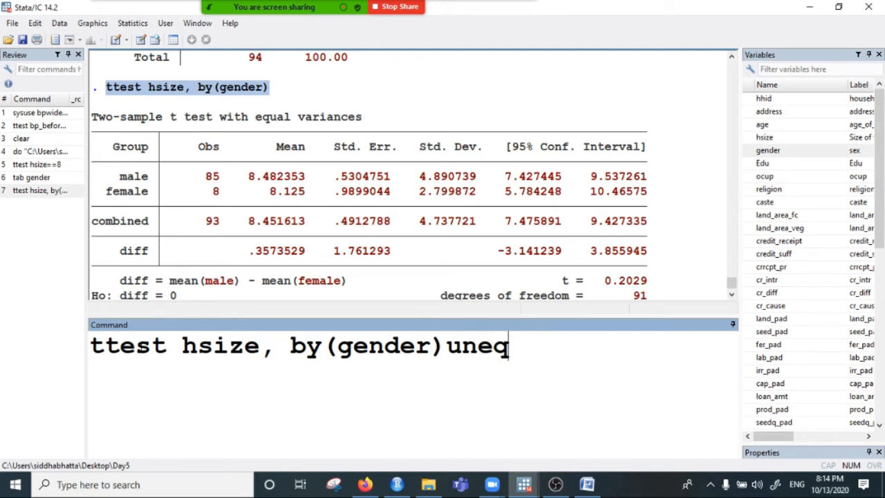
{"action": "type", "text": "ual"}
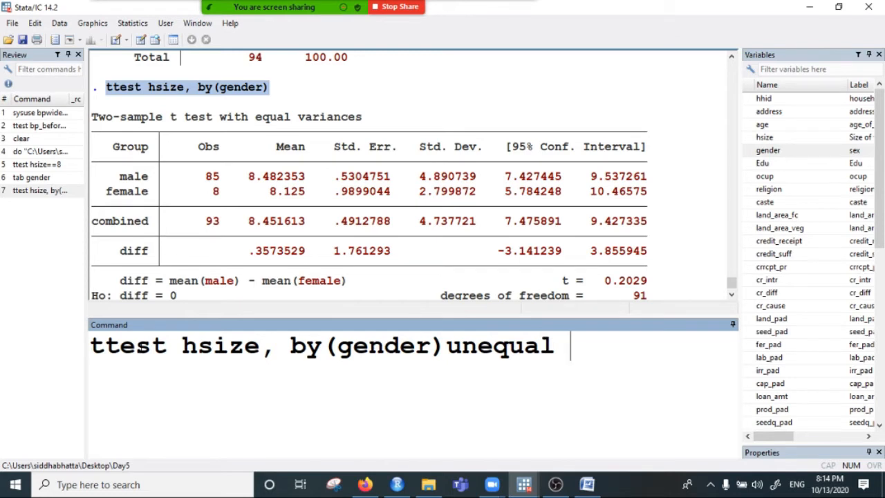
{"action": "key", "text": "Return"}
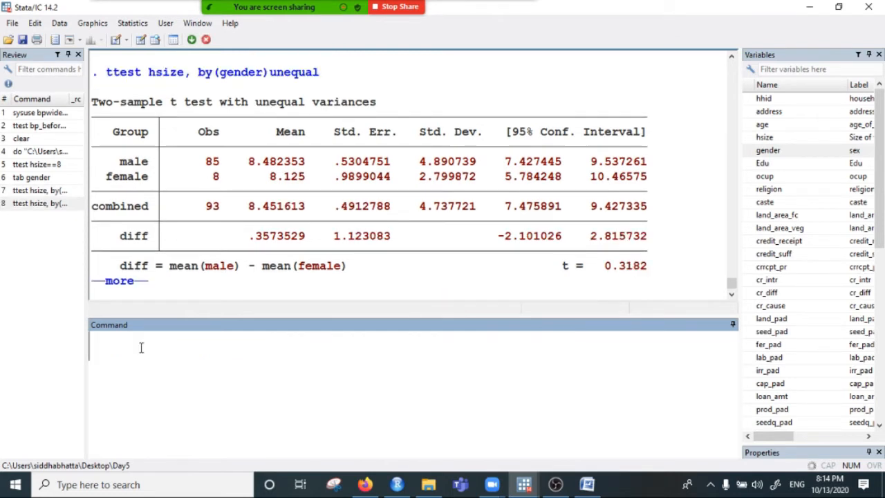
{"action": "left_click", "coordinate": [131, 281]}
Examine the unequal-variances test's two-sided p-value and the male and female means that define the difference.
{"action": "scroll", "coordinate": [242, 220], "scroll_direction": "up", "scroll_amount": 2}
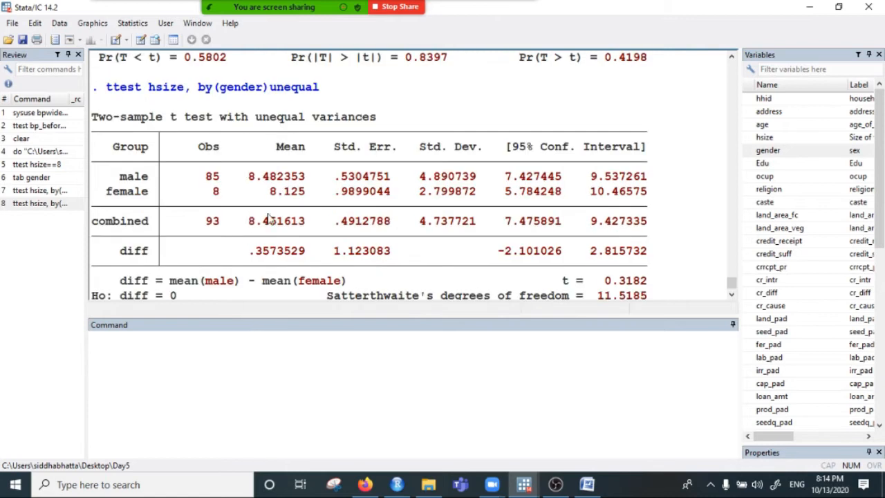
{"action": "scroll", "coordinate": [388, 208], "scroll_direction": "down", "scroll_amount": 2}
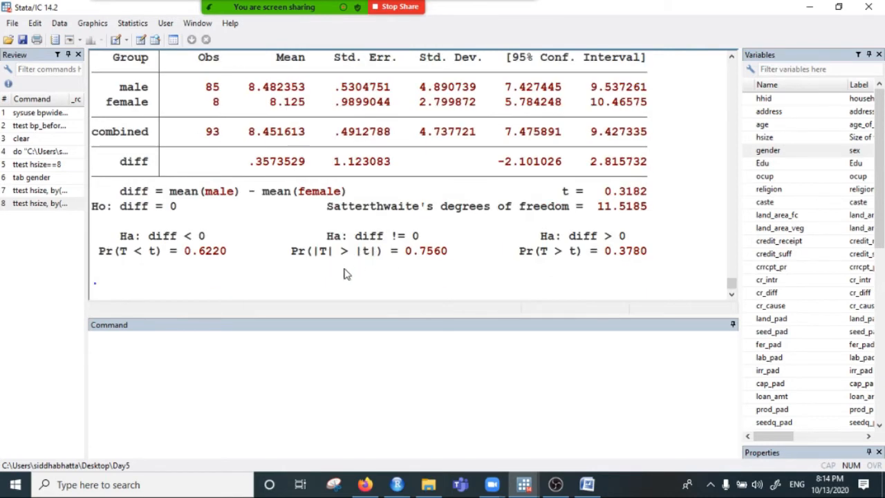
{"action": "left_click_drag", "start_coordinate": [400, 255], "coordinate": [462, 259]}
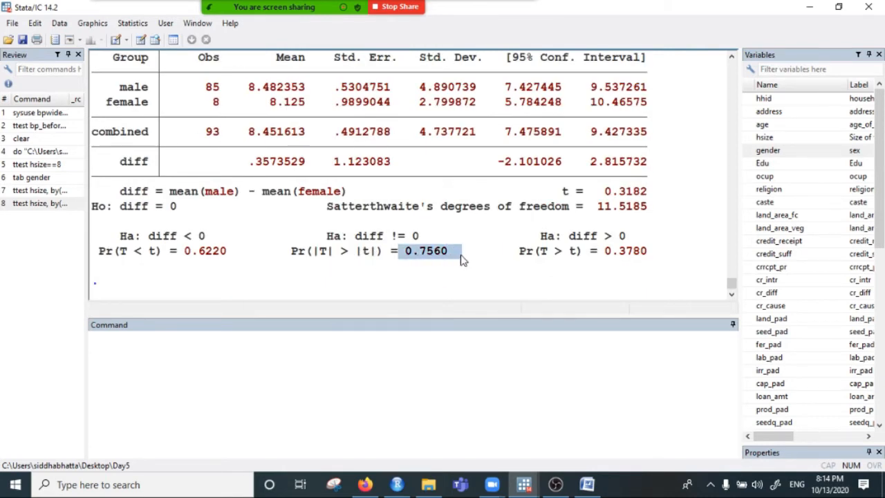
{"action": "left_click", "coordinate": [424, 274]}
{"action": "left_click_drag", "start_coordinate": [401, 253], "coordinate": [469, 262]}
{"action": "scroll", "coordinate": [452, 272], "scroll_direction": "up", "scroll_amount": 1}
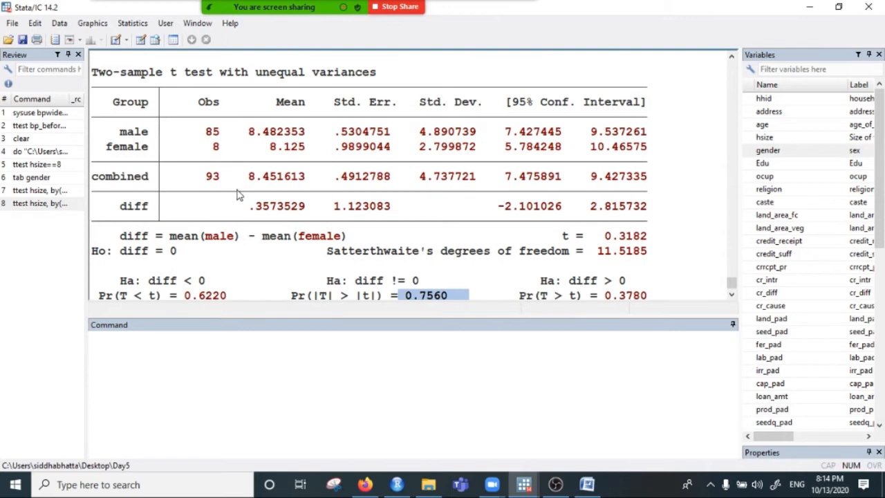
{"action": "left_click", "coordinate": [187, 237]}
{"action": "double_click", "coordinate": [186, 237]}
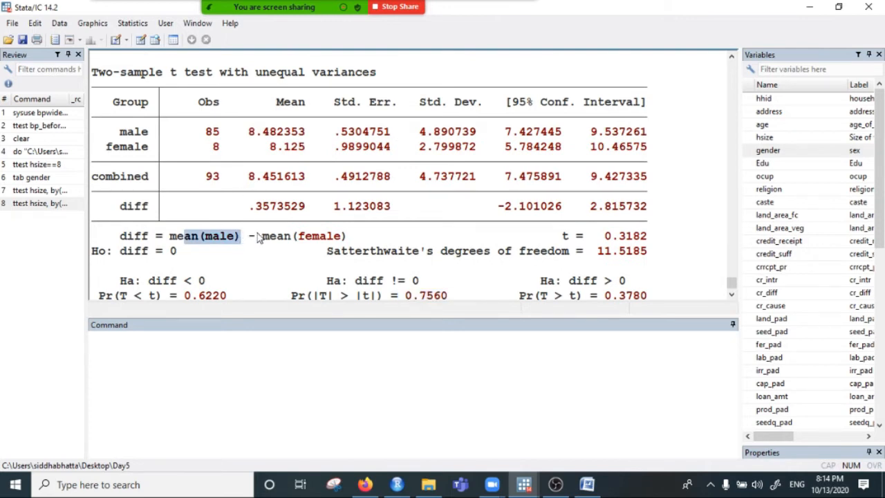
{"action": "left_click_drag", "start_coordinate": [257, 237], "coordinate": [355, 237]}
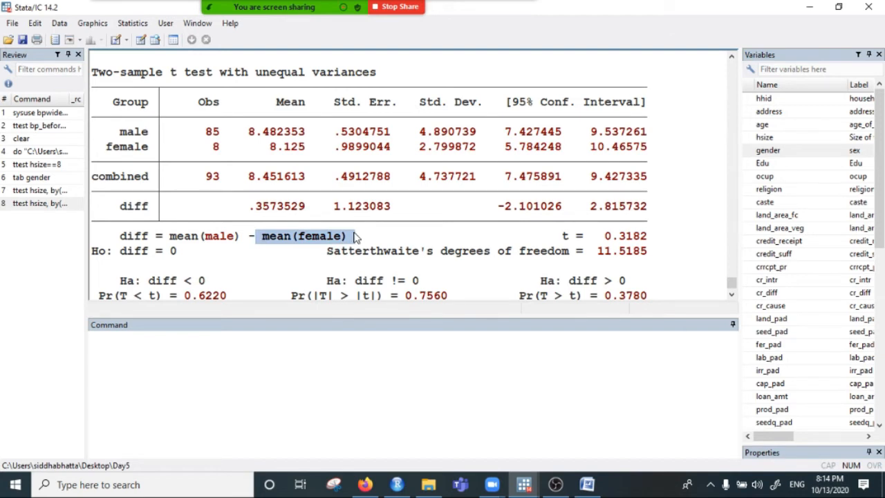
Find the equal-variances test in the results and copy its command "ttest hsize, by(gender)".
{"action": "scroll", "coordinate": [356, 236], "scroll_direction": "up", "scroll_amount": 6}
{"action": "scroll", "coordinate": [356, 236], "scroll_direction": "down", "scroll_amount": 4}
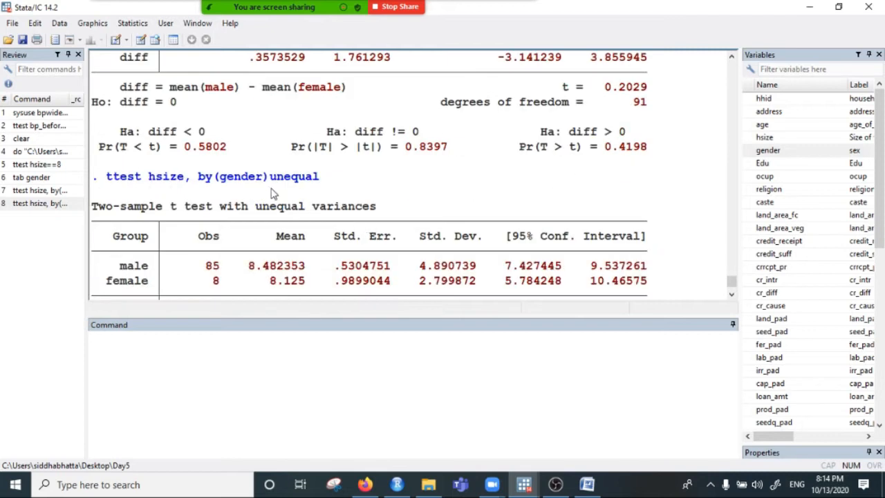
{"action": "scroll", "coordinate": [297, 204], "scroll_direction": "down", "scroll_amount": 3}
{"action": "scroll", "coordinate": [306, 211], "scroll_direction": "up", "scroll_amount": 3}
{"action": "scroll", "coordinate": [365, 197], "scroll_direction": "up", "scroll_amount": 5}
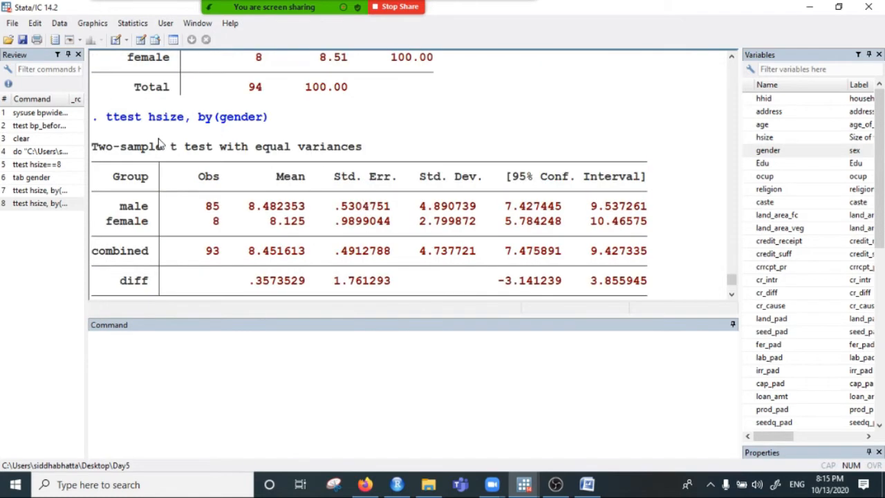
{"action": "left_click_drag", "start_coordinate": [105, 115], "coordinate": [291, 120]}
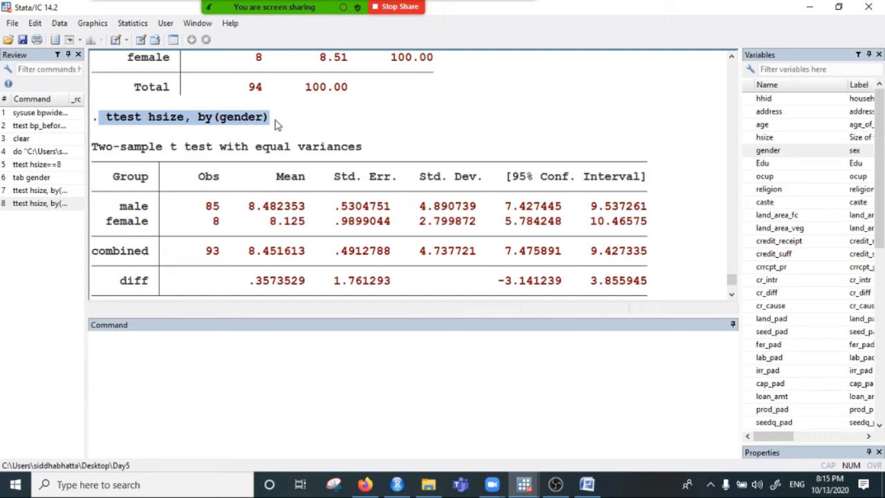
{"action": "right_click", "coordinate": [236, 118]}
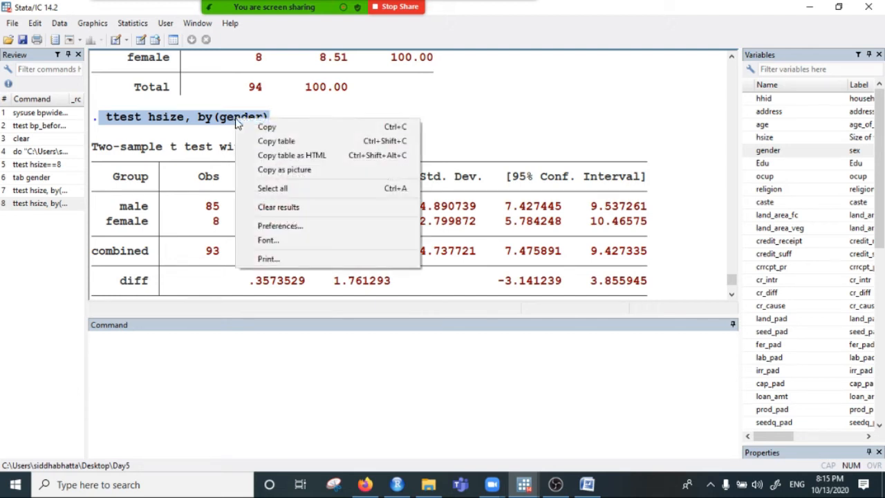
{"action": "left_click", "coordinate": [268, 127]}
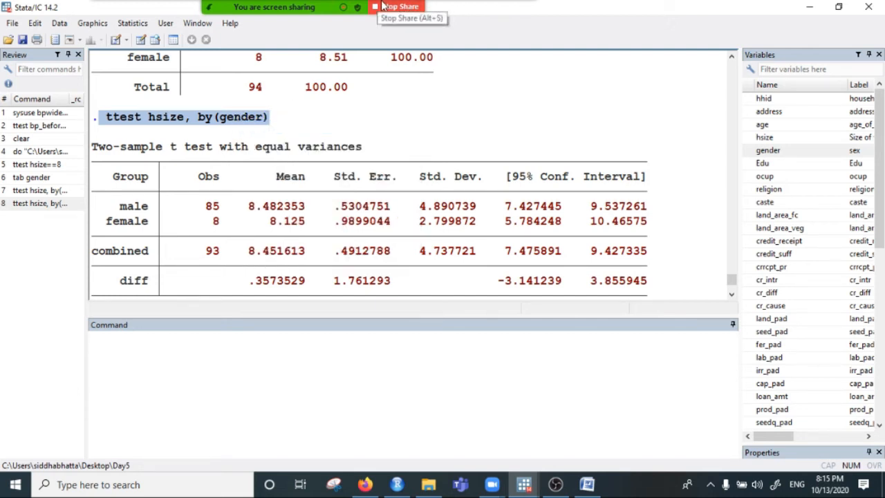
Open the Zoom meeting chat and send the copied command "ttest hsize, by(gender)" to Everyone.
{"action": "mouse_move", "coordinate": [320, 6]}
{"action": "left_click", "coordinate": [517, 17]}
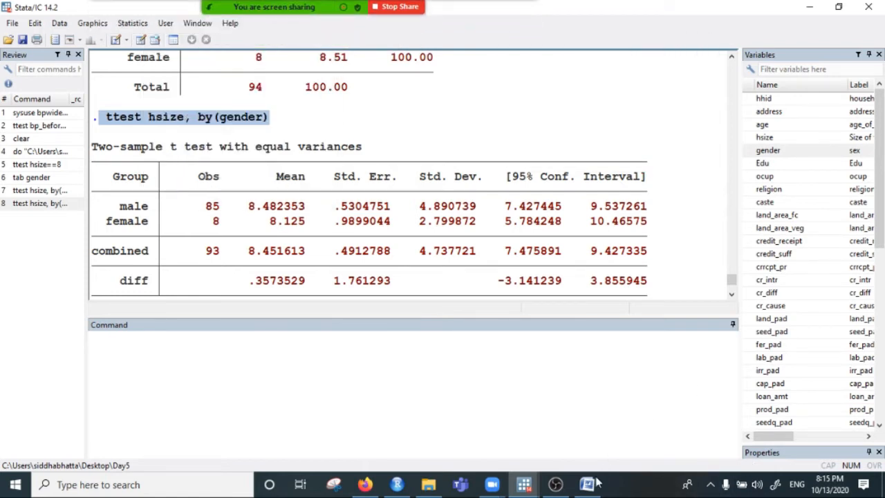
{"action": "mouse_move", "coordinate": [527, 488]}
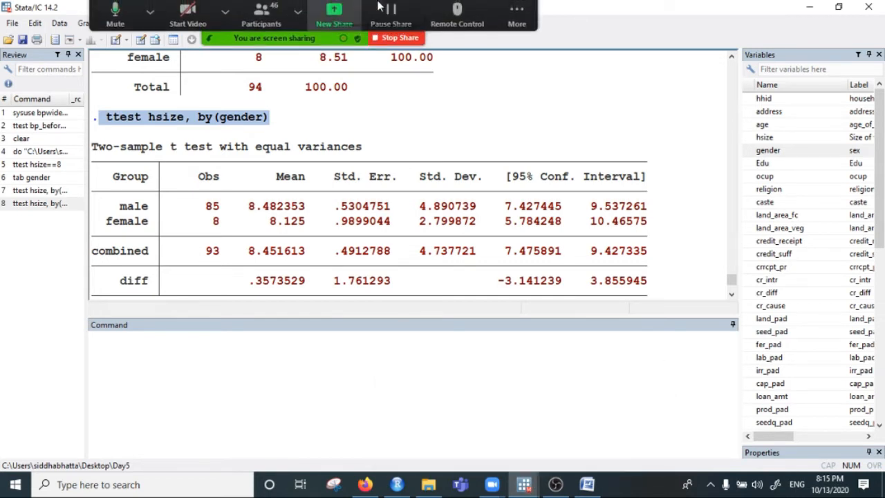
{"action": "left_click", "coordinate": [517, 15]}
{"action": "left_click", "coordinate": [527, 49]}
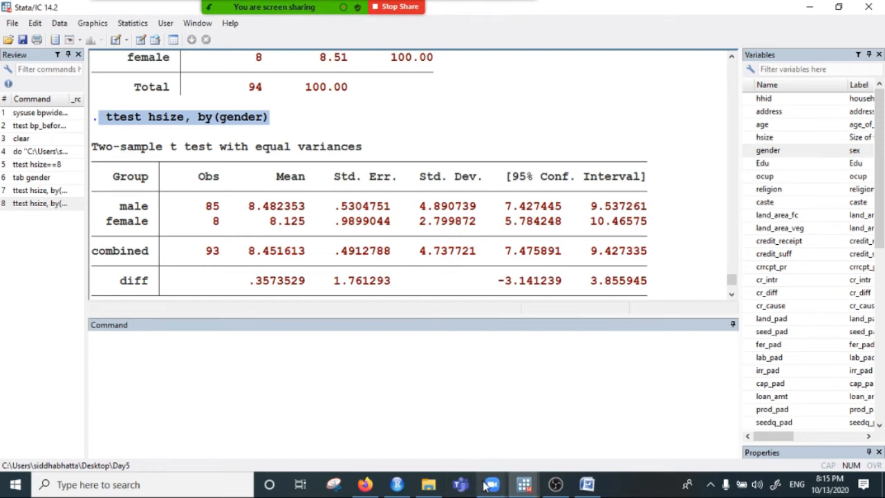
{"action": "mouse_move", "coordinate": [491, 484]}
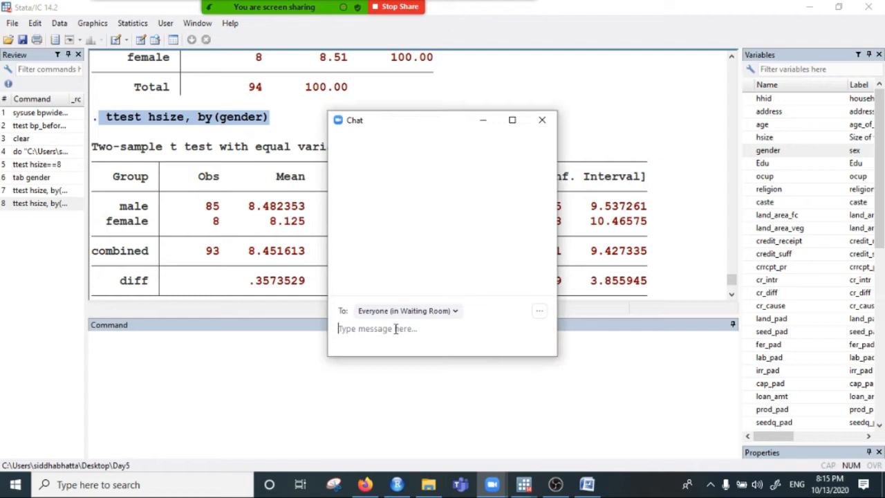
{"action": "left_click", "coordinate": [446, 312]}
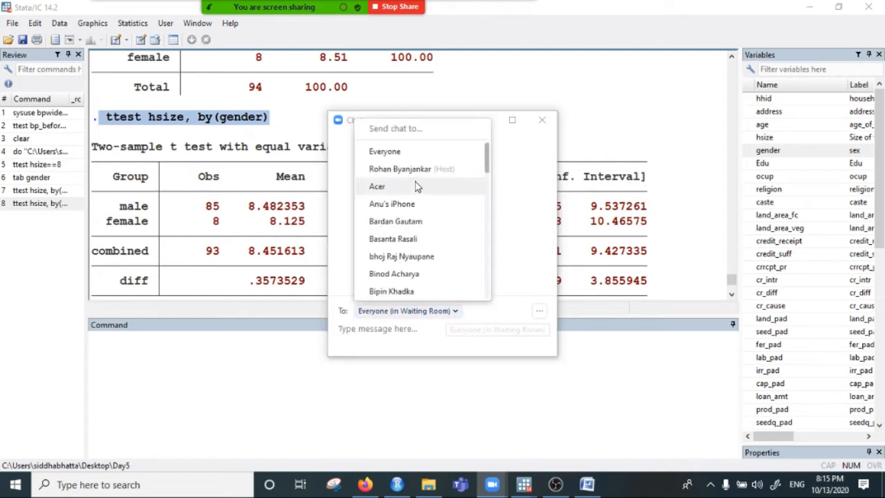
{"action": "left_click", "coordinate": [395, 151]}
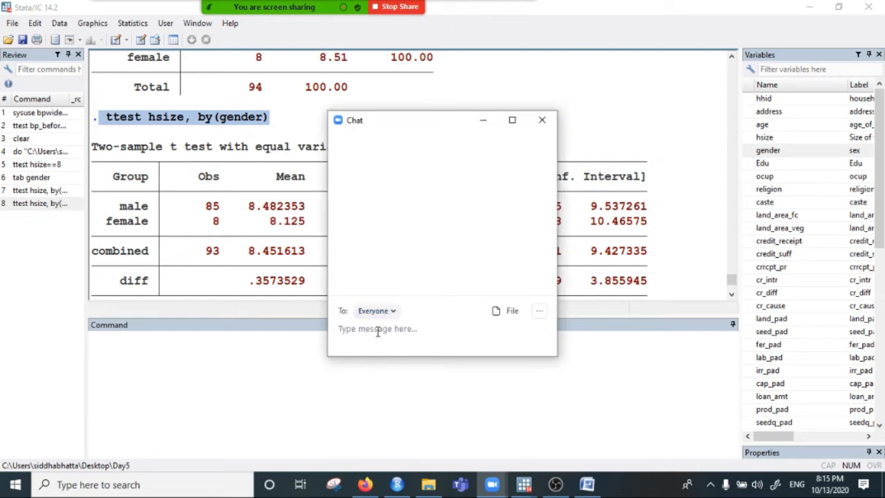
{"action": "key", "text": "ctrl+v"}
{"action": "key", "text": "Return"}
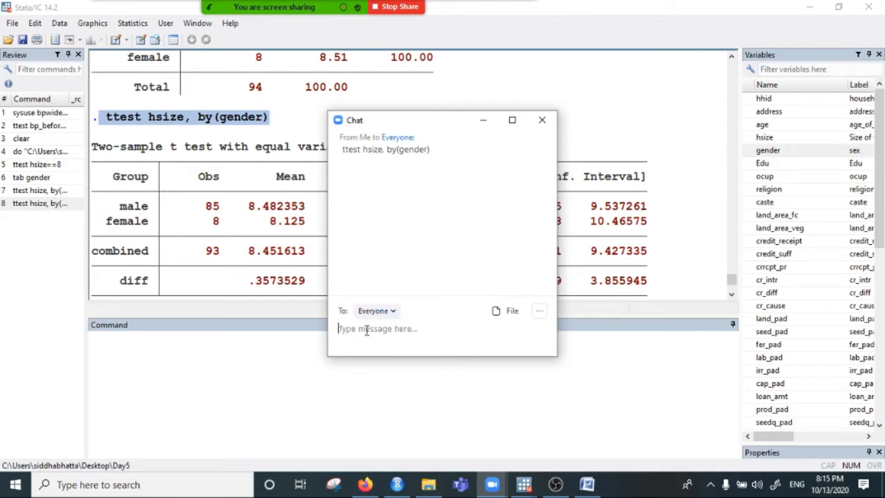
Send the command "ttest hsize, by(gender) unequal" to Everyone in the chat, minimize the chat and return to the unequal-variances output.
{"action": "key", "text": "ctrl+v"}
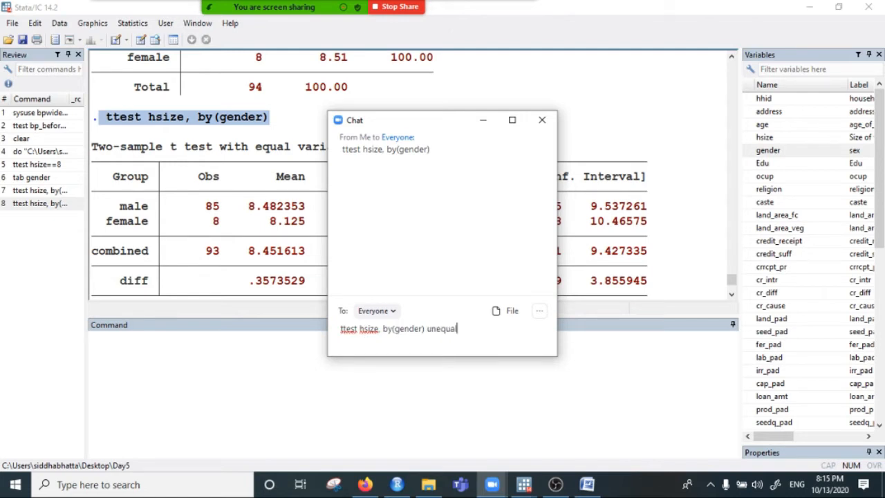
{"action": "key", "text": "Return"}
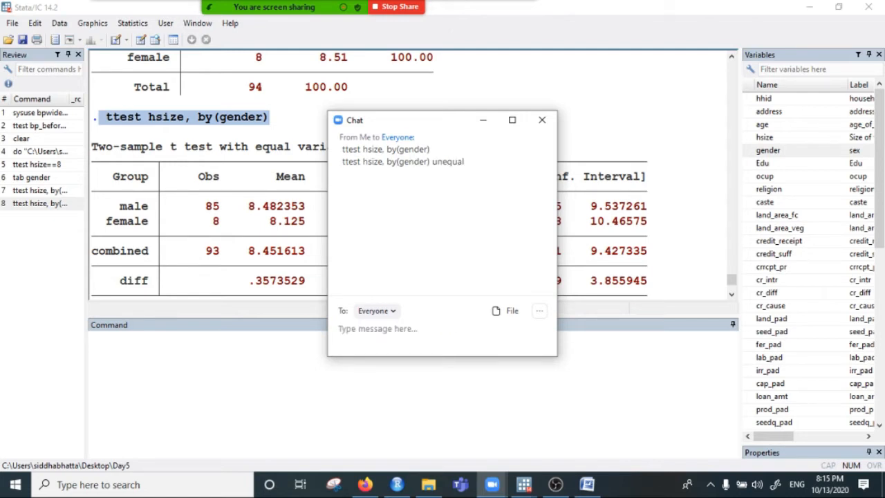
{"action": "left_click", "coordinate": [483, 120]}
{"action": "scroll", "coordinate": [252, 243], "scroll_direction": "down", "scroll_amount": 6}
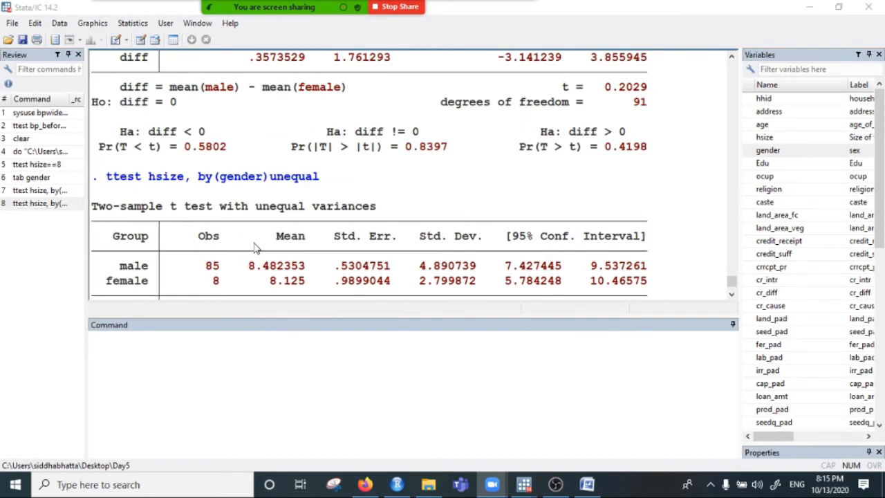
{"action": "scroll", "coordinate": [254, 250], "scroll_direction": "down", "scroll_amount": 5}
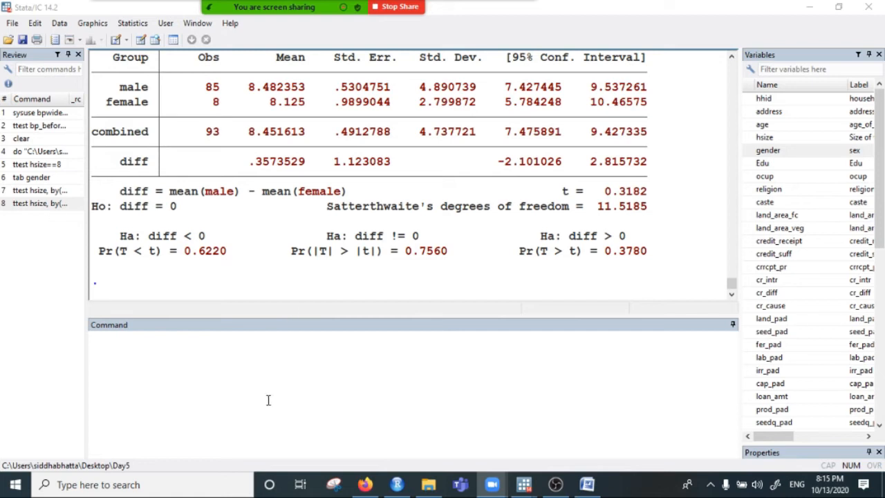
Switch to ttest.docx in Word and duplicate the whole T test notes block below the paired test's rule.
{"action": "left_click", "coordinate": [586, 484]}
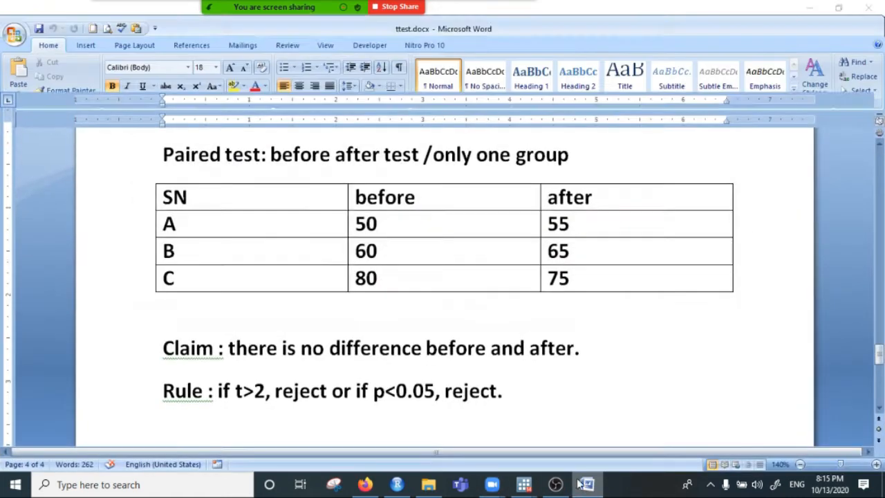
{"action": "scroll", "coordinate": [349, 351], "scroll_direction": "up", "scroll_amount": 10}
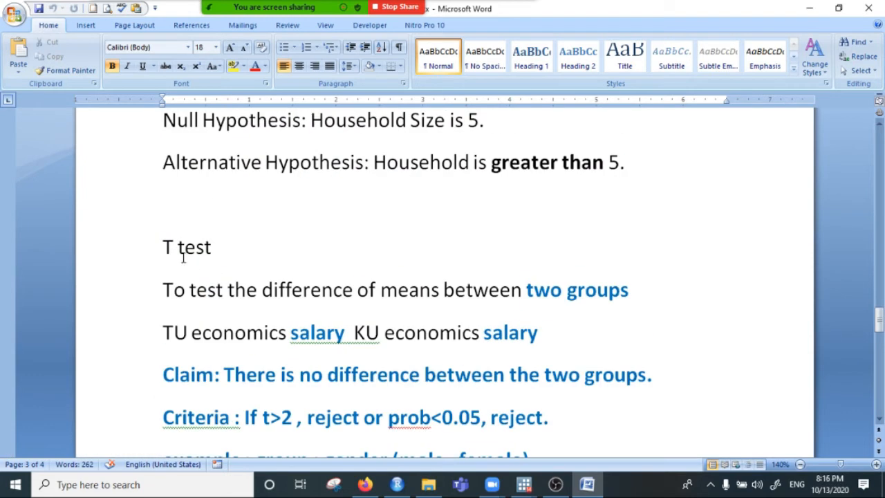
{"action": "left_click_drag", "start_coordinate": [150, 249], "coordinate": [549, 398]}
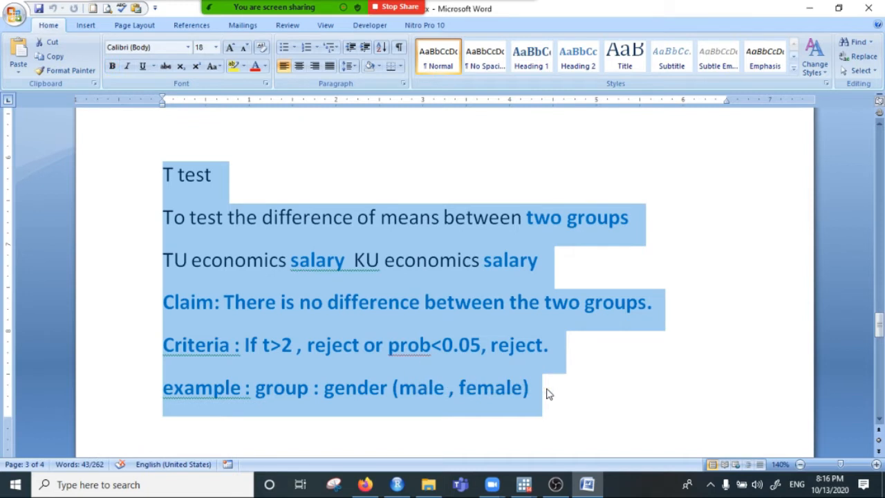
{"action": "scroll", "coordinate": [546, 393], "scroll_direction": "down", "scroll_amount": 10}
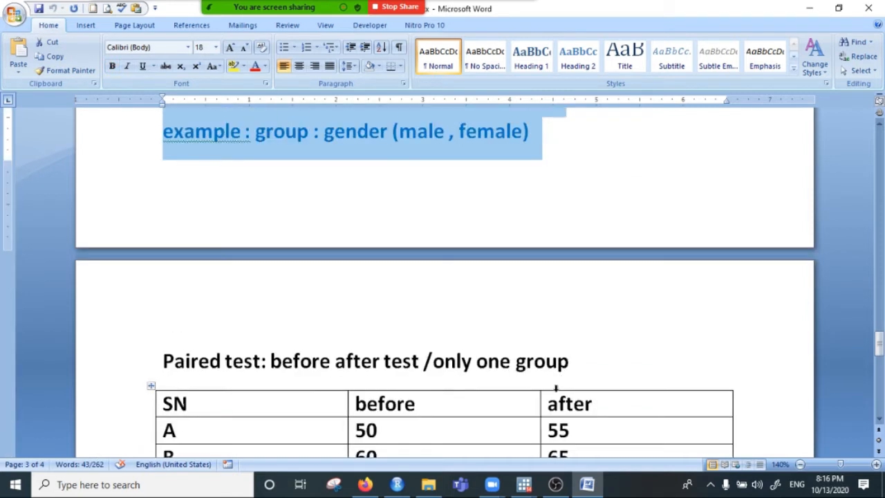
{"action": "left_click", "coordinate": [392, 263]}
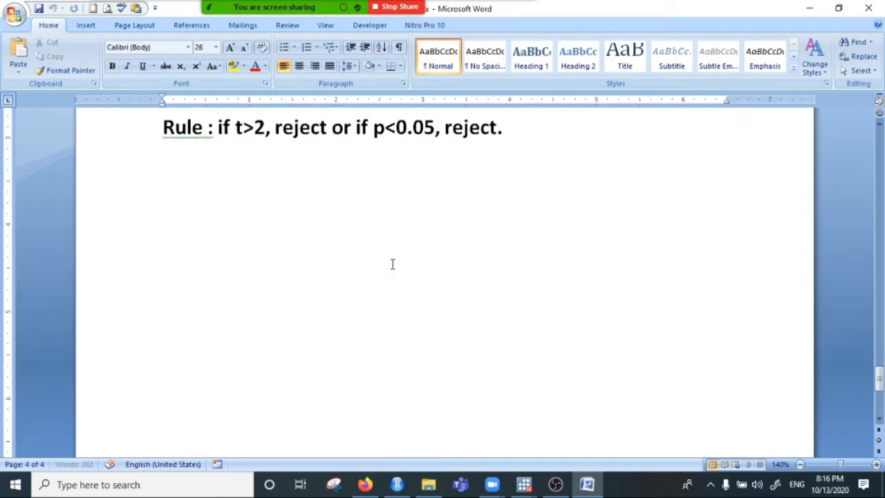
{"action": "key", "text": "ctrl+v"}
Retitle the duplicated notes block as "ANOVA test (F)".
{"action": "left_click", "coordinate": [163, 152]}
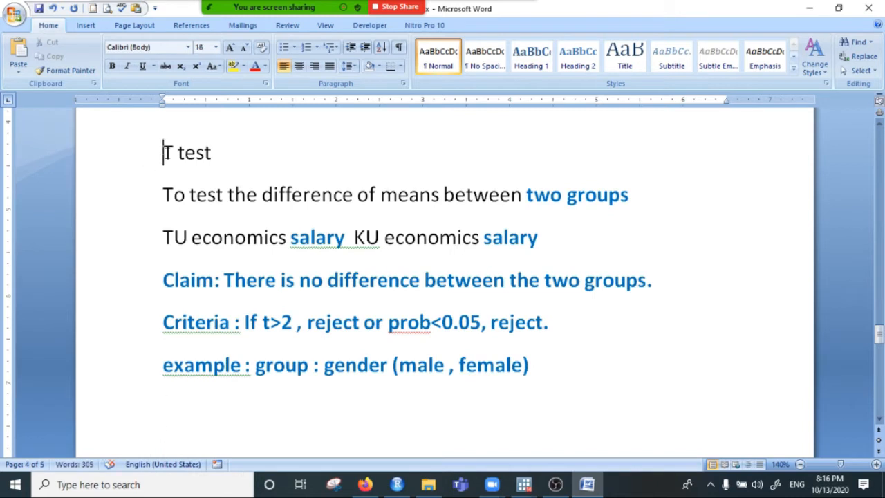
{"action": "left_click_drag", "start_coordinate": [166, 152], "coordinate": [173, 153]}
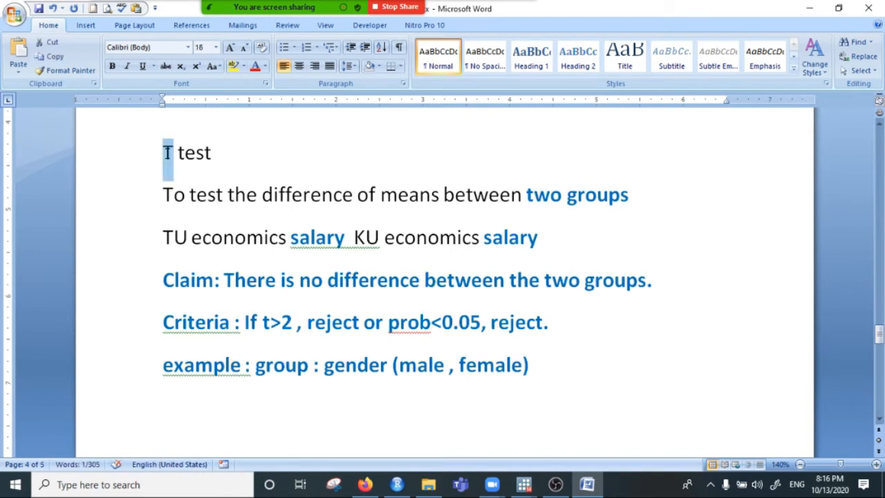
{"action": "type", "text": "ANOVA"}
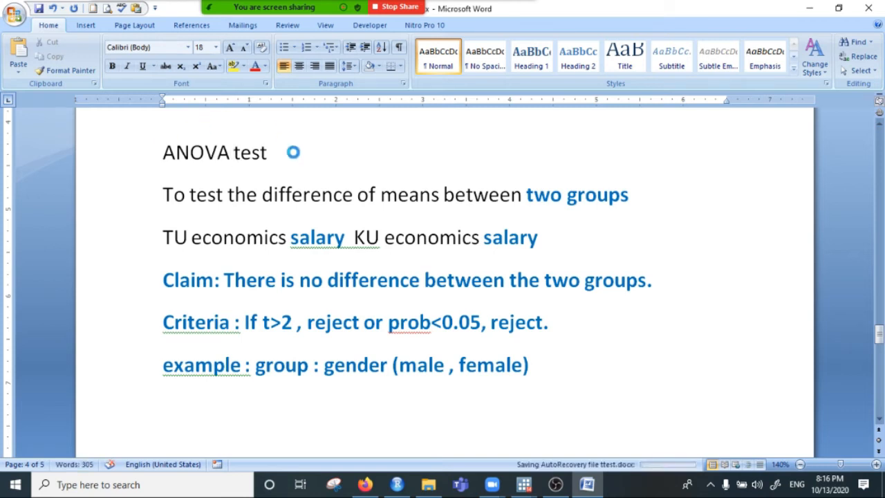
{"action": "left_click", "coordinate": [282, 153]}
{"action": "type", "text": "(F)"}
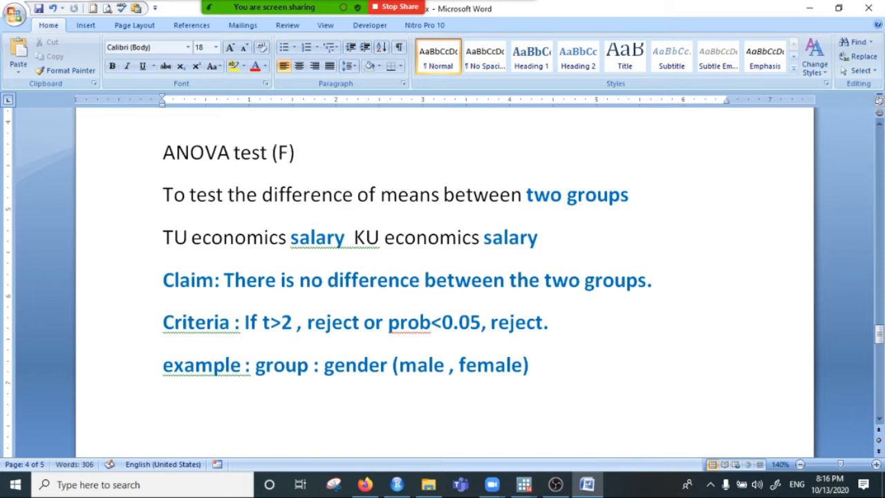
Insert "more than" before "two groups" in the ANOVA purpose line and copy the bold blue formatting for the added words.
{"action": "left_click", "coordinate": [526, 195]}
{"action": "type", "text": "more "}
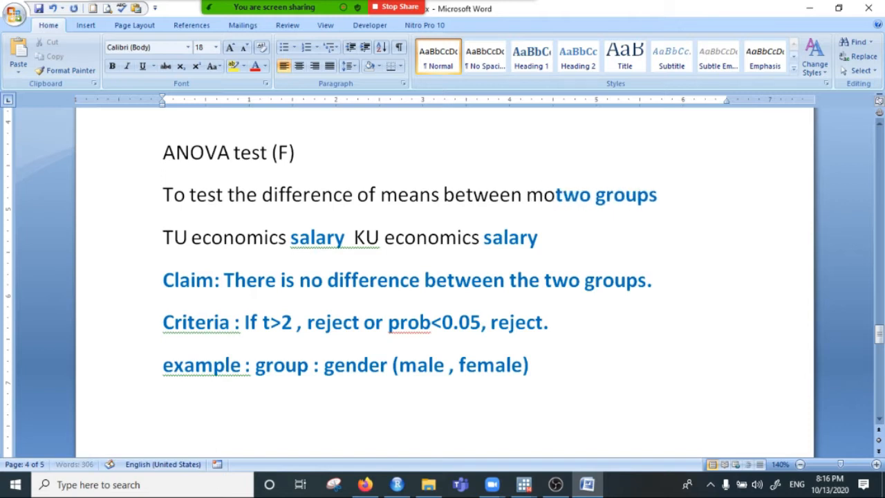
{"action": "type", "text": "than"}
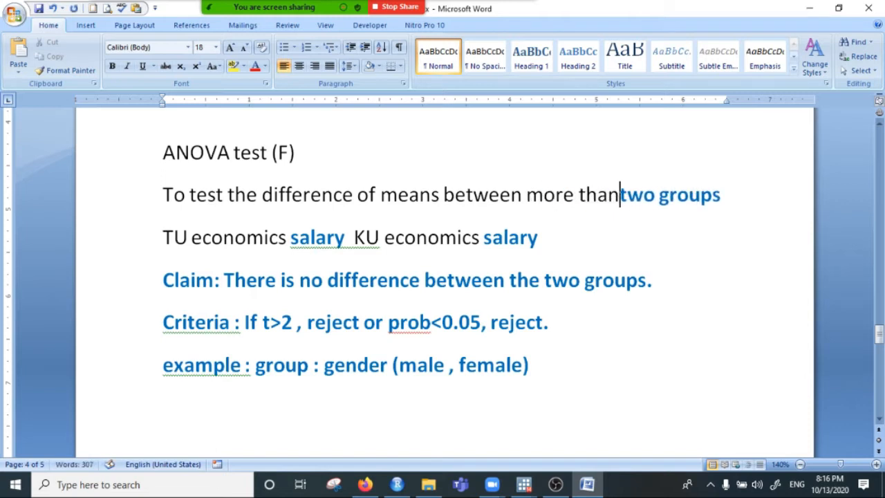
{"action": "left_click", "coordinate": [645, 195]}
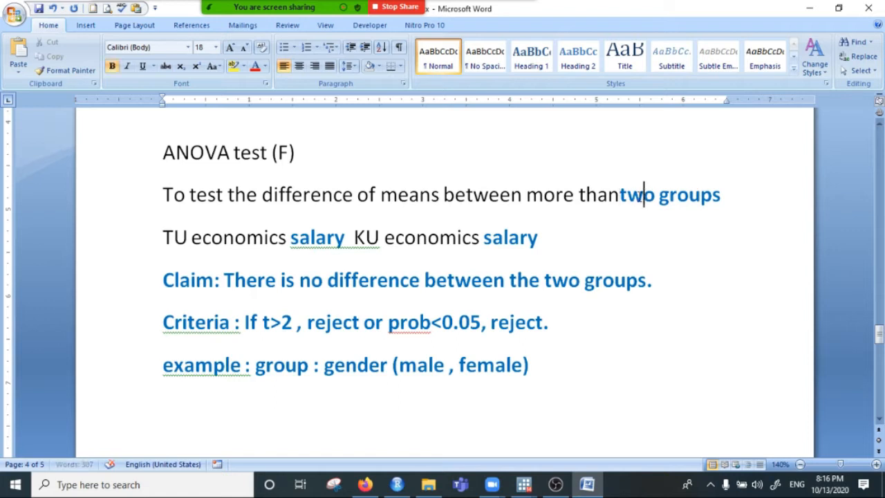
{"action": "left_click", "coordinate": [66, 70]}
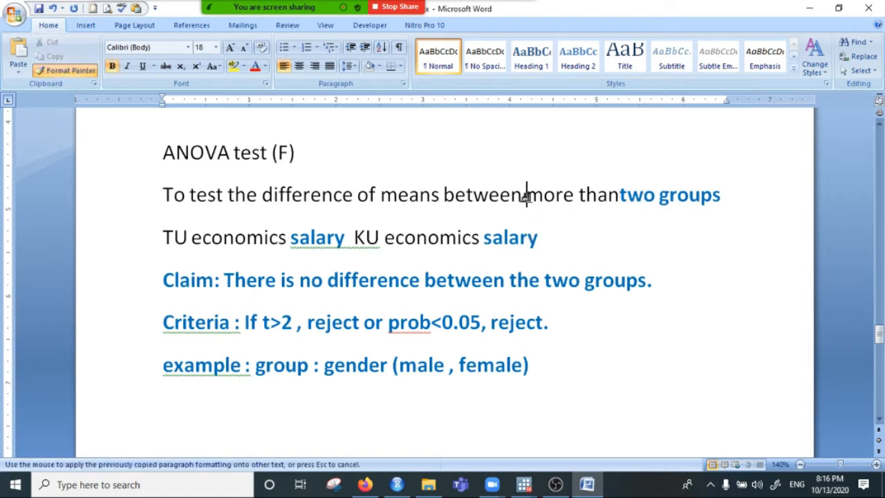
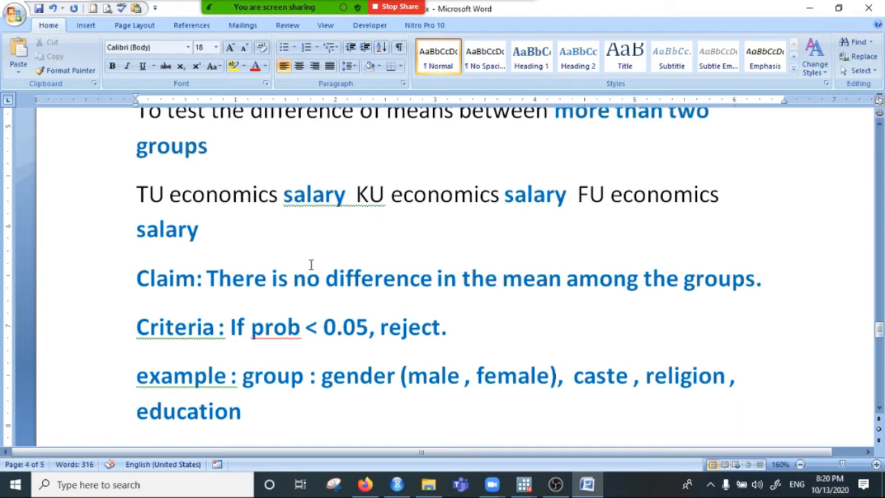
Review the ANOVA notes, switch to Stata's do-file 15daywebinardofile.do and look through it for the group mean test commands.
{"action": "scroll", "coordinate": [298, 290], "scroll_direction": "down", "scroll_amount": 2}
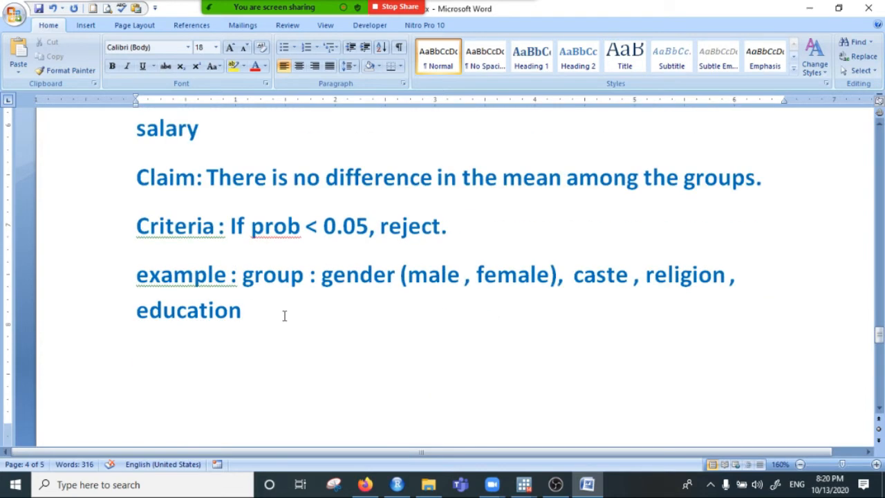
{"action": "scroll", "coordinate": [284, 315], "scroll_direction": "down", "scroll_amount": 1}
{"action": "mouse_move", "coordinate": [524, 484]}
{"action": "left_click", "coordinate": [573, 431]}
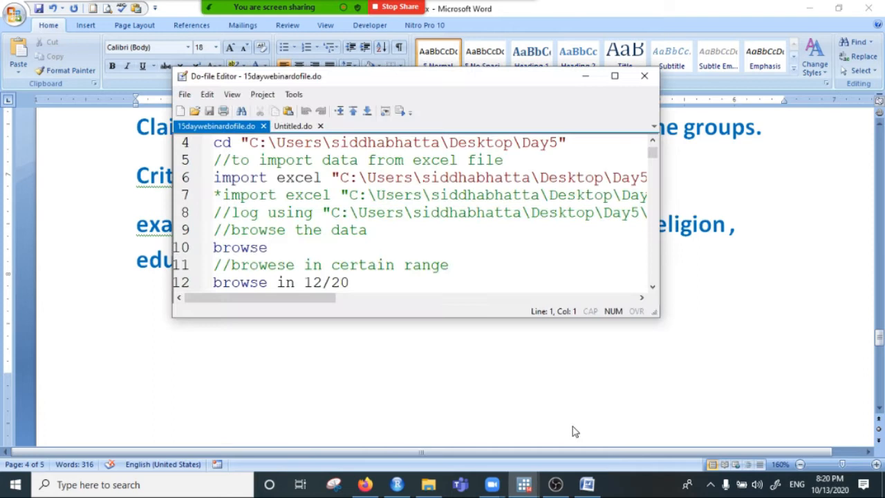
{"action": "scroll", "coordinate": [376, 270], "scroll_direction": "down", "scroll_amount": 4}
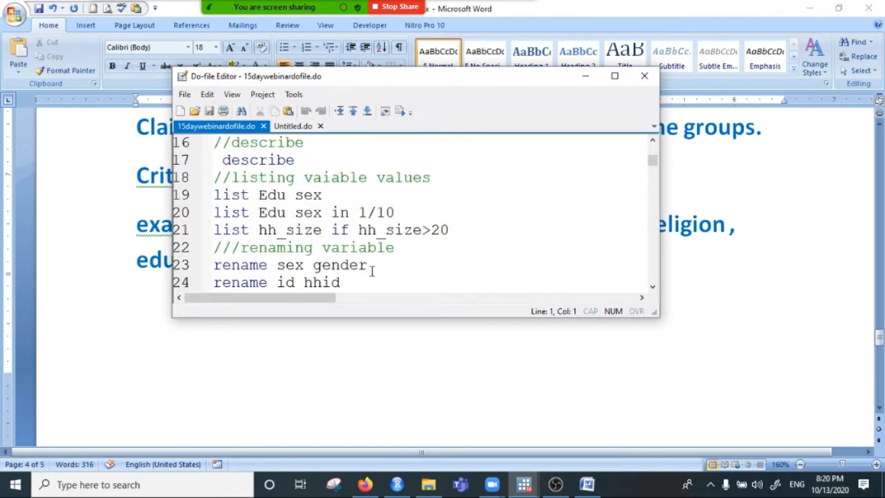
{"action": "scroll", "coordinate": [340, 249], "scroll_direction": "down", "scroll_amount": 3}
{"action": "scroll", "coordinate": [341, 245], "scroll_direction": "down", "scroll_amount": 2}
{"action": "scroll", "coordinate": [341, 246], "scroll_direction": "down", "scroll_amount": 4}
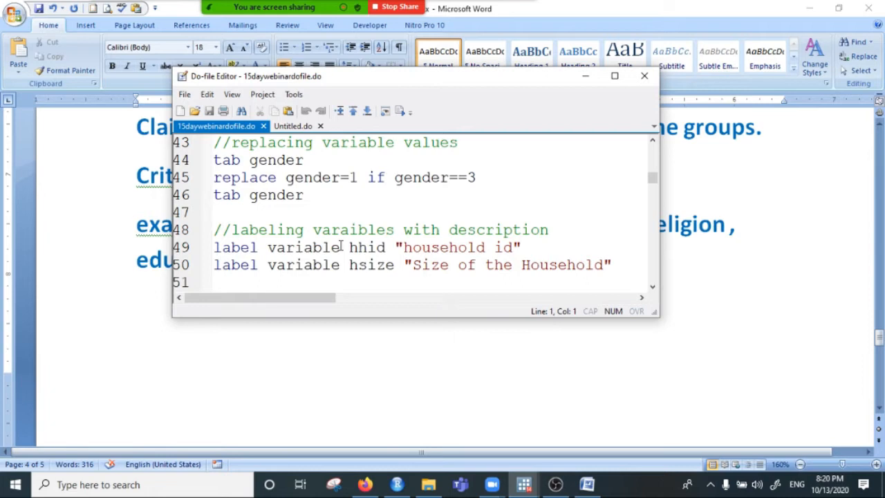
{"action": "scroll", "coordinate": [340, 246], "scroll_direction": "down", "scroll_amount": 2}
{"action": "scroll", "coordinate": [336, 248], "scroll_direction": "down", "scroll_amount": 2}
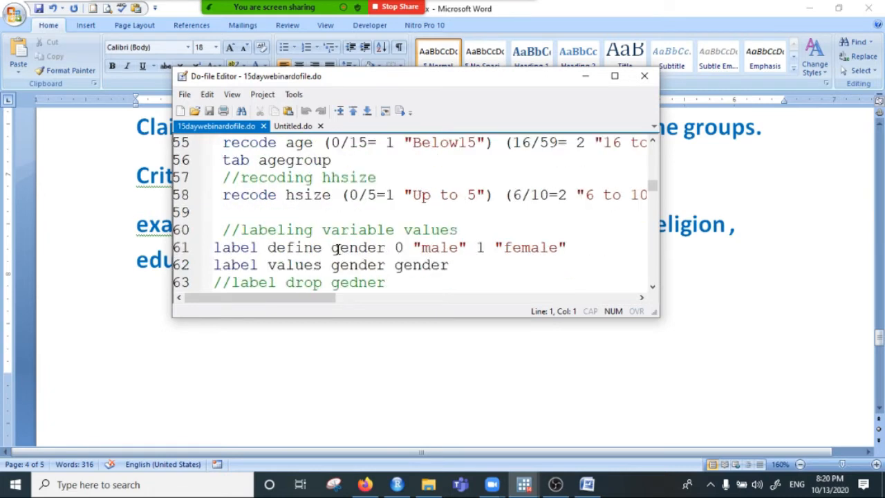
{"action": "scroll", "coordinate": [342, 232], "scroll_direction": "down", "scroll_amount": 3}
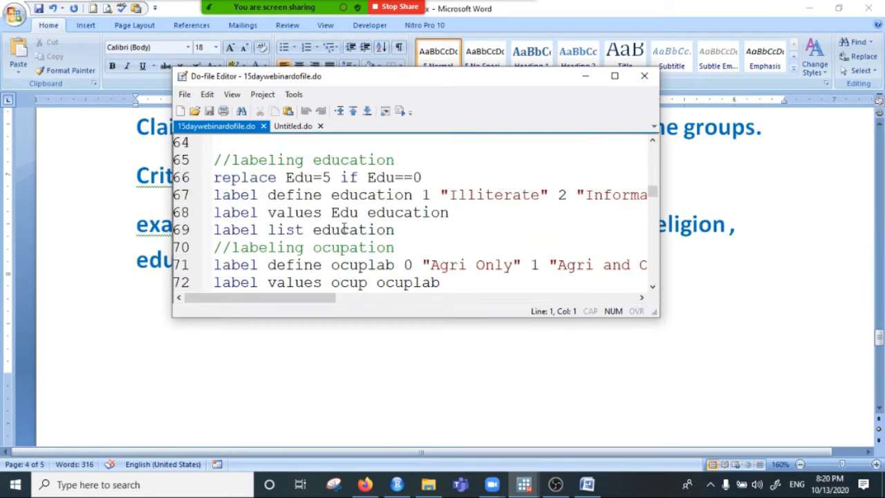
{"action": "scroll", "coordinate": [344, 230], "scroll_direction": "down", "scroll_amount": 20}
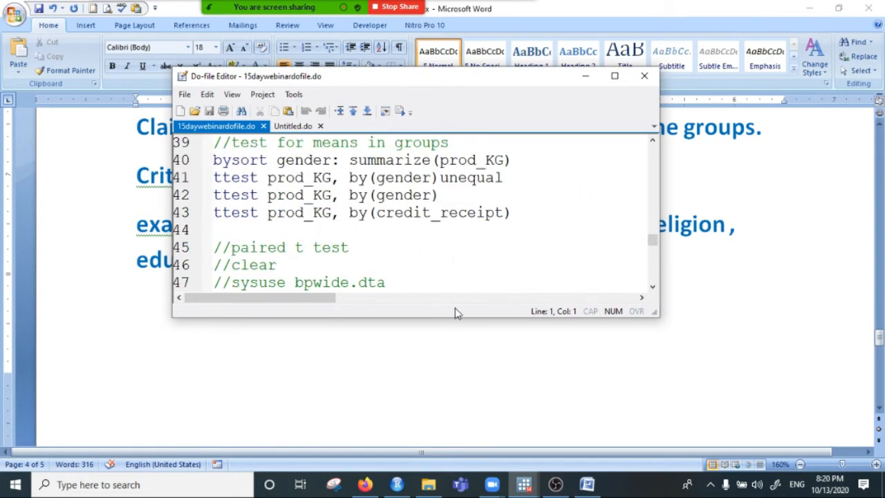
Enlarge the do-file window and select the command "oneway prod_KG credit_receipt" under the ANOVA test comment.
{"action": "left_click_drag", "start_coordinate": [435, 316], "coordinate": [411, 449]}
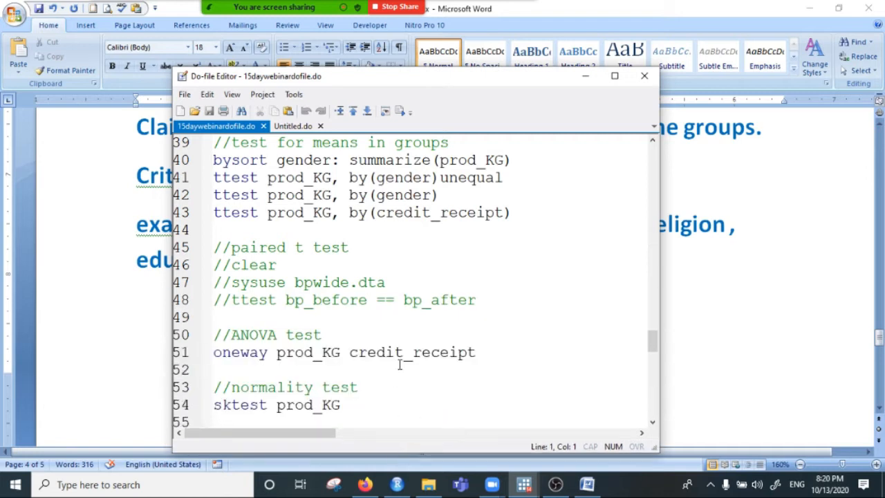
{"action": "scroll", "coordinate": [401, 343], "scroll_direction": "down", "scroll_amount": 3}
{"action": "left_click", "coordinate": [186, 178]}
{"action": "left_click", "coordinate": [305, 189]}
{"action": "left_click", "coordinate": [180, 201]}
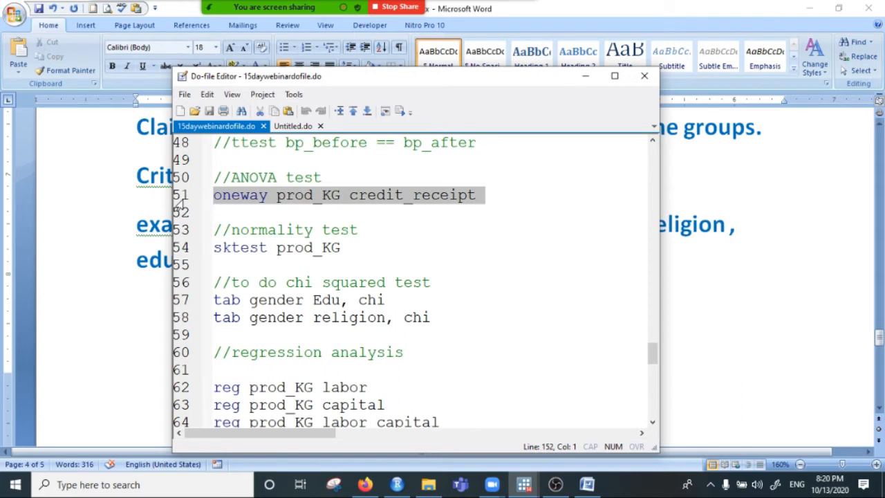
Bring Stata's main window back in place of Word and position the do-file editor over its results, keeping the variable list in view.
{"action": "left_click_drag", "start_coordinate": [522, 81], "coordinate": [653, 122]}
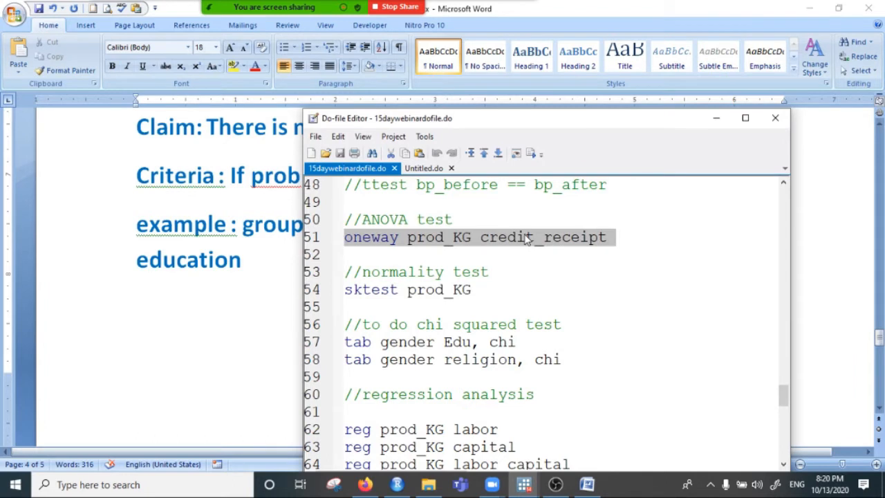
{"action": "left_click", "coordinate": [421, 253]}
{"action": "left_click", "coordinate": [516, 237]}
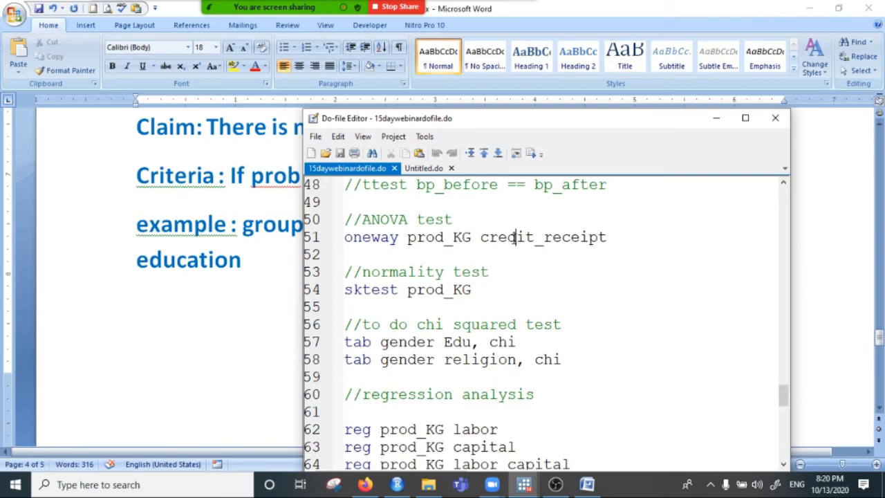
{"action": "left_click", "coordinate": [351, 253]}
{"action": "left_click_drag", "start_coordinate": [649, 126], "coordinate": [732, 122]}
{"action": "left_click", "coordinate": [785, 13]}
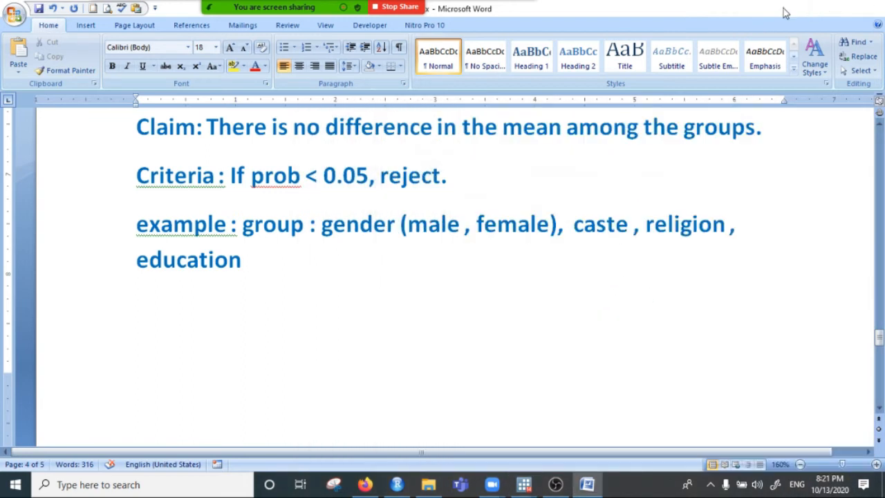
{"action": "key", "text": "alt+Tab"}
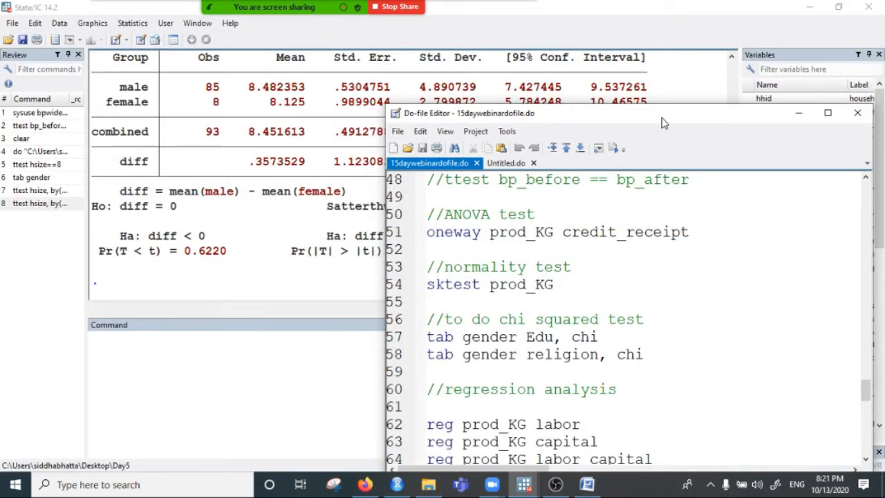
{"action": "left_click_drag", "start_coordinate": [662, 122], "coordinate": [500, 128]}
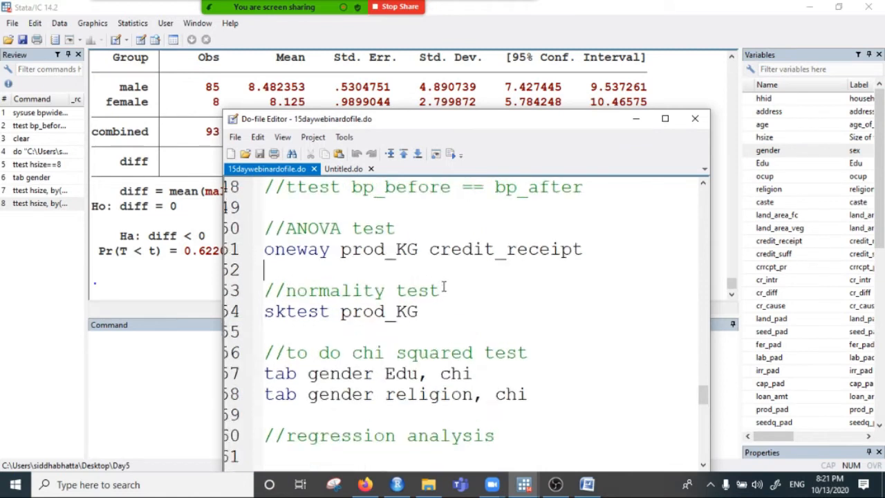
Add the command "oneway hsize gender" on a new line below "oneway prod_KG credit_receipt" in the ANOVA section.
{"action": "scroll", "coordinate": [446, 286], "scroll_direction": "up", "scroll_amount": 2}
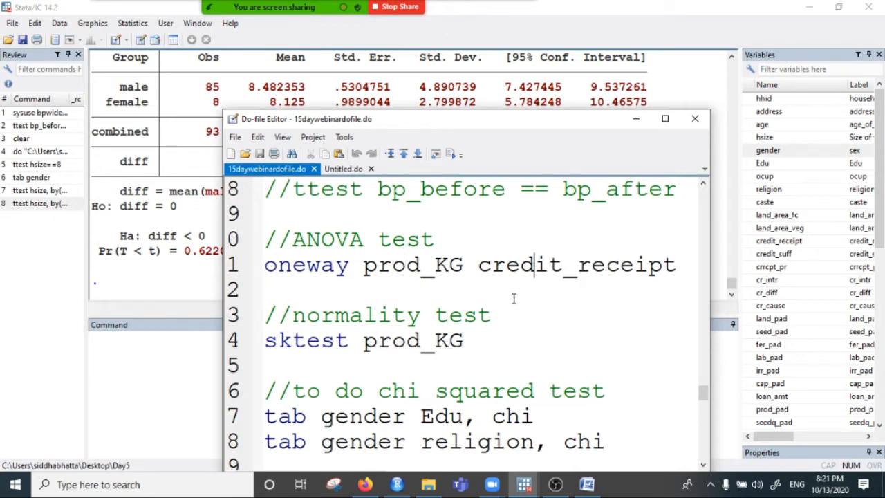
{"action": "left_click", "coordinate": [691, 266]}
{"action": "key", "text": "Return"}
{"action": "type", "text": "oneway "}
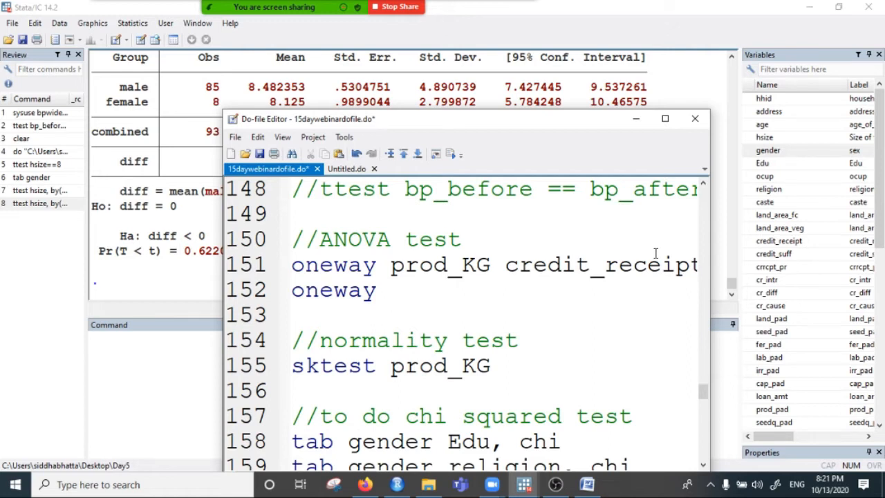
{"action": "type", "text": "hsize "}
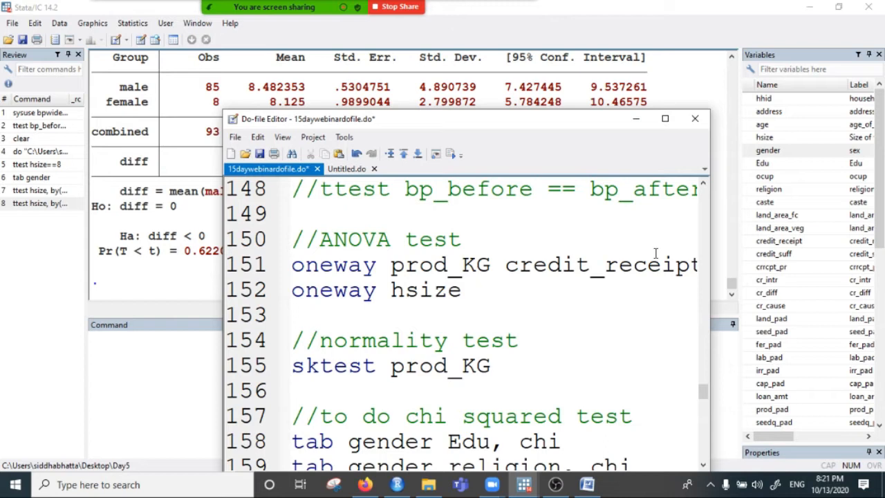
{"action": "type", "text": "gender"}
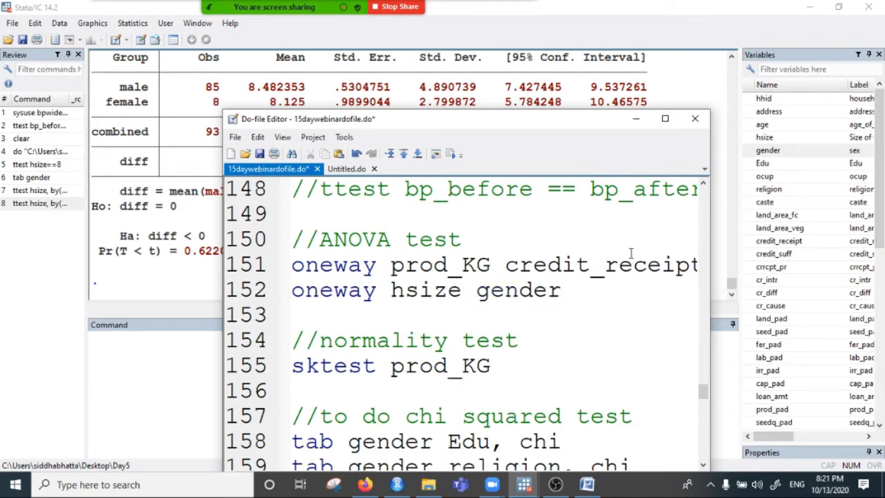
Highlight the variables hsize and gender in the new oneway command to point out the tested variable and its grouping variable.
{"action": "left_click_drag", "start_coordinate": [476, 290], "coordinate": [560, 309]}
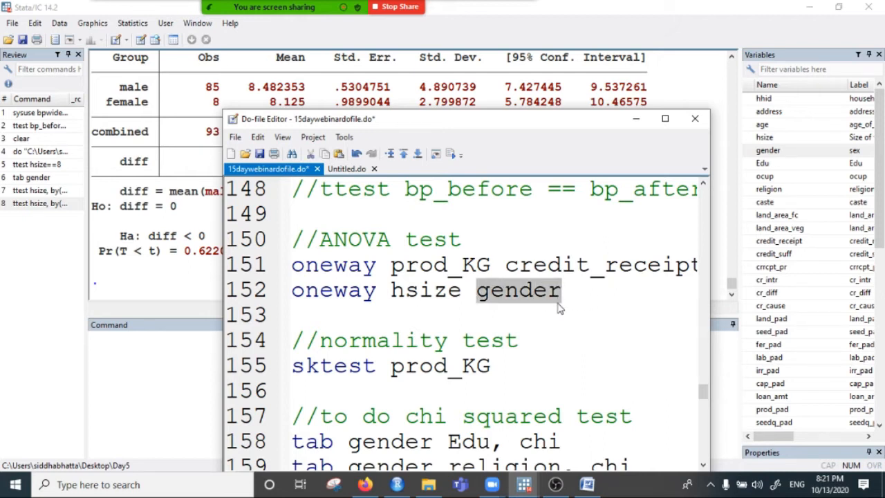
{"action": "left_click_drag", "start_coordinate": [389, 290], "coordinate": [459, 291]}
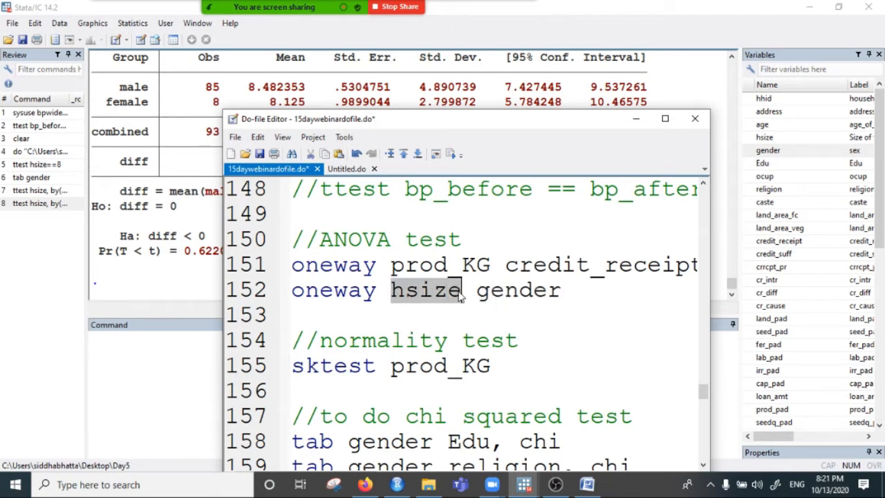
{"action": "left_click", "coordinate": [389, 290]}
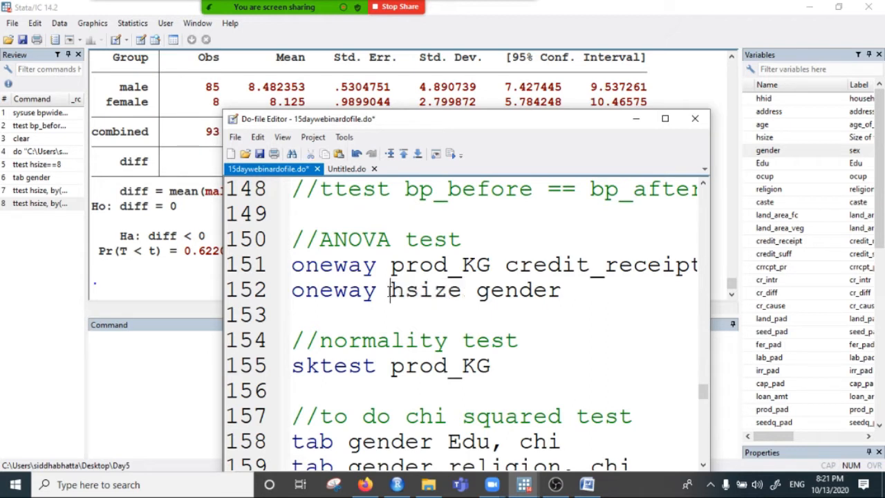
{"action": "key", "text": "Right"}
{"action": "key", "text": "Right"}
{"action": "left_click", "coordinate": [517, 296]}
{"action": "left_click_drag", "start_coordinate": [475, 290], "coordinate": [579, 289]}
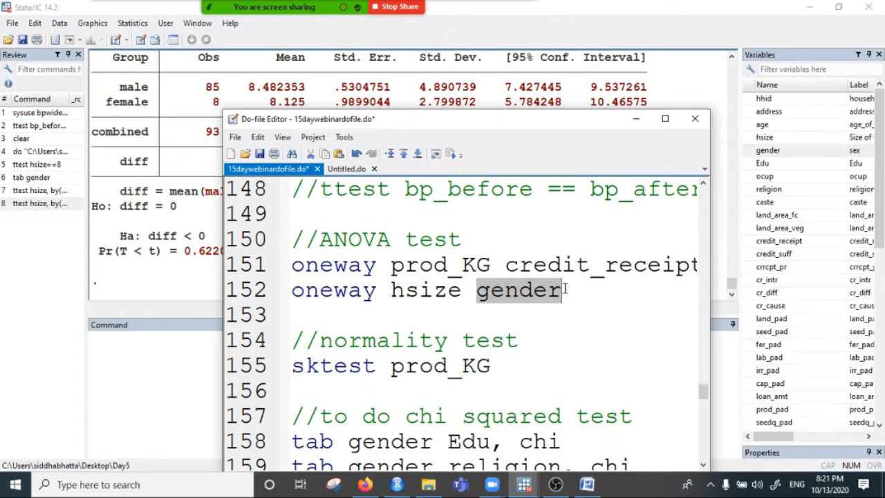
Run only the line "oneway hsize gender" from the do-file, minimize the editor and highlight the analysis of variance table in the results.
{"action": "left_click", "coordinate": [333, 315]}
{"action": "left_click", "coordinate": [249, 293]}
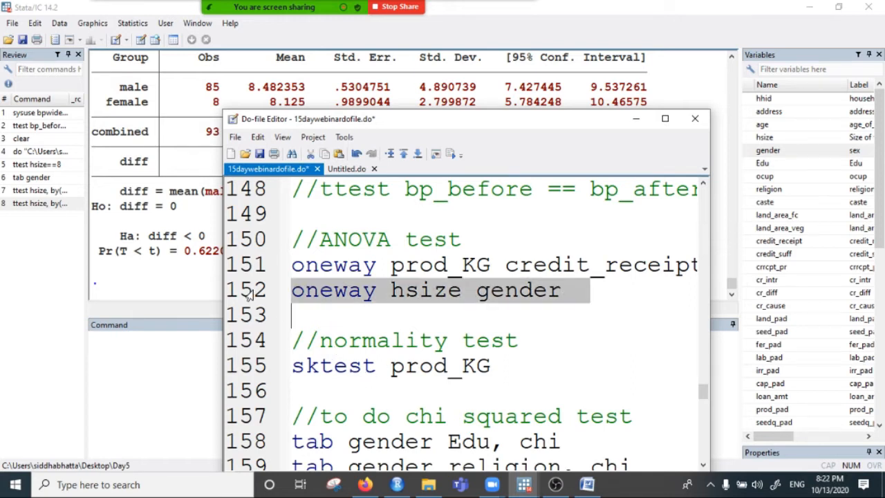
{"action": "left_click", "coordinate": [450, 153]}
{"action": "left_click", "coordinate": [631, 121]}
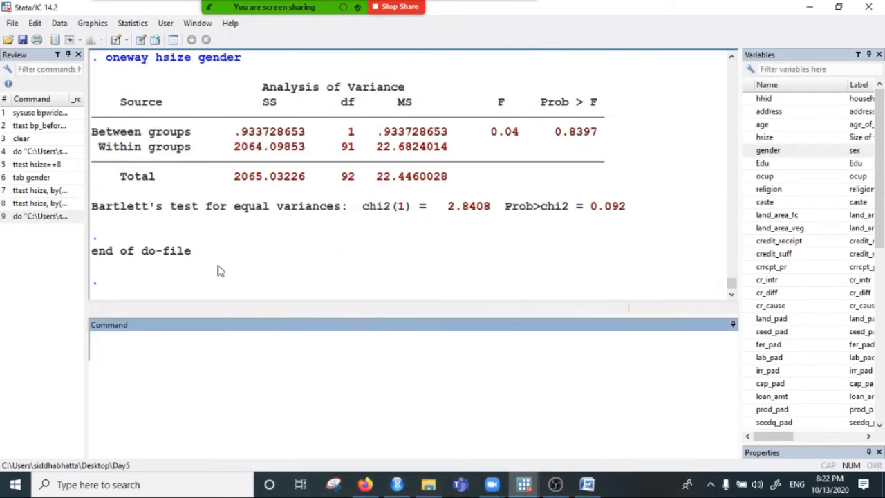
{"action": "scroll", "coordinate": [374, 223], "scroll_direction": "up", "scroll_amount": 2}
{"action": "left_click_drag", "start_coordinate": [156, 147], "coordinate": [576, 255]}
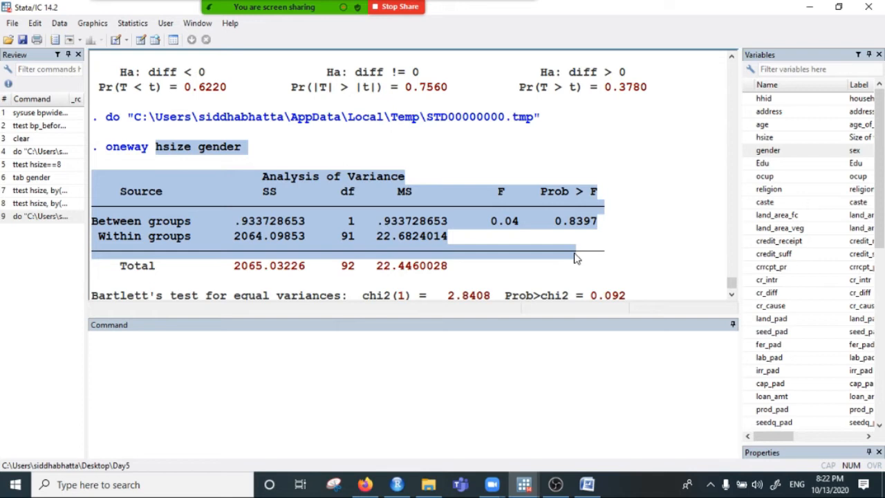
Switch to the Word notes, highlight the ANOVA claim of no difference in the mean among the groups, and return to Stata's results.
{"action": "left_click", "coordinate": [587, 484]}
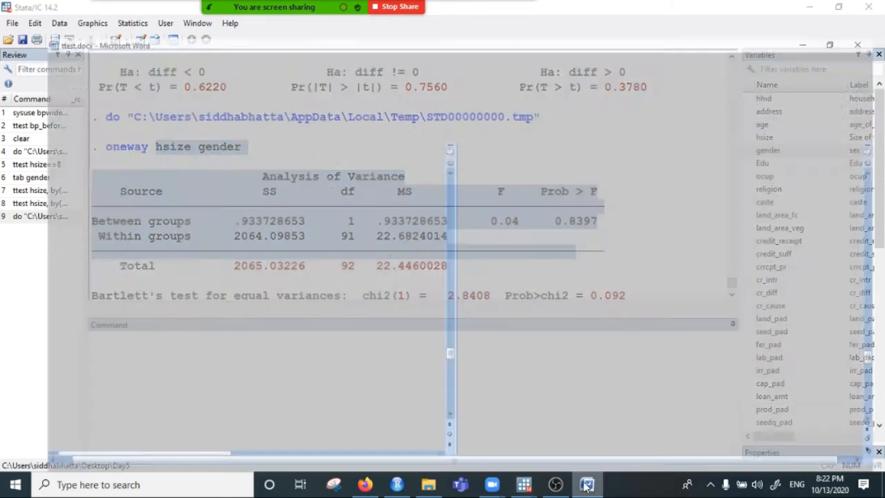
{"action": "scroll", "coordinate": [351, 353], "scroll_direction": "up", "scroll_amount": 3}
{"action": "left_click", "coordinate": [306, 278]}
{"action": "left_click", "coordinate": [229, 279]}
{"action": "left_click_drag", "start_coordinate": [250, 279], "coordinate": [650, 284]}
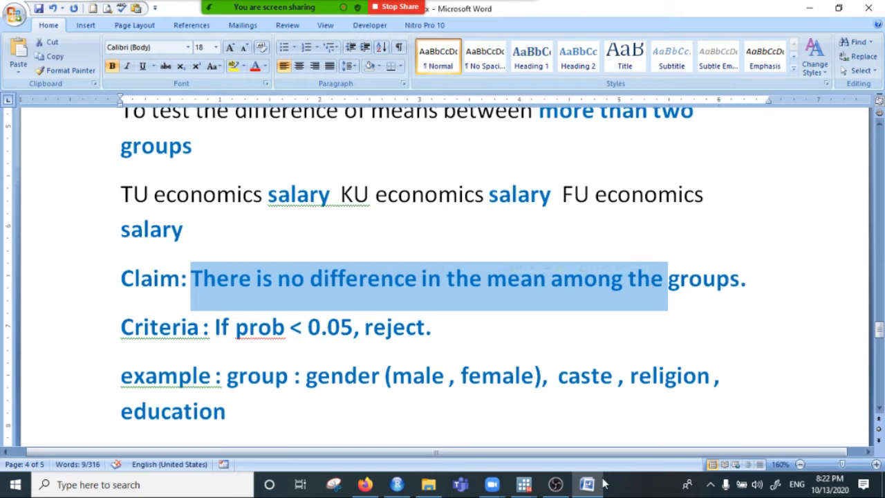
{"action": "left_click", "coordinate": [524, 484]}
{"action": "left_click", "coordinate": [447, 442]}
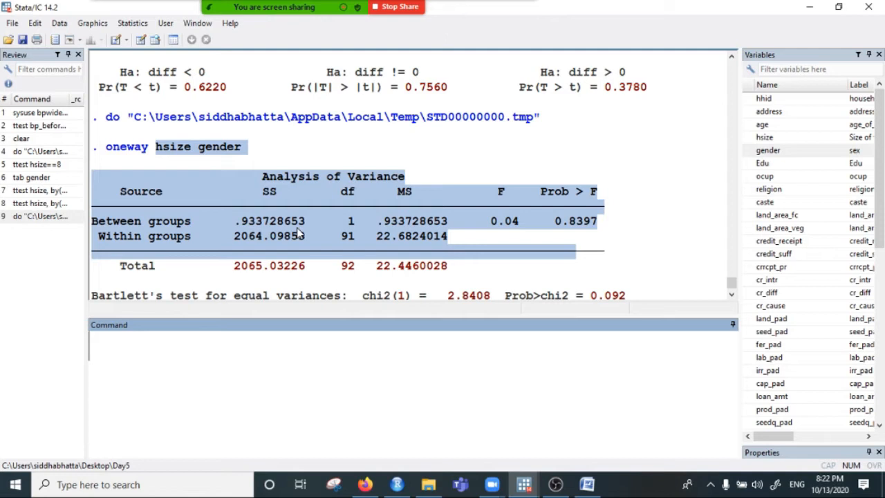
Examine the Prob > F value of the ANOVA and compare it with the probability of Bartlett's test for equal variances.
{"action": "left_click_drag", "start_coordinate": [581, 293], "coordinate": [641, 209]}
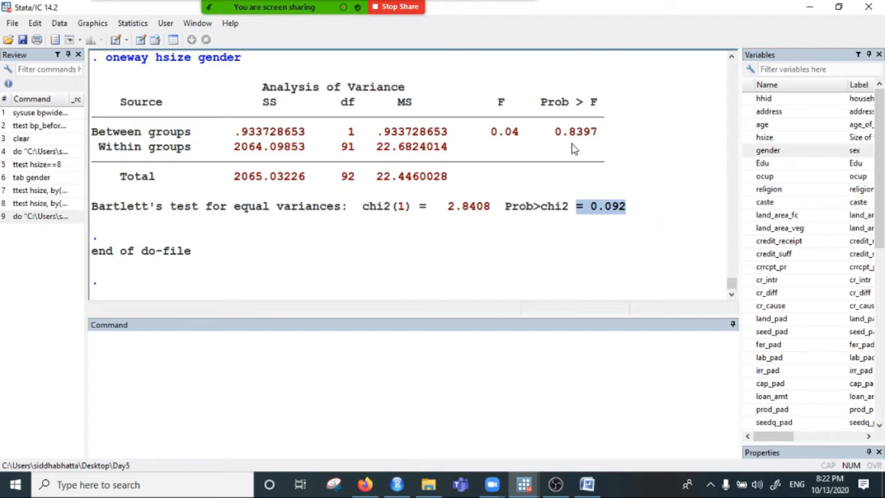
{"action": "left_click_drag", "start_coordinate": [552, 131], "coordinate": [606, 136]}
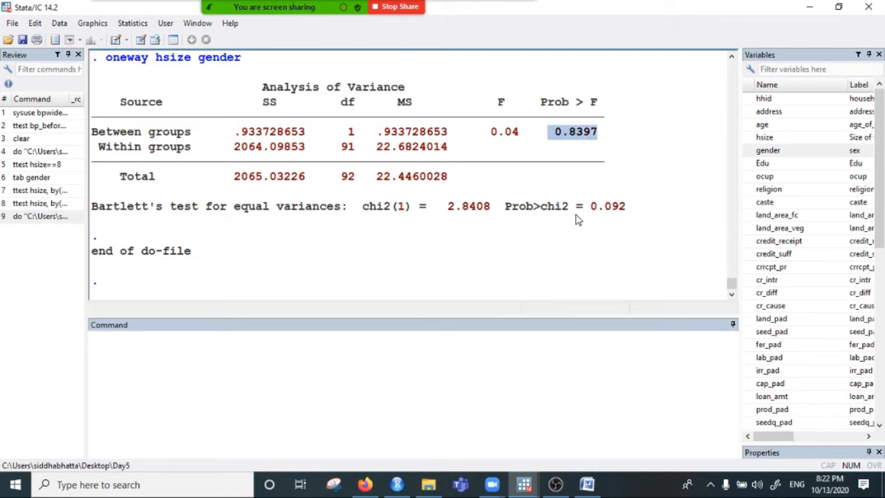
{"action": "left_click_drag", "start_coordinate": [541, 132], "coordinate": [593, 134]}
{"action": "left_click", "coordinate": [551, 135]}
{"action": "left_click_drag", "start_coordinate": [484, 132], "coordinate": [601, 135]}
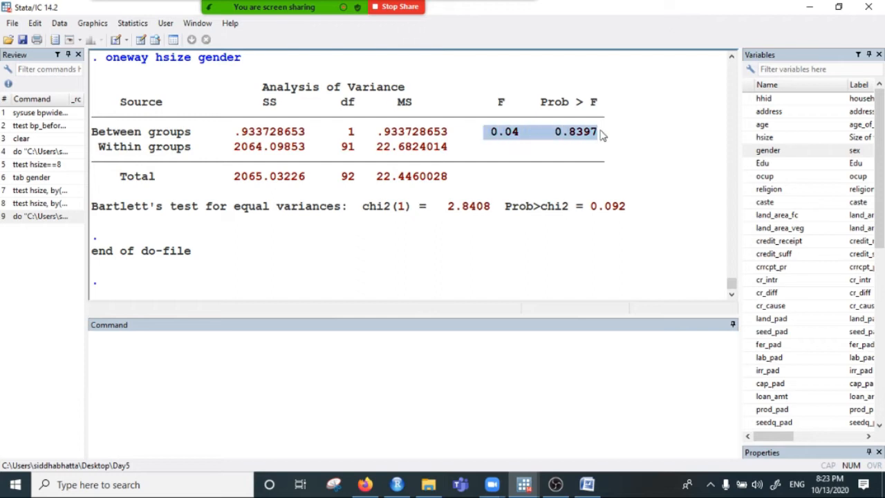
{"action": "left_click", "coordinate": [550, 150]}
{"action": "left_click_drag", "start_coordinate": [556, 132], "coordinate": [598, 135]}
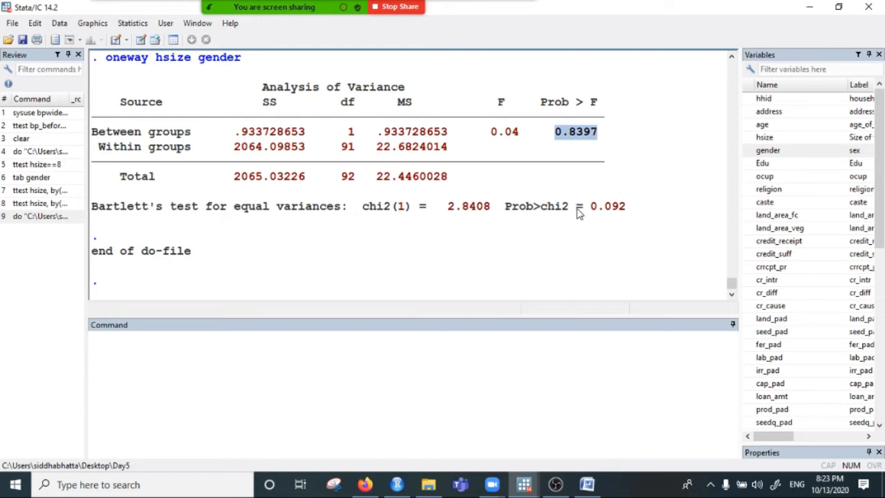
{"action": "left_click_drag", "start_coordinate": [547, 192], "coordinate": [640, 241]}
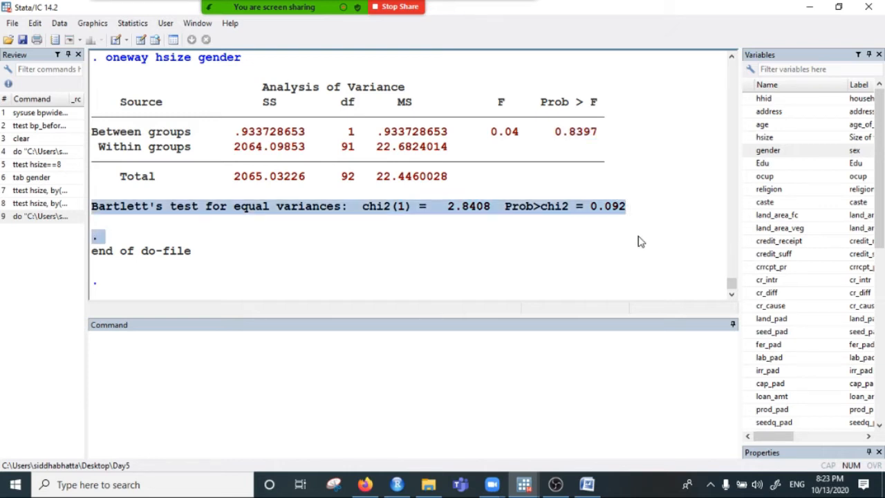
{"action": "left_click_drag", "start_coordinate": [531, 133], "coordinate": [599, 133]}
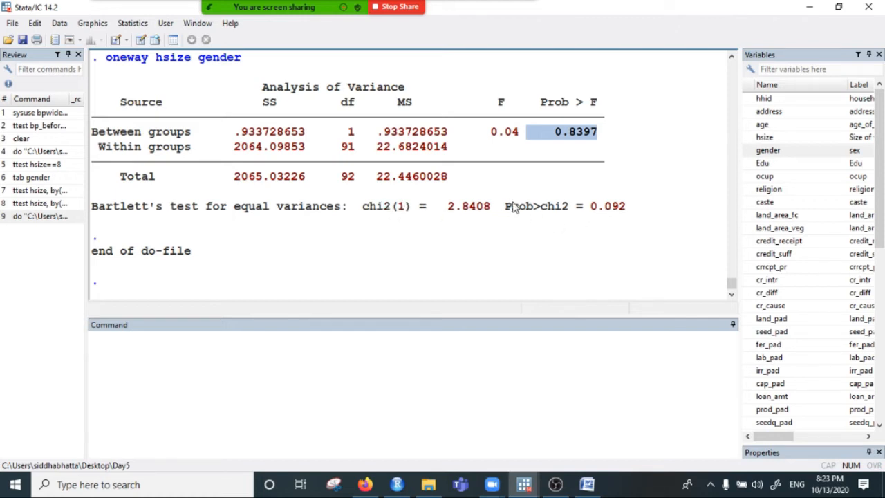
Examine the F statistic and its Prob > F value in the between-groups row of the ANOVA table.
{"action": "scroll", "coordinate": [602, 190], "scroll_direction": "up", "scroll_amount": 2}
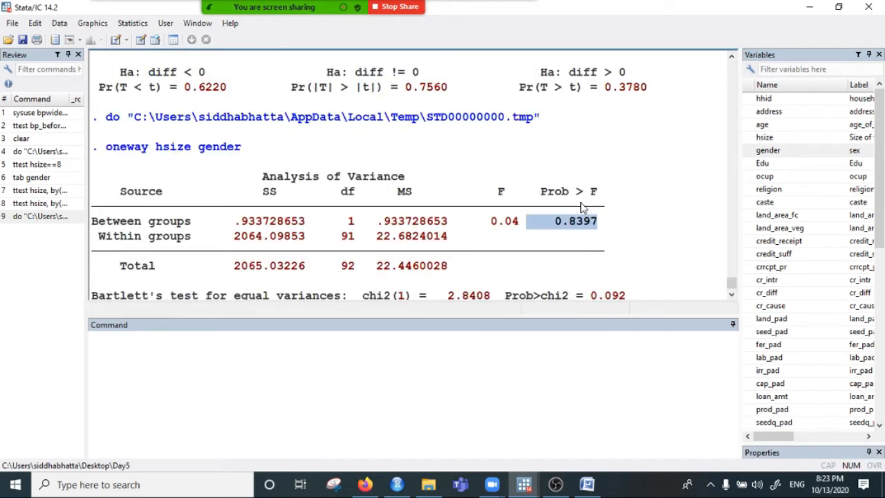
{"action": "left_click_drag", "start_coordinate": [476, 206], "coordinate": [510, 235]}
{"action": "left_click", "coordinate": [510, 235]}
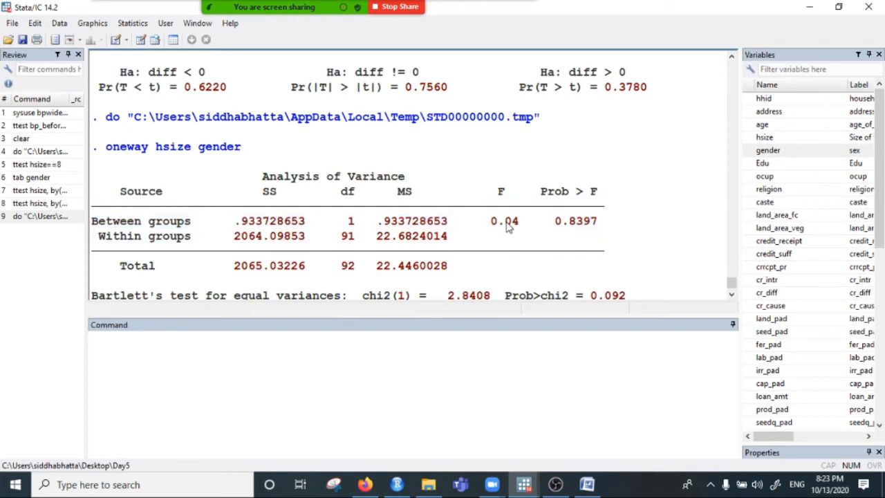
{"action": "left_click_drag", "start_coordinate": [502, 193], "coordinate": [606, 224]}
{"action": "left_click", "coordinate": [498, 229]}
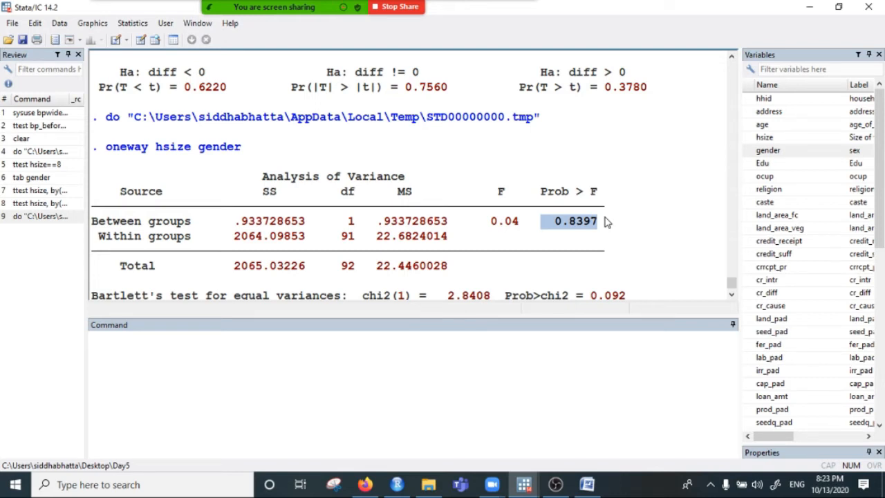
{"action": "left_click", "coordinate": [592, 230]}
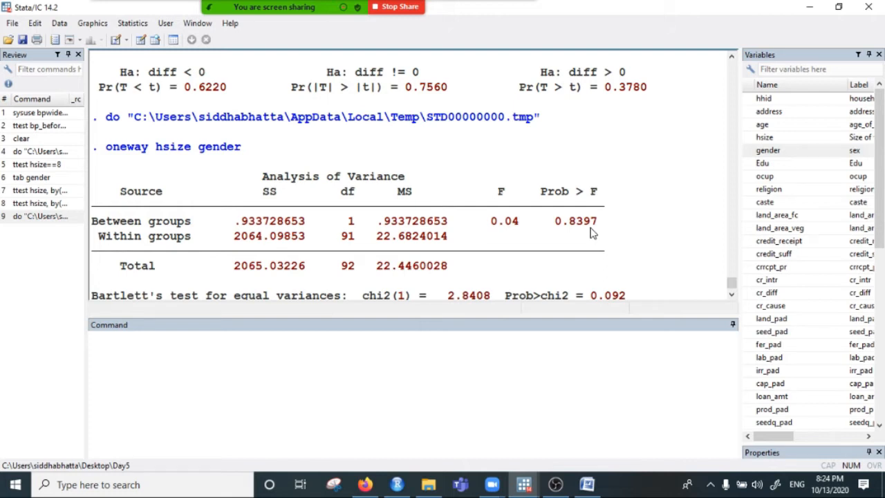
{"action": "left_click", "coordinate": [319, 351]}
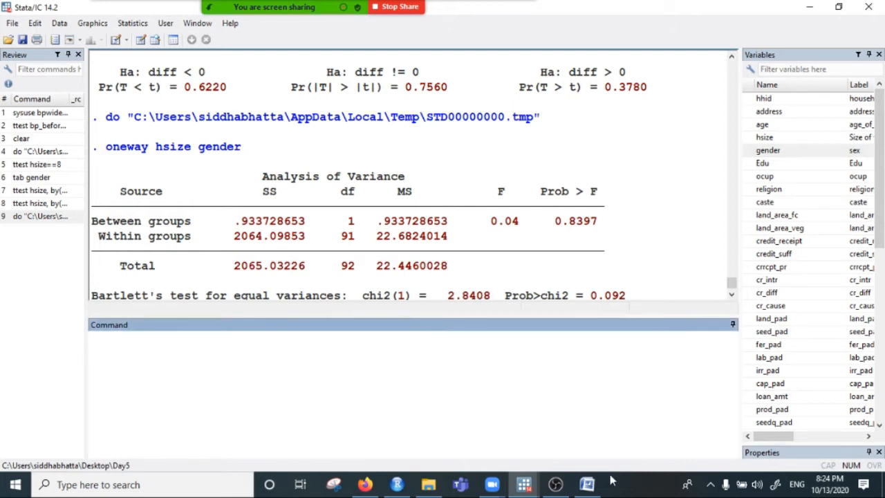
Bring back the do-file editor, select the line "oneway prod_KG credit_receipt" and widen the window until the whole command fits.
{"action": "left_click", "coordinate": [524, 483]}
{"action": "left_click", "coordinate": [598, 443]}
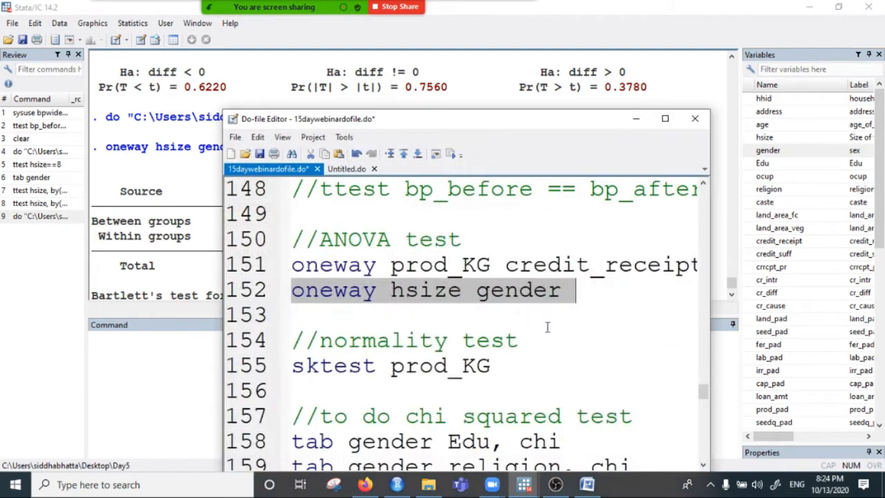
{"action": "left_click", "coordinate": [305, 312]}
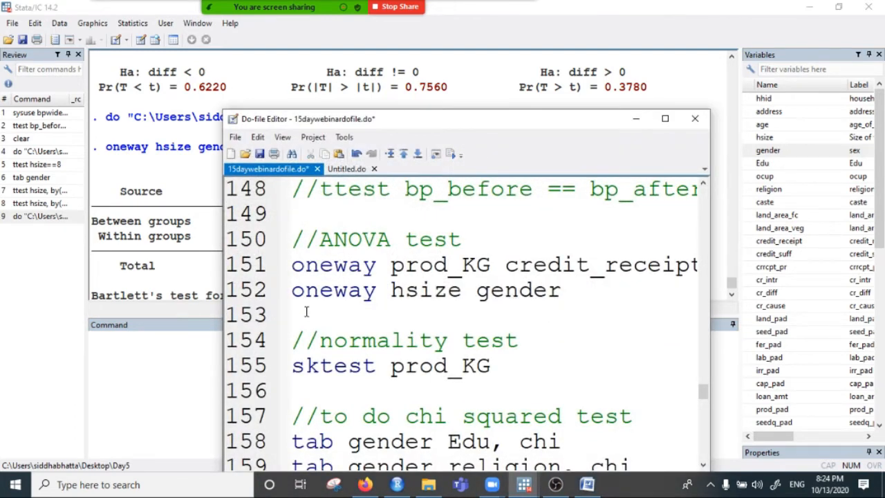
{"action": "left_click", "coordinate": [252, 266]}
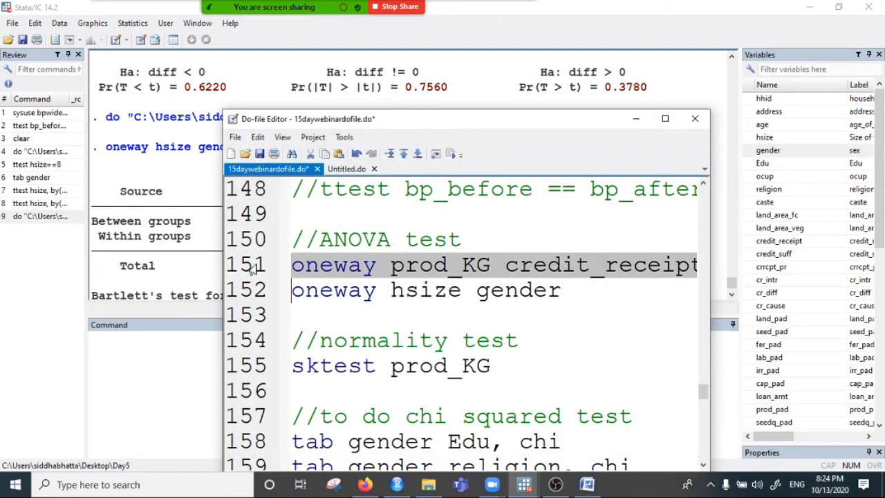
{"action": "left_click_drag", "start_coordinate": [709, 307], "coordinate": [831, 311]}
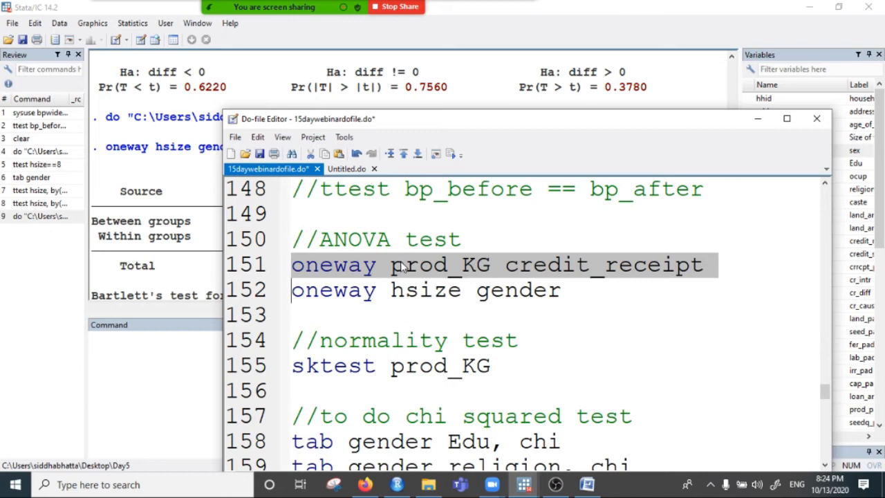
Highlight credit_receipt and prod_KG in the first oneway command to point out its grouping variable and tested variable.
{"action": "left_click", "coordinate": [615, 271]}
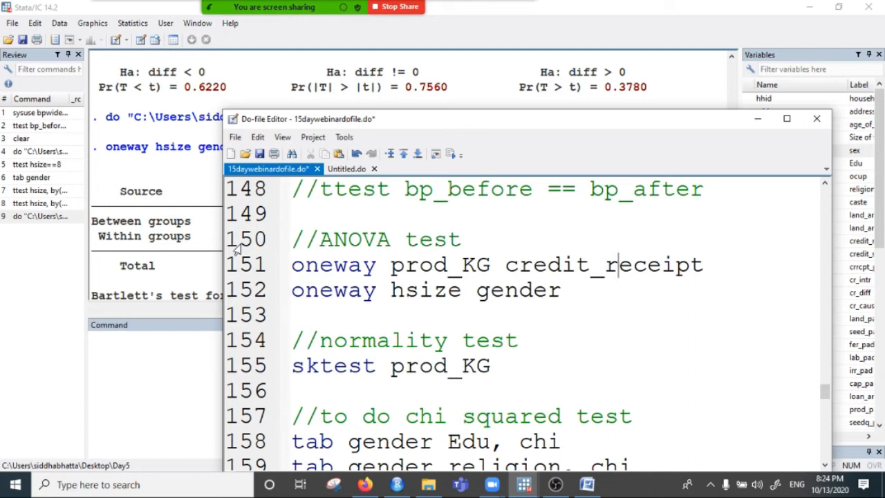
{"action": "left_click", "coordinate": [242, 271]}
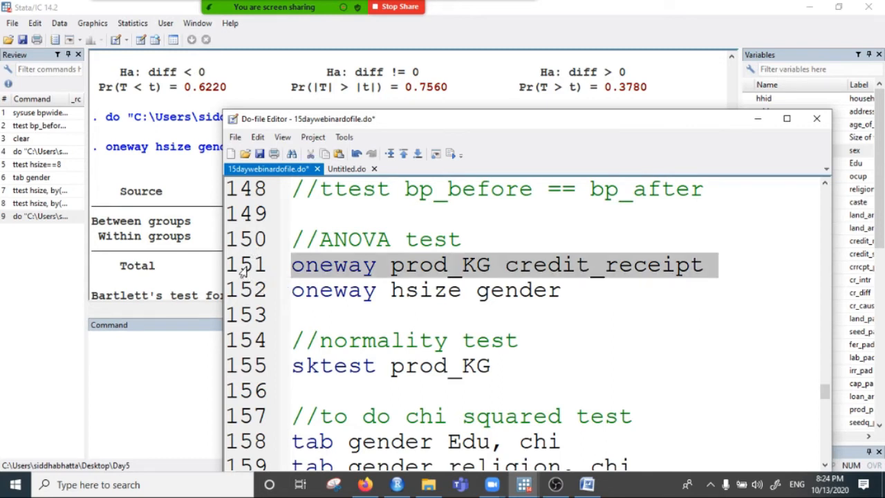
{"action": "left_click", "coordinate": [320, 269]}
{"action": "left_click", "coordinate": [547, 266]}
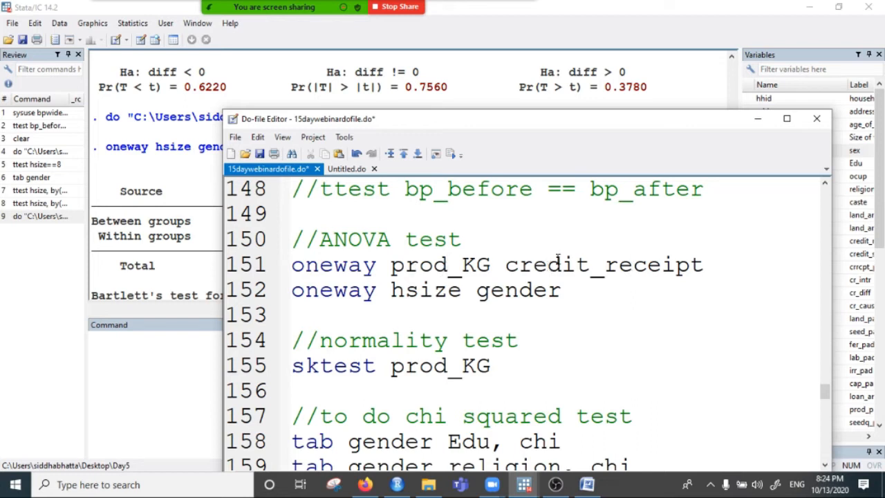
{"action": "left_click", "coordinate": [689, 265], "text": "shift"}
{"action": "left_click_drag", "start_coordinate": [508, 265], "coordinate": [705, 264]}
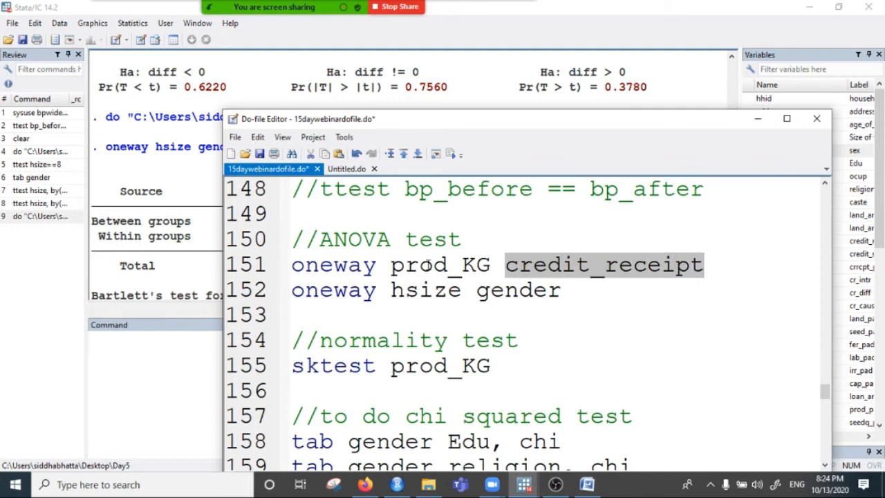
{"action": "left_click_drag", "start_coordinate": [391, 264], "coordinate": [493, 265]}
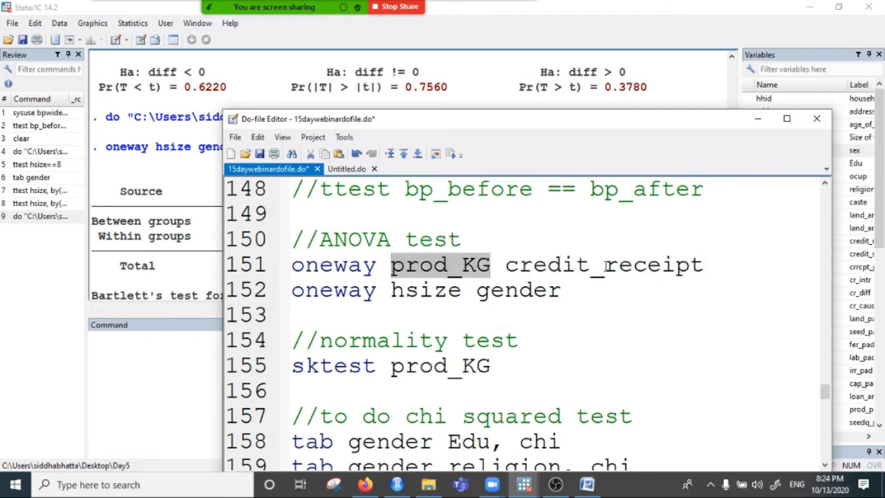
{"action": "left_click", "coordinate": [601, 265]}
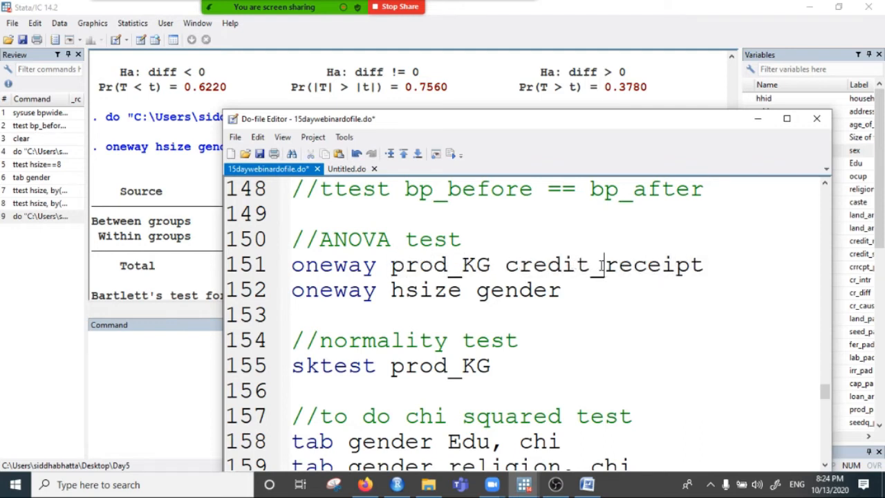
Run only the do-file line "oneway prod_KG credit_receipt" and put the editor away to reveal the output.
{"action": "left_click", "coordinate": [247, 270]}
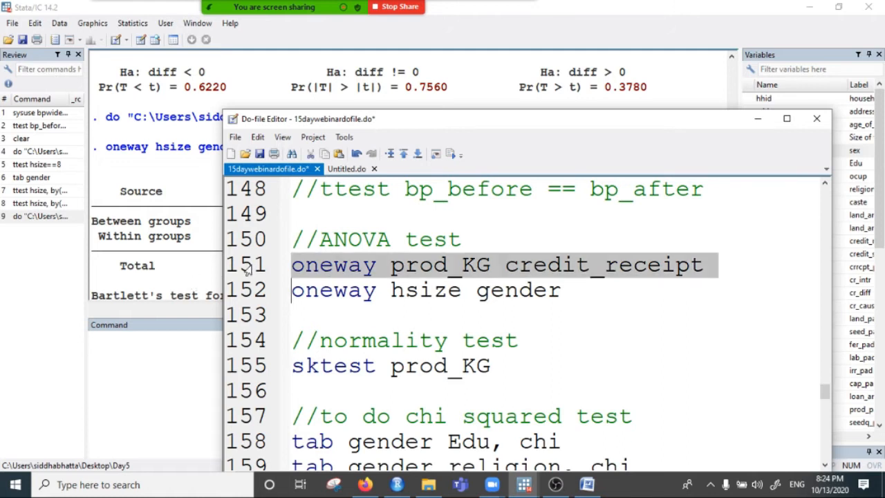
{"action": "left_click", "coordinate": [450, 153]}
{"action": "left_click", "coordinate": [757, 119]}
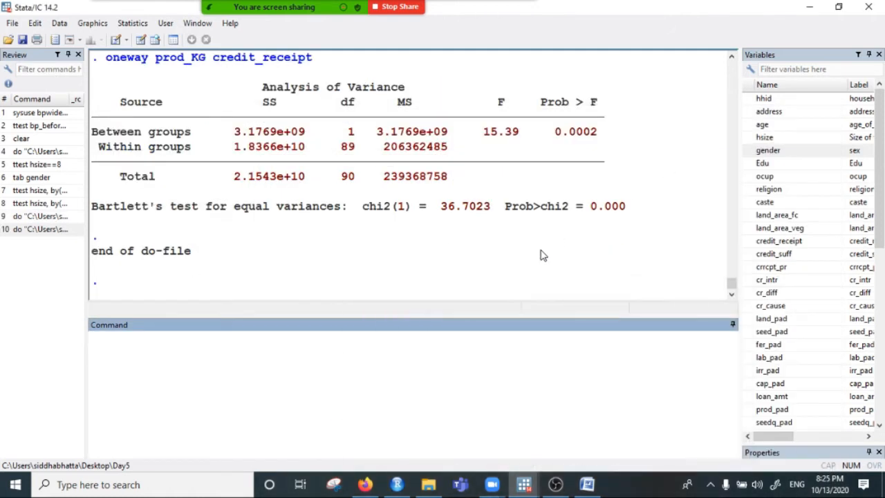
Examine the Prob > F value in the between-groups row of the prod_KG by credit_receipt ANOVA.
{"action": "scroll", "coordinate": [542, 253], "scroll_direction": "up", "scroll_amount": 2}
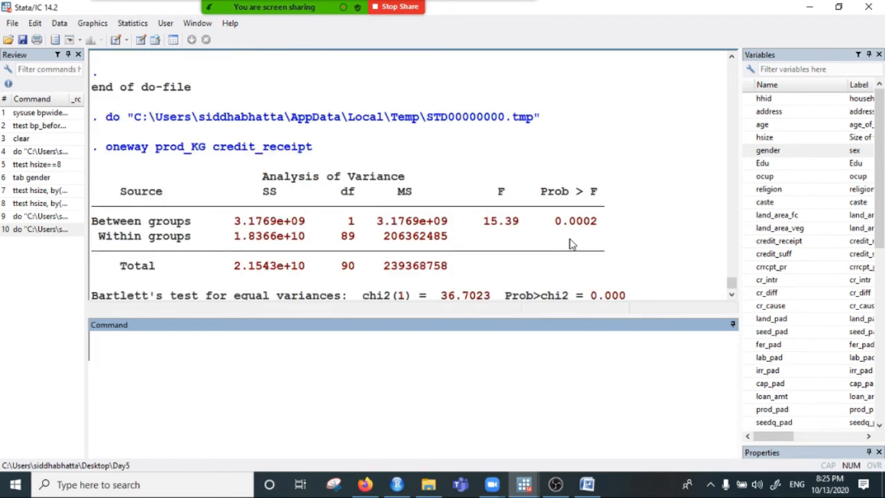
{"action": "left_click_drag", "start_coordinate": [548, 221], "coordinate": [619, 232]}
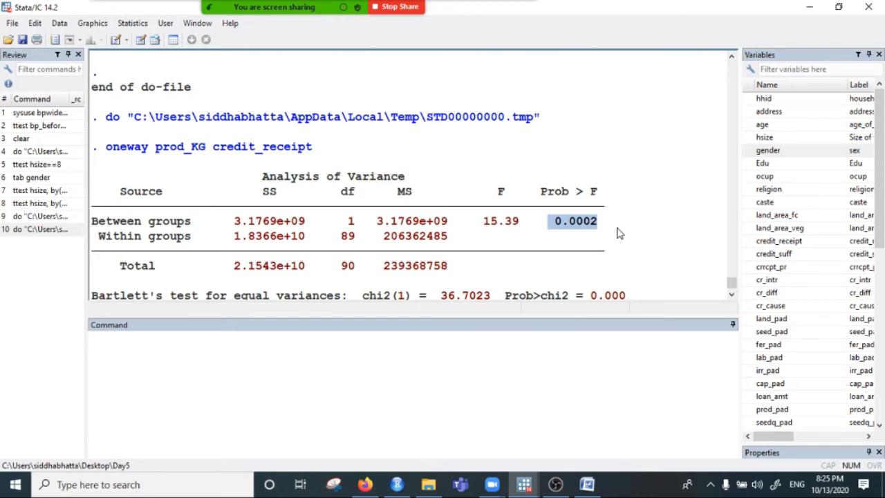
{"action": "left_click", "coordinate": [574, 223]}
{"action": "left_click_drag", "start_coordinate": [556, 221], "coordinate": [641, 224]}
{"action": "left_click", "coordinate": [571, 226]}
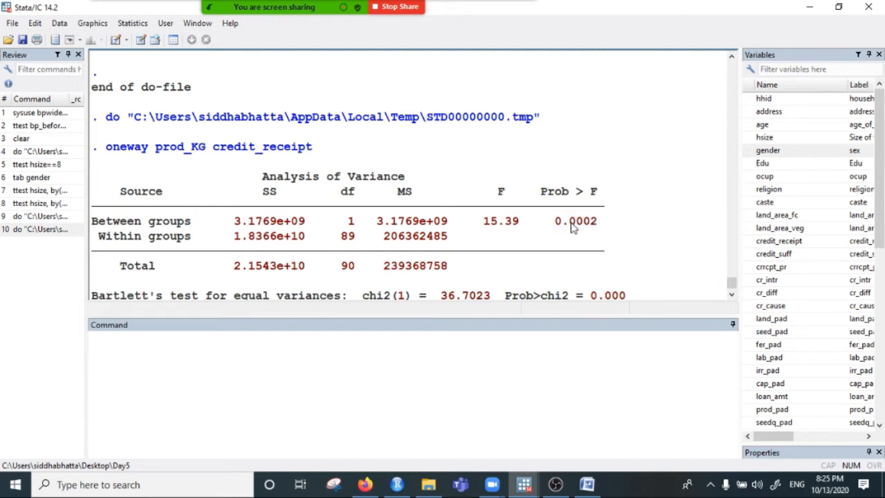
{"action": "left_click_drag", "start_coordinate": [553, 224], "coordinate": [591, 230]}
In the do-file, add a ttest line below "oneway hsize gender" and copy "prod_KG credit_receipt" into it.
{"action": "left_click", "coordinate": [525, 486]}
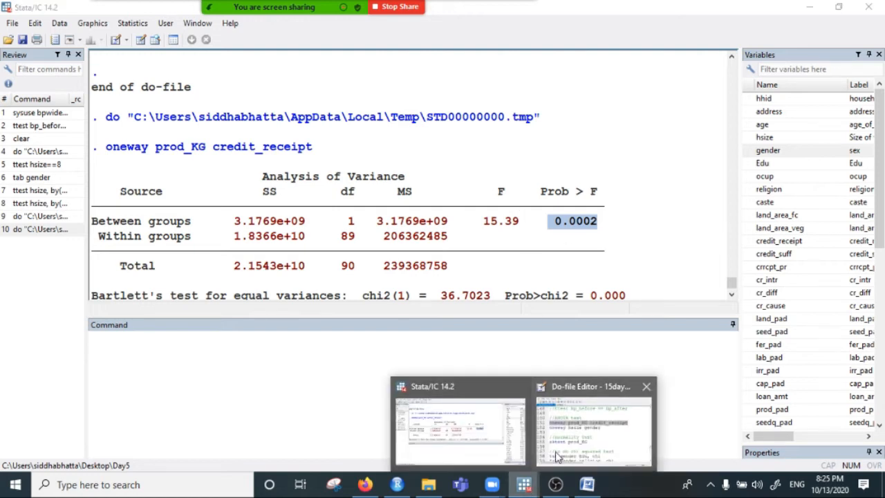
{"action": "left_click", "coordinate": [591, 423]}
{"action": "left_click", "coordinate": [599, 291]}
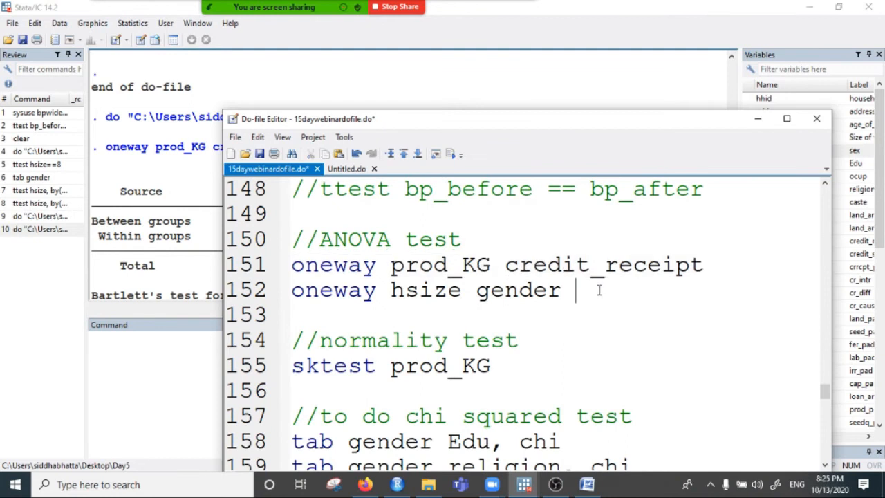
{"action": "key", "text": "Return"}
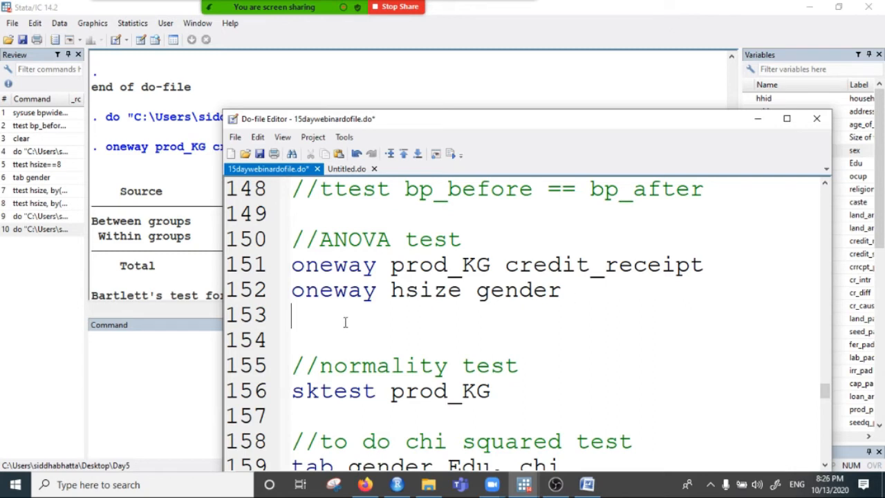
{"action": "type", "text": "ttest"}
{"action": "left_click_drag", "start_coordinate": [392, 267], "coordinate": [710, 259]}
{"action": "key", "text": "ctrl+c"}
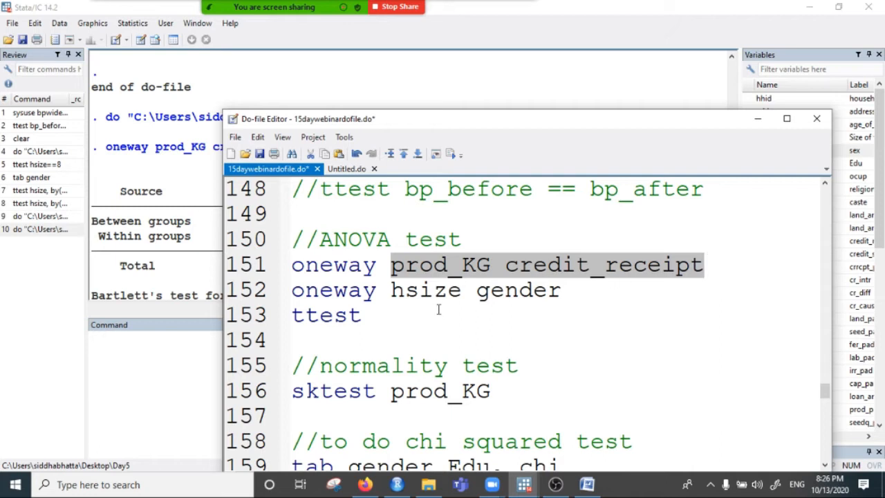
{"action": "left_click", "coordinate": [384, 316]}
{"action": "key", "text": "ctrl+v"}
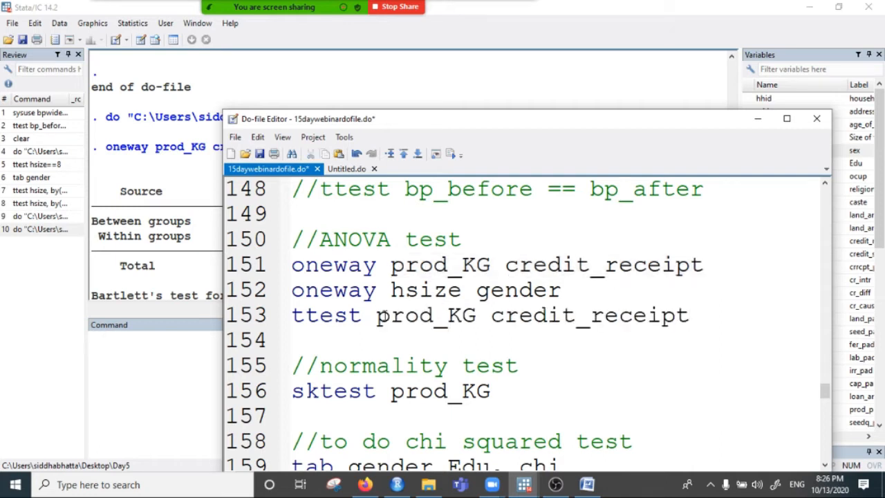
Turn credit_receipt into the grouping option so the new line reads "ttest prod_KG, by(credit_receipt)".
{"action": "left_click", "coordinate": [487, 316]}
{"action": "key", "text": "Left"}
{"action": "type", "text": ", by"}
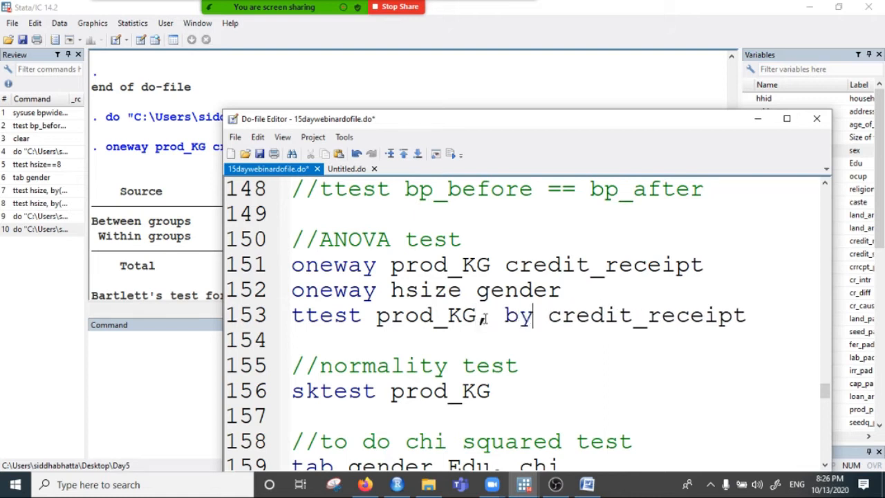
{"action": "type", "text": "("}
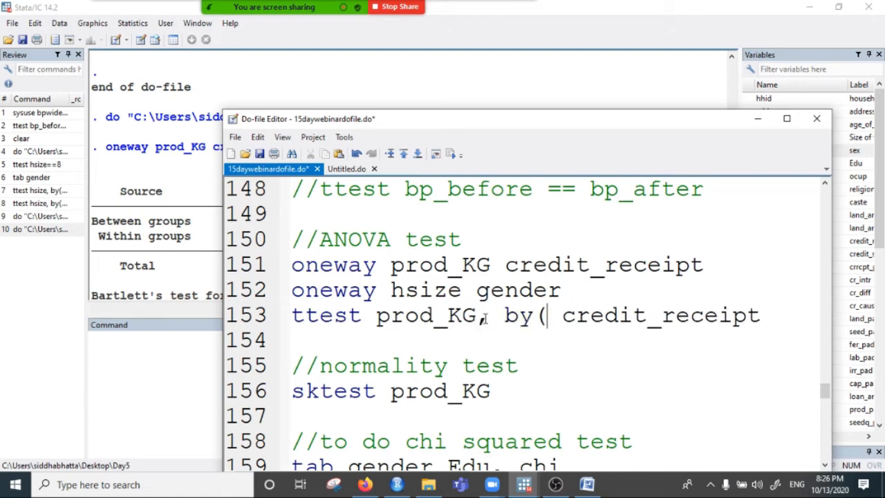
{"action": "key", "text": "Delete"}
{"action": "key", "text": "Right"}
{"action": "key", "text": "Right"}
{"action": "key", "text": "Right"}
{"action": "key", "text": "Right"}
{"action": "key", "text": "Right"}
{"action": "key", "text": "Right"}
{"action": "key", "text": "Right"}
{"action": "key", "text": "Right"}
{"action": "key", "text": "Right"}
{"action": "key", "text": "Right"}
{"action": "key", "text": "Right"}
{"action": "key", "text": "Right"}
{"action": "key", "text": "Right"}
{"action": "key", "text": "Right"}
{"action": "key", "text": "Right"}
{"action": "key", "text": "Right"}
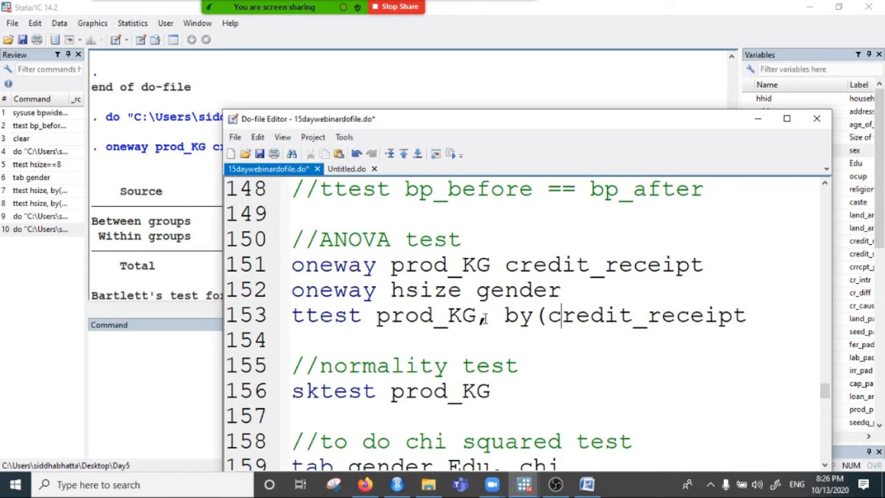
{"action": "key", "text": "Left"}
{"action": "key", "text": "Left"}
{"action": "type", "text": ")"}
{"action": "key", "text": "Down"}
Run the line "ttest prod_KG, by(credit_receipt)", continue to the end of its output and enlarge the results area.
{"action": "left_click", "coordinate": [243, 316]}
{"action": "left_click", "coordinate": [450, 154]}
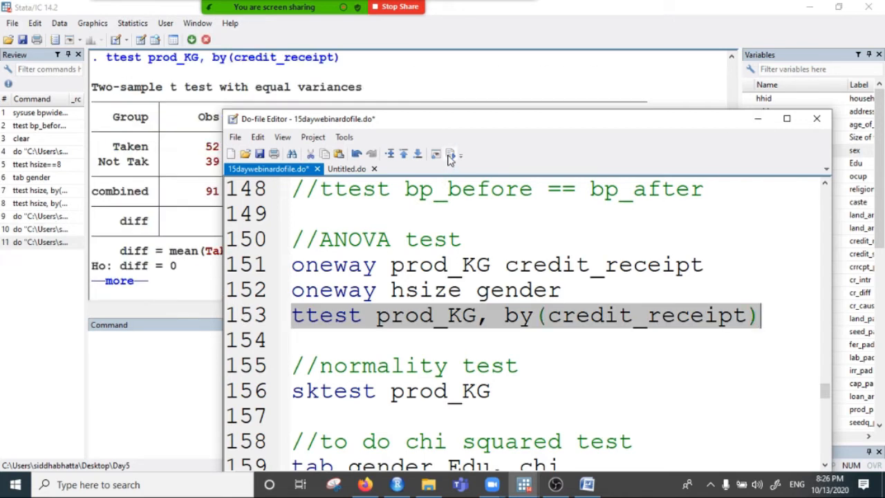
{"action": "left_click", "coordinate": [758, 122]}
{"action": "scroll", "coordinate": [399, 278], "scroll_direction": "up", "scroll_amount": 1}
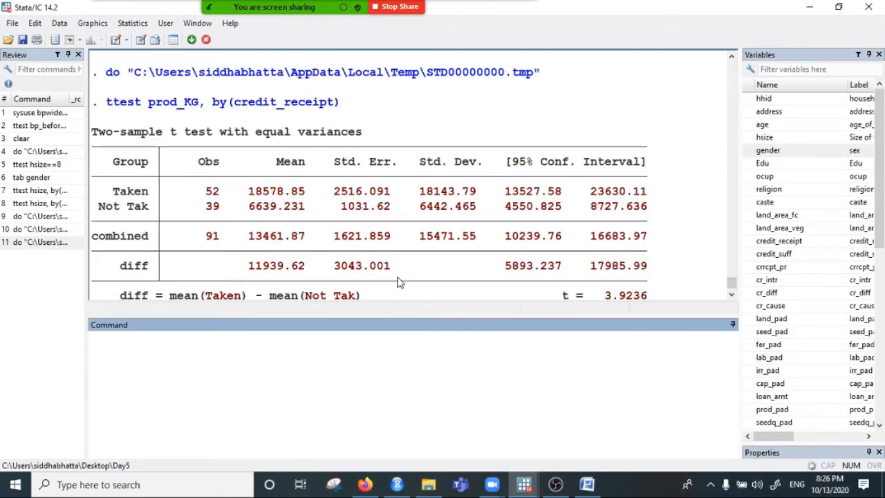
{"action": "scroll", "coordinate": [484, 271], "scroll_direction": "down", "scroll_amount": 1}
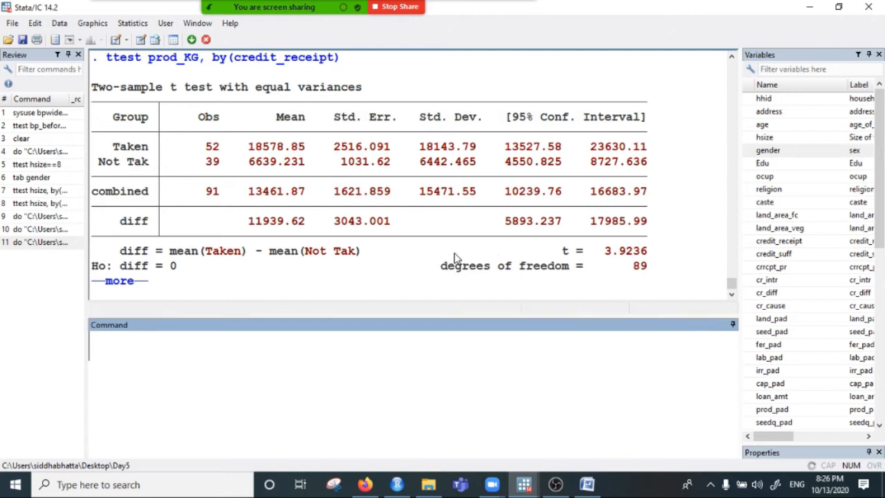
{"action": "left_click", "coordinate": [124, 282]}
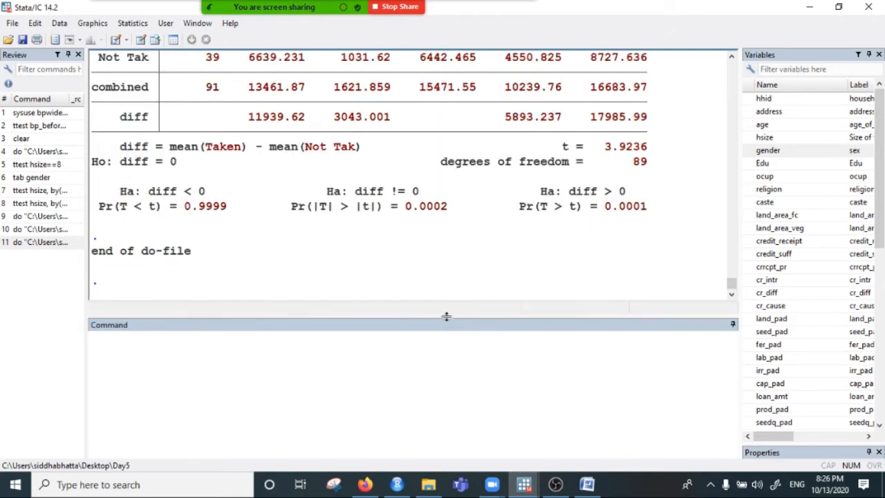
{"action": "left_click_drag", "start_coordinate": [446, 312], "coordinate": [446, 413]}
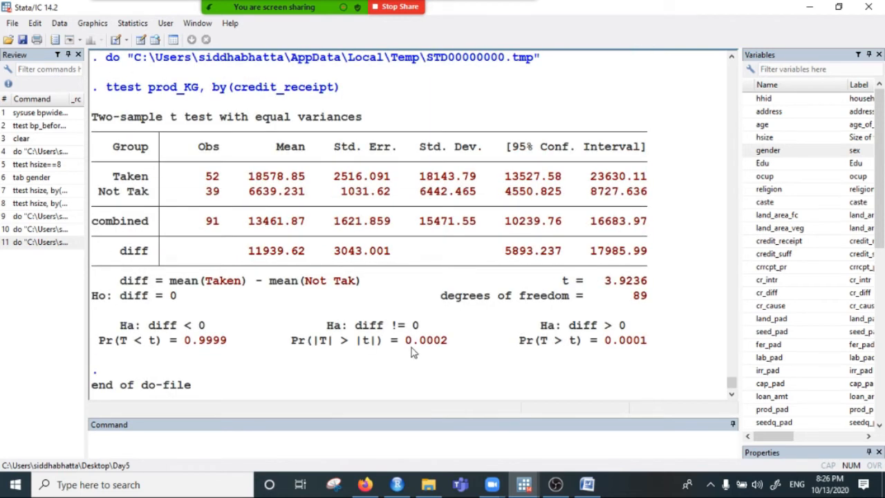
Examine the t test's two-sided probability and compare the ttest command with "oneway prod_KG credit_receipt".
{"action": "left_click_drag", "start_coordinate": [408, 342], "coordinate": [447, 344]}
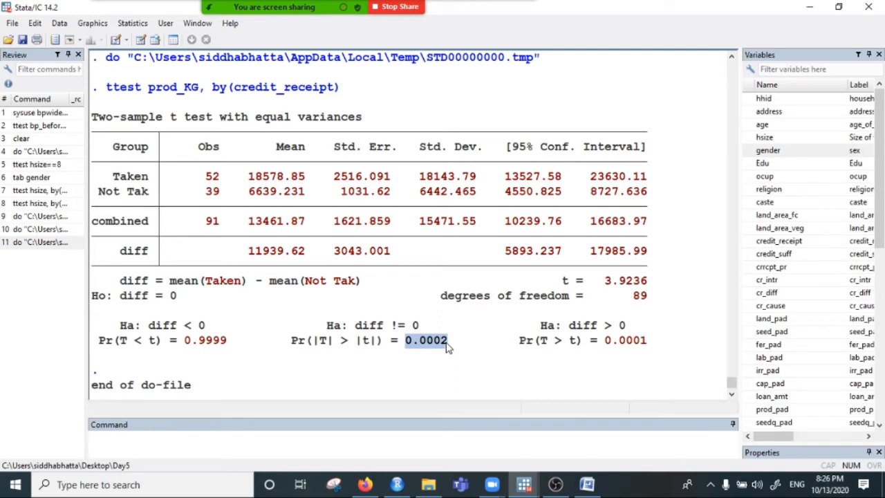
{"action": "scroll", "coordinate": [525, 228], "scroll_direction": "up", "scroll_amount": 3}
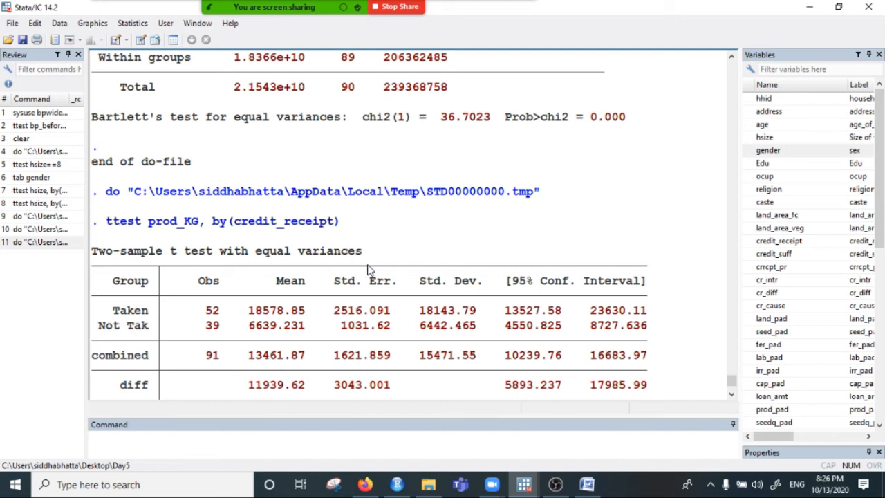
{"action": "scroll", "coordinate": [369, 270], "scroll_direction": "up", "scroll_amount": 3}
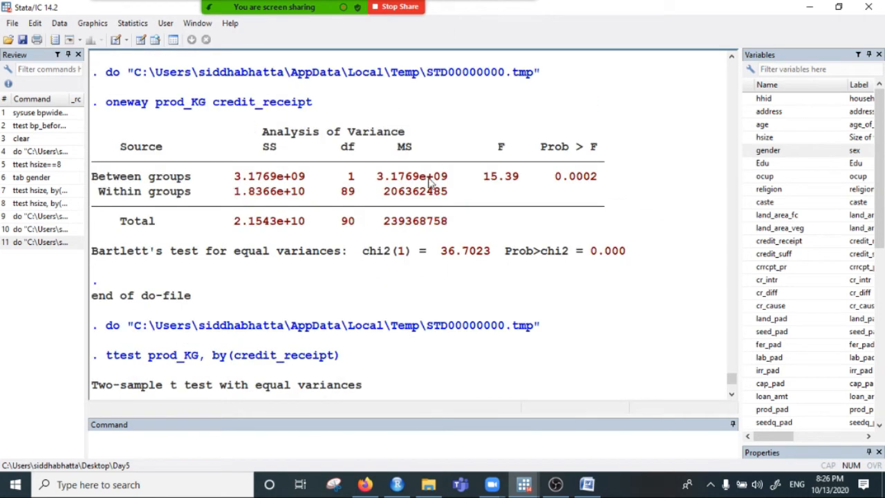
{"action": "left_click_drag", "start_coordinate": [163, 102], "coordinate": [314, 104]}
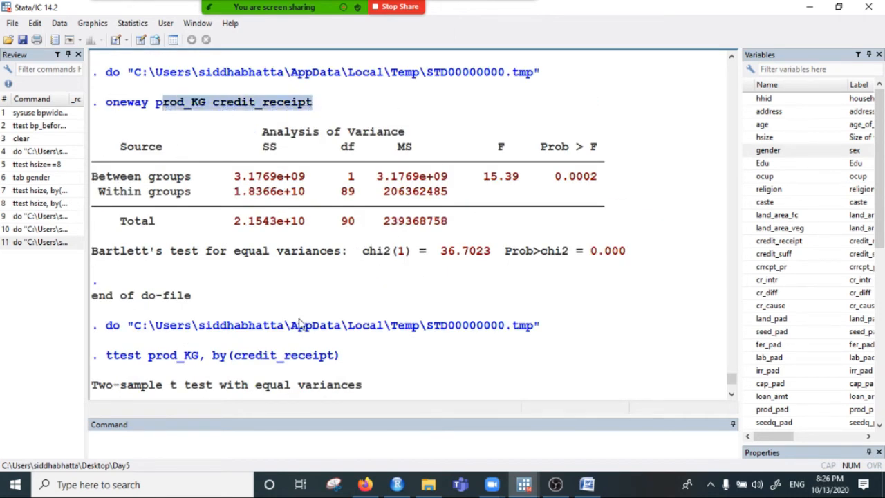
{"action": "scroll", "coordinate": [302, 318], "scroll_direction": "down", "scroll_amount": 7}
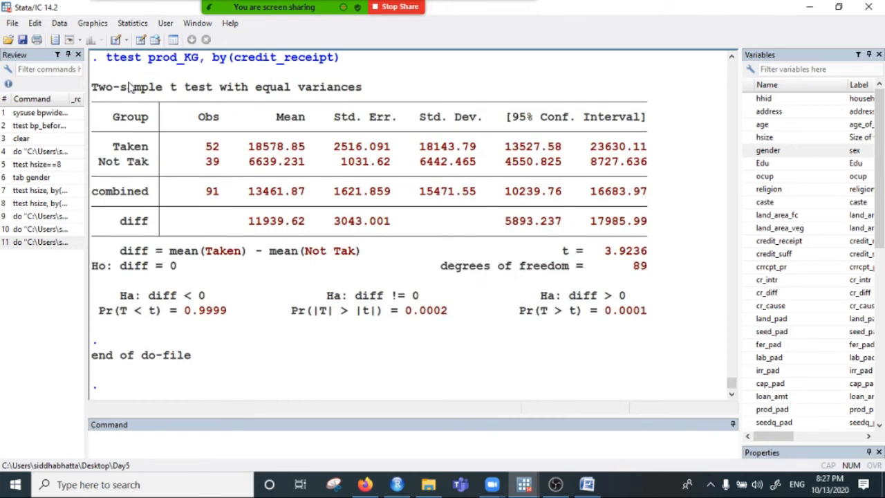
{"action": "left_click_drag", "start_coordinate": [128, 88], "coordinate": [363, 96]}
{"action": "scroll", "coordinate": [118, 90], "scroll_direction": "up", "scroll_amount": 1}
{"action": "left_click_drag", "start_coordinate": [98, 102], "coordinate": [386, 112]}
{"action": "scroll", "coordinate": [386, 112], "scroll_direction": "up", "scroll_amount": 2}
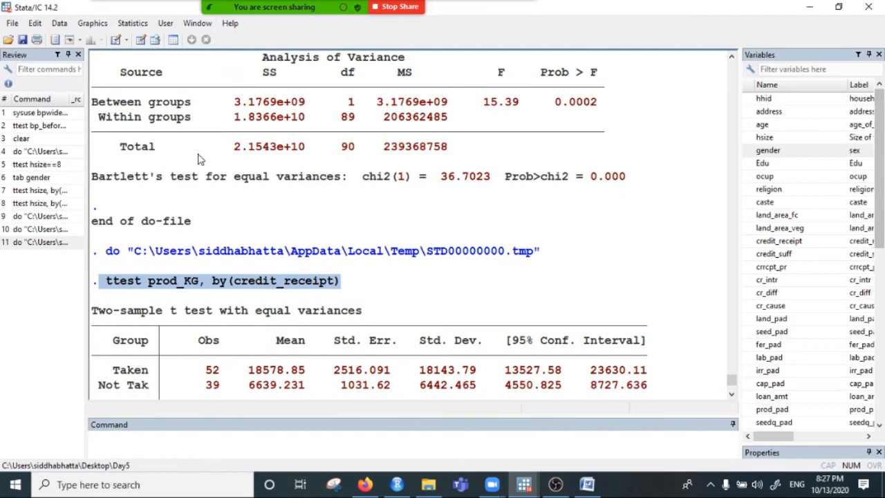
{"action": "scroll", "coordinate": [198, 162], "scroll_direction": "up", "scroll_amount": 2}
{"action": "left_click_drag", "start_coordinate": [98, 212], "coordinate": [420, 213]}
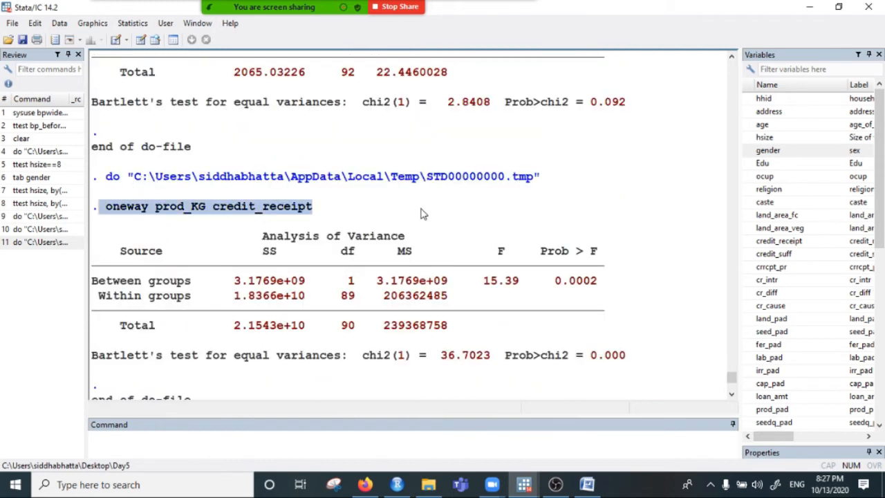
Compare the t test's two-sided probability and t statistic with the Prob > F and F statistic of the ANOVA.
{"action": "scroll", "coordinate": [424, 240], "scroll_direction": "down", "scroll_amount": 2}
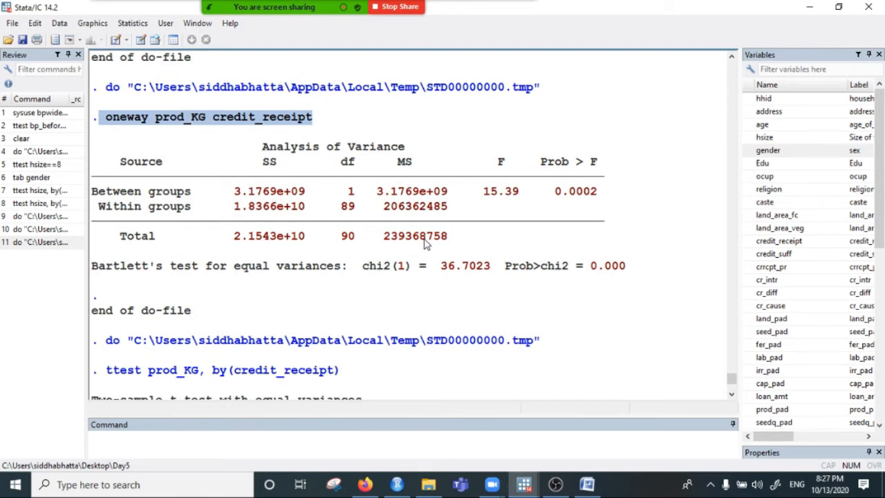
{"action": "scroll", "coordinate": [427, 242], "scroll_direction": "down", "scroll_amount": 7}
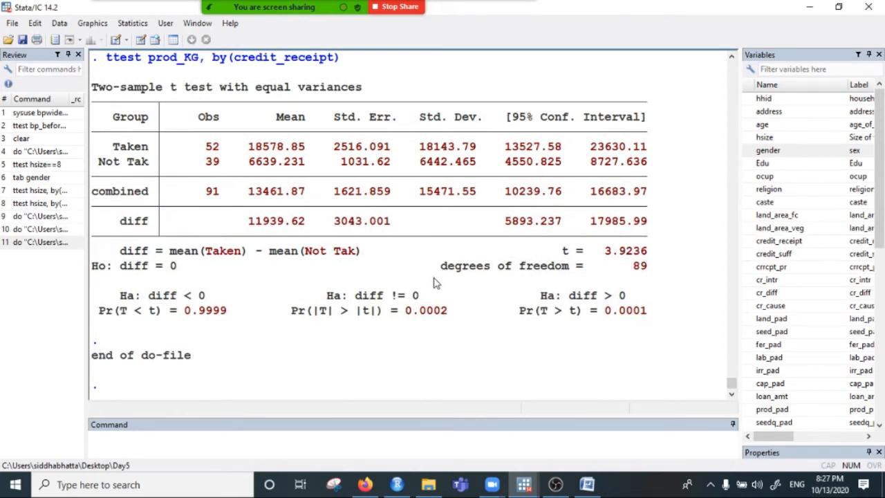
{"action": "left_click_drag", "start_coordinate": [400, 312], "coordinate": [461, 315]}
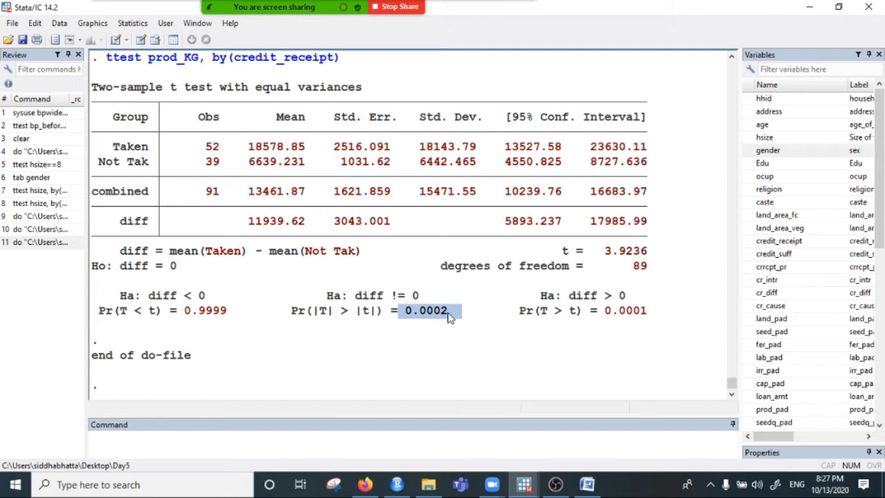
{"action": "scroll", "coordinate": [494, 312], "scroll_direction": "up", "scroll_amount": 6}
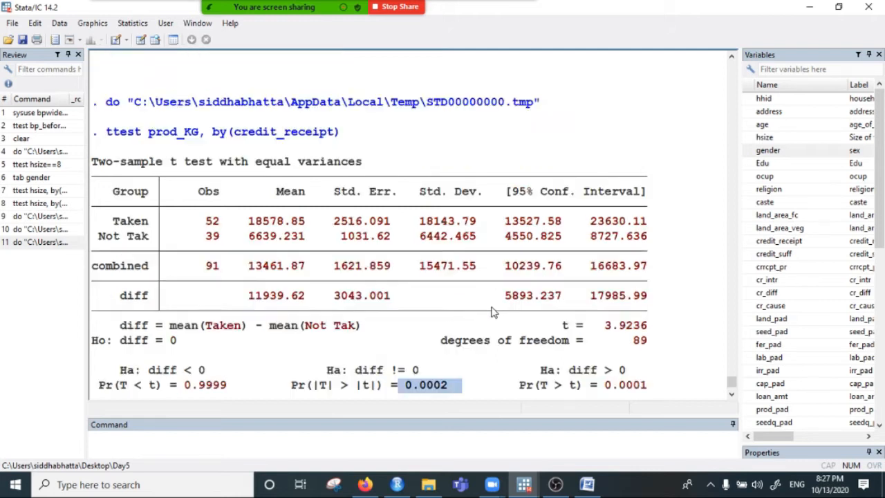
{"action": "scroll", "coordinate": [494, 311], "scroll_direction": "up", "scroll_amount": 2}
{"action": "left_click_drag", "start_coordinate": [554, 236], "coordinate": [604, 242]}
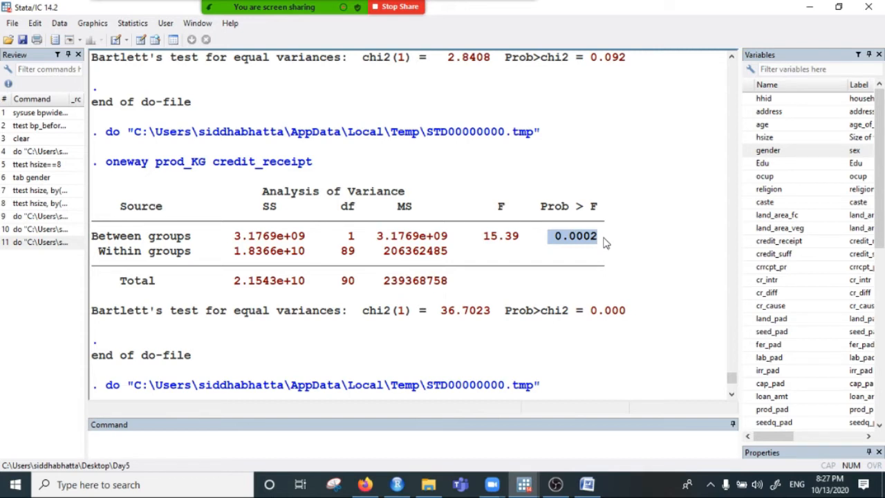
{"action": "left_click_drag", "start_coordinate": [484, 235], "coordinate": [529, 247]}
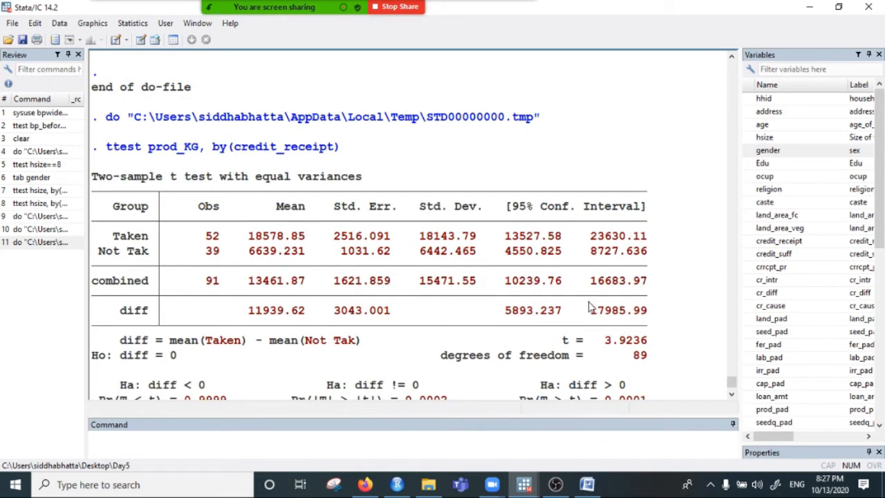
{"action": "left_click_drag", "start_coordinate": [561, 296], "coordinate": [586, 299]}
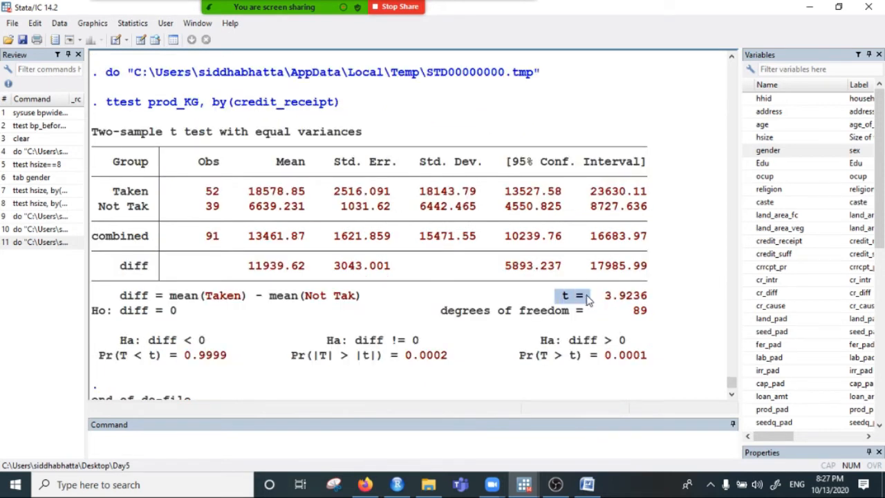
Find Microsoft Office Excel 2007 on the computer and open it with a blank workbook.
{"action": "left_click", "coordinate": [150, 483]}
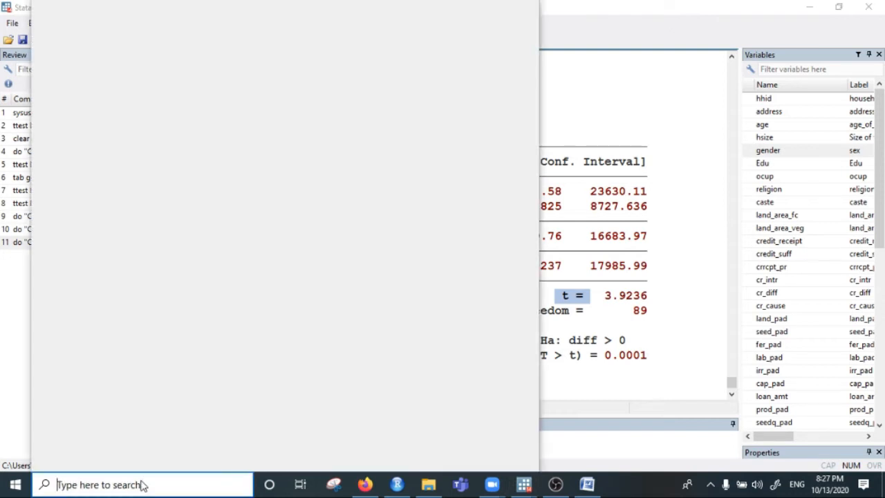
{"action": "type", "text": "excel"}
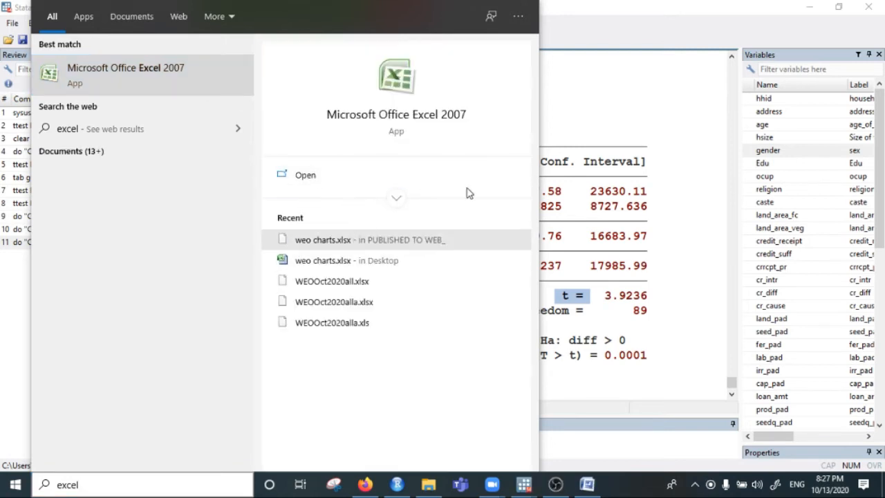
{"action": "left_click", "coordinate": [561, 211]}
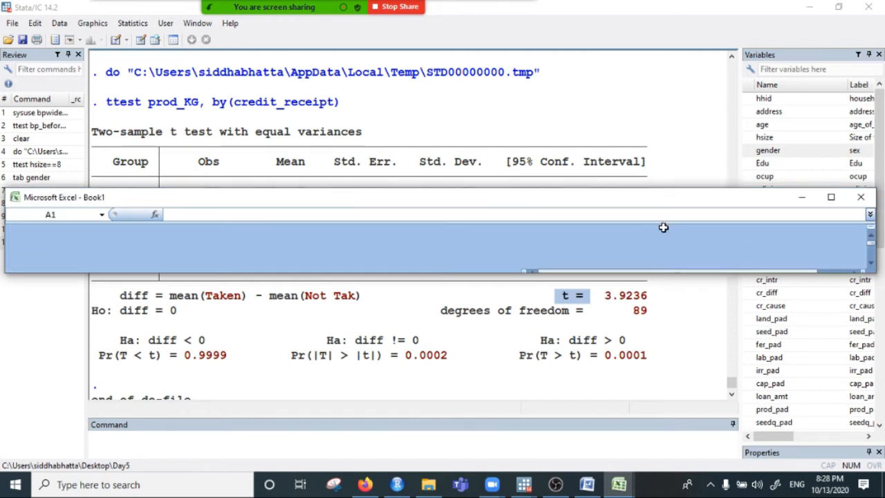
Enlarge the Book1 window in Excel so the ribbon and most worksheet rows are visible.
{"action": "left_click", "coordinate": [831, 197]}
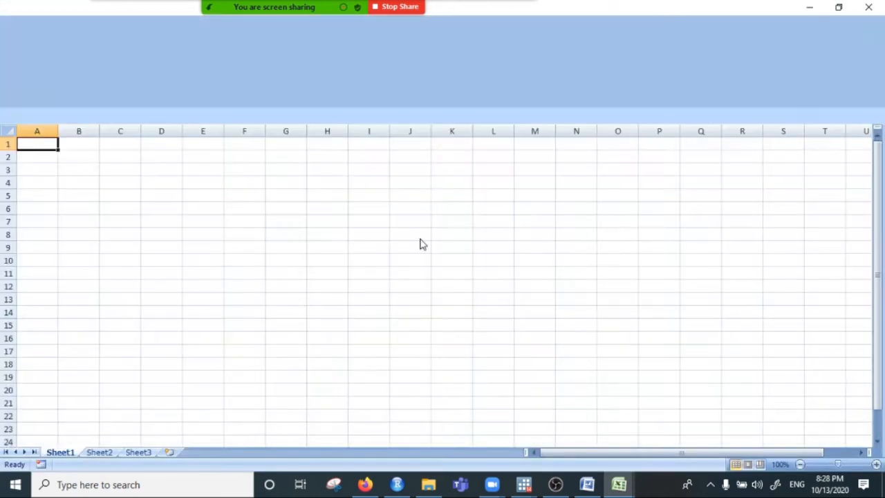
{"action": "left_click", "coordinate": [409, 262]}
{"action": "left_click", "coordinate": [840, 8]}
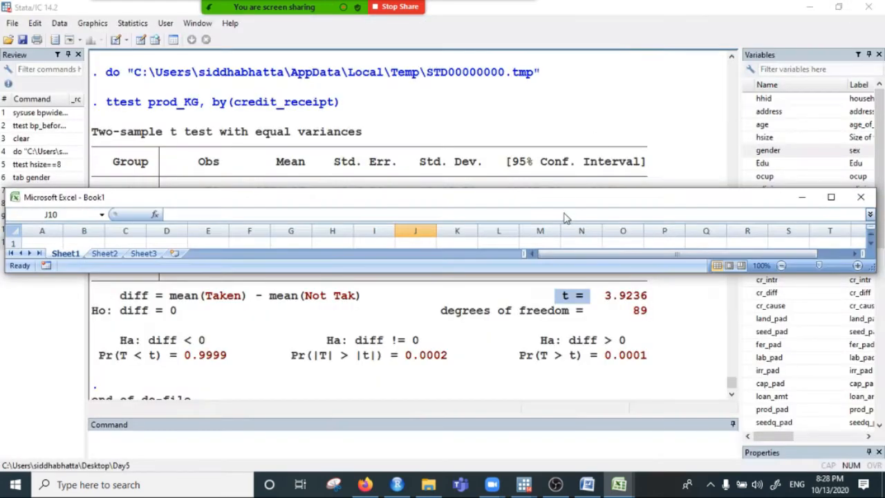
{"action": "left_click_drag", "start_coordinate": [456, 271], "coordinate": [448, 492]}
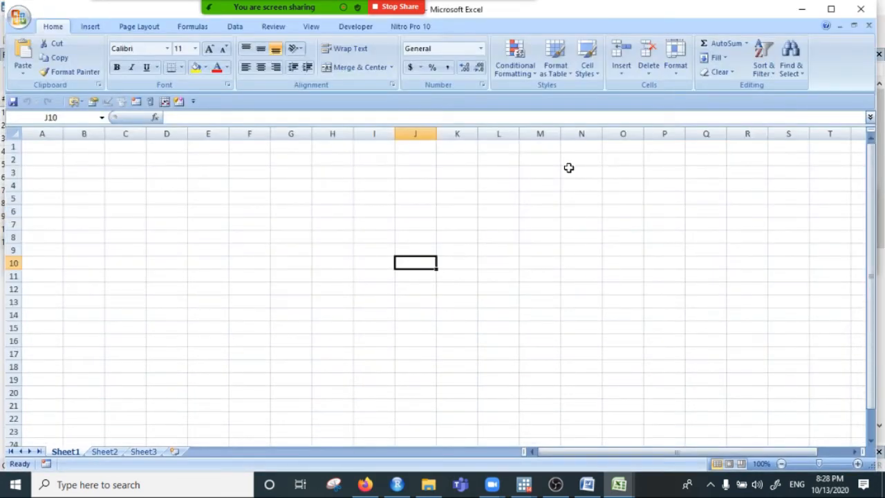
{"action": "left_click", "coordinate": [831, 9]}
Copy the t statistic 3.9236 from the Stata ttest output into cell I10 of Book1 in Excel.
{"action": "left_click", "coordinate": [624, 299]}
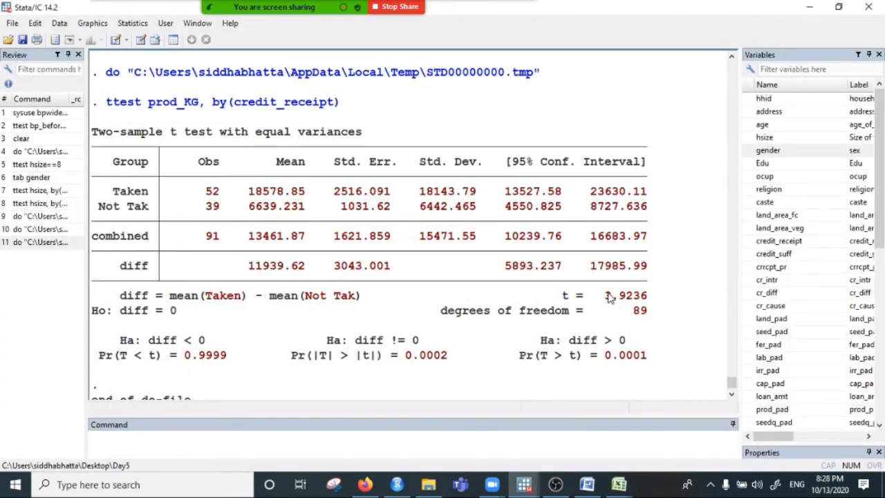
{"action": "left_click_drag", "start_coordinate": [606, 298], "coordinate": [646, 300]}
{"action": "right_click", "coordinate": [631, 299]}
{"action": "left_click", "coordinate": [650, 302]}
{"action": "mouse_move", "coordinate": [619, 487]}
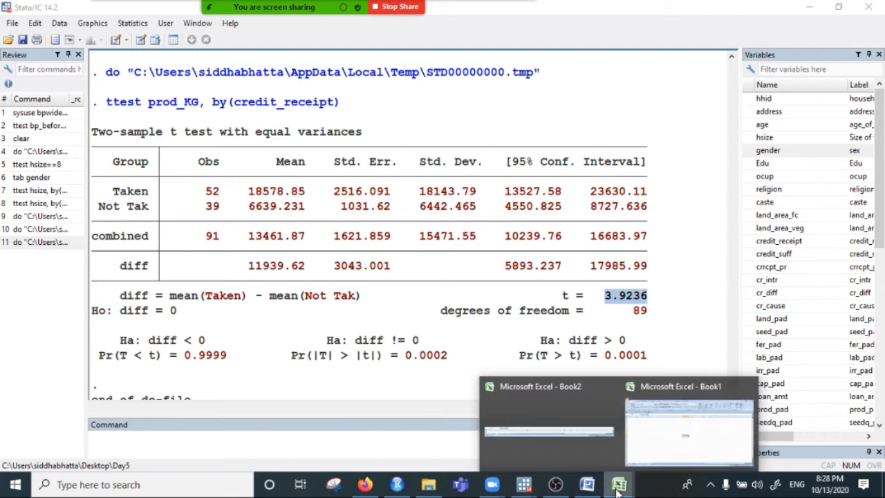
{"action": "left_click", "coordinate": [668, 431]}
{"action": "left_click", "coordinate": [377, 261]}
{"action": "key", "text": "ctrl+v"}
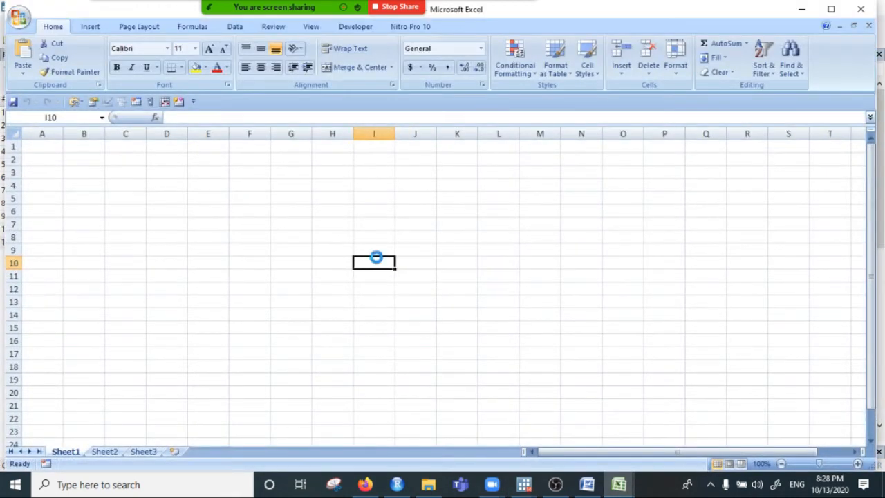
Label cell I9 "t" above the copied statistic and centre the label.
{"action": "left_click", "coordinate": [381, 247]}
{"action": "type", "text": "t"}
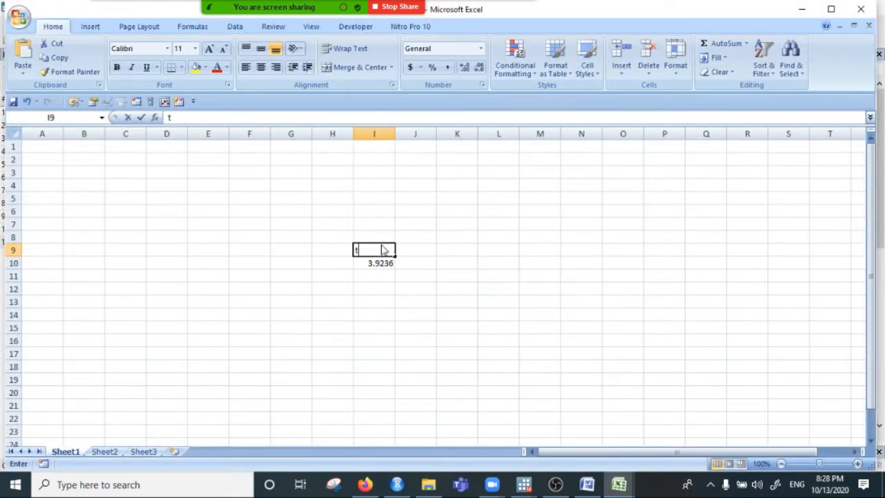
{"action": "left_click", "coordinate": [414, 299]}
{"action": "scroll", "coordinate": [404, 278], "scroll_direction": "up", "scroll_amount": 1}
{"action": "scroll", "coordinate": [400, 275], "scroll_direction": "up", "scroll_amount": 1}
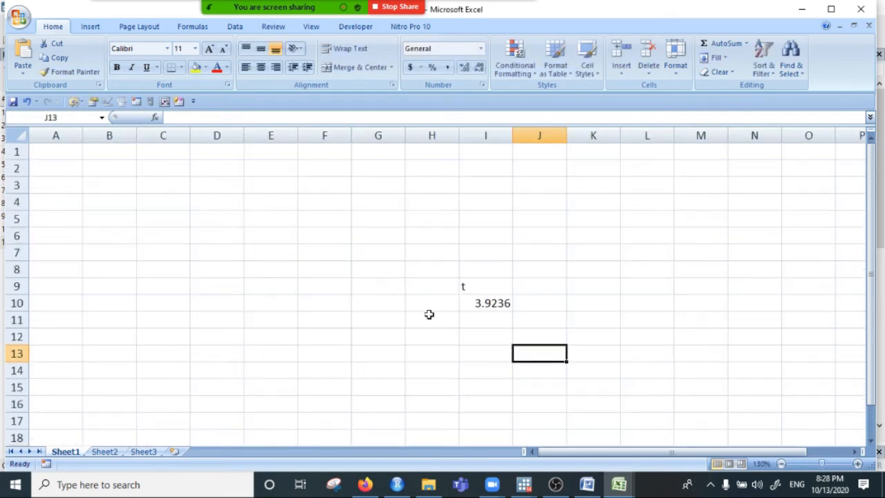
{"action": "left_click", "coordinate": [470, 283]}
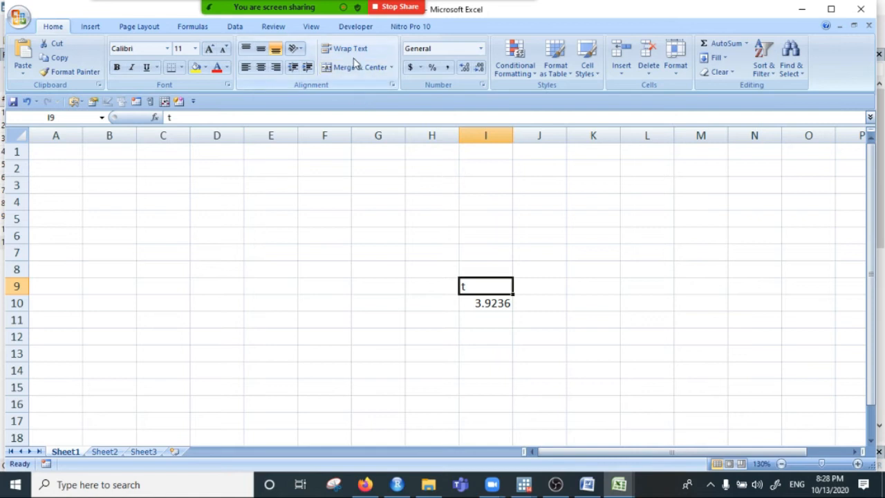
{"action": "left_click", "coordinate": [261, 67]}
{"action": "left_click", "coordinate": [559, 336]}
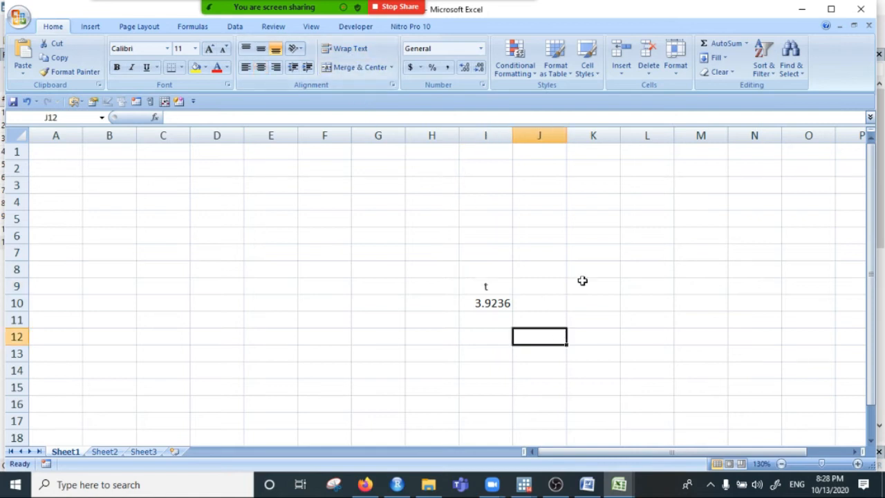
Enter the label "F" in cell K9.
{"action": "left_click", "coordinate": [584, 282]}
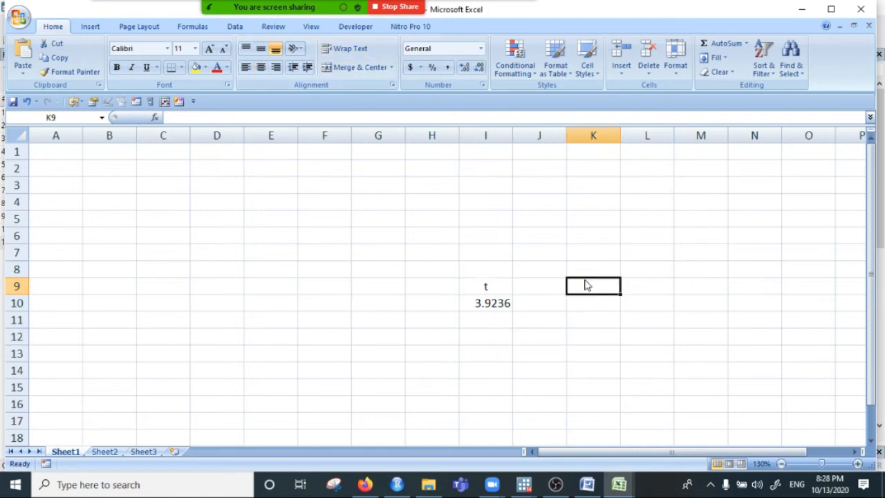
{"action": "type", "text": "F"}
{"action": "left_click", "coordinate": [596, 320]}
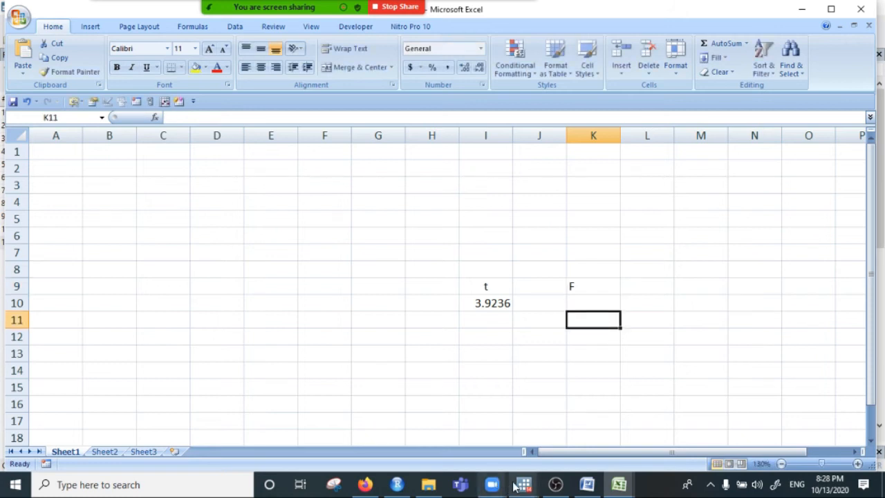
Copy the F statistic 15.39 from the oneway prod_KG credit_receipt output in Stata into Excel cell K10.
{"action": "mouse_move", "coordinate": [523, 484]}
{"action": "left_click", "coordinate": [457, 425]}
{"action": "scroll", "coordinate": [501, 283], "scroll_direction": "up", "scroll_amount": 3}
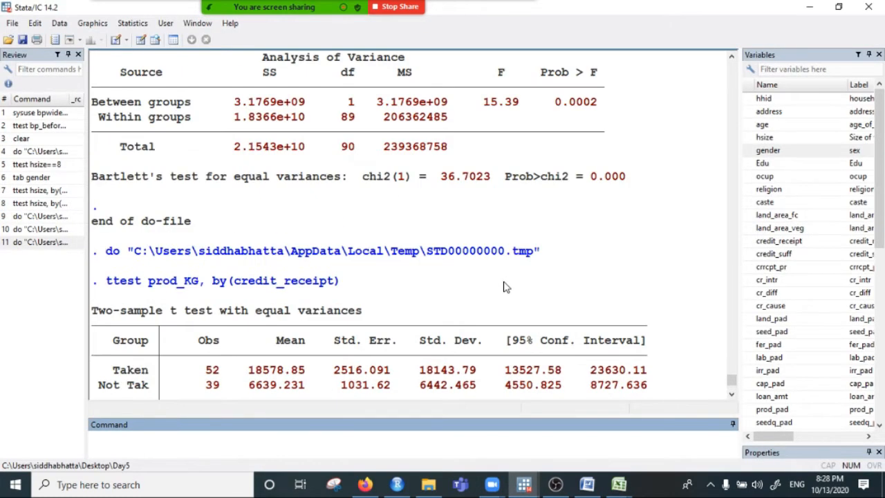
{"action": "left_click_drag", "start_coordinate": [482, 148], "coordinate": [522, 152]}
{"action": "right_click", "coordinate": [506, 146]}
{"action": "left_click", "coordinate": [529, 149]}
{"action": "mouse_move", "coordinate": [618, 485]}
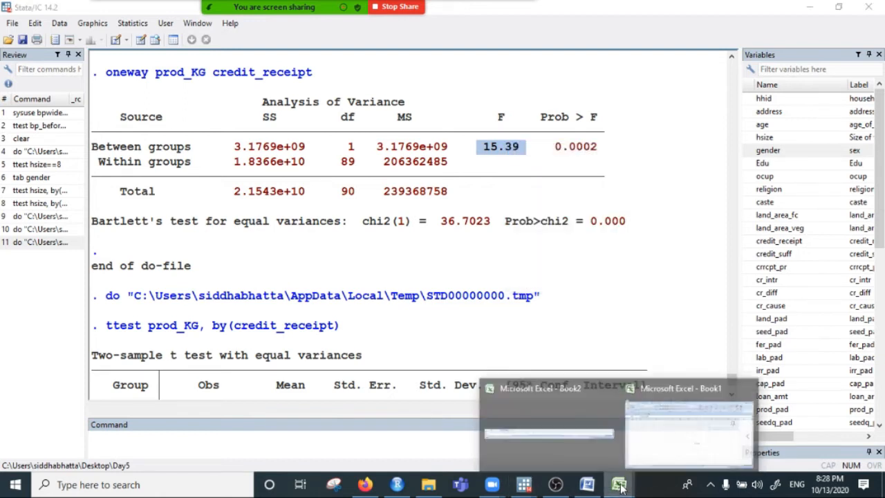
{"action": "left_click", "coordinate": [636, 437]}
{"action": "left_click", "coordinate": [588, 308]}
{"action": "key", "text": "ctrl+v"}
Add a "Prob" row in row 12 with 0.0002 under both t and F.
{"action": "left_click", "coordinate": [451, 339]}
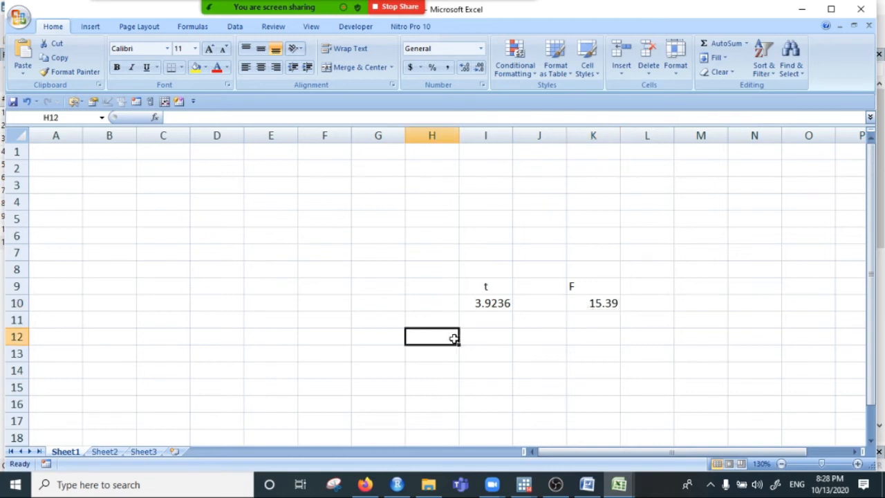
{"action": "type", "text": "Prob"}
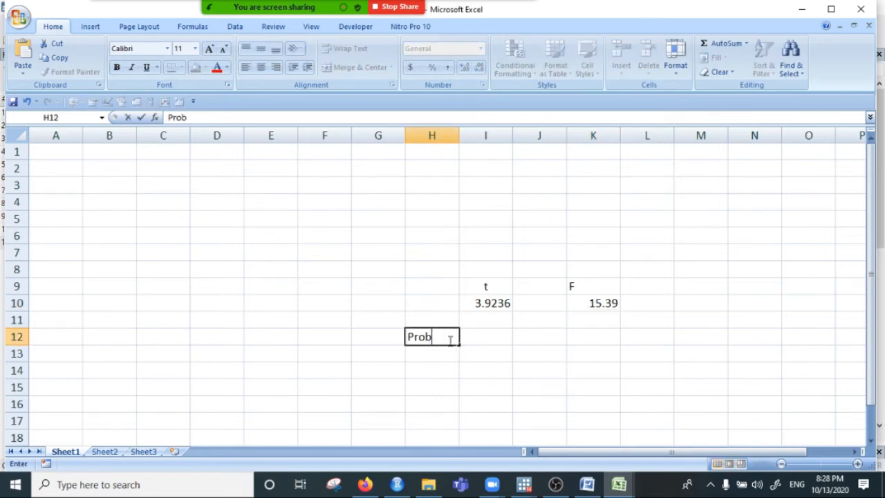
{"action": "key", "text": "Tab"}
{"action": "type", "text": "0.0002"}
{"action": "key", "text": "Tab"}
{"action": "key", "text": "Tab"}
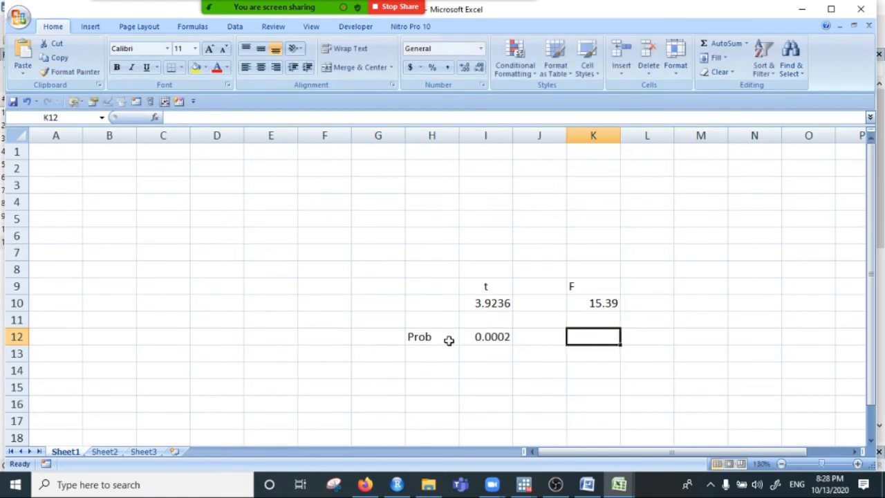
{"action": "type", "text": "0.0002"}
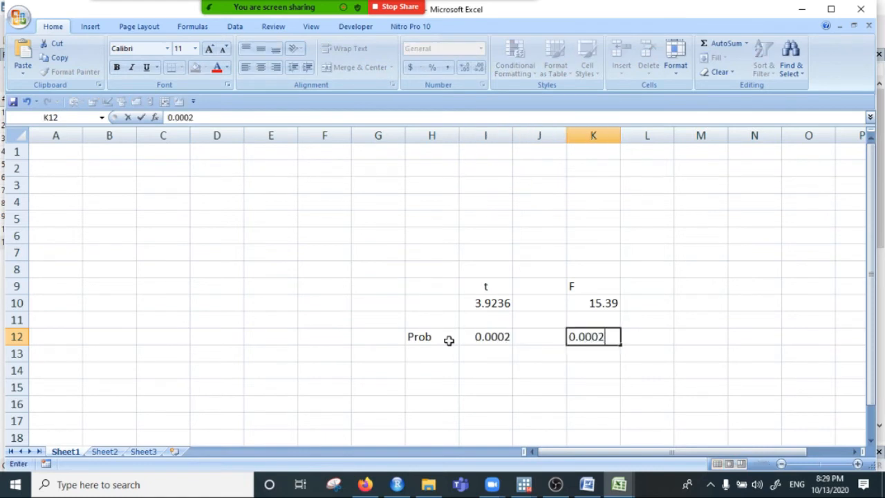
{"action": "left_click", "coordinate": [553, 381]}
{"action": "left_click", "coordinate": [497, 308]}
{"action": "left_click", "coordinate": [625, 308]}
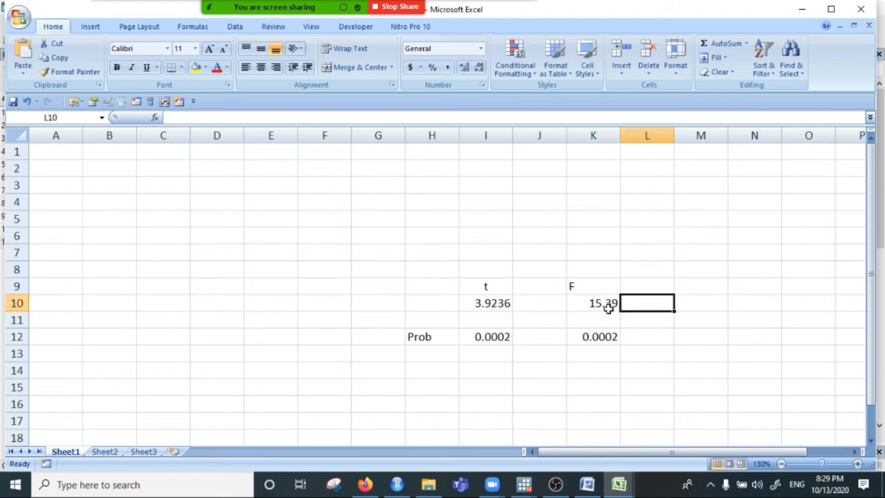
Enter the heading "two groups tsquared=F" in cell I7.
{"action": "left_click", "coordinate": [491, 256]}
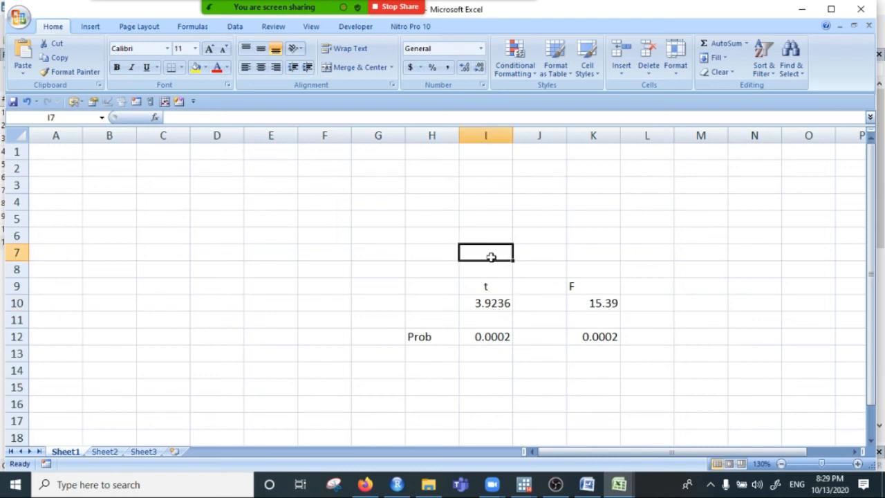
{"action": "type", "text": "two groups"}
{"action": "left_click", "coordinate": [493, 258]}
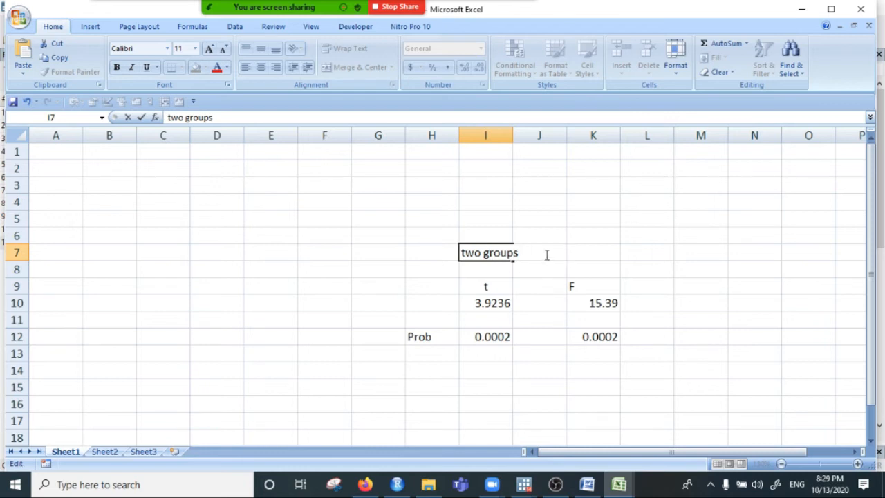
{"action": "type", "text": "tsquared=F"}
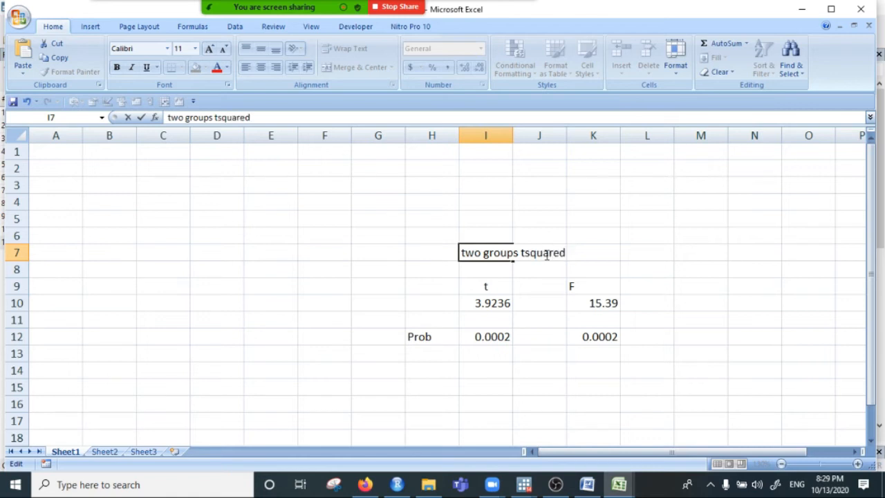
{"action": "left_click", "coordinate": [534, 281]}
{"action": "double_click", "coordinate": [529, 252]}
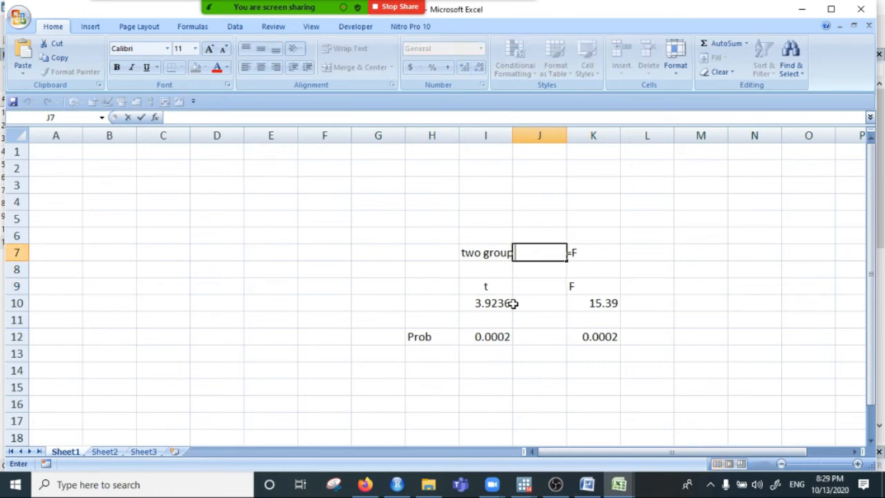
{"action": "left_click", "coordinate": [557, 269]}
Merge and centre the heading across cells I7 to K7.
{"action": "left_click_drag", "start_coordinate": [482, 254], "coordinate": [603, 254]}
{"action": "left_click", "coordinate": [365, 66]}
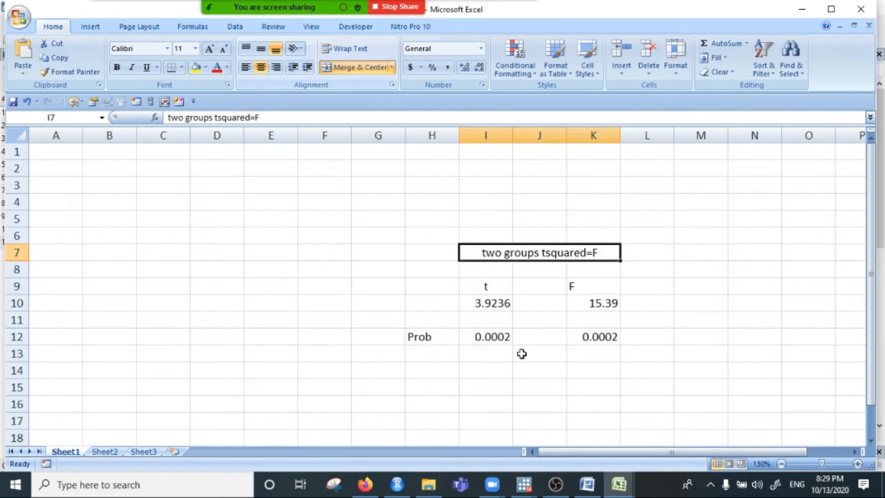
{"action": "left_click", "coordinate": [540, 304]}
Increase the heading's font size to 20 and widen column K until the whole heading fits.
{"action": "left_click", "coordinate": [498, 249]}
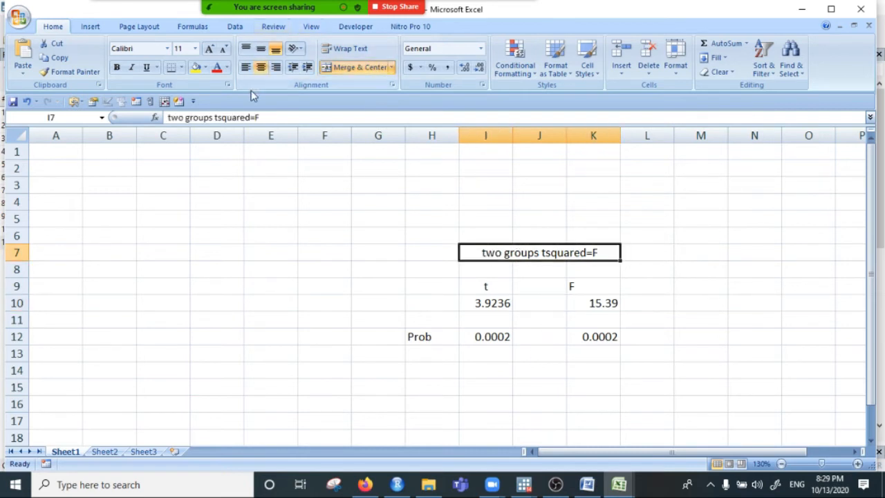
{"action": "left_click", "coordinate": [209, 50]}
{"action": "left_click", "coordinate": [209, 49]}
{"action": "left_click", "coordinate": [209, 49]}
{"action": "left_click", "coordinate": [209, 50]}
{"action": "left_click", "coordinate": [210, 49]}
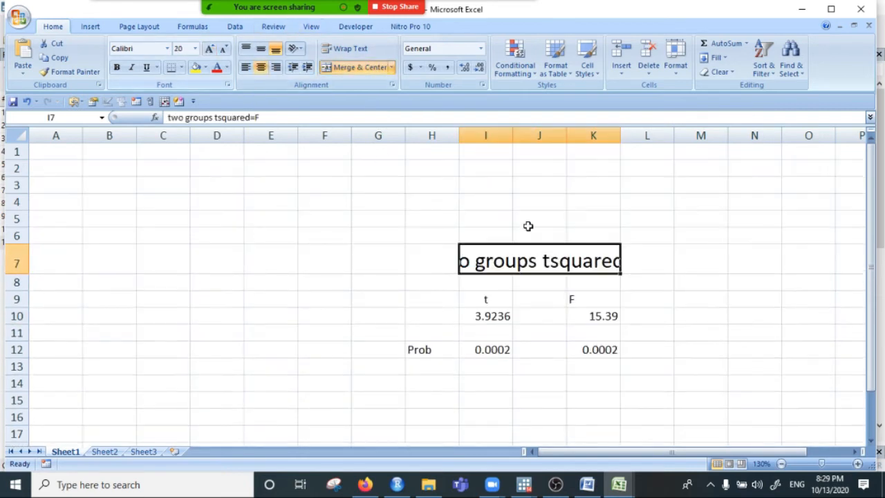
{"action": "left_click_drag", "start_coordinate": [622, 135], "coordinate": [672, 148]}
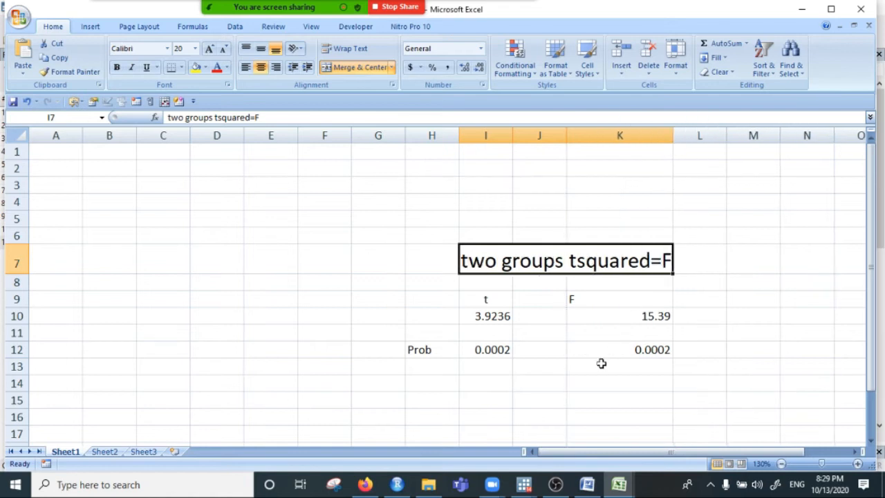
Calculate the square of the t statistic in cell L10 with the formula =I10^2.
{"action": "left_click", "coordinate": [599, 363]}
{"action": "left_click", "coordinate": [570, 321]}
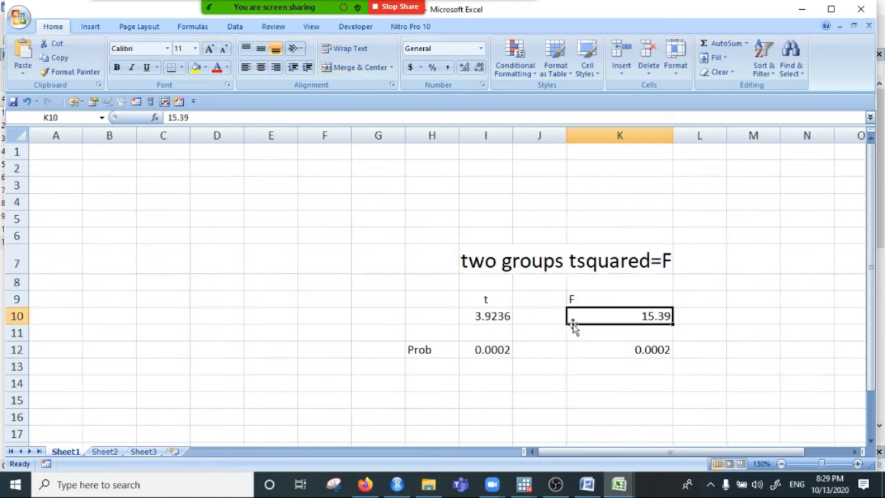
{"action": "left_click", "coordinate": [709, 318]}
{"action": "type", "text": "="}
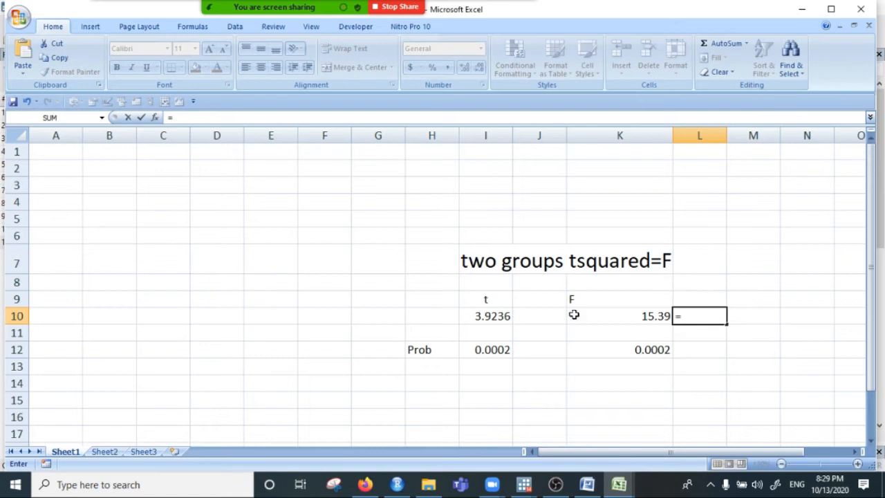
{"action": "left_click", "coordinate": [494, 316]}
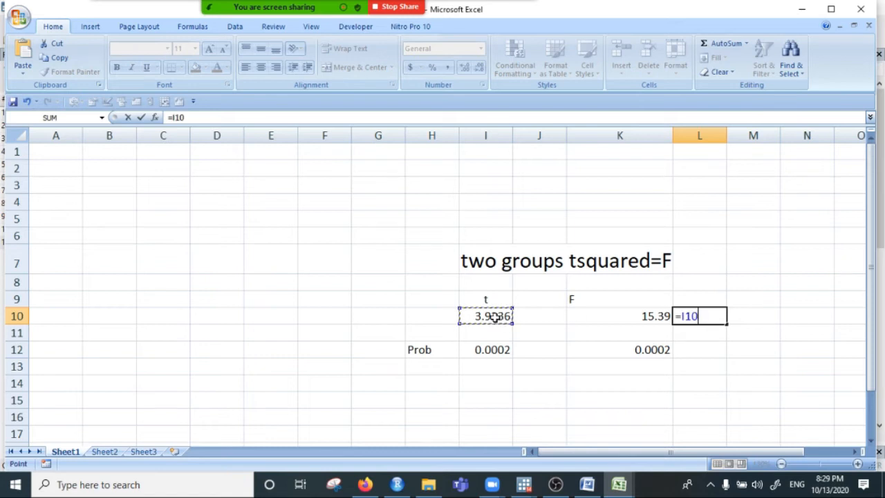
{"action": "type", "text": "^2"}
{"action": "key", "text": "Return"}
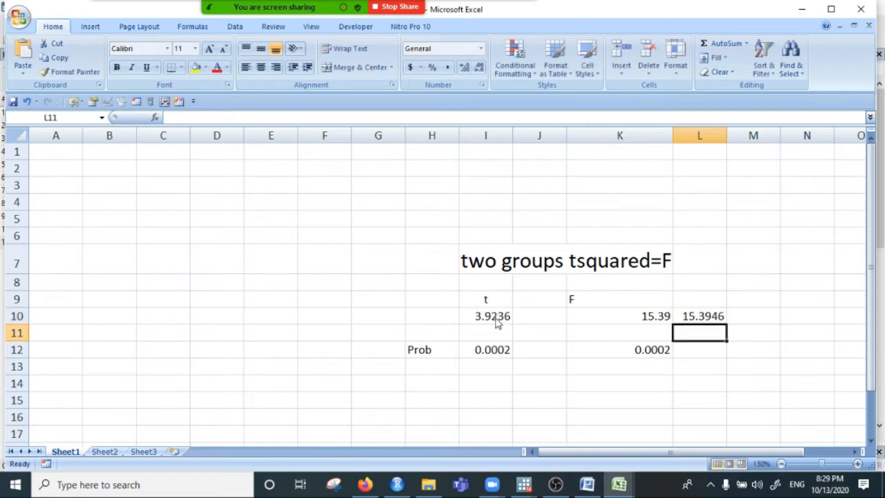
Display the squared t value in L10 with two decimal places.
{"action": "left_click", "coordinate": [709, 316]}
{"action": "left_click", "coordinate": [476, 67]}
{"action": "left_click", "coordinate": [477, 67]}
{"action": "left_click", "coordinate": [477, 67]}
{"action": "left_click", "coordinate": [464, 67]}
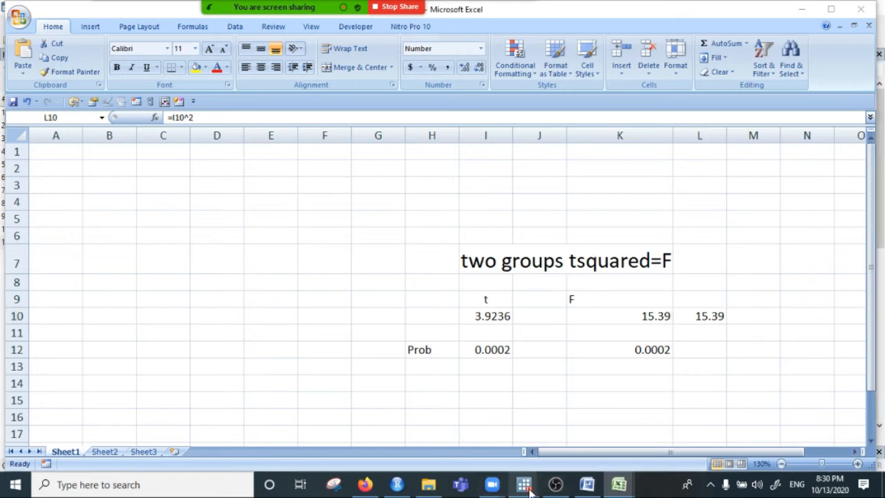
Switch to Stata, go to the end of the ttest output and bring up the do-file 15daywebinardofile.do.
{"action": "mouse_move", "coordinate": [524, 482]}
{"action": "left_click", "coordinate": [476, 428]}
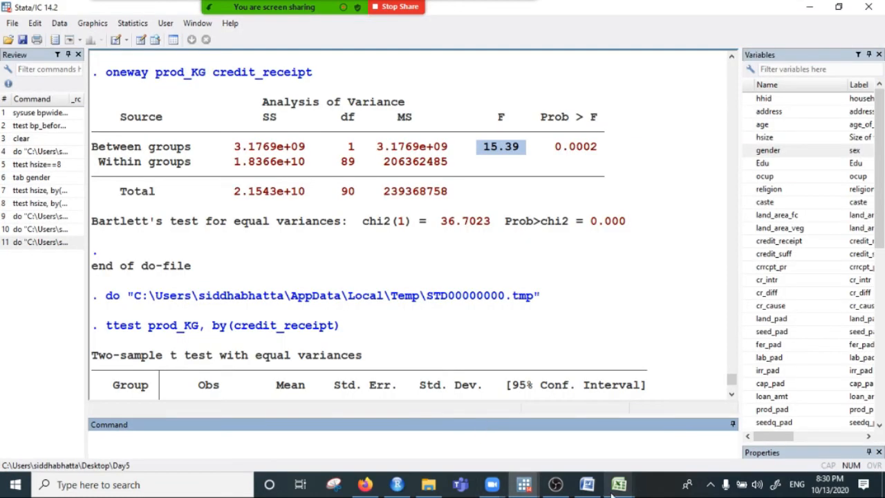
{"action": "scroll", "coordinate": [391, 287], "scroll_direction": "down", "scroll_amount": 5}
{"action": "scroll", "coordinate": [390, 287], "scroll_direction": "down", "scroll_amount": 1}
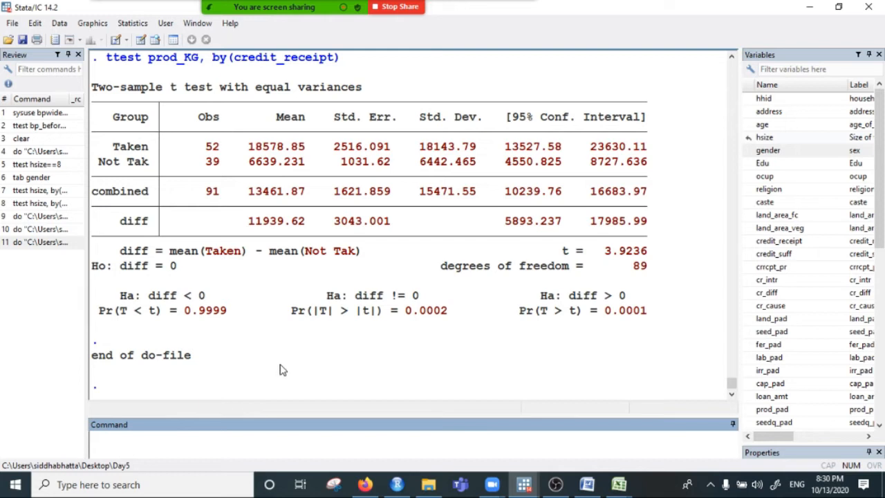
{"action": "mouse_move", "coordinate": [528, 487]}
{"action": "left_click", "coordinate": [596, 432]}
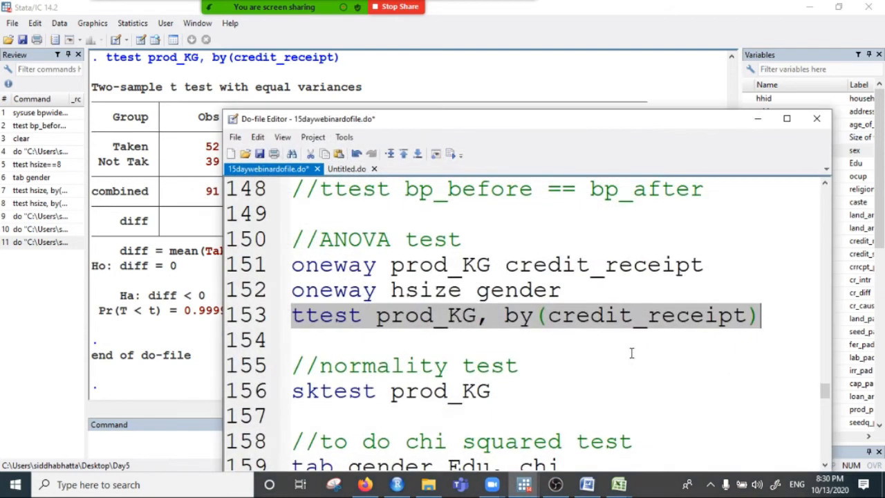
Insert blank lines below the ttest prod_KG command in the do-file's ANOVA section.
{"action": "scroll", "coordinate": [517, 315], "scroll_direction": "down", "scroll_amount": 2}
{"action": "scroll", "coordinate": [559, 330], "scroll_direction": "up", "scroll_amount": 2}
{"action": "left_click", "coordinate": [568, 293]}
{"action": "left_click", "coordinate": [764, 316]}
{"action": "key", "text": "Return"}
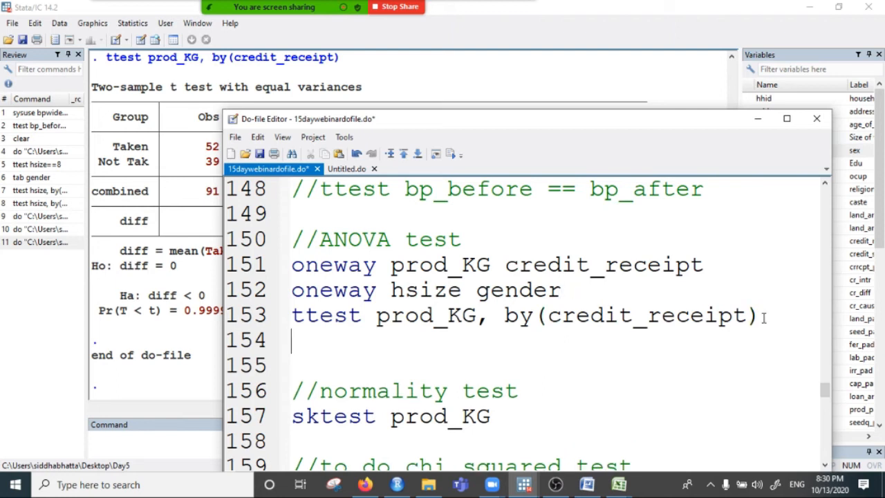
{"action": "scroll", "coordinate": [724, 340], "scroll_direction": "down", "scroll_amount": 2}
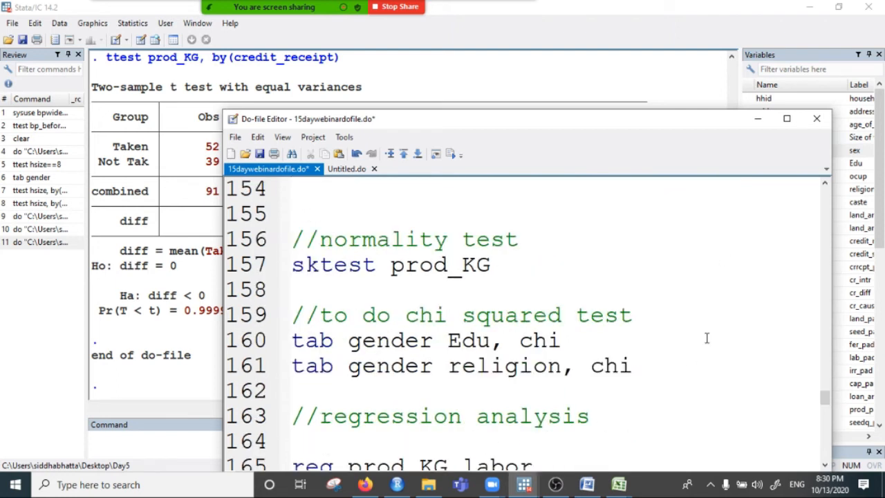
{"action": "key", "text": "Return"}
{"action": "scroll", "coordinate": [721, 321], "scroll_direction": "up", "scroll_amount": 2}
{"action": "left_click", "coordinate": [297, 350]}
{"action": "key", "text": "Return"}
Write the command oneway hsize caste on line 155 of the do-file.
{"action": "type", "text": "oneway"}
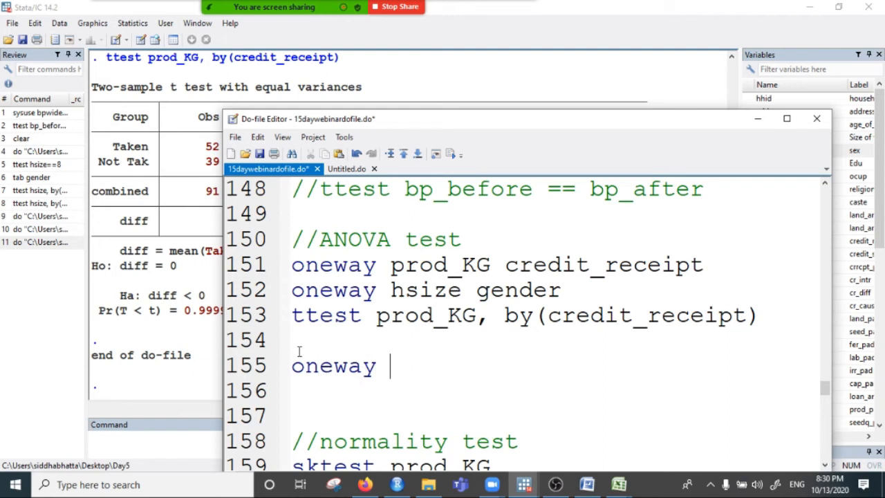
{"action": "type", "text": " hise"}
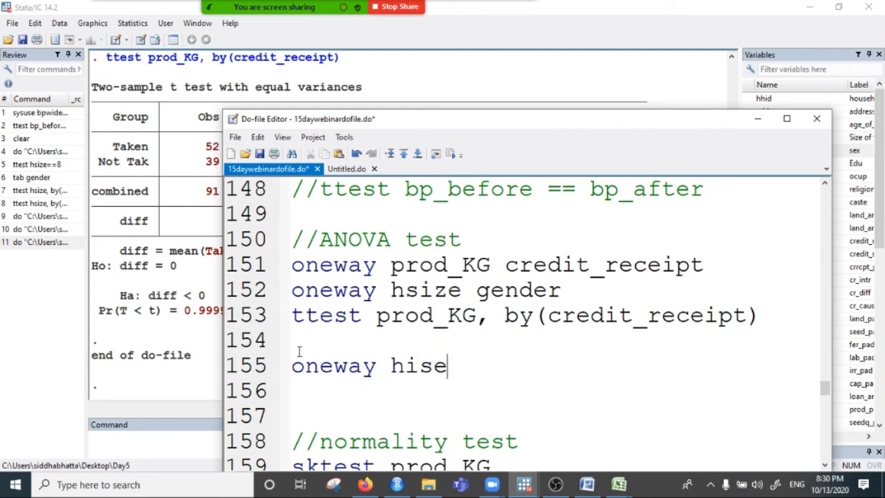
{"action": "key", "text": "BackSpace"}
{"action": "key", "text": "BackSpace"}
{"action": "key", "text": "BackSpace"}
{"action": "type", "text": "size "}
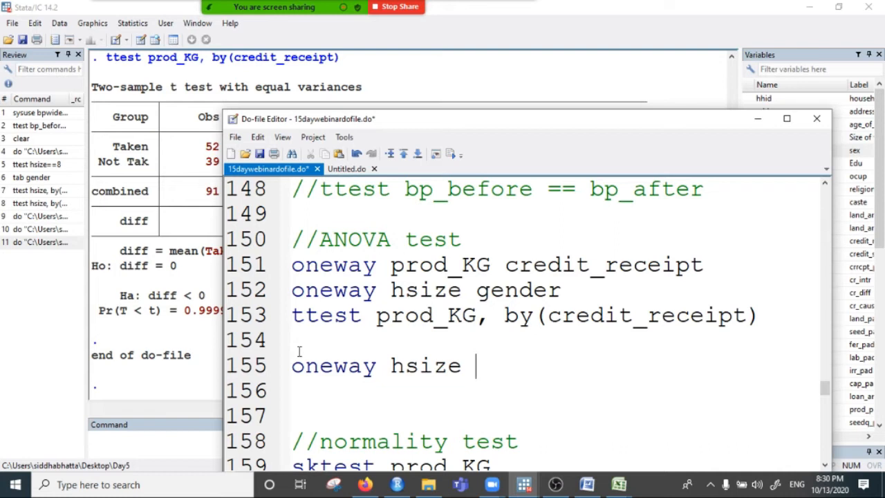
{"action": "type", "text": "caste"}
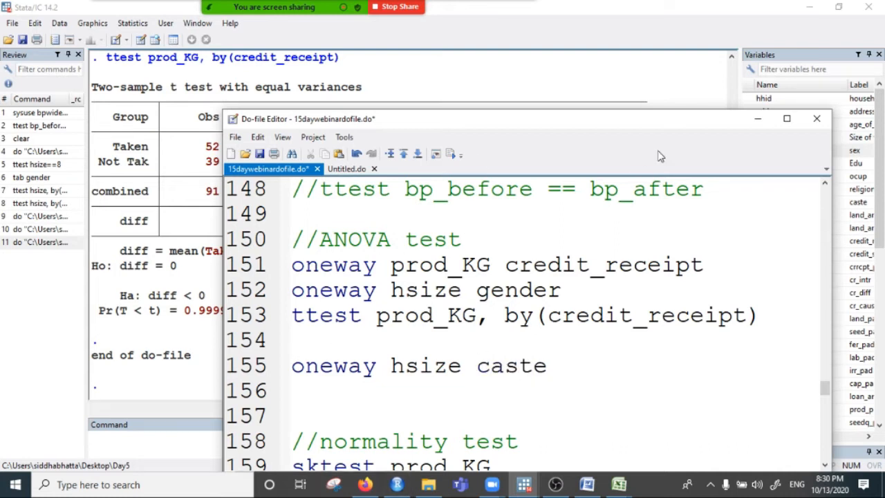
Run tab caste in the main Stata window, highlight the Others category and briefly check the ANOVA notes in Word.
{"action": "left_click", "coordinate": [757, 118]}
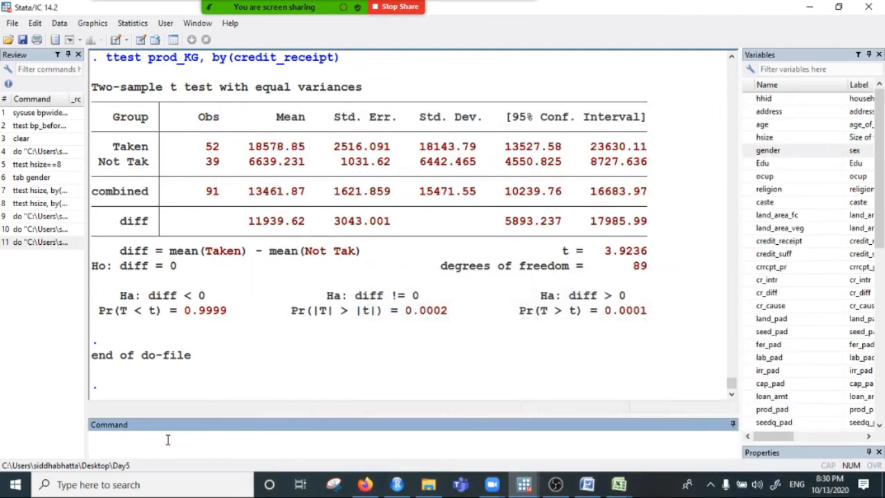
{"action": "type", "text": "tab c"}
{"action": "key", "text": "Escape"}
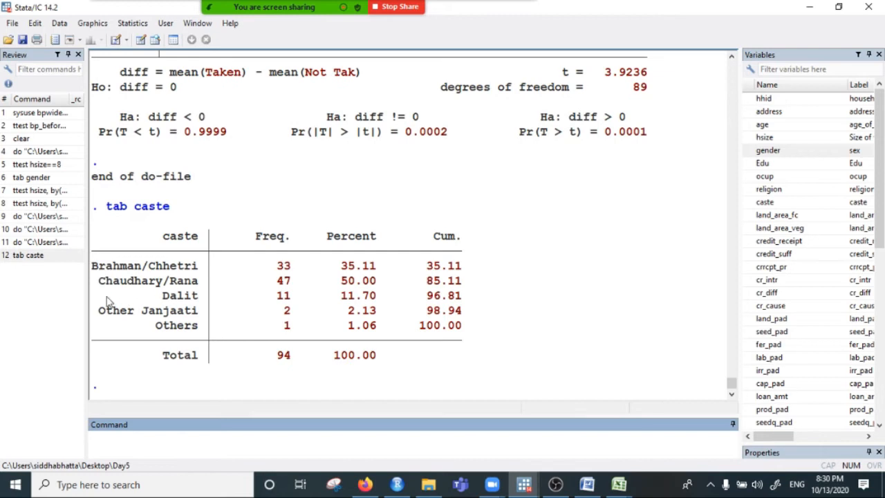
{"action": "left_click_drag", "start_coordinate": [129, 275], "coordinate": [271, 326]}
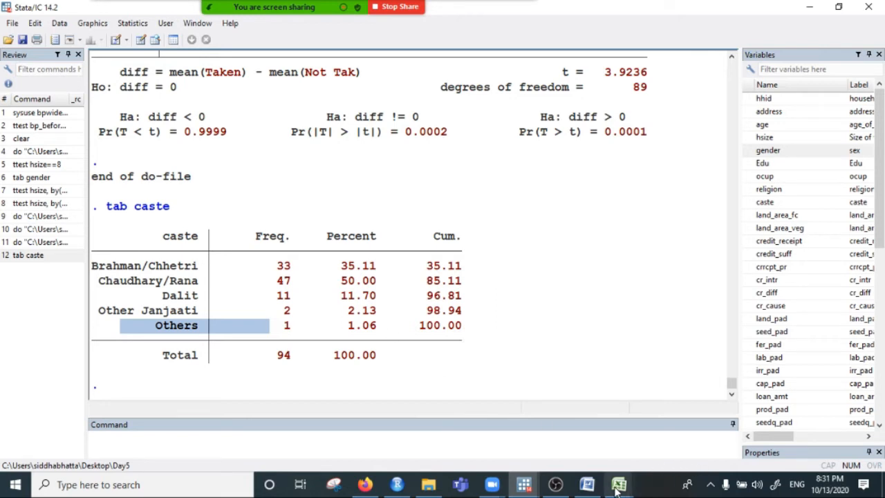
{"action": "left_click", "coordinate": [587, 484]}
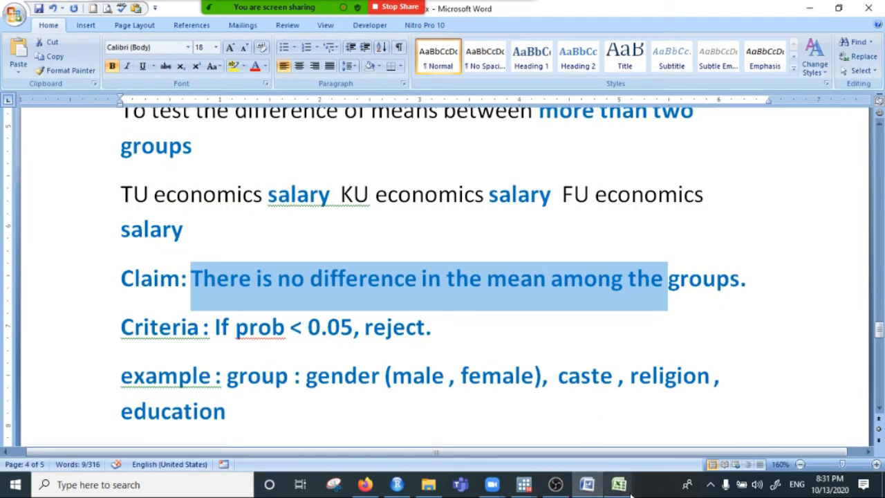
{"action": "left_click", "coordinate": [588, 486]}
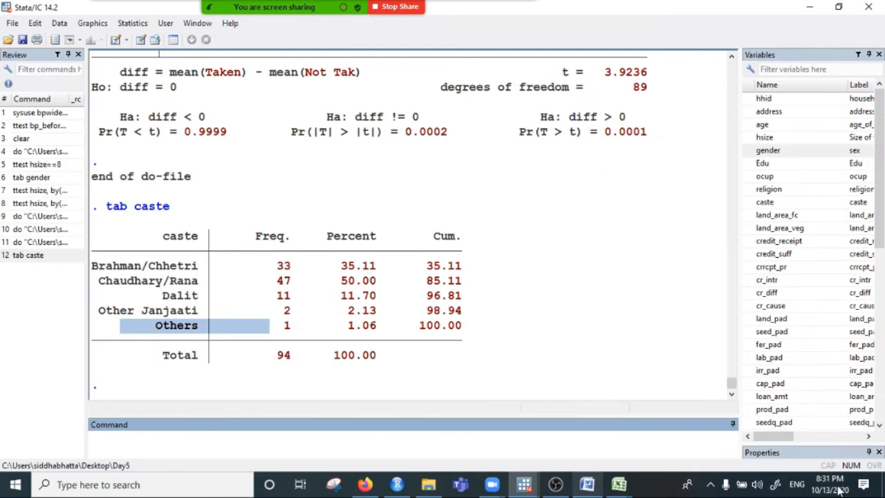
Return to the do-file and highlight the grouping variable caste in the oneway hsize command on line 155.
{"action": "mouse_move", "coordinate": [527, 486]}
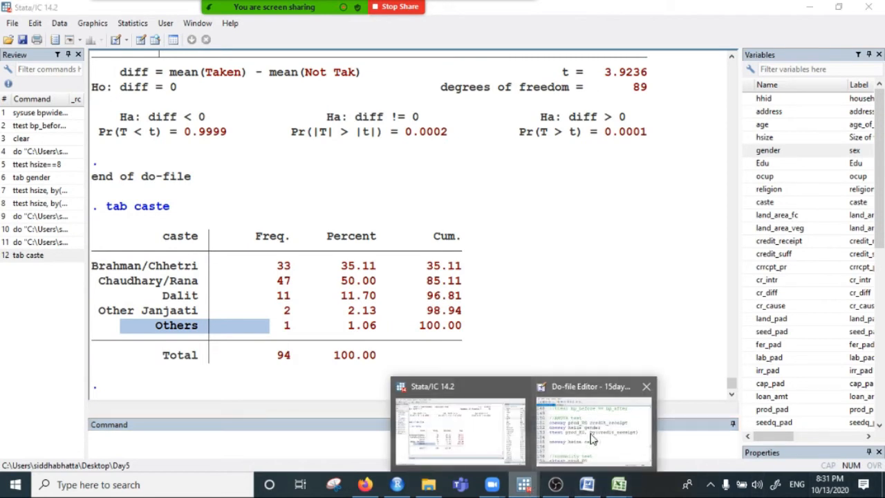
{"action": "left_click", "coordinate": [602, 432]}
{"action": "scroll", "coordinate": [673, 418], "scroll_direction": "down", "scroll_amount": 2}
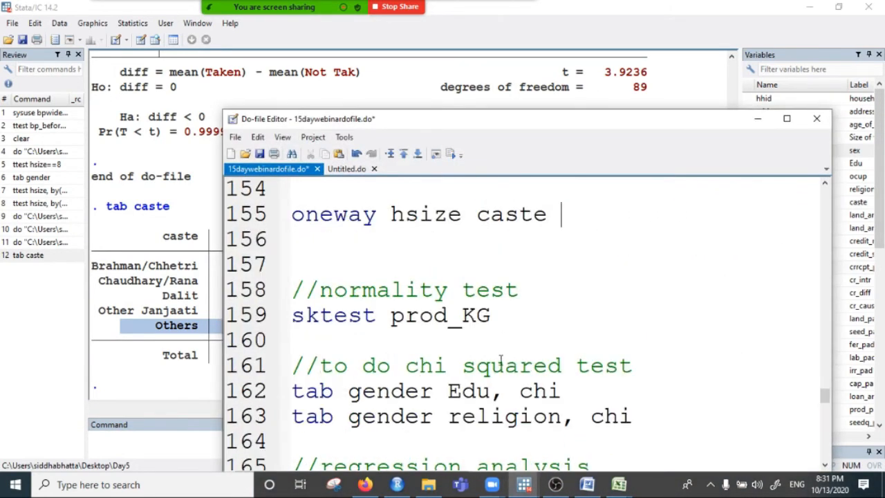
{"action": "scroll", "coordinate": [449, 287], "scroll_direction": "up", "scroll_amount": 2}
{"action": "left_click", "coordinate": [454, 367]}
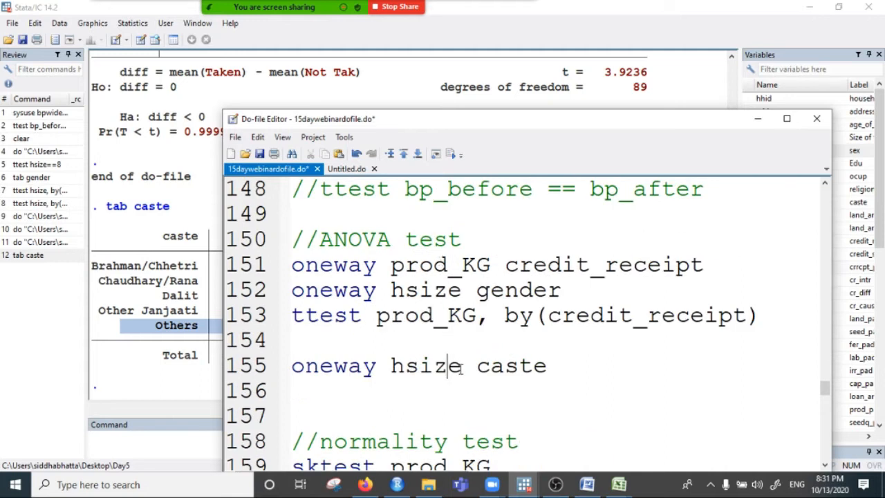
{"action": "left_click", "coordinate": [477, 367]}
{"action": "left_click_drag", "start_coordinate": [479, 367], "coordinate": [574, 372]}
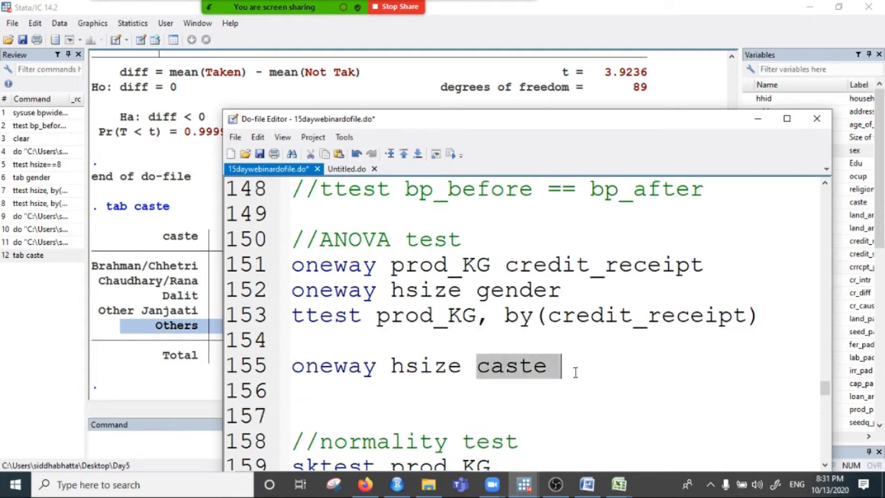
{"action": "left_click", "coordinate": [505, 366]}
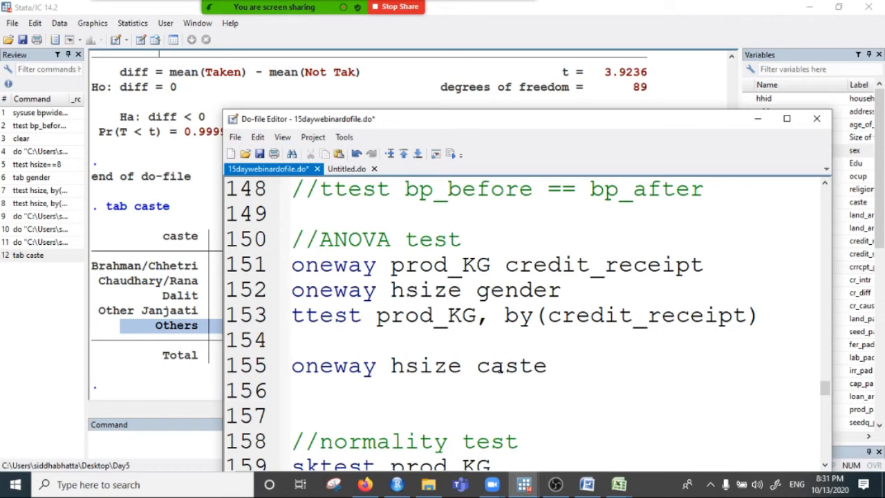
Execute only the line oneway hsize caste and bring its output into full view.
{"action": "left_click", "coordinate": [556, 367]}
{"action": "left_click", "coordinate": [231, 370]}
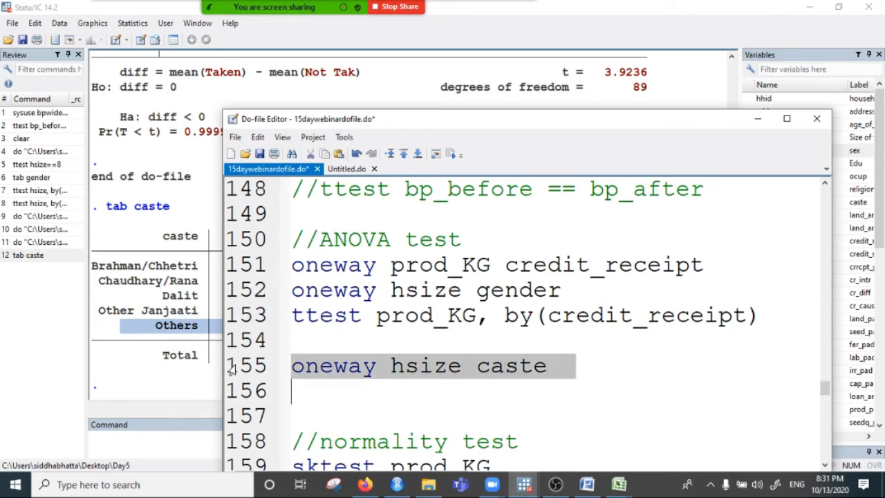
{"action": "left_click", "coordinate": [449, 153]}
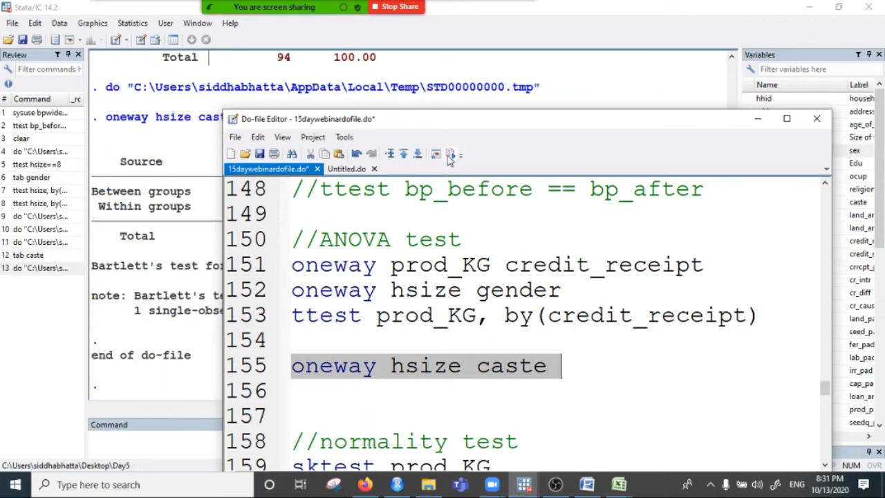
{"action": "left_click", "coordinate": [758, 119]}
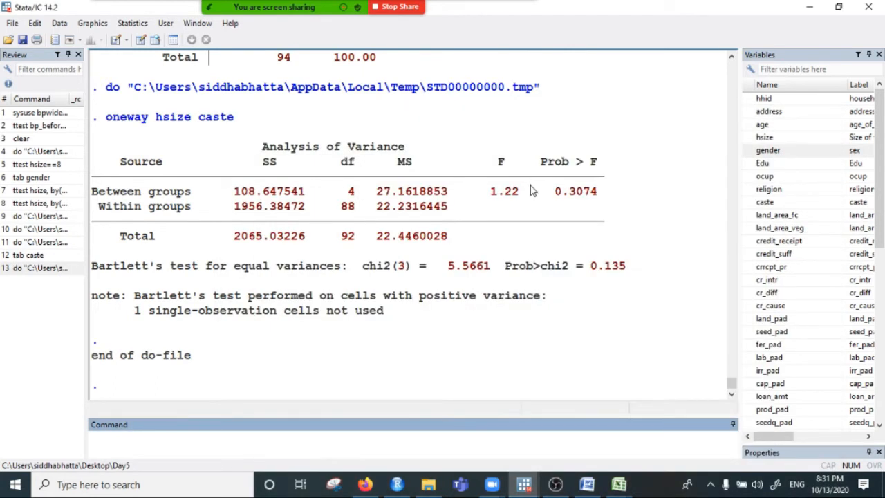
Highlight the analysis of variance table and its Prob > F value for the between-groups row.
{"action": "left_click_drag", "start_coordinate": [222, 148], "coordinate": [544, 244]}
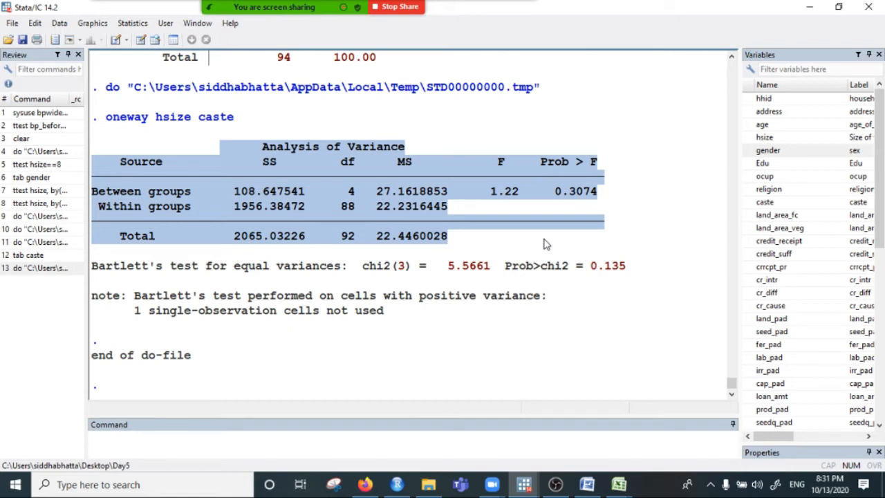
{"action": "left_click", "coordinate": [576, 192]}
{"action": "left_click_drag", "start_coordinate": [551, 192], "coordinate": [620, 195]}
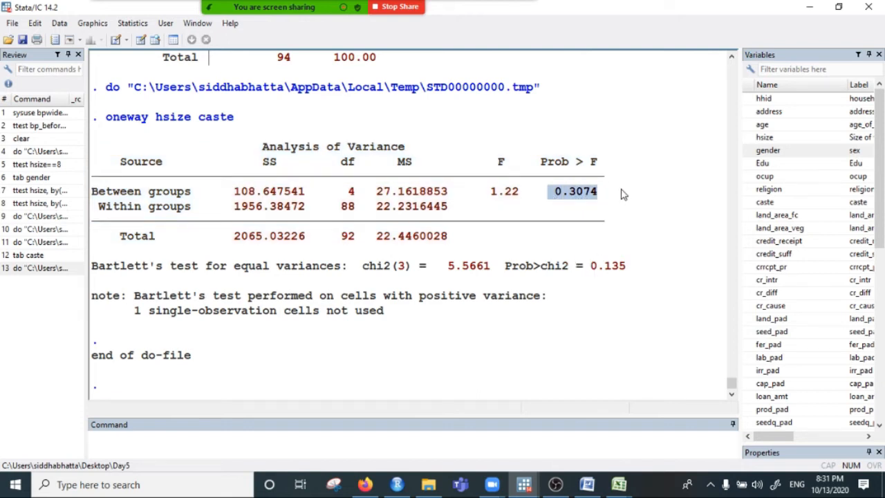
Enlarge the Command area and write the note "since p>0.30, null cannot be rejected." in it.
{"action": "left_click", "coordinate": [254, 442]}
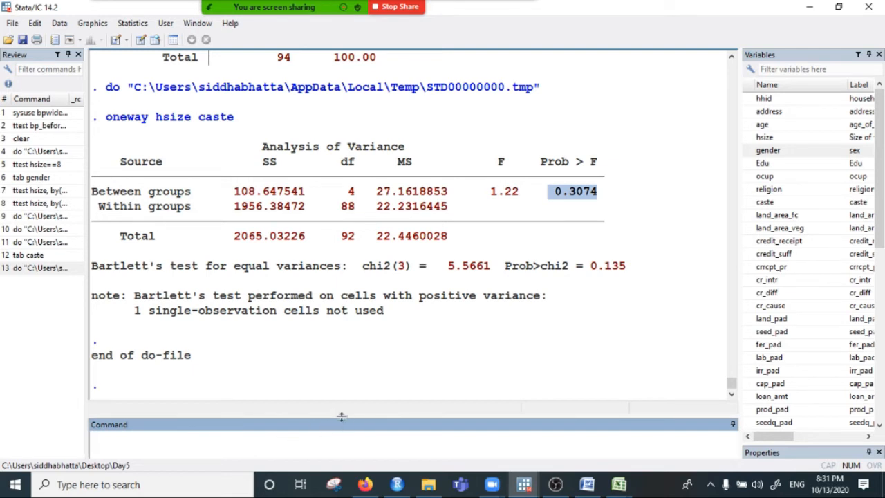
{"action": "left_click_drag", "start_coordinate": [341, 417], "coordinate": [332, 322]}
{"action": "type", "text": "sice"}
{"action": "key", "text": "BackSpace"}
{"action": "key", "text": "BackSpace"}
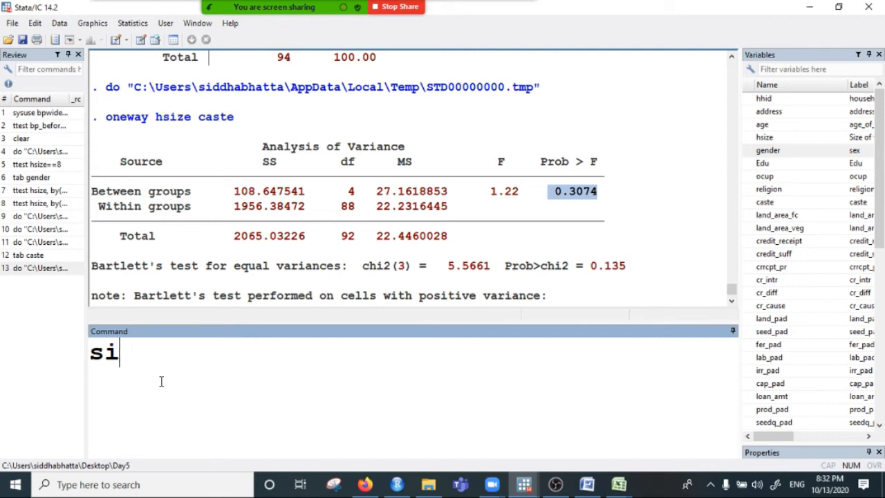
{"action": "type", "text": "nce p>"}
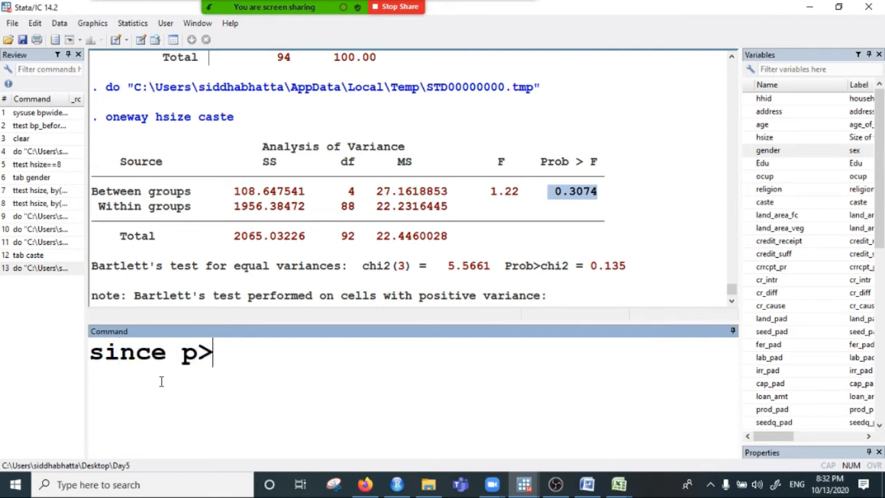
{"action": "type", "text": "0.30"}
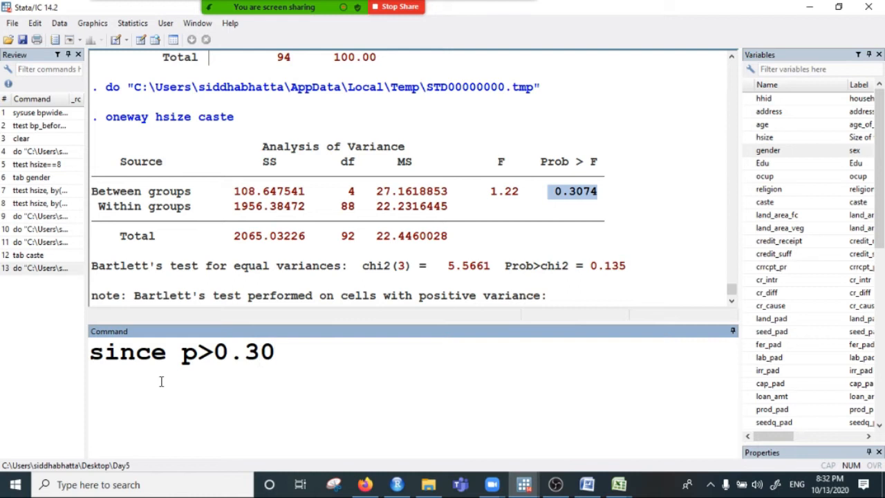
{"action": "type", "text": ", null"}
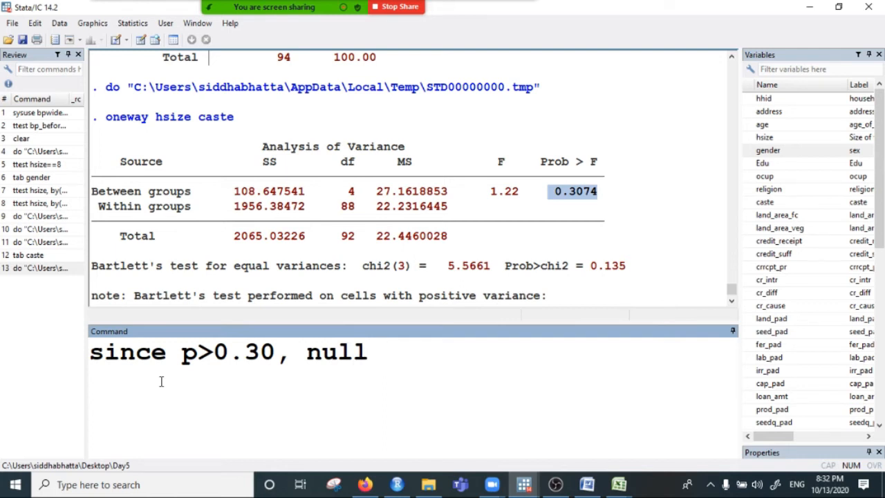
{"action": "type", "text": "cann"}
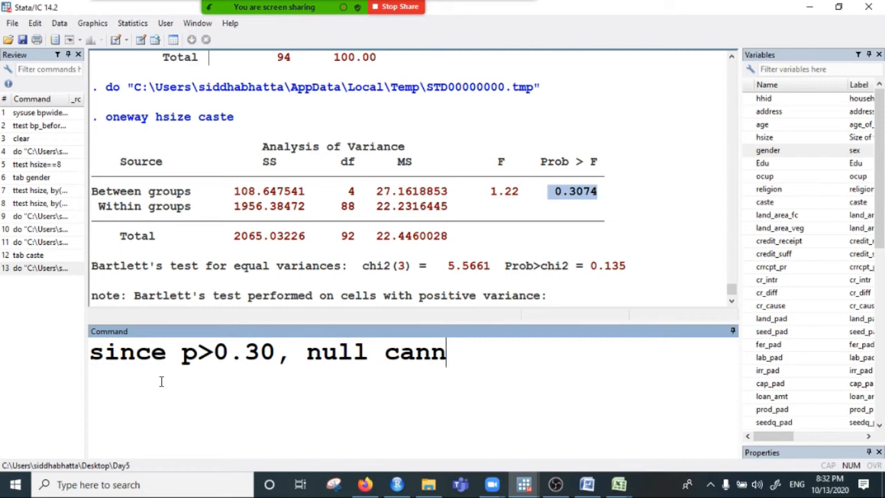
{"action": "type", "text": "ot be "}
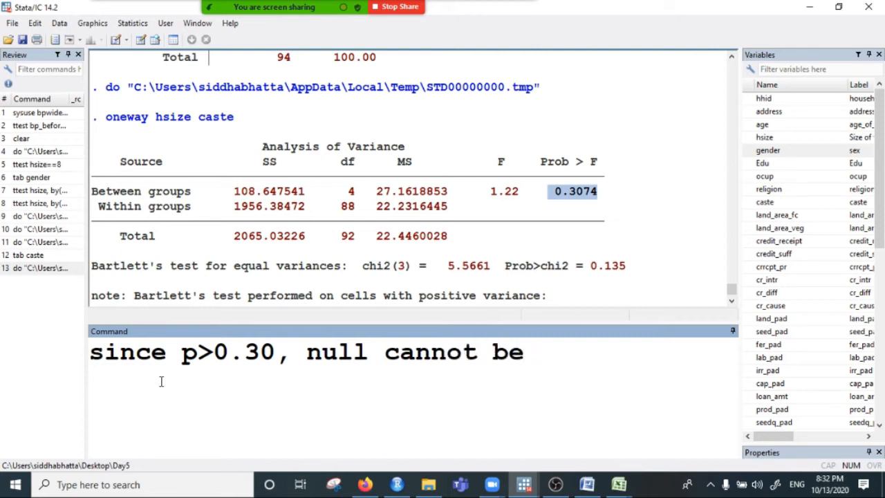
{"action": "type", "text": "reject"}
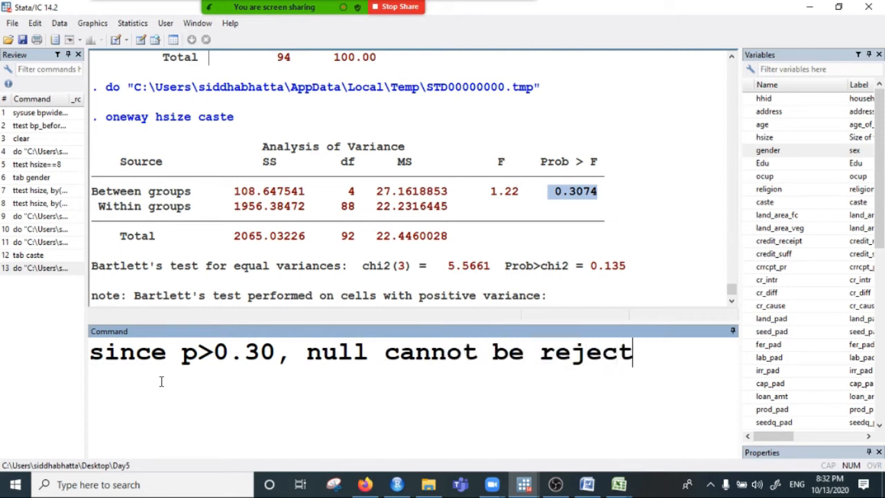
{"action": "type", "text": "ed."}
{"action": "key", "text": "BackSpace"}
{"action": "type", "text": "."}
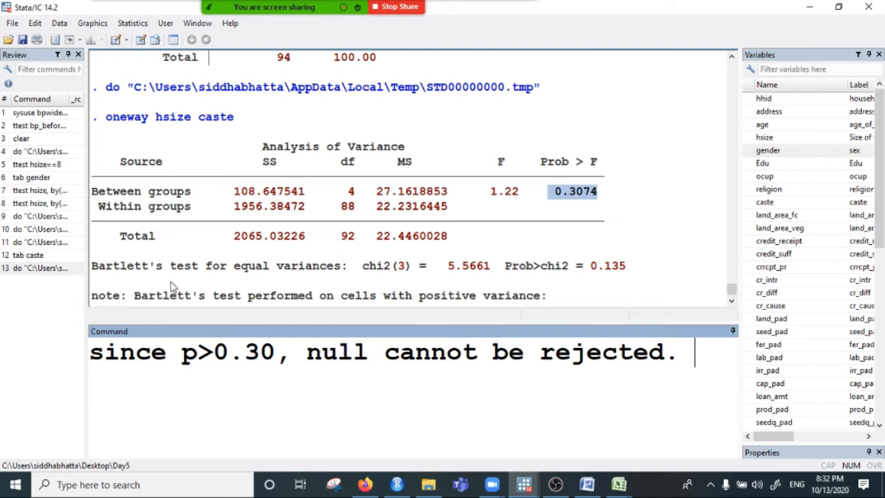
{"action": "left_click", "coordinate": [213, 352]}
{"action": "key", "text": "BackSpace"}
{"action": "type", "text": "="}
{"action": "key", "text": "BackSpace"}
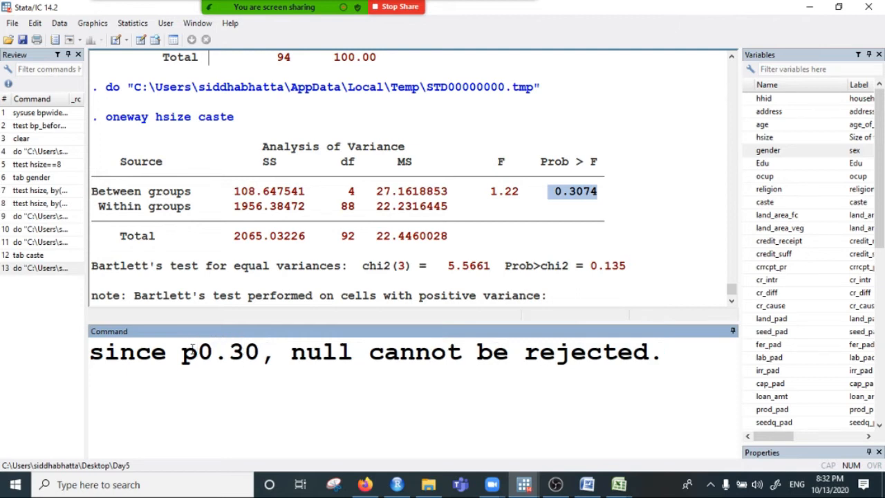
{"action": "type", "text": ">"}
Change the threshold in the note so that the condition reads p>0.05.
{"action": "key", "text": "Right"}
{"action": "key", "text": "Right"}
{"action": "key", "text": "Right"}
{"action": "key", "text": "Left"}
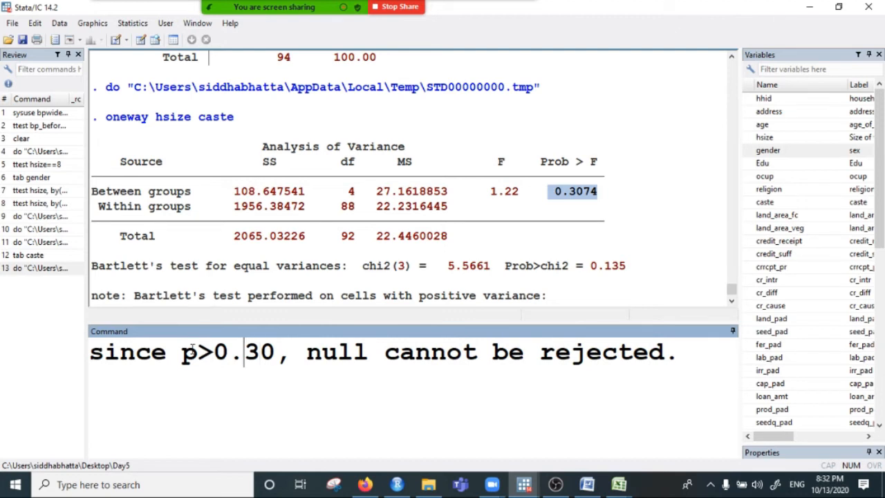
{"action": "key", "text": "shift+Right"}
{"action": "key", "text": "shift+Right"}
{"action": "type", "text": "05"}
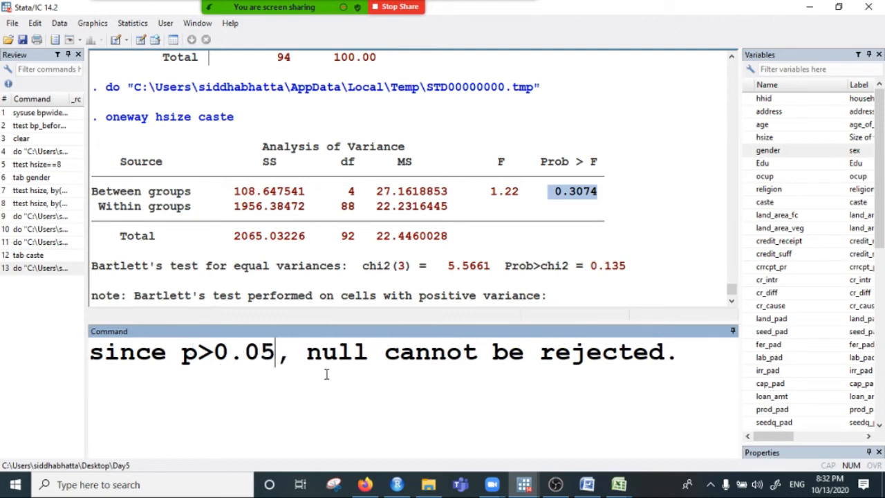
Append the sentence "There is no difference in hh size among the caste groups." to the note.
{"action": "left_click", "coordinate": [328, 349]}
{"action": "left_click", "coordinate": [520, 348]}
{"action": "type", "text": "There is no difference in hh size amon"}
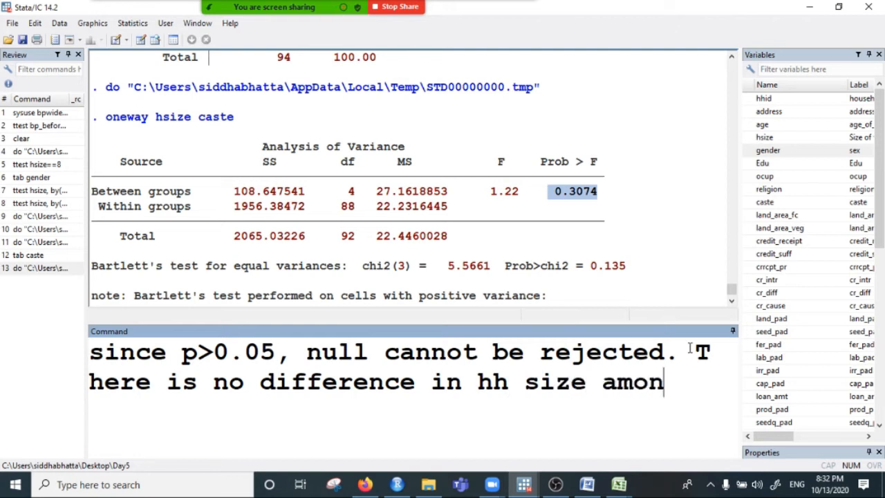
{"action": "type", "text": "g the caste groups"}
{"action": "key", "text": "BackSpace"}
{"action": "type", "text": "."}
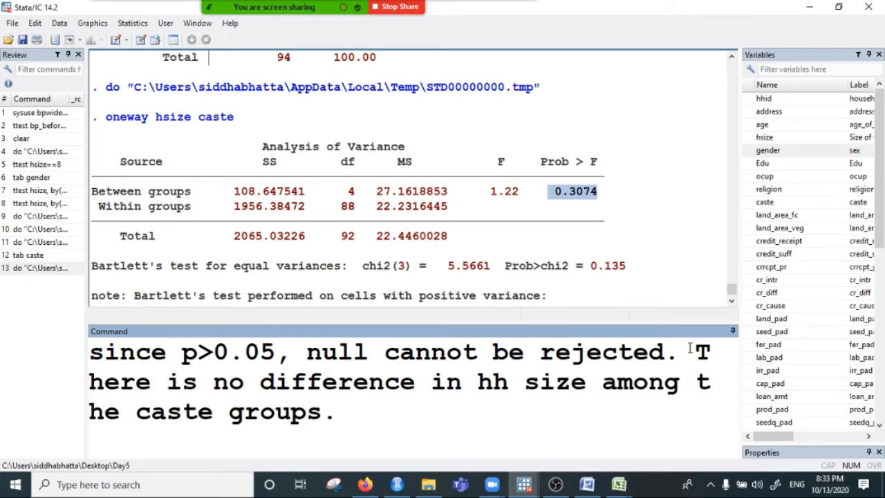
Clear the note, run a one-way ANOVA of hsize by Edu, and highlight its Prob > F value.
{"action": "left_click_drag", "start_coordinate": [368, 411], "coordinate": [28, 348]}
{"action": "key", "text": "BackSpace"}
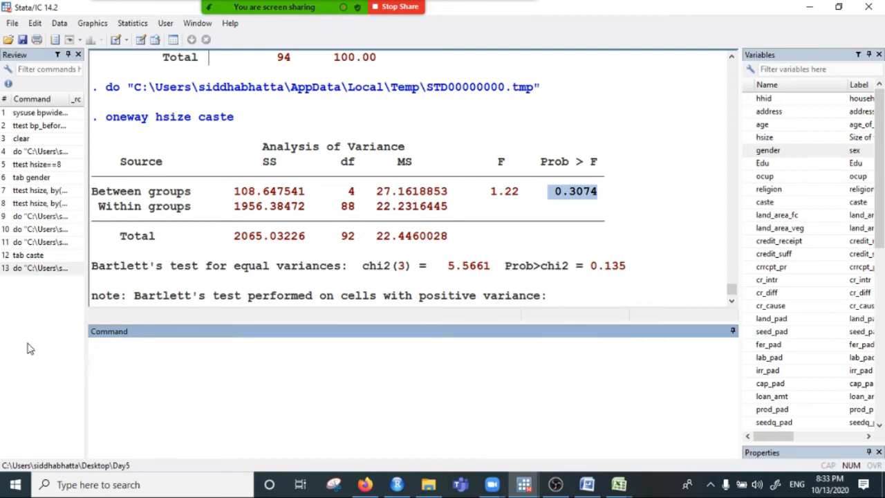
{"action": "type", "text": "oneway"}
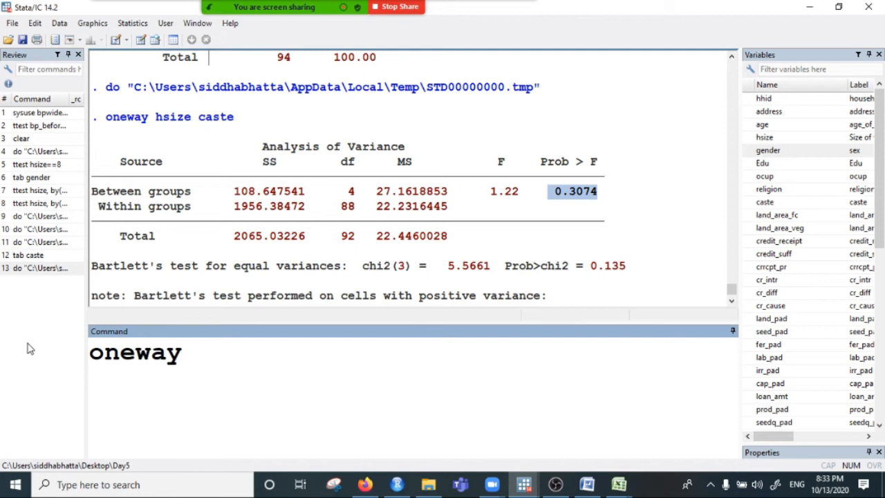
{"action": "type", "text": " hsize ed"}
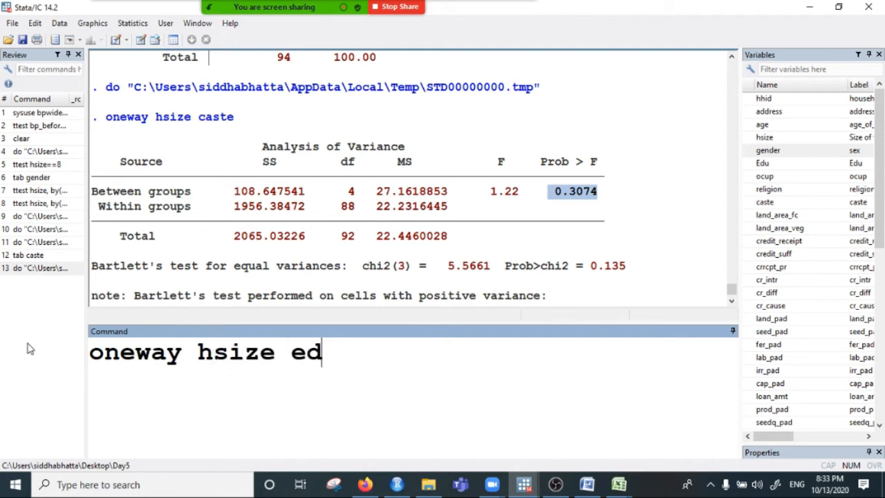
{"action": "key", "text": "BackSpace"}
{"action": "key", "text": "BackSpace"}
{"action": "type", "text": "Edu"}
{"action": "key", "text": "Return"}
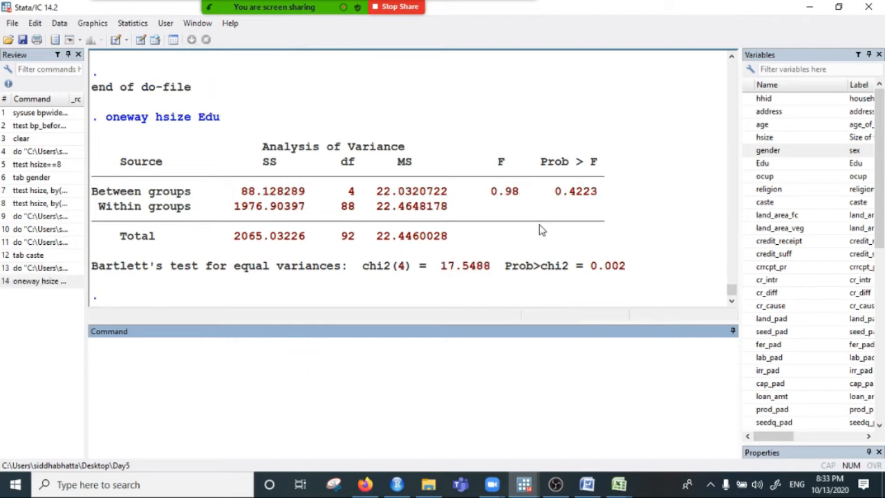
{"action": "left_click_drag", "start_coordinate": [550, 177], "coordinate": [588, 196]}
{"action": "left_click_drag", "start_coordinate": [556, 191], "coordinate": [597, 199]}
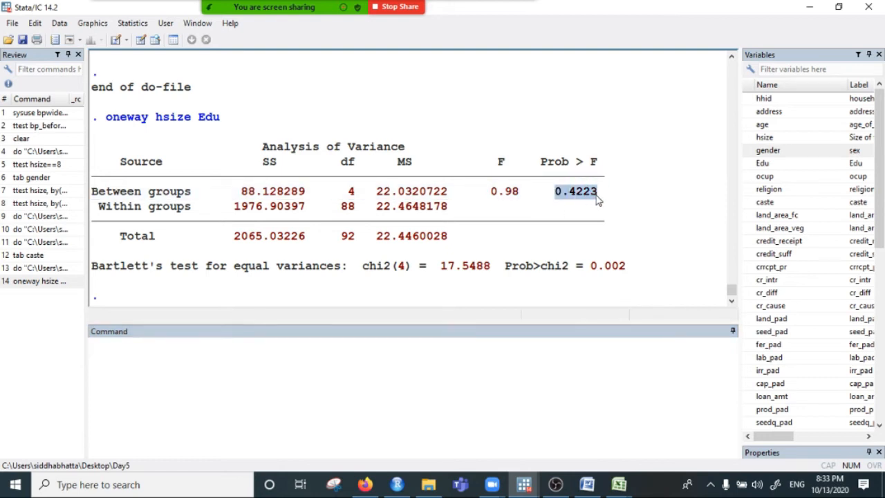
Run a one-way ANOVA of prod_KG by caste and highlight its Prob > F value.
{"action": "left_click", "coordinate": [157, 364]}
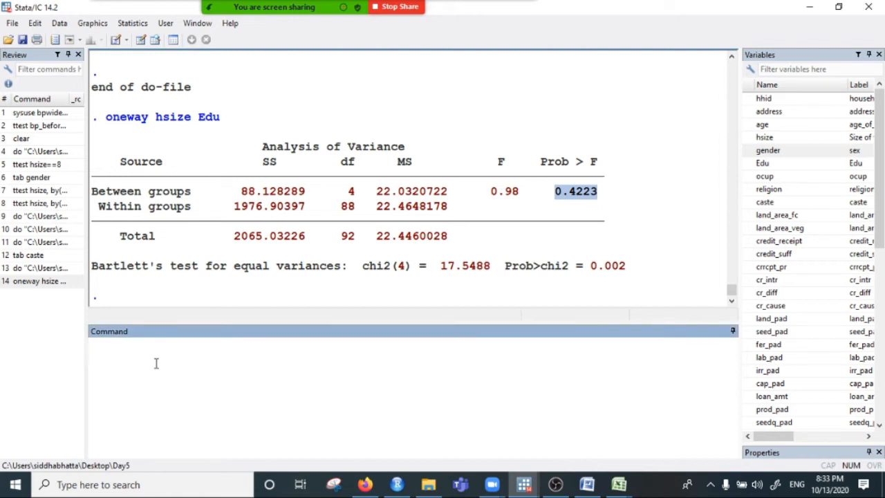
{"action": "type", "text": "oneway "}
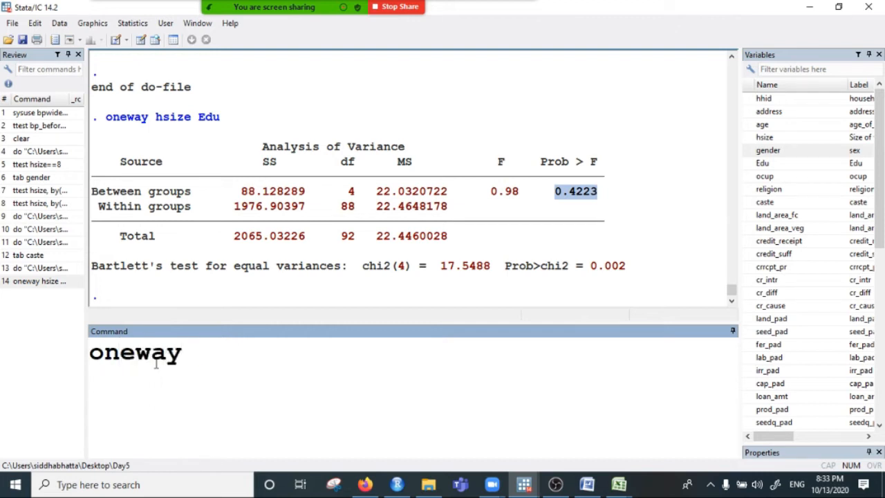
{"action": "type", "text": "prod_"}
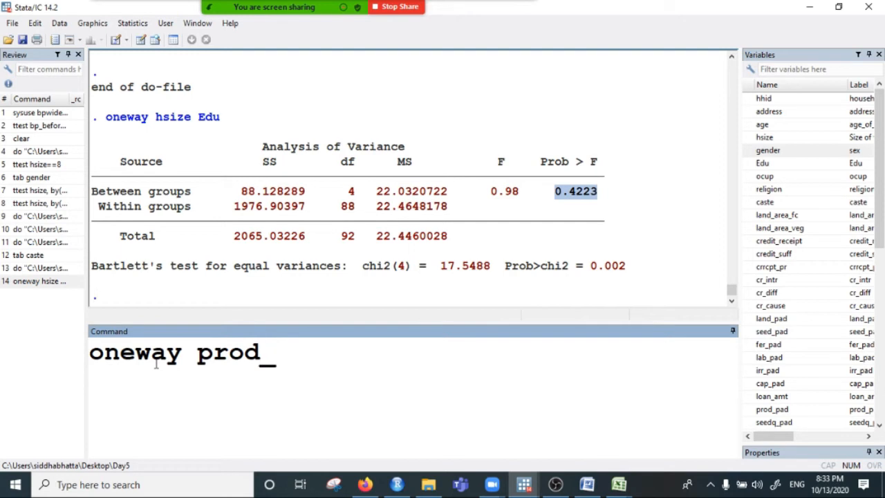
{"action": "type", "text": "KG caste"}
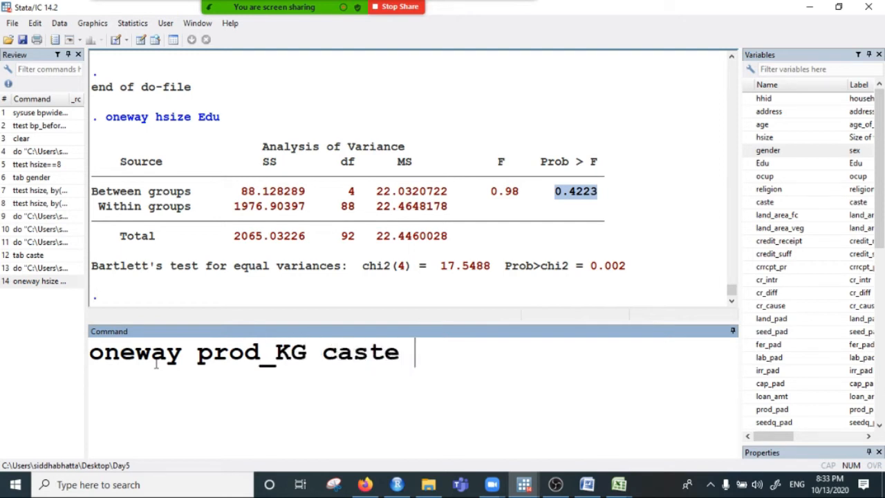
{"action": "key", "text": "Return"}
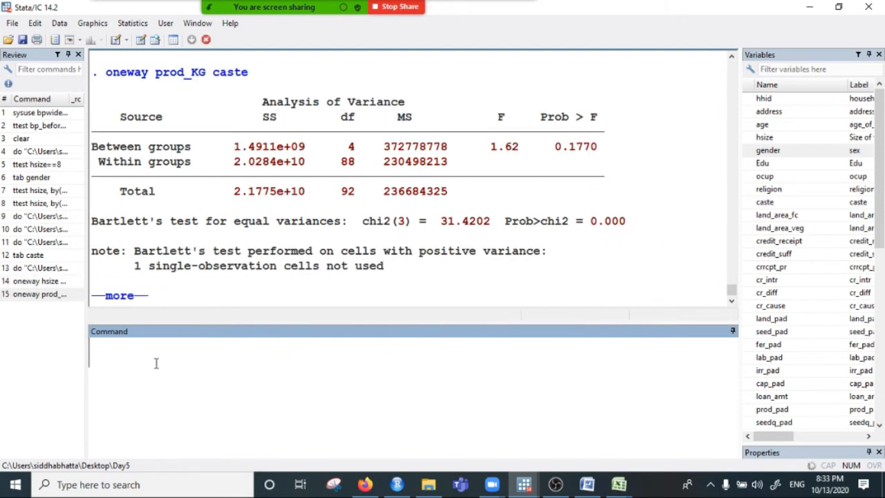
{"action": "left_click", "coordinate": [132, 299]}
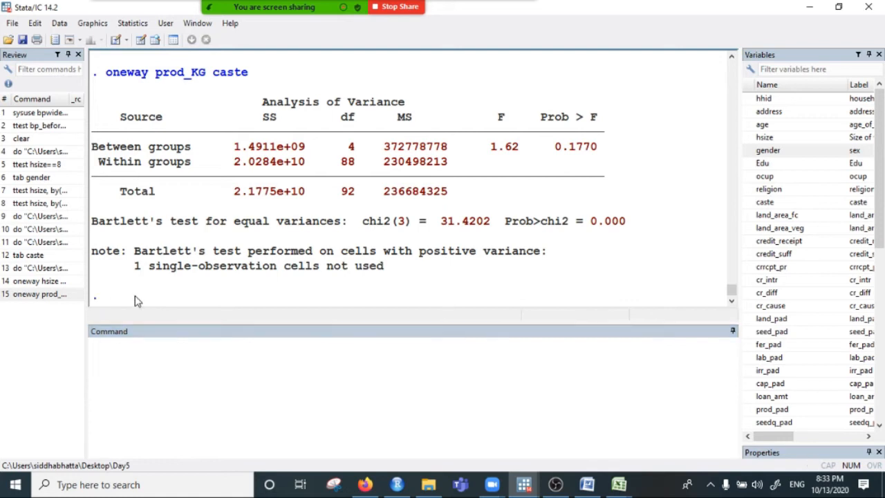
{"action": "scroll", "coordinate": [557, 188], "scroll_direction": "up", "scroll_amount": 1}
{"action": "left_click_drag", "start_coordinate": [542, 191], "coordinate": [598, 192]}
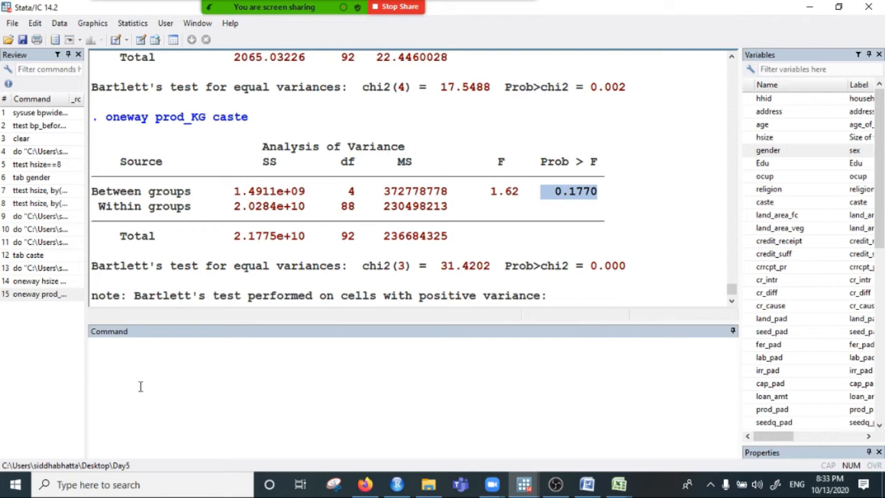
Run a one-way ANOVA of prod_KG by religion, show the remaining output, and highlight its Prob > F value.
{"action": "left_click", "coordinate": [147, 345]}
{"action": "type", "text": "oneway"}
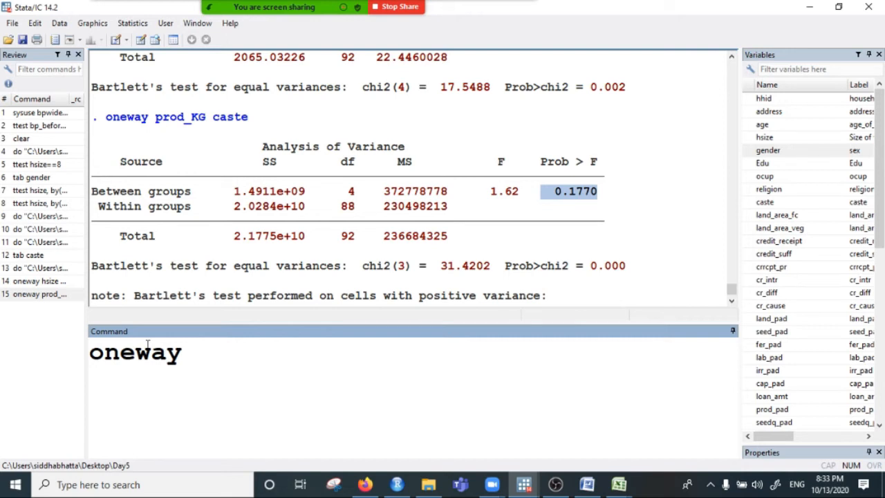
{"action": "type", "text": " prod_"}
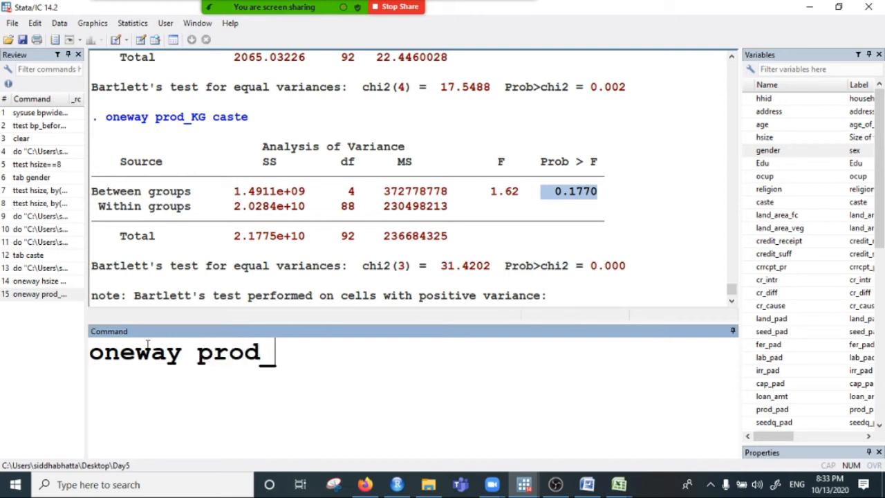
{"action": "type", "text": "KG reli"}
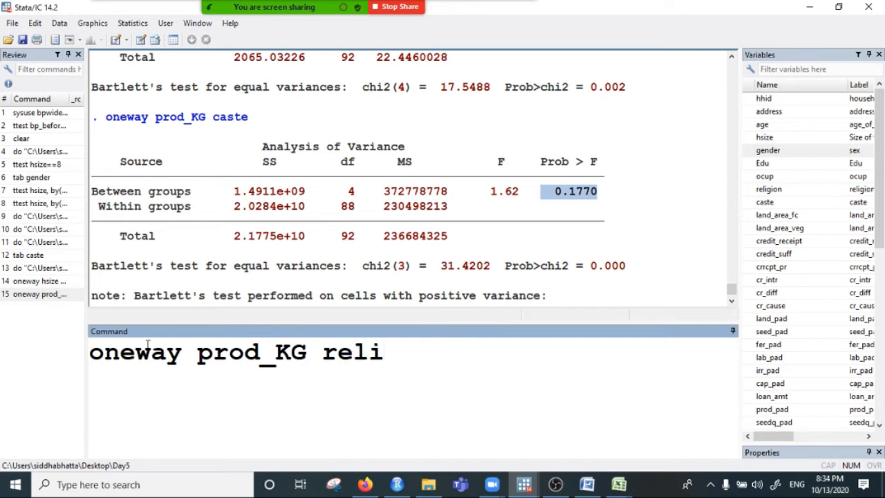
{"action": "type", "text": "gion"}
{"action": "key", "text": "Return"}
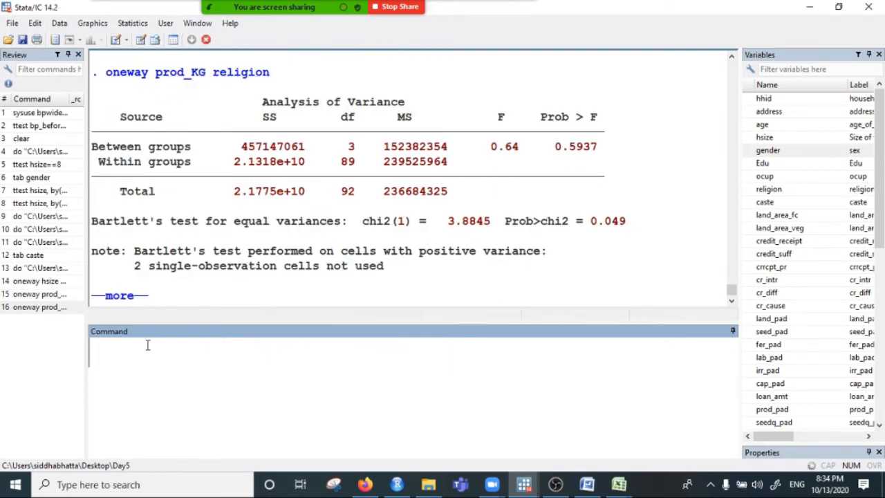
{"action": "left_click_drag", "start_coordinate": [534, 148], "coordinate": [607, 159]}
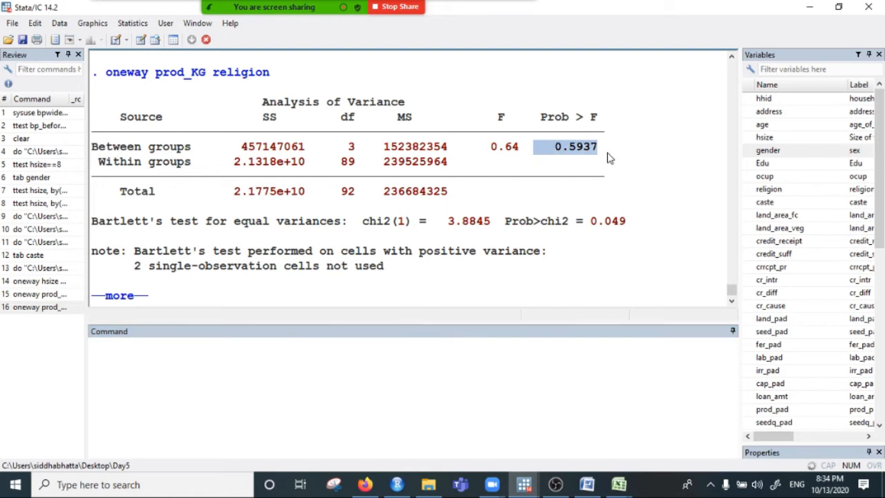
{"action": "left_click", "coordinate": [134, 299]}
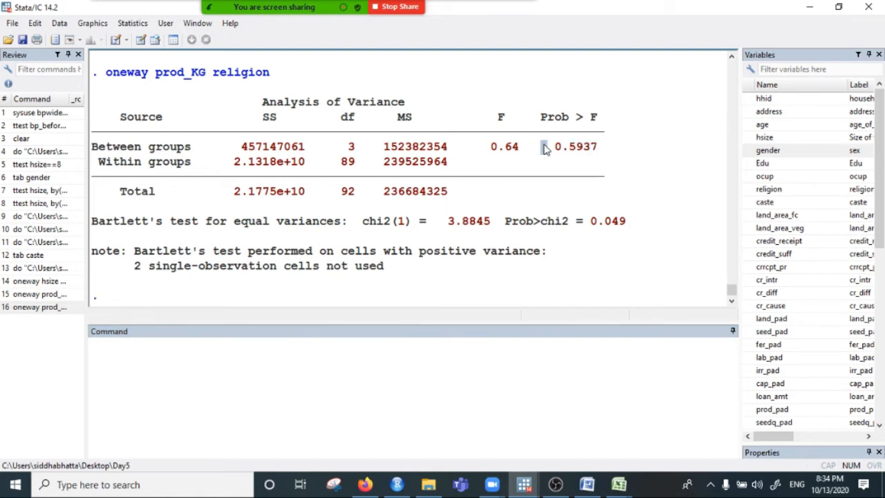
{"action": "left_click_drag", "start_coordinate": [542, 148], "coordinate": [634, 147]}
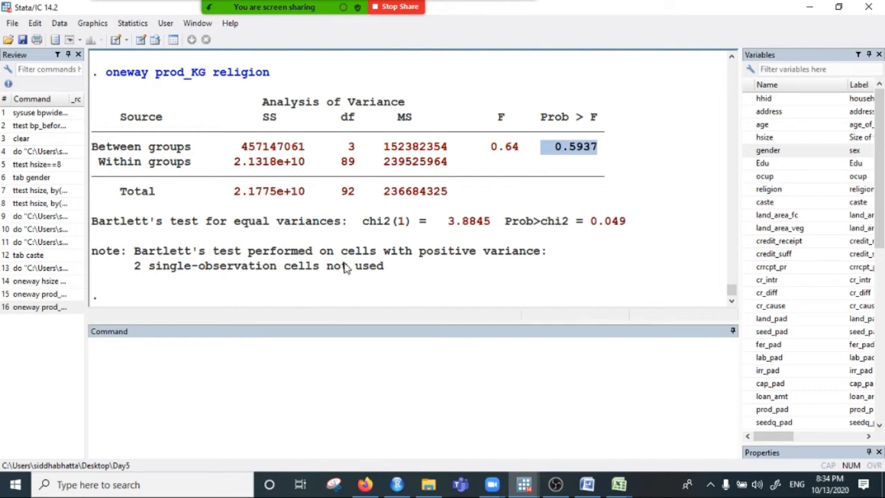
Open the chat of the Zoom meeting.
{"action": "mouse_move", "coordinate": [370, 5]}
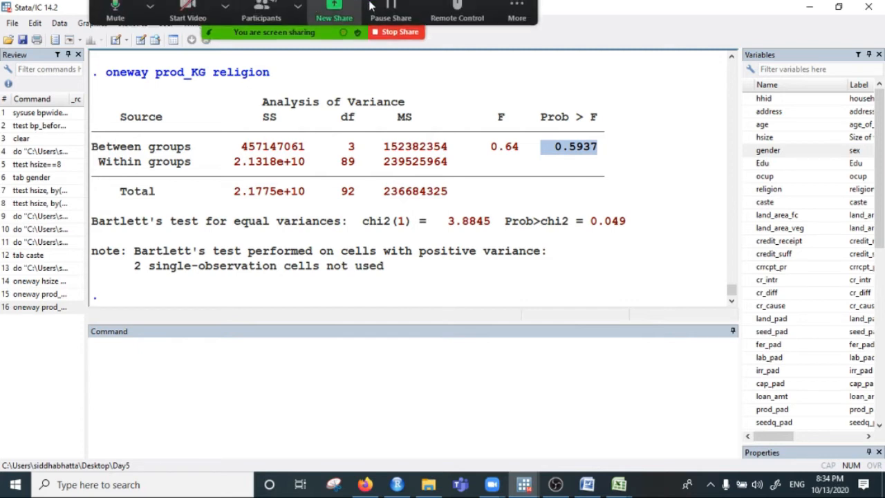
{"action": "left_click", "coordinate": [517, 19]}
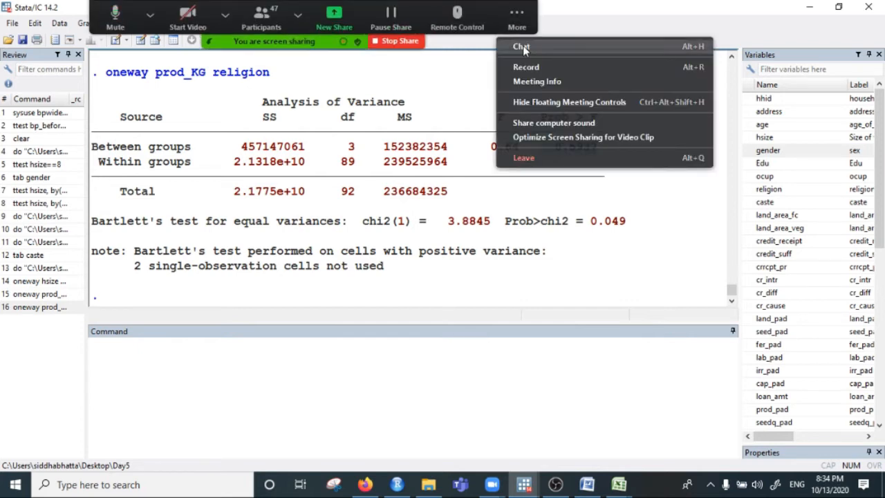
{"action": "left_click", "coordinate": [522, 46]}
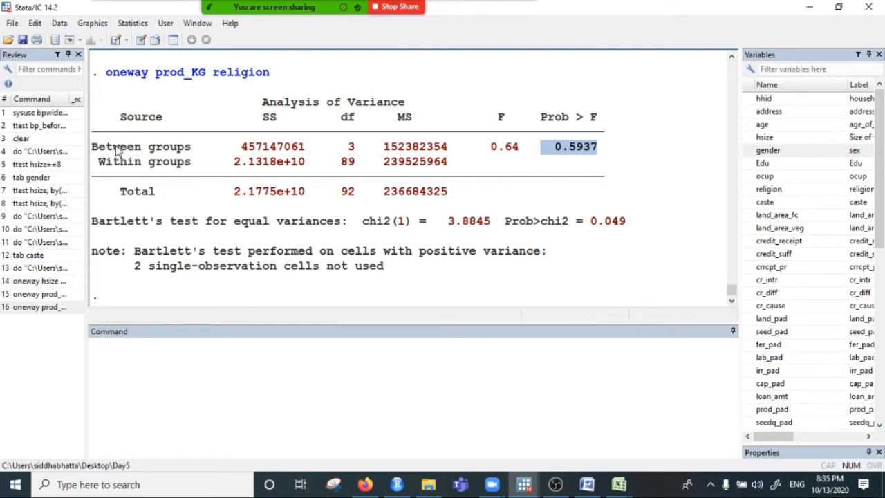
Highlight the within-groups and between-groups sums of squares in the religion ANOVA table.
{"action": "left_click_drag", "start_coordinate": [113, 162], "coordinate": [304, 163]}
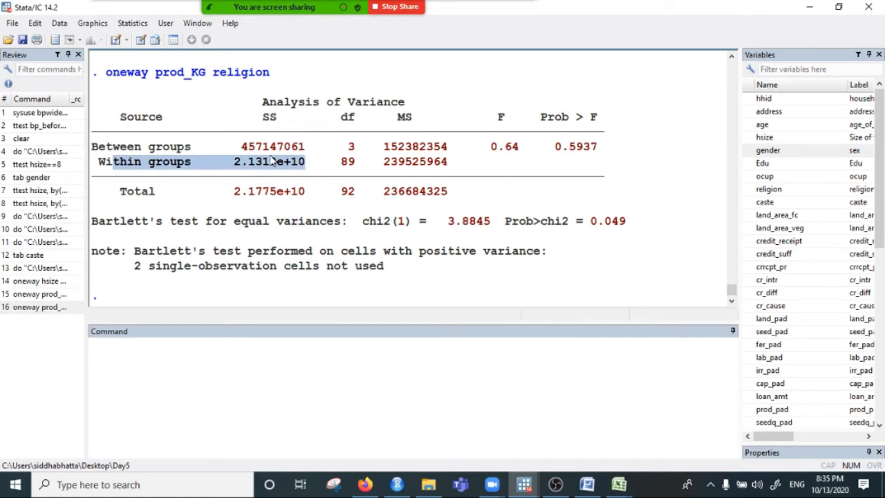
{"action": "left_click", "coordinate": [141, 168]}
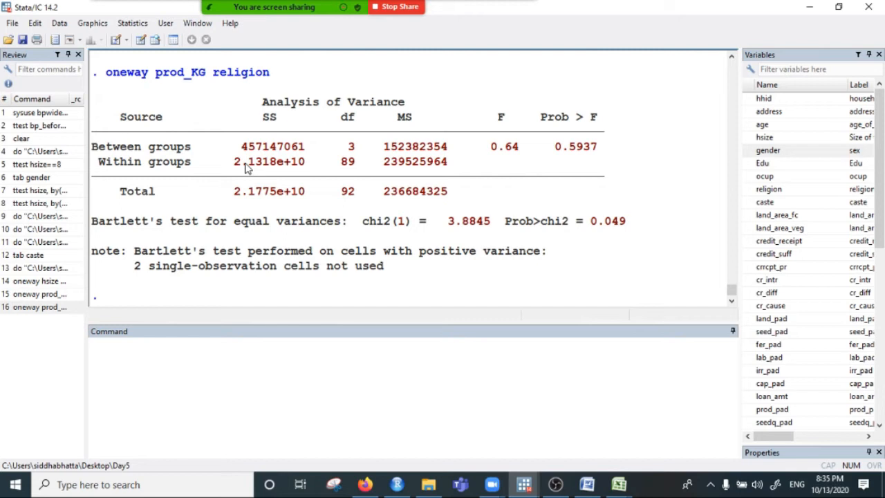
{"action": "left_click_drag", "start_coordinate": [227, 163], "coordinate": [301, 166]}
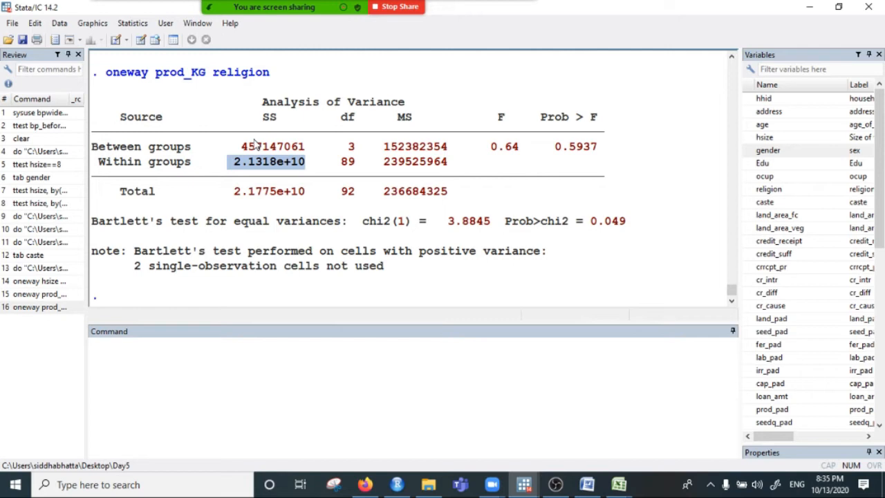
{"action": "left_click_drag", "start_coordinate": [237, 146], "coordinate": [309, 152]}
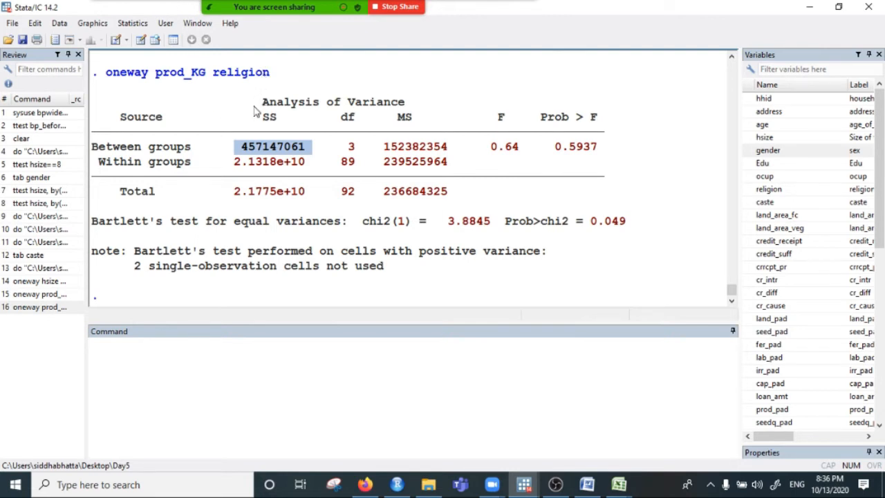
Switch to the Word notes and insert a page break below the ANOVA example groups.
{"action": "left_click", "coordinate": [172, 355]}
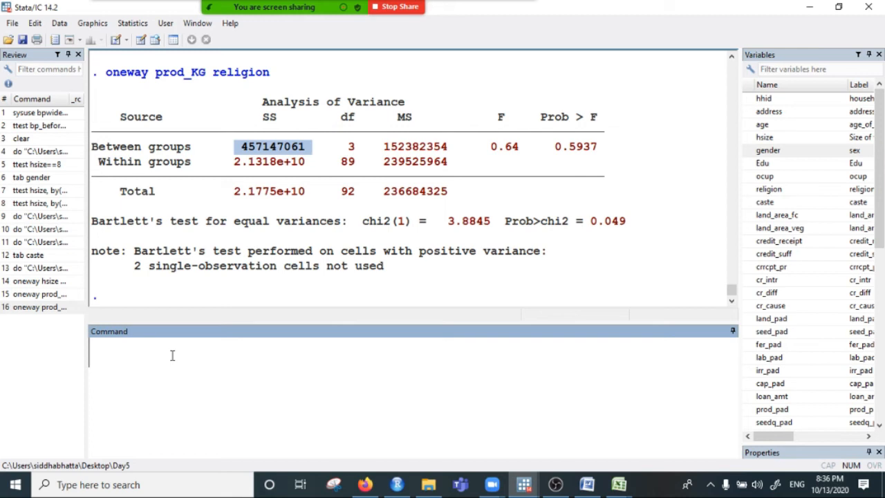
{"action": "scroll", "coordinate": [323, 325], "scroll_direction": "down", "scroll_amount": 8}
{"action": "scroll", "coordinate": [323, 333], "scroll_direction": "down", "scroll_amount": 10}
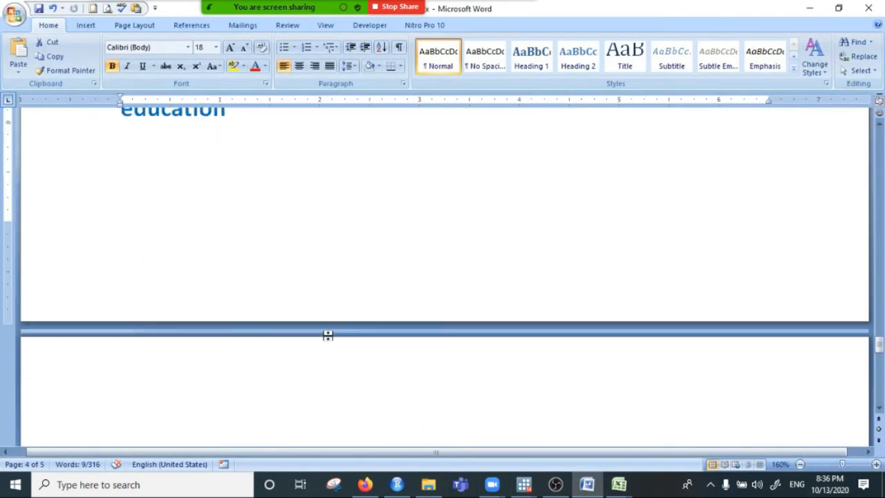
{"action": "scroll", "coordinate": [401, 336], "scroll_direction": "up", "scroll_amount": 10}
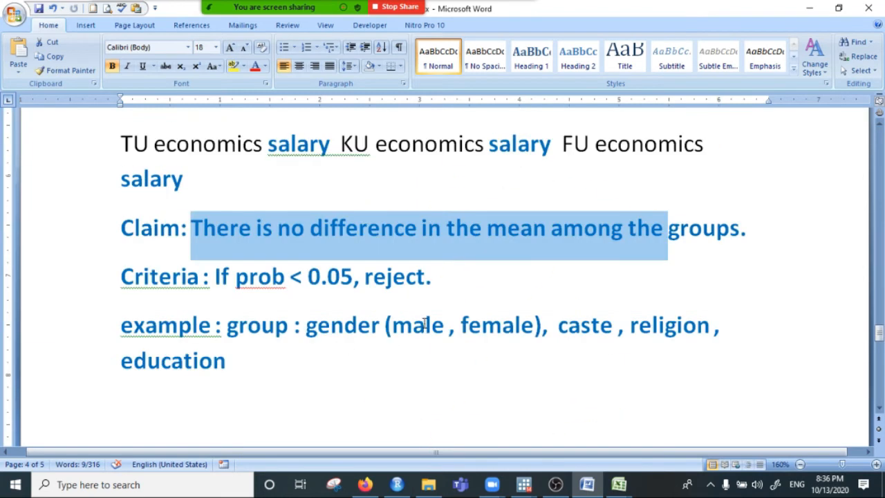
{"action": "scroll", "coordinate": [415, 318], "scroll_direction": "down", "scroll_amount": 10}
{"action": "scroll", "coordinate": [360, 256], "scroll_direction": "up", "scroll_amount": 2}
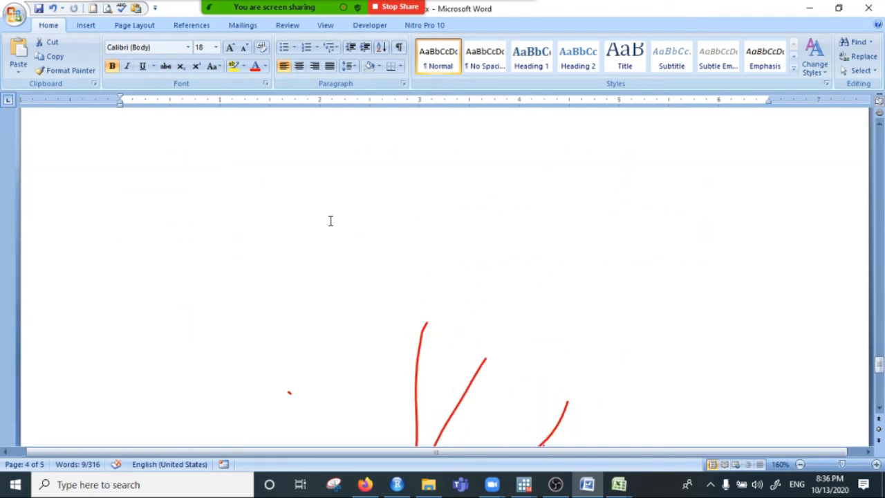
{"action": "left_click", "coordinate": [325, 203]}
{"action": "key", "text": "ctrl+Return"}
{"action": "scroll", "coordinate": [331, 203], "scroll_direction": "down", "scroll_amount": 5}
{"action": "scroll", "coordinate": [331, 202], "scroll_direction": "up", "scroll_amount": 8}
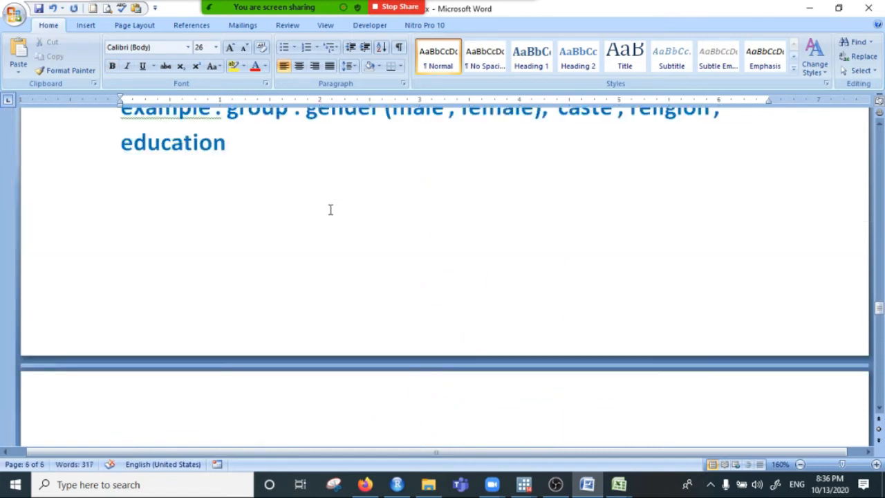
Write the line "Chi squared test : to check independence" on the new page.
{"action": "scroll", "coordinate": [219, 241], "scroll_direction": "down", "scroll_amount": 3}
{"action": "type", "text": "Chi s"}
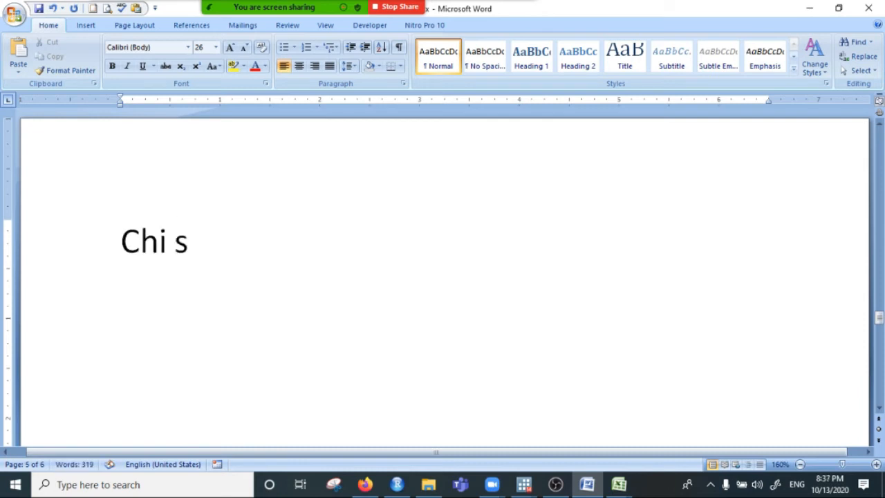
{"action": "type", "text": "quared"}
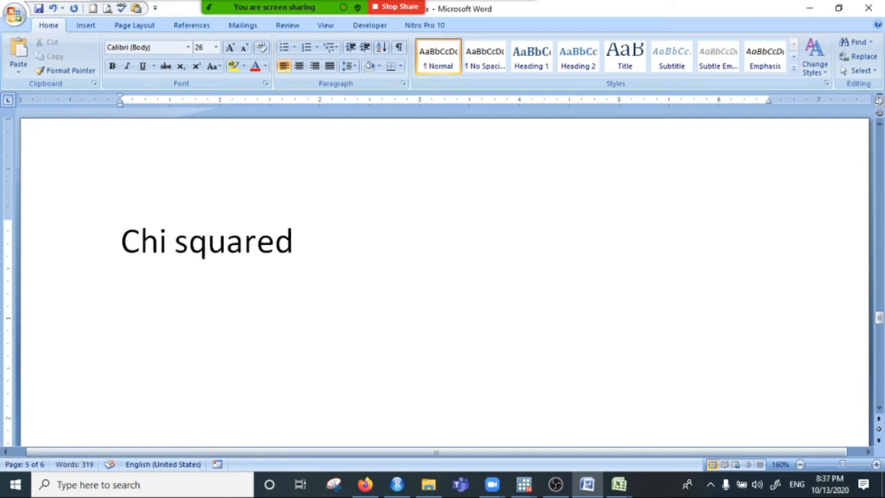
{"action": "type", "text": " test : to "}
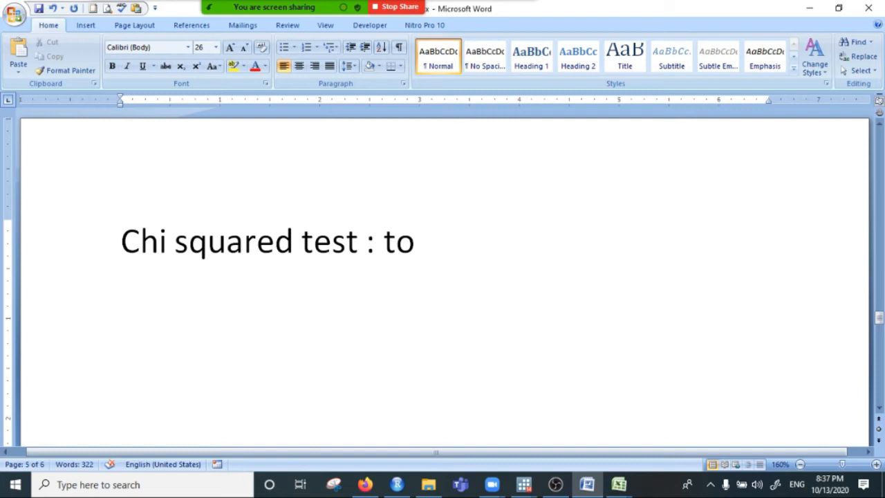
{"action": "type", "text": "check the"}
{"action": "type", "text": " i"}
{"action": "key", "text": "BackSpace"}
{"action": "key", "text": "BackSpace"}
{"action": "key", "text": "BackSpace"}
{"action": "key", "text": "BackSpace"}
{"action": "type", "text": "independen"}
{"action": "type", "text": "cr e"}
{"action": "key", "text": "BackSpace"}
{"action": "key", "text": "BackSpace"}
{"action": "key", "text": "BackSpace"}
{"action": "type", "text": "e"}
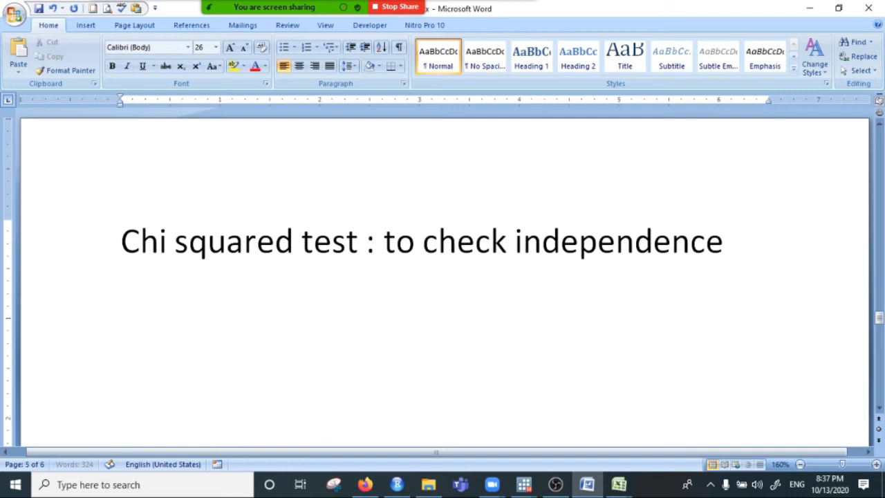
Complete the chi squared heading with "between the nominal variables:" and remove the space before the colon after "test".
{"action": "type", "text": " between "}
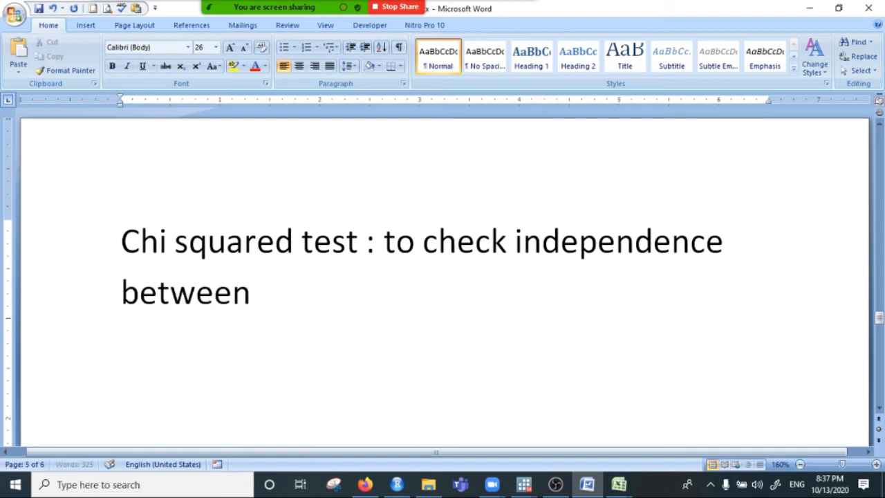
{"action": "type", "text": "the nom"}
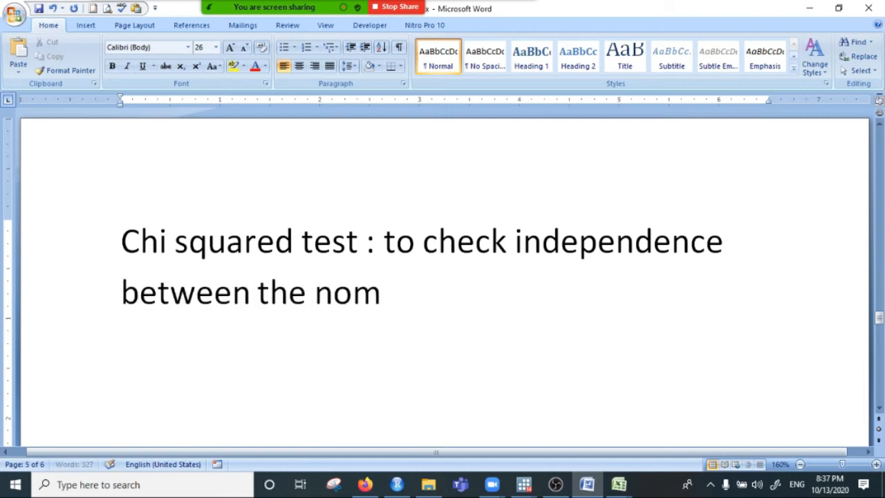
{"action": "type", "text": "inal vari"}
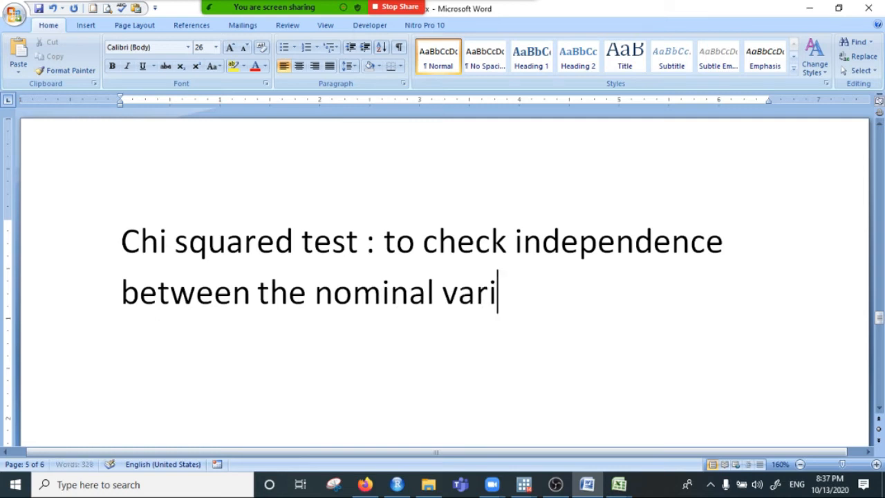
{"action": "type", "text": "ables"}
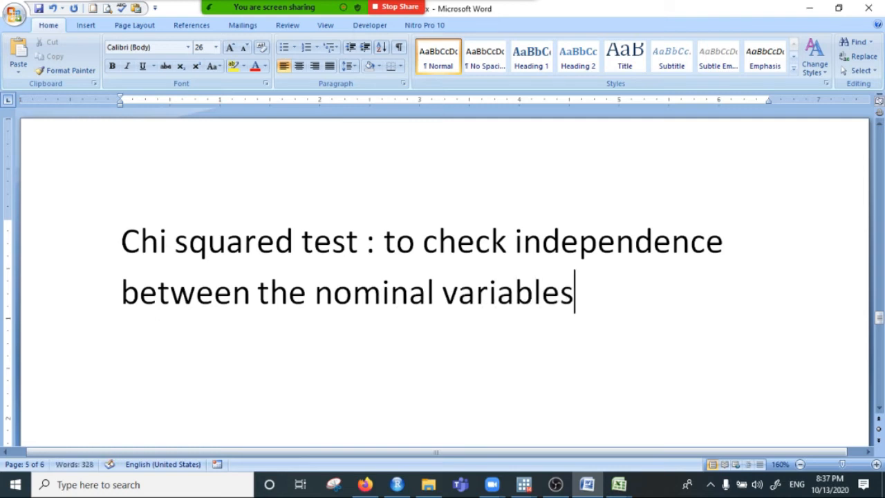
{"action": "type", "text": ":"}
{"action": "key", "text": "Return"}
{"action": "left_click", "coordinate": [363, 240]}
{"action": "key", "text": "BackSpace"}
{"action": "key", "text": "BackSpace"}
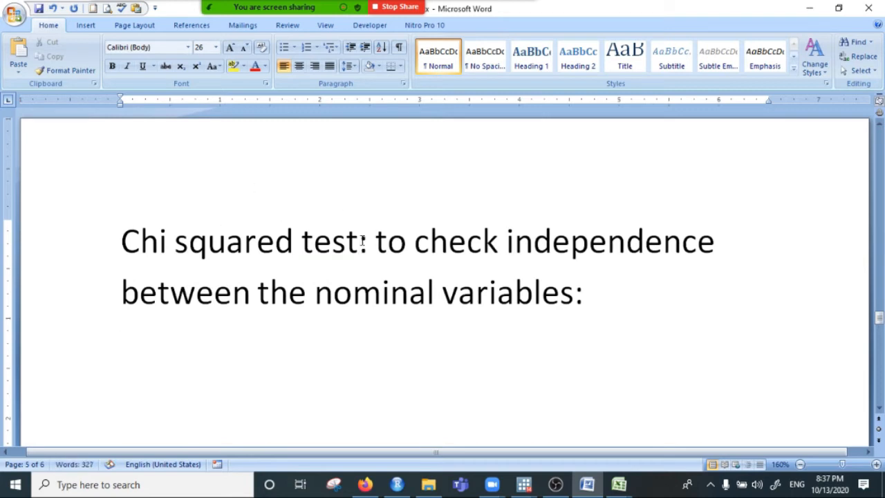
Write the example variables "Beauty" and "Intelligence" on the line below the heading, correcting the spelling of both words.
{"action": "left_click", "coordinate": [612, 311]}
{"action": "key", "text": "Down"}
{"action": "scroll", "coordinate": [610, 169], "scroll_direction": "down", "scroll_amount": 1}
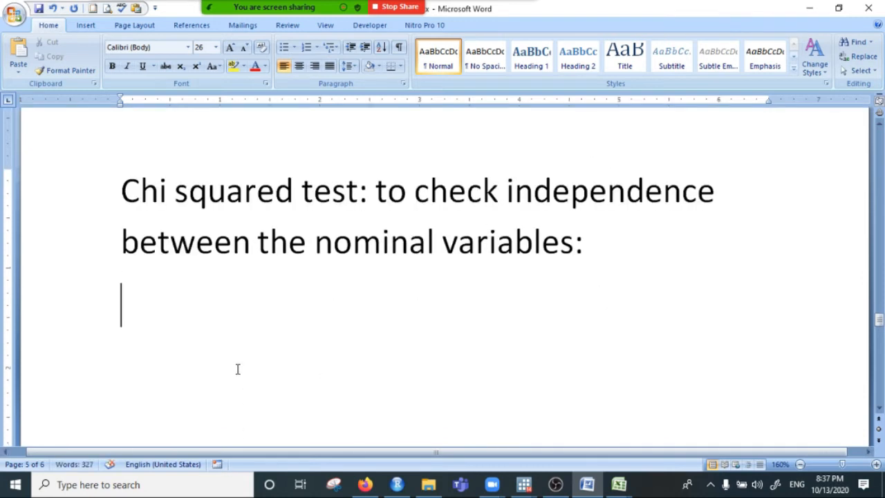
{"action": "type", "text": "Beuat"}
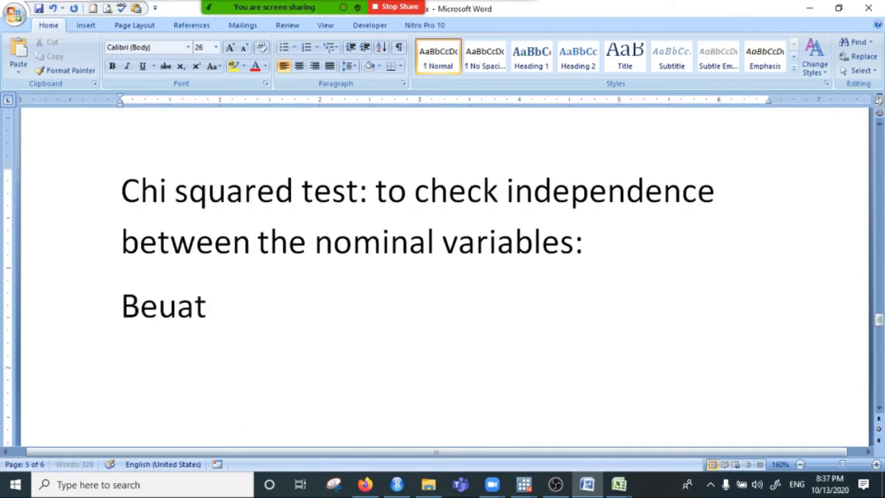
{"action": "type", "text": "y"}
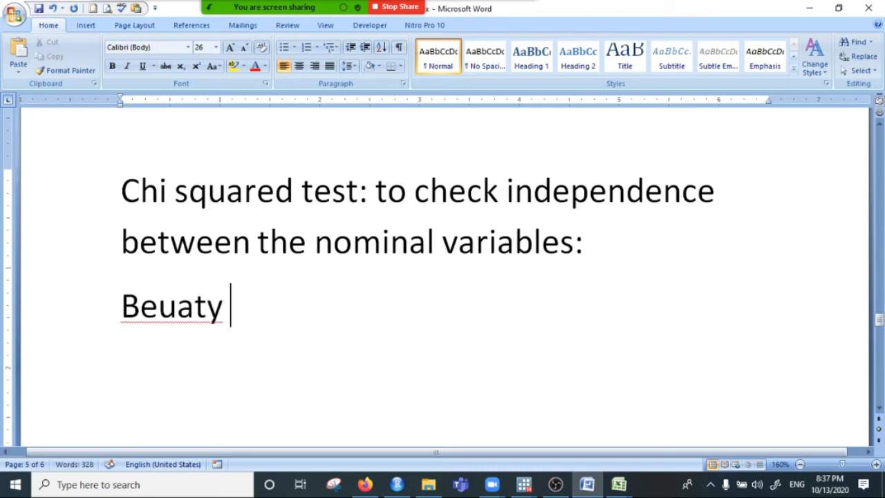
{"action": "left_click", "coordinate": [178, 308]}
{"action": "right_click", "coordinate": [177, 308]}
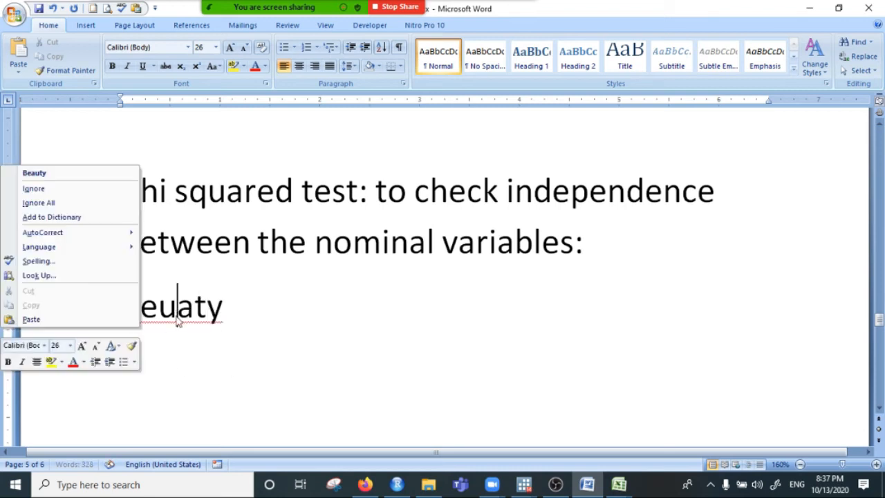
{"action": "left_click", "coordinate": [78, 173]}
{"action": "left_click", "coordinate": [320, 311]}
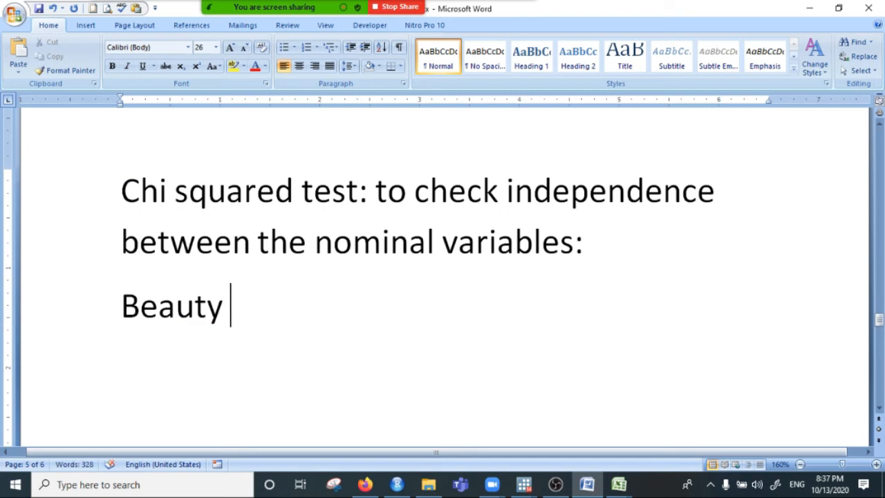
{"action": "type", "text": "Intelleneg"}
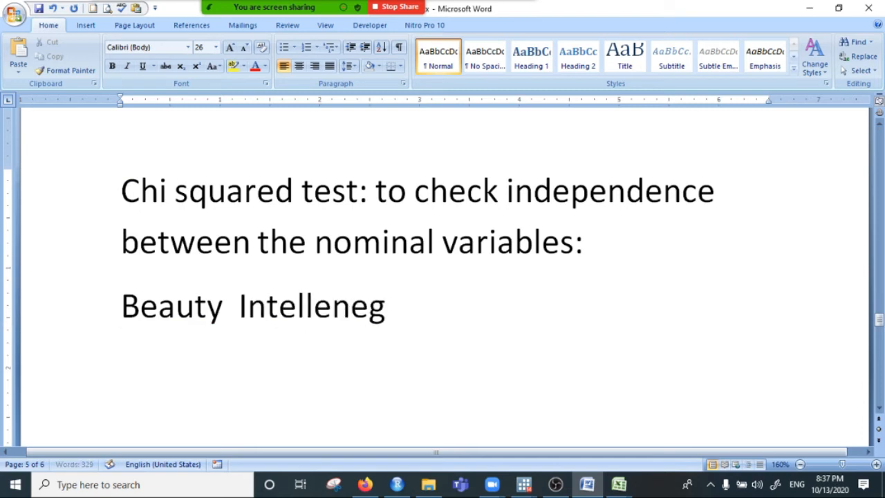
{"action": "type", "text": "ce"}
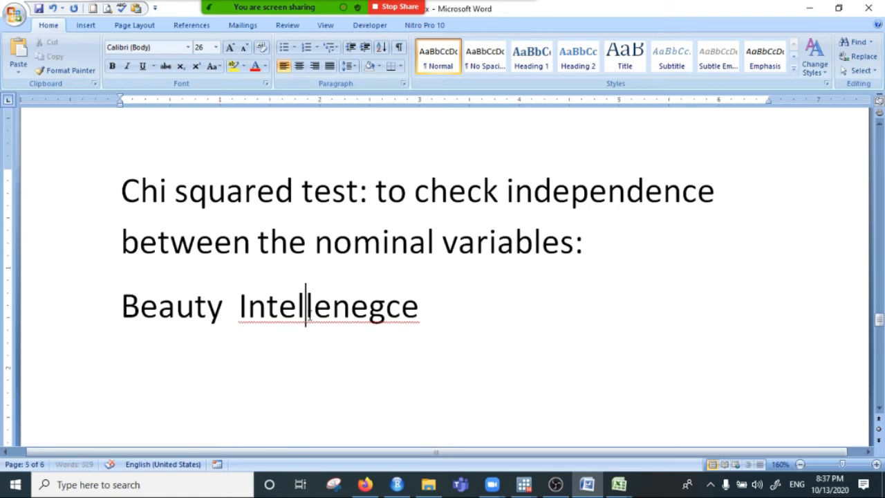
{"action": "right_click", "coordinate": [304, 316]}
{"action": "left_click", "coordinate": [138, 173]}
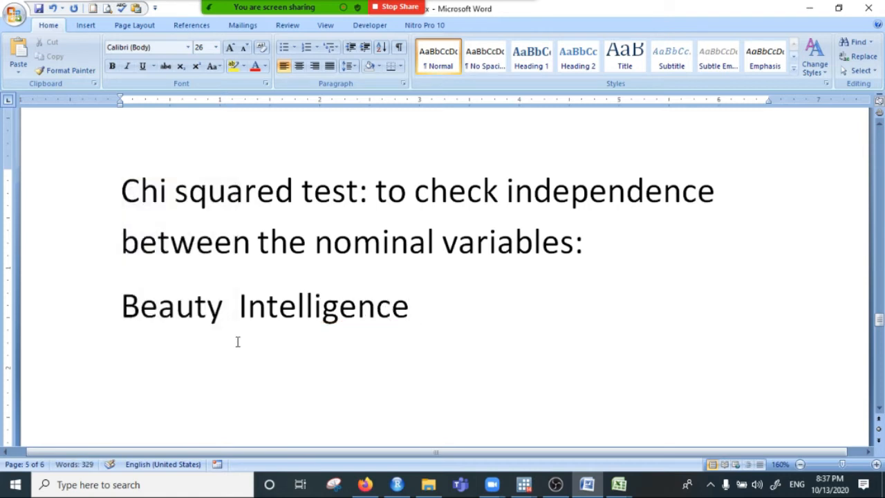
Point out the words "Beauty" and "Intelligence" in the example line as the two variables being compared.
{"action": "left_click", "coordinate": [176, 308]}
{"action": "left_click", "coordinate": [340, 307]}
{"action": "left_click", "coordinate": [170, 301]}
{"action": "left_click", "coordinate": [141, 313]}
{"action": "left_click", "coordinate": [338, 310]}
{"action": "left_click_drag", "start_coordinate": [158, 306], "coordinate": [203, 314]}
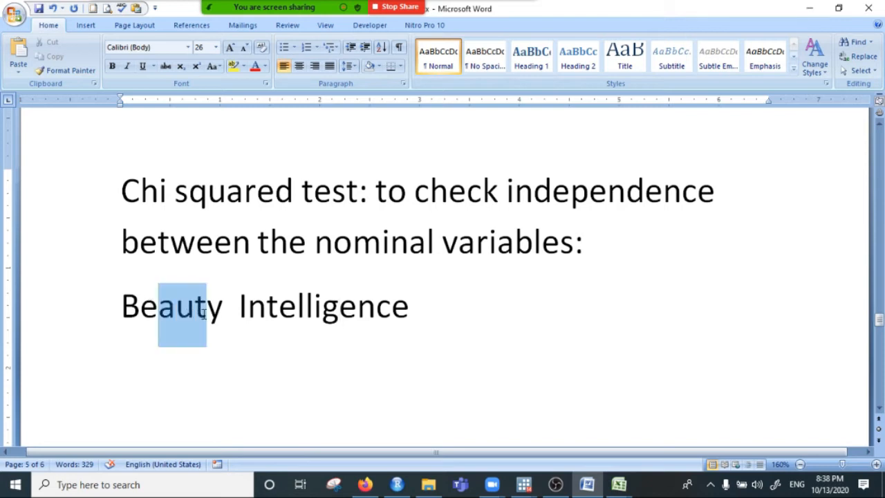
{"action": "left_click", "coordinate": [294, 313]}
{"action": "left_click", "coordinate": [243, 307]}
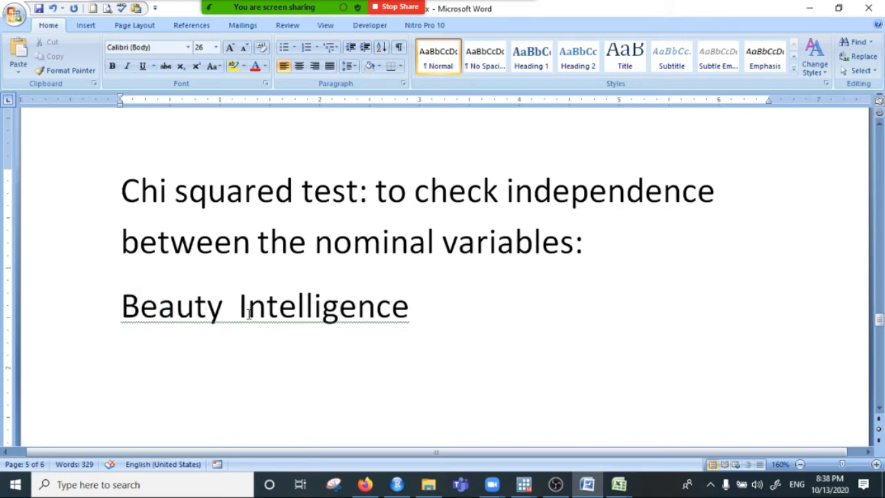
{"action": "left_click", "coordinate": [175, 315]}
{"action": "left_click", "coordinate": [225, 314]}
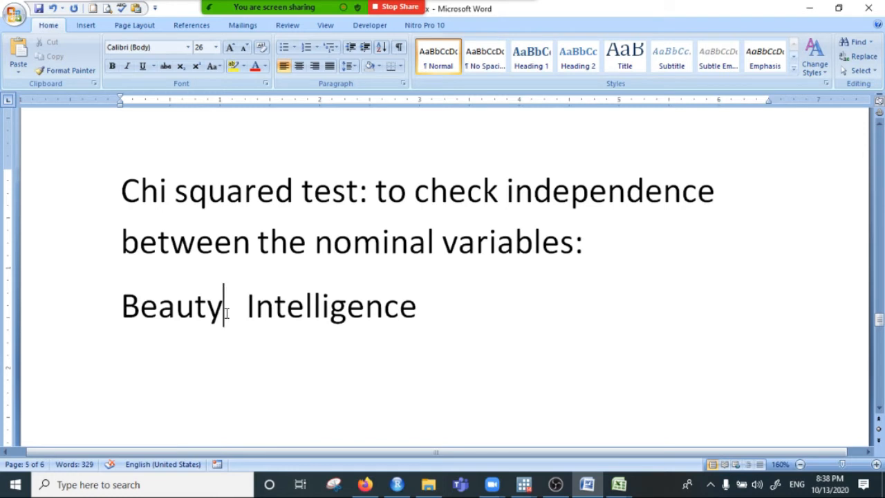
{"action": "left_click", "coordinate": [491, 310]}
{"action": "left_click", "coordinate": [165, 311]}
{"action": "left_click", "coordinate": [301, 303]}
{"action": "left_click", "coordinate": [211, 294]}
{"action": "left_click", "coordinate": [321, 301]}
{"action": "left_click", "coordinate": [224, 300]}
{"action": "left_click", "coordinate": [304, 299]}
{"action": "left_click", "coordinate": [176, 304]}
{"action": "left_click", "coordinate": [227, 315]}
{"action": "left_click", "coordinate": [314, 304]}
{"action": "left_click", "coordinate": [209, 311]}
{"action": "left_click", "coordinate": [222, 313]}
{"action": "left_click", "coordinate": [455, 318]}
Replace the Beauty and Intelligence example line with "gender religion".
{"action": "left_click_drag", "start_coordinate": [456, 318], "coordinate": [139, 316]}
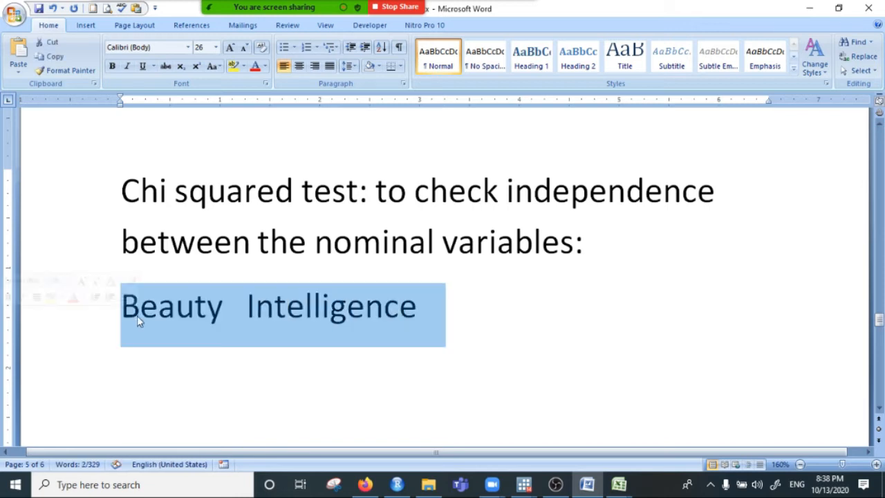
{"action": "type", "text": "gender "}
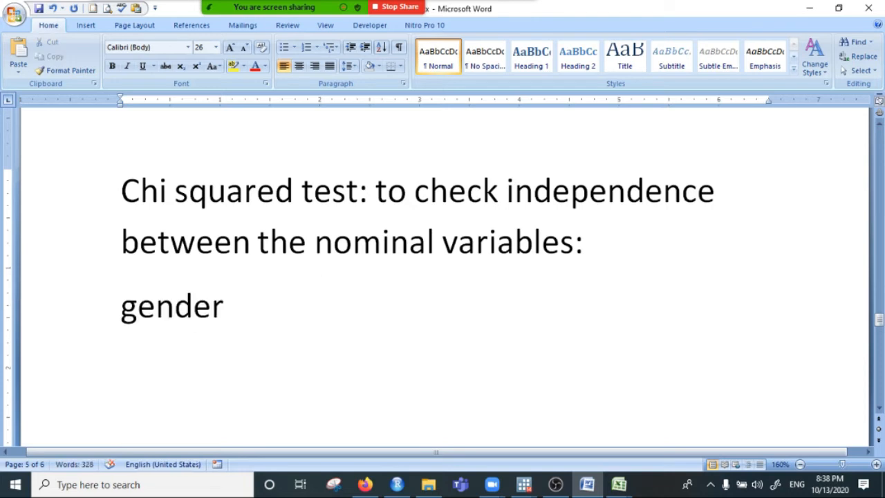
{"action": "type", "text": "h"}
{"action": "key", "text": "BackSpace"}
{"action": "type", "text": "reli"}
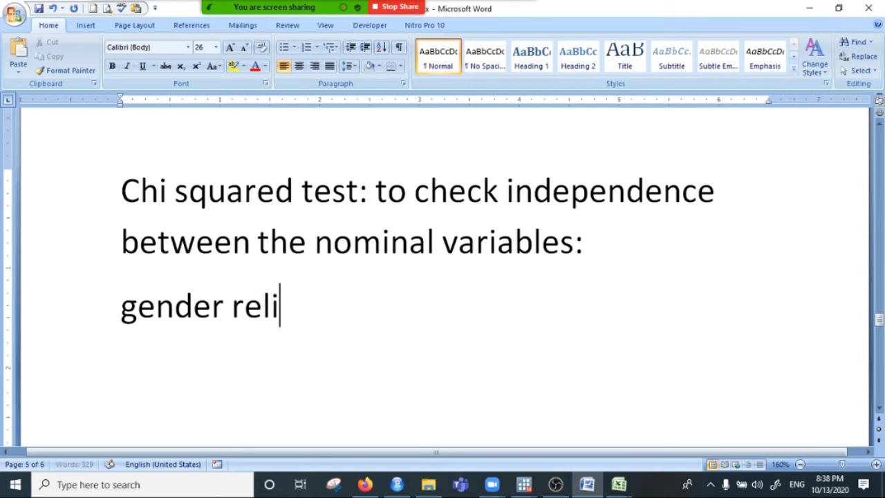
{"action": "type", "text": "gion"}
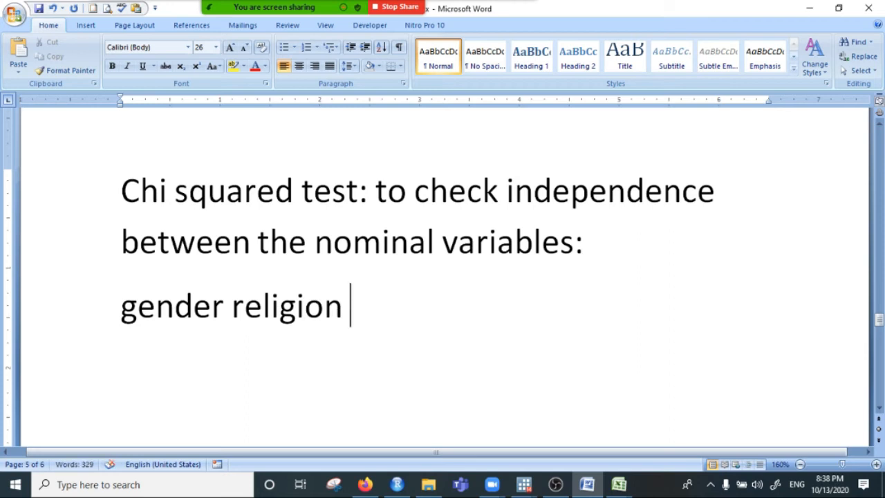
Highlight the "gender religion" line and point out each of its two variables.
{"action": "left_click", "coordinate": [194, 314]}
{"action": "left_click", "coordinate": [280, 308]}
{"action": "left_click", "coordinate": [366, 327]}
{"action": "left_click_drag", "start_coordinate": [148, 301], "coordinate": [370, 314]}
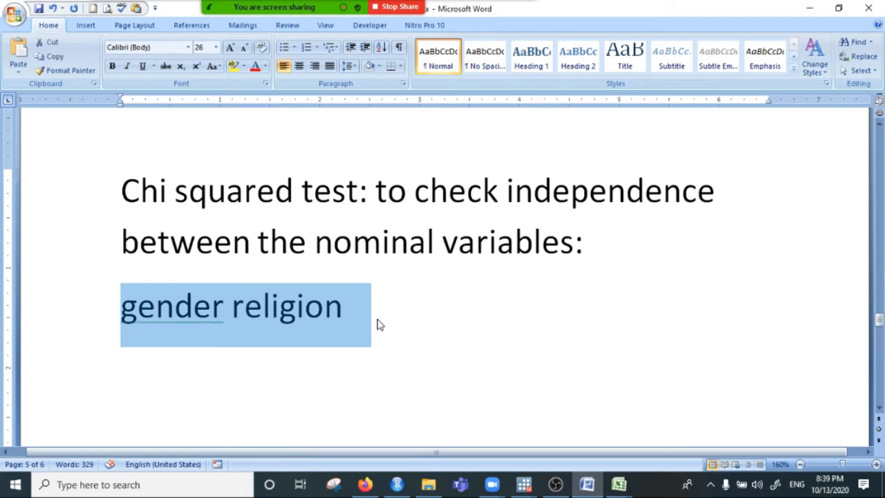
{"action": "left_click", "coordinate": [361, 309]}
{"action": "left_click", "coordinate": [170, 305]}
{"action": "left_click", "coordinate": [297, 306]}
Add the line "claim: There is no relationship between the two variables." below "gender religion".
{"action": "left_click", "coordinate": [341, 309]}
{"action": "key", "text": "Return"}
{"action": "type", "text": "cliam"}
{"action": "key", "text": "BackSpace"}
{"action": "key", "text": "BackSpace"}
{"action": "key", "text": "BackSpace"}
{"action": "type", "text": "aim: "}
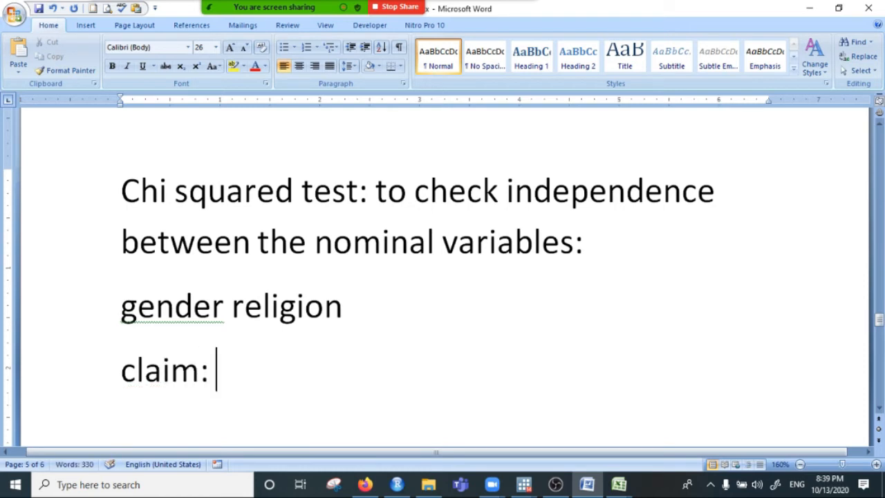
{"action": "type", "text": "There is n"}
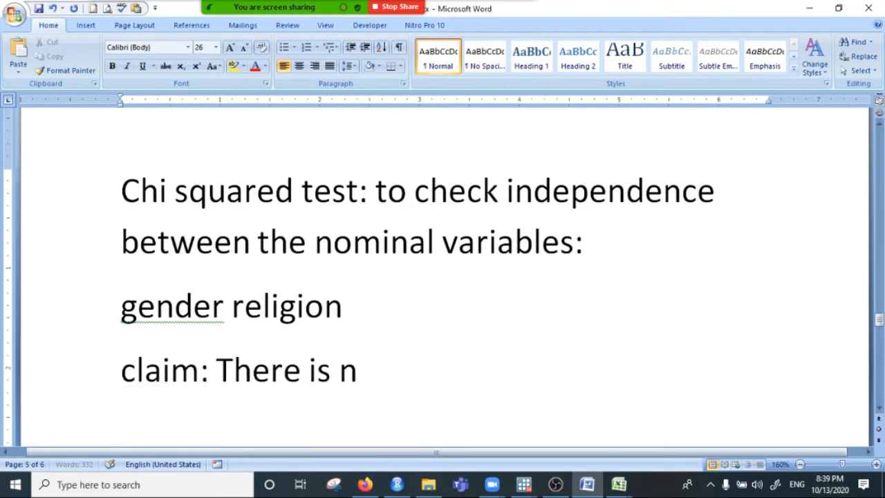
{"action": "type", "text": "o relat"}
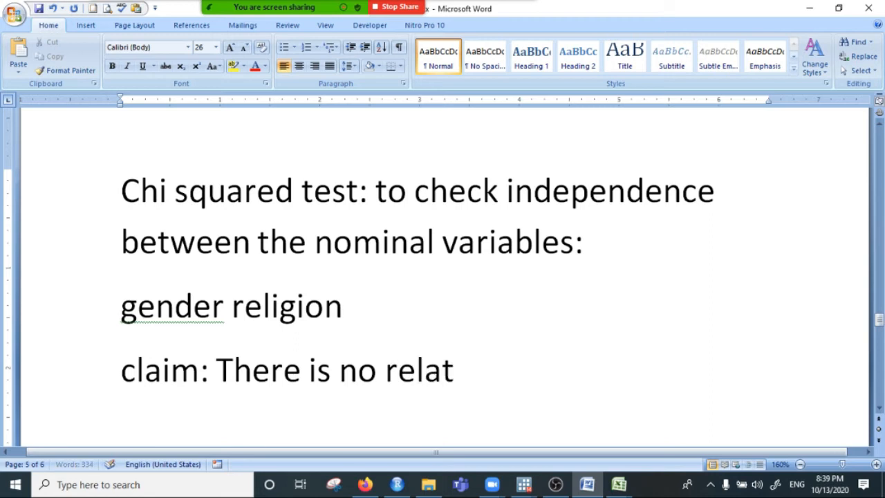
{"action": "type", "text": "ionship"}
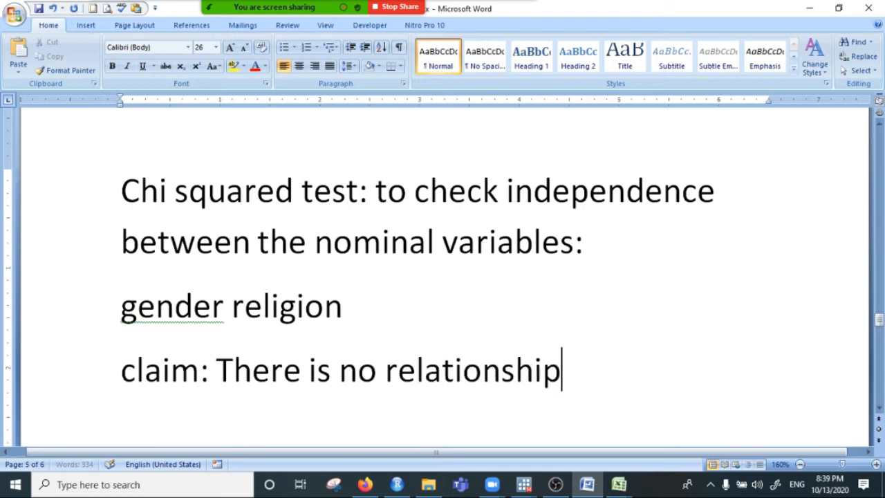
{"action": "type", "text": " between t"}
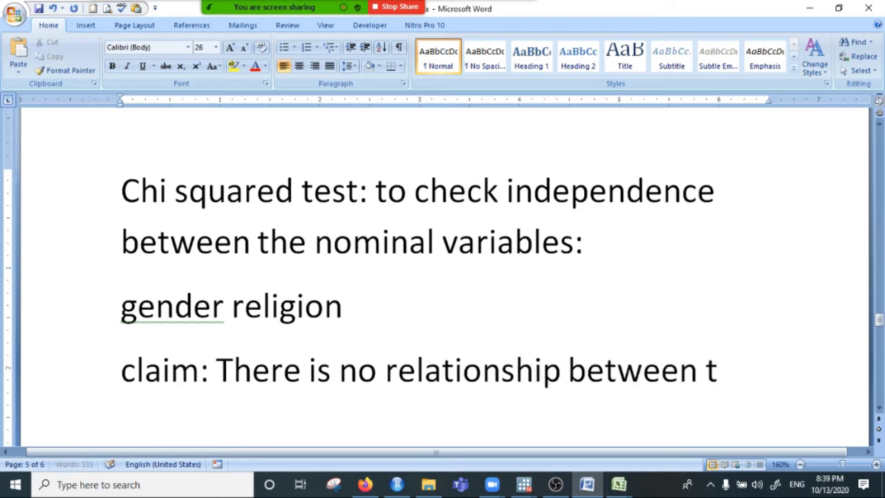
{"action": "type", "text": "he two variables."}
Start a new line for the conclusion below the claim.
{"action": "scroll", "coordinate": [348, 348], "scroll_direction": "down", "scroll_amount": 2}
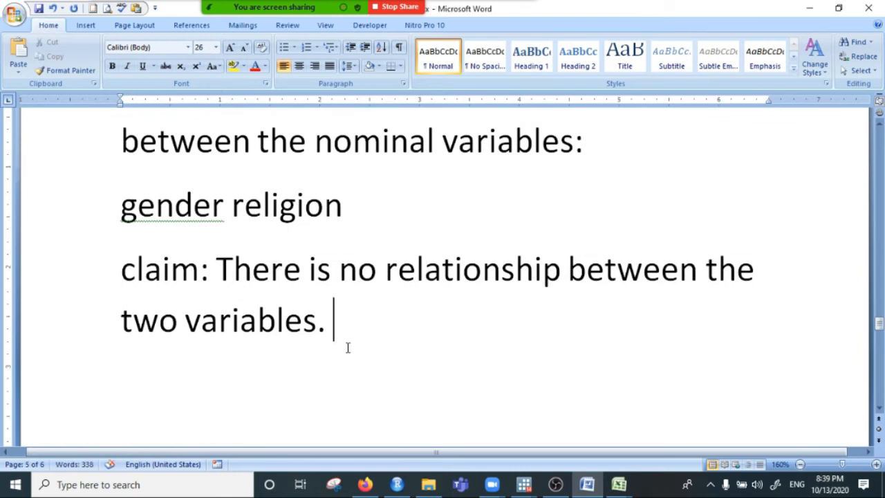
{"action": "key", "text": "Return"}
{"action": "type", "text": "Cocl"}
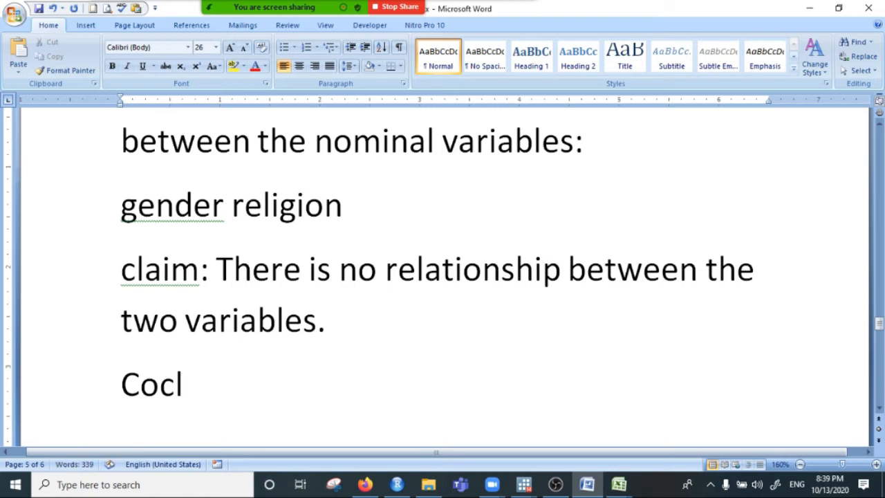
{"action": "key", "text": "BackSpace"}
{"action": "type", "text": "lucions"}
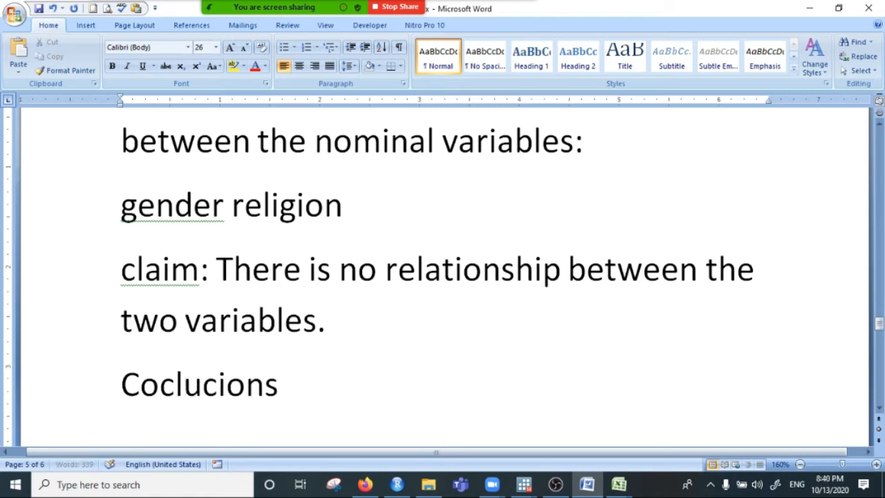
{"action": "key", "text": "BackSpace"}
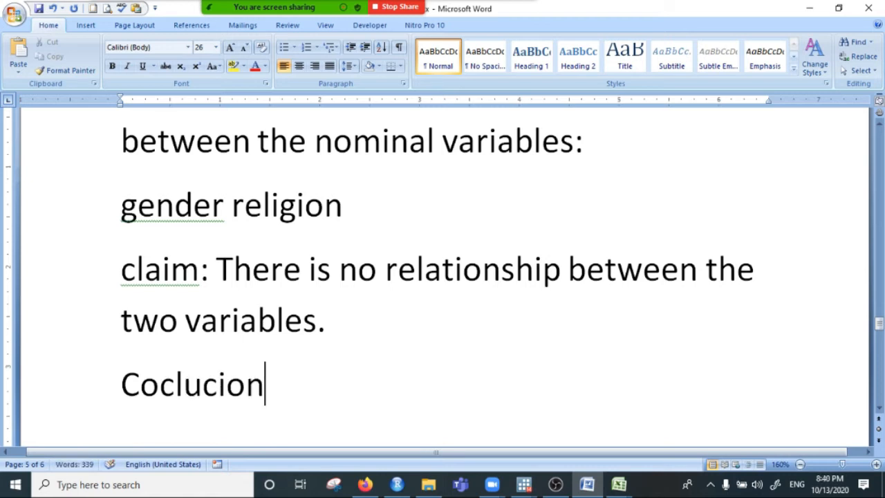
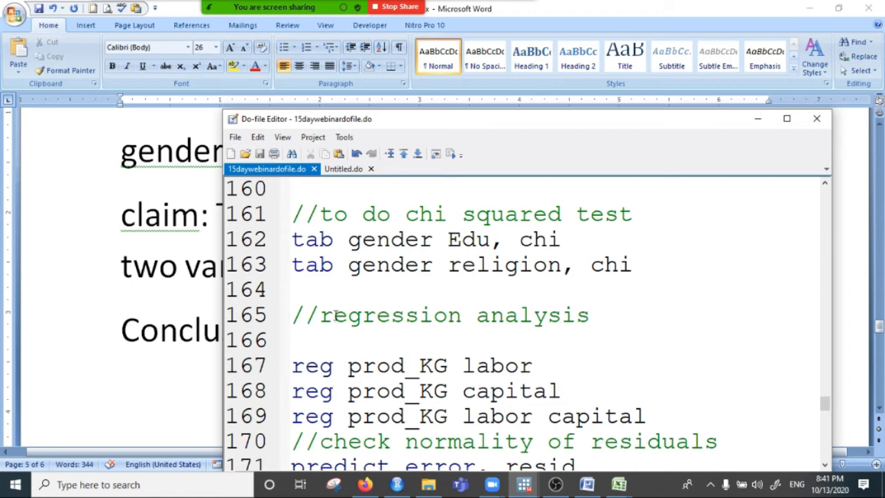
Switch to the main Stata window and tabulate the gender variable with "tab gender".
{"action": "left_click", "coordinate": [461, 239]}
{"action": "left_click", "coordinate": [526, 488]}
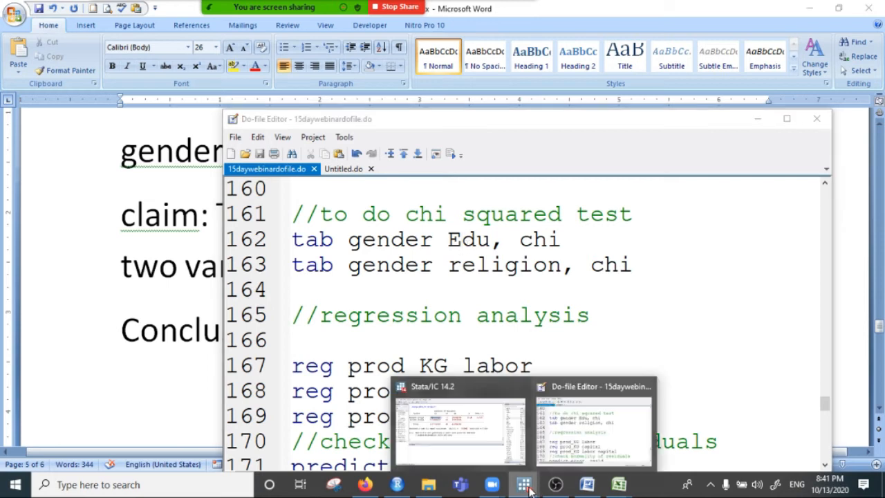
{"action": "left_click", "coordinate": [460, 421]}
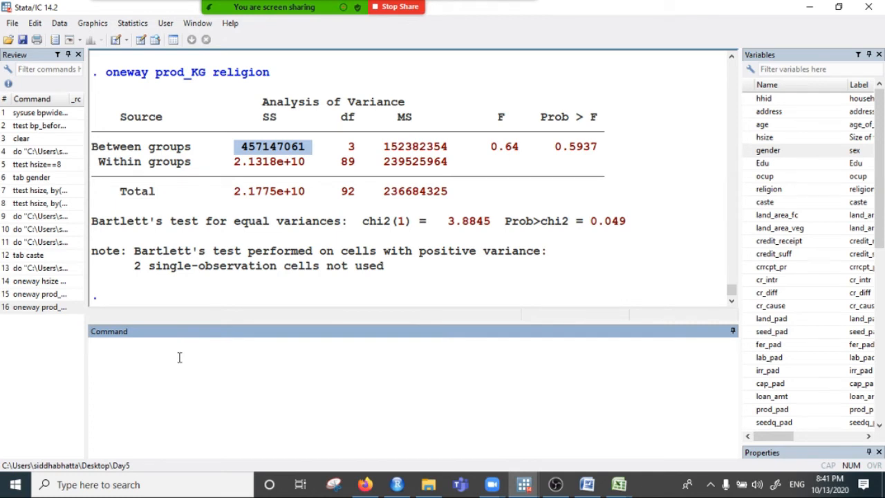
{"action": "type", "text": "tab gender"}
{"action": "key", "text": "Return"}
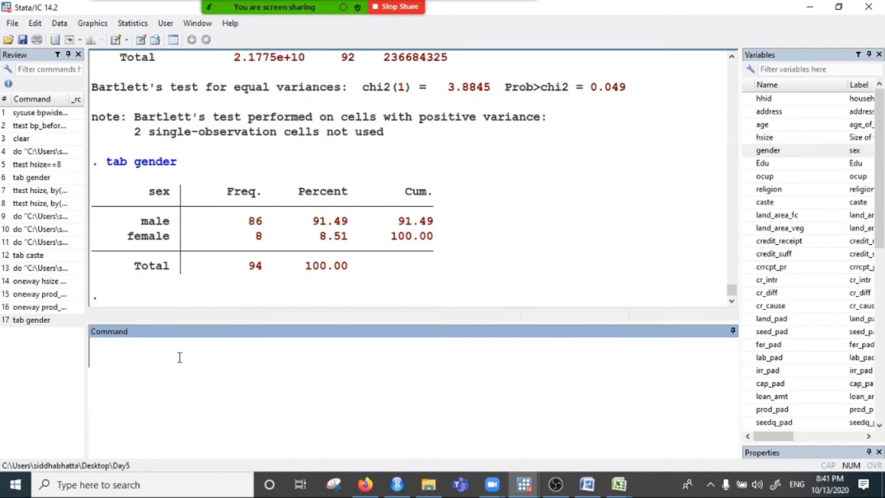
Tabulate the credit receipt variable with "tab credit_receipt".
{"action": "type", "text": "tab c"}
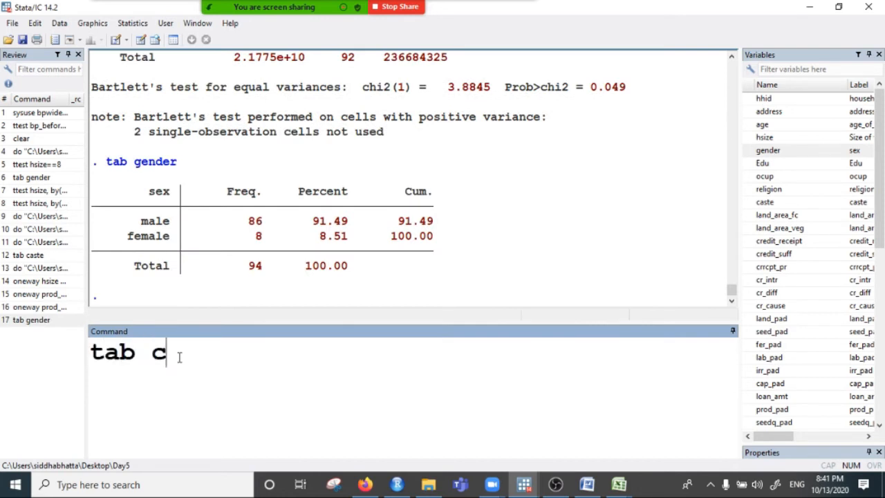
{"action": "type", "text": "redit"}
{"action": "key", "text": "BackSpace"}
{"action": "type", "text": "_"}
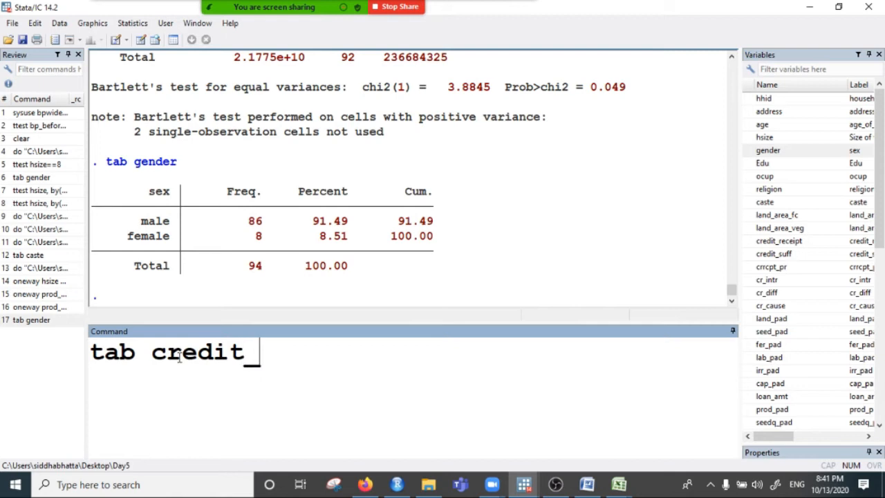
{"action": "type", "text": "receipt"}
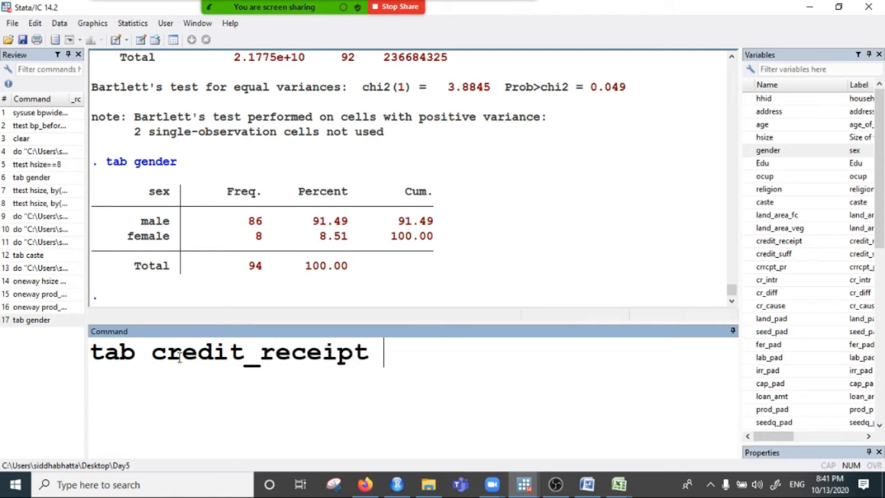
{"action": "key", "text": "Return"}
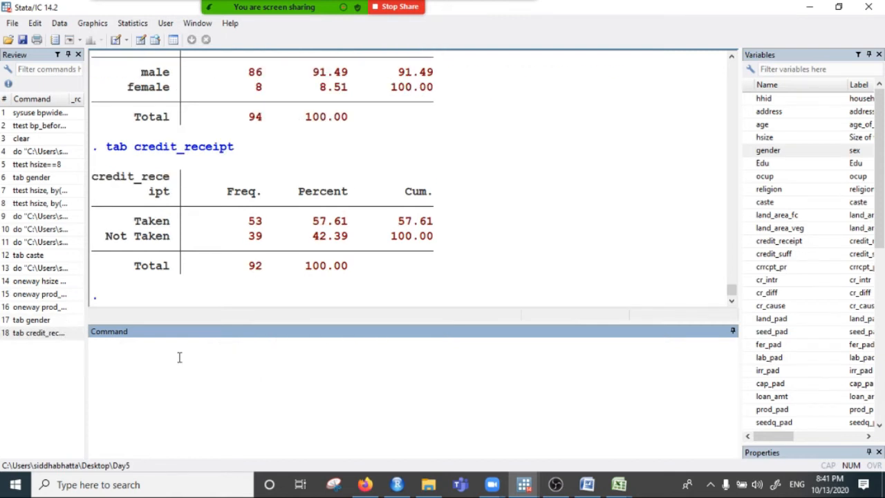
Cross-tabulate gender against credit receipt with "tab gender credit_receipt".
{"action": "type", "text": "tab "}
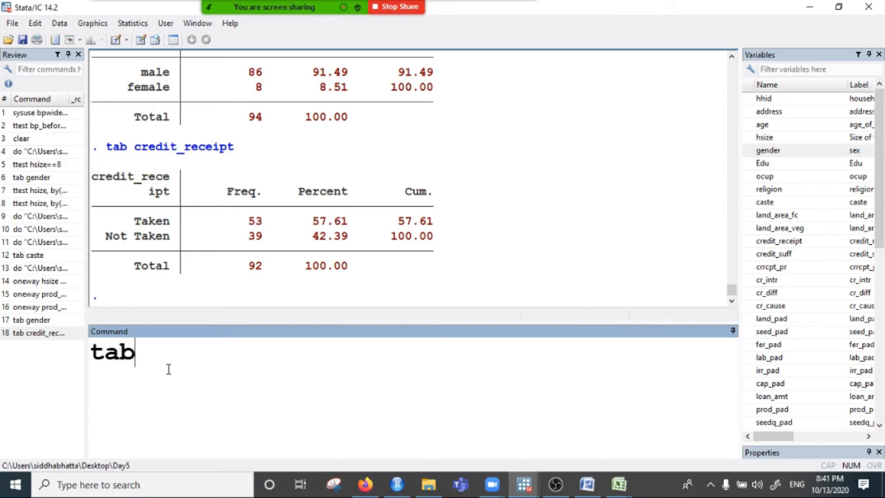
{"action": "type", "text": "gender credit_receipt"}
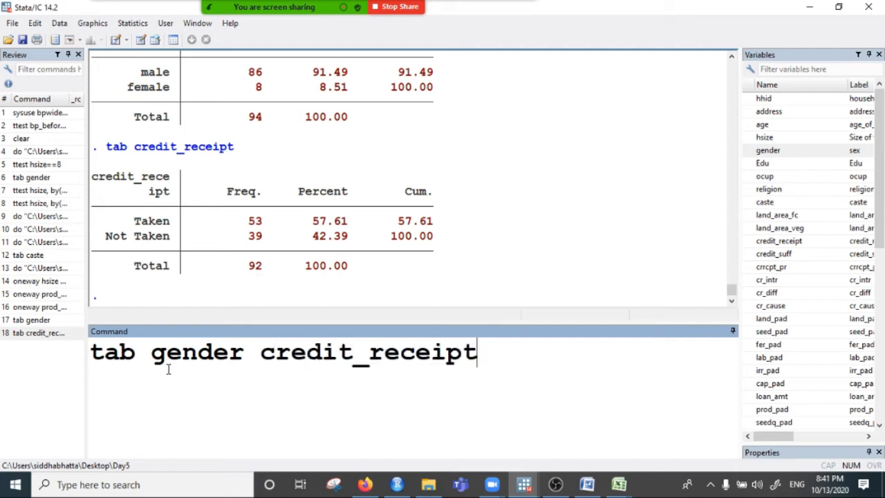
{"action": "key", "text": "Return"}
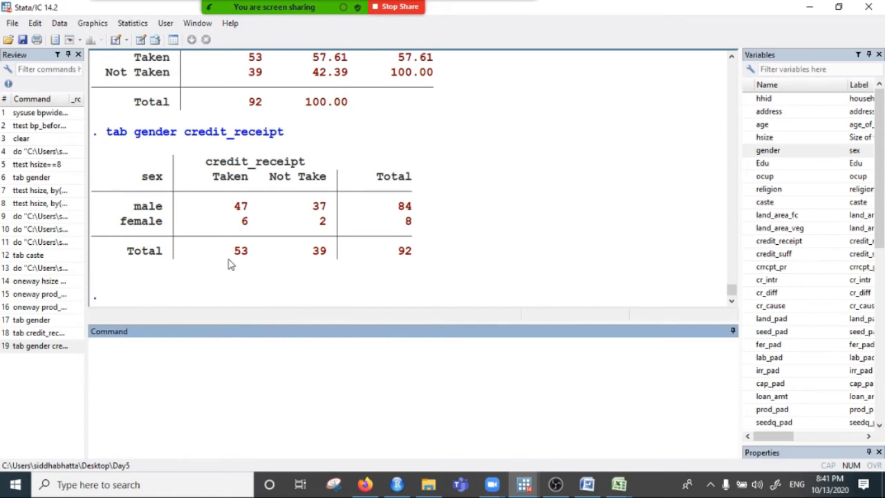
Examine the male and female rows and the sex and credit_receipt headings of the two-way table, highlighting each.
{"action": "left_click_drag", "start_coordinate": [133, 206], "coordinate": [334, 208]}
{"action": "left_click", "coordinate": [238, 228]}
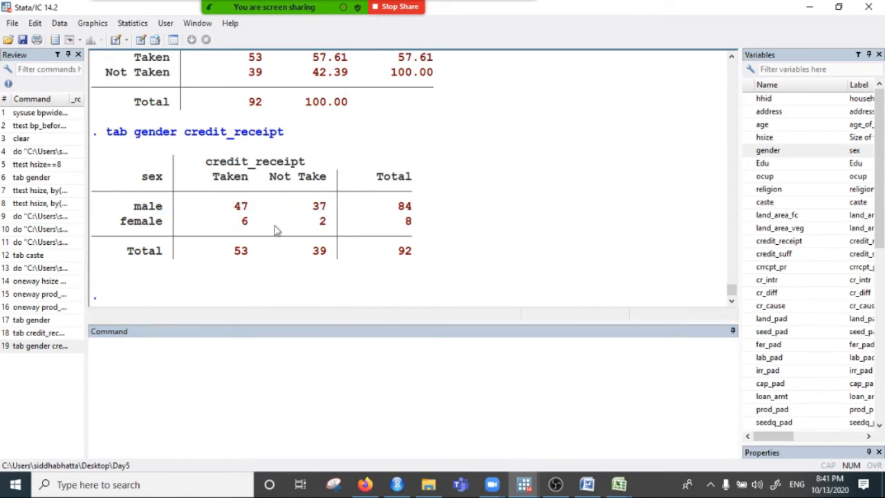
{"action": "left_click_drag", "start_coordinate": [117, 222], "coordinate": [174, 223]}
{"action": "left_click_drag", "start_coordinate": [229, 222], "coordinate": [468, 231]}
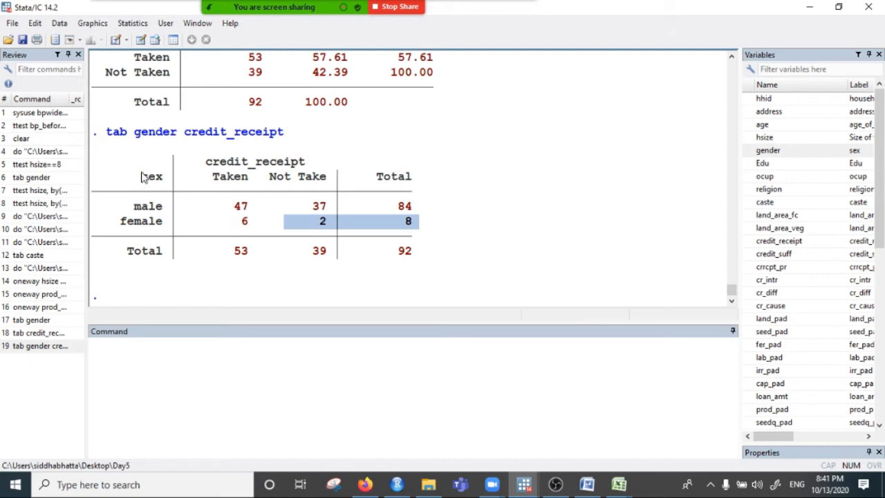
{"action": "left_click_drag", "start_coordinate": [141, 175], "coordinate": [147, 245]}
{"action": "left_click_drag", "start_coordinate": [227, 161], "coordinate": [367, 161]}
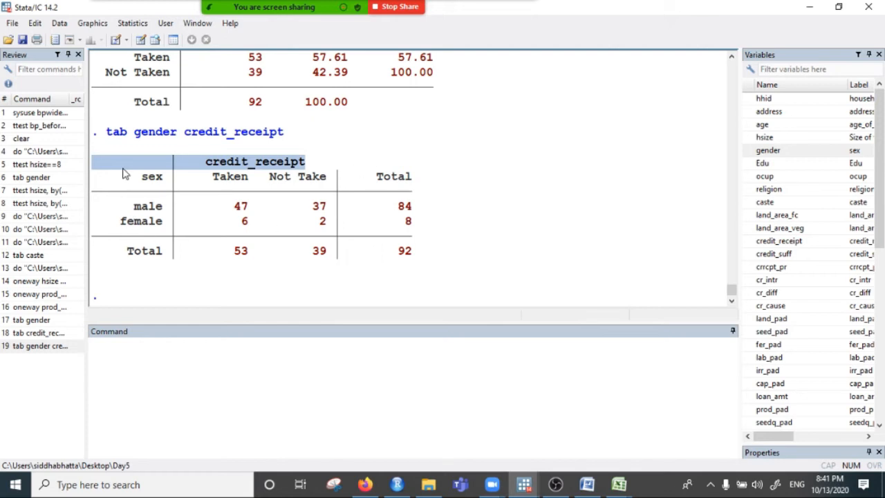
{"action": "left_click", "coordinate": [275, 166]}
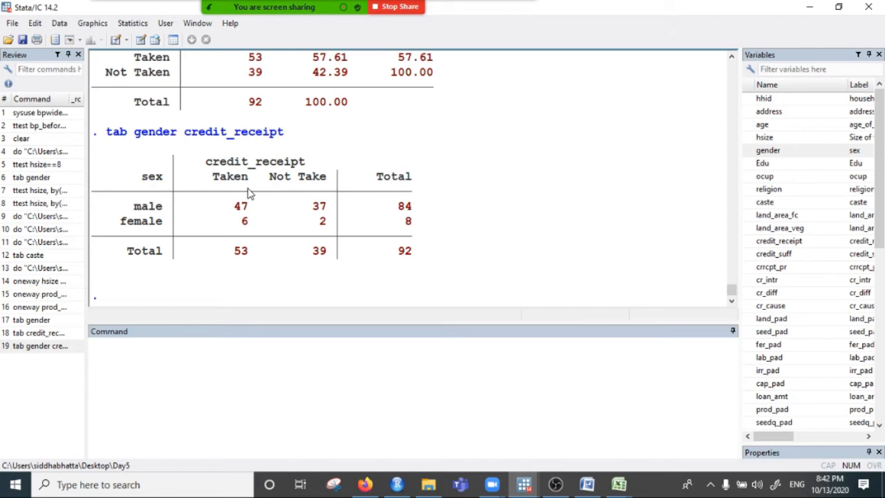
{"action": "left_click_drag", "start_coordinate": [148, 206], "coordinate": [148, 224]}
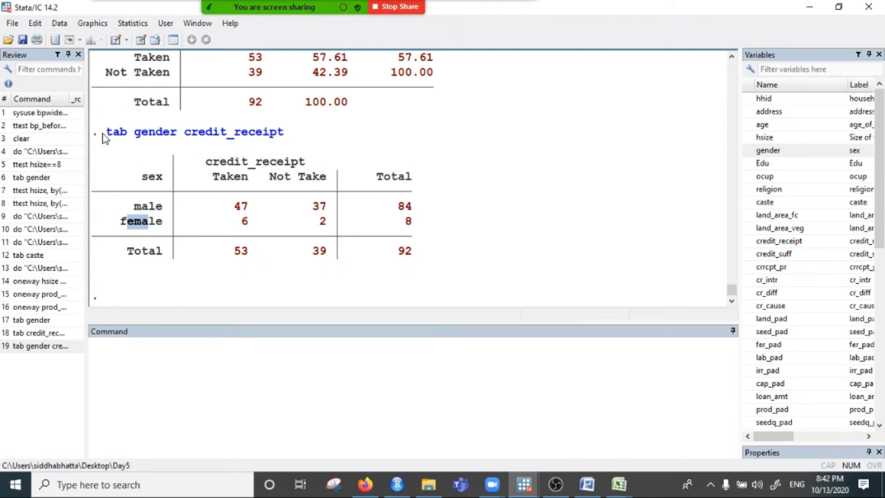
Reuse the cross-tabulation command with the chi option, running "tab gender credit_receipt, chi" for the chi-squared test.
{"action": "left_click_drag", "start_coordinate": [103, 132], "coordinate": [282, 131]}
{"action": "right_click", "coordinate": [247, 129]}
{"action": "left_click", "coordinate": [266, 137]}
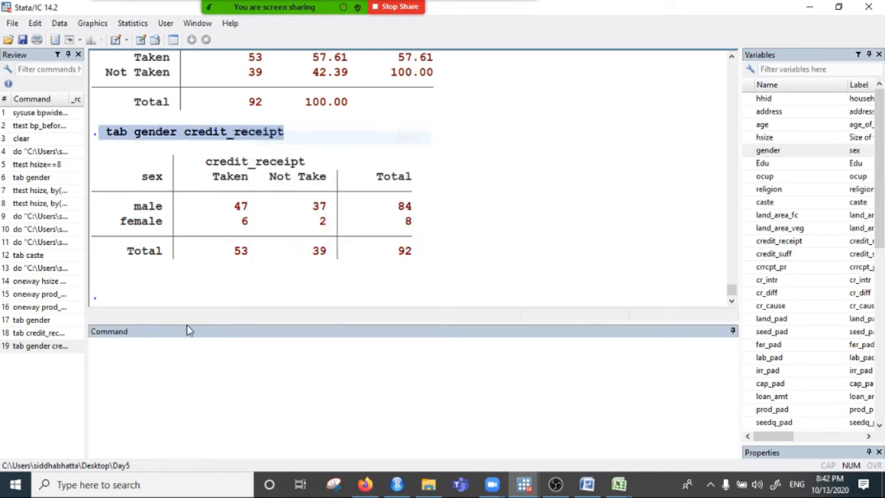
{"action": "left_click", "coordinate": [143, 351]}
{"action": "key", "text": "ctrl+v"}
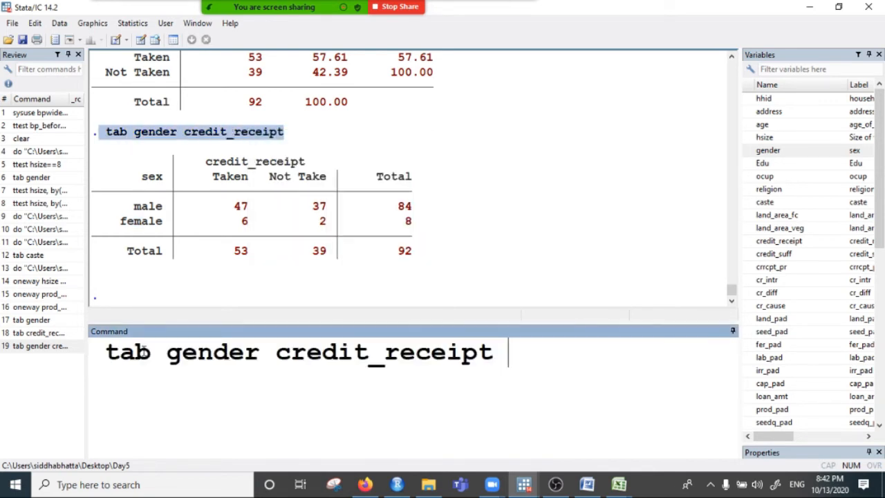
{"action": "type", "text": ", chi"}
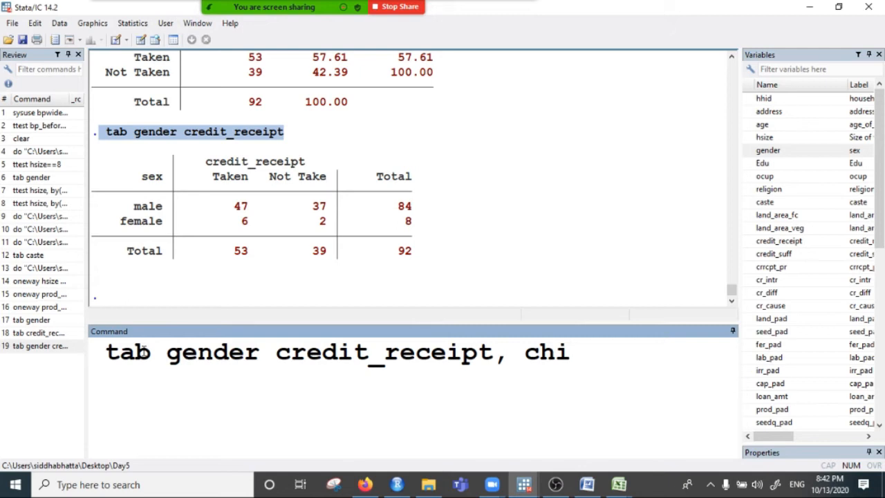
{"action": "key", "text": "Return"}
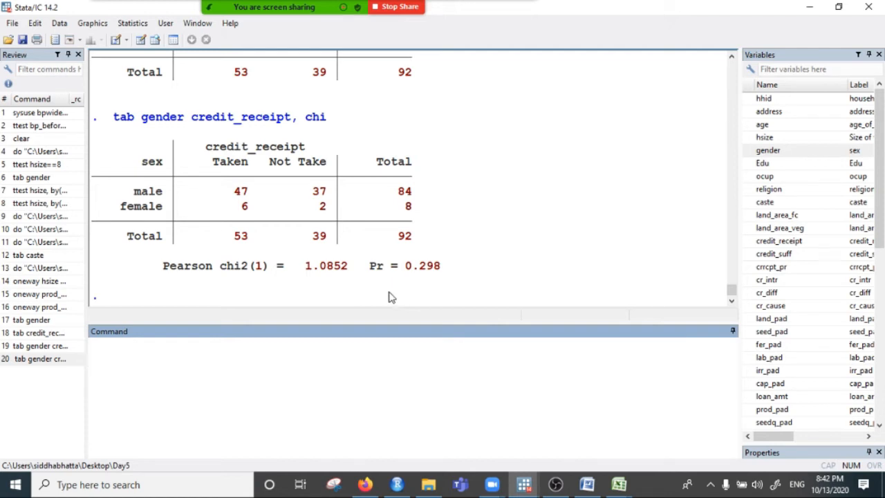
Write the note "claim: no relationship" on the command line without running it.
{"action": "type", "text": "clima"}
{"action": "key", "text": "BackSpace"}
{"action": "key", "text": "BackSpace"}
{"action": "key", "text": "BackSpace"}
{"action": "type", "text": "ai"}
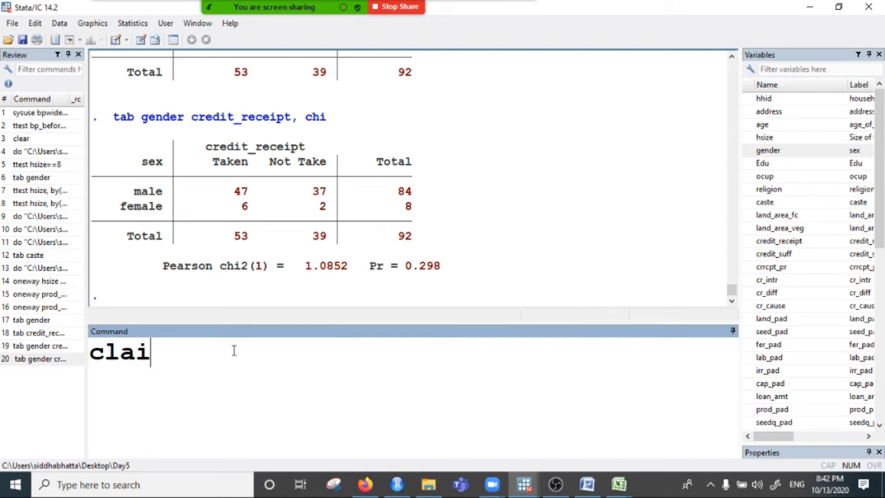
{"action": "type", "text": "m: no"}
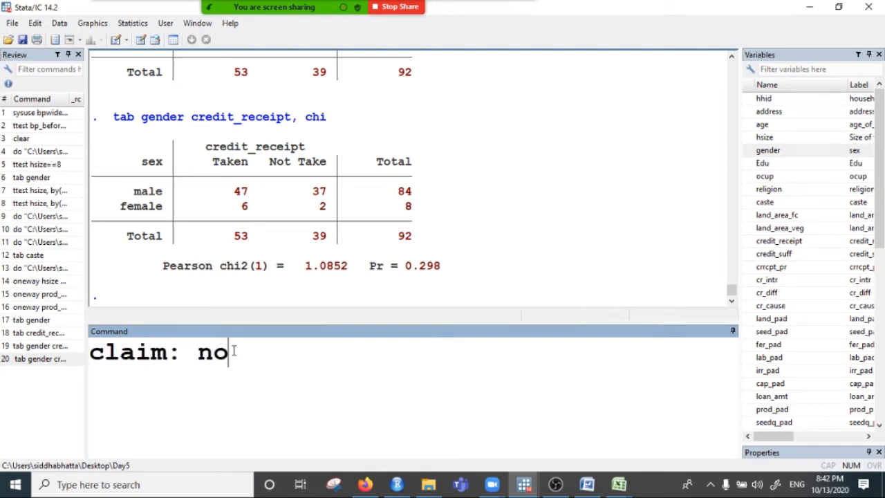
{"action": "type", "text": " relatio"}
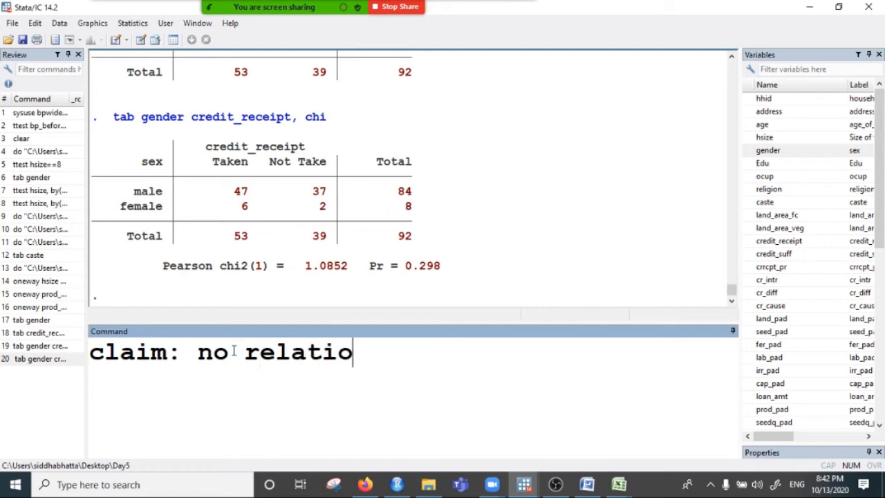
{"action": "type", "text": "nshio"}
{"action": "key", "text": "BackSpace"}
{"action": "type", "text": "p"}
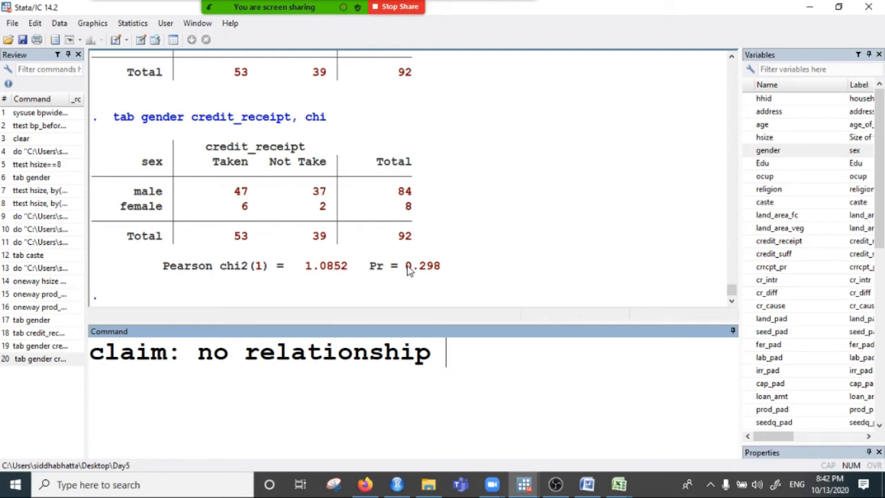
Highlight the chi-squared test's p-value and extend the claim note with ". sincep>0.05, the claim cannot be rejected.".
{"action": "left_click_drag", "start_coordinate": [407, 267], "coordinate": [449, 268]}
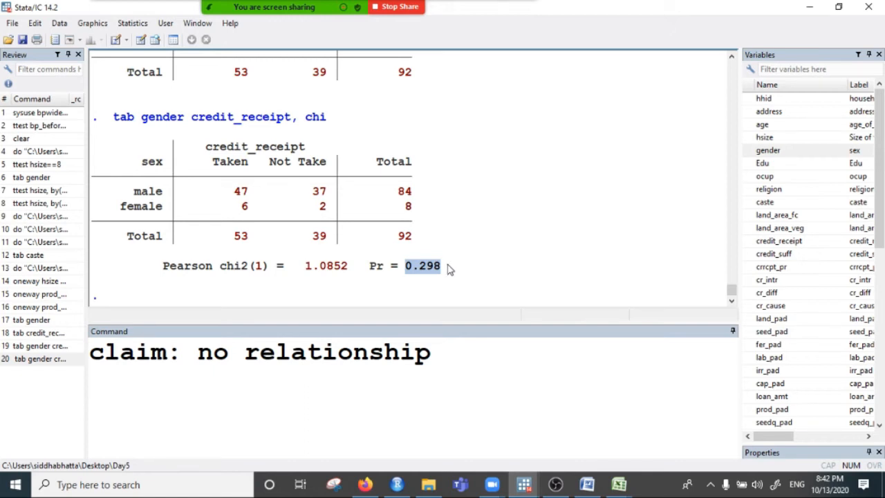
{"action": "left_click", "coordinate": [442, 365]}
{"action": "type", "text": "."}
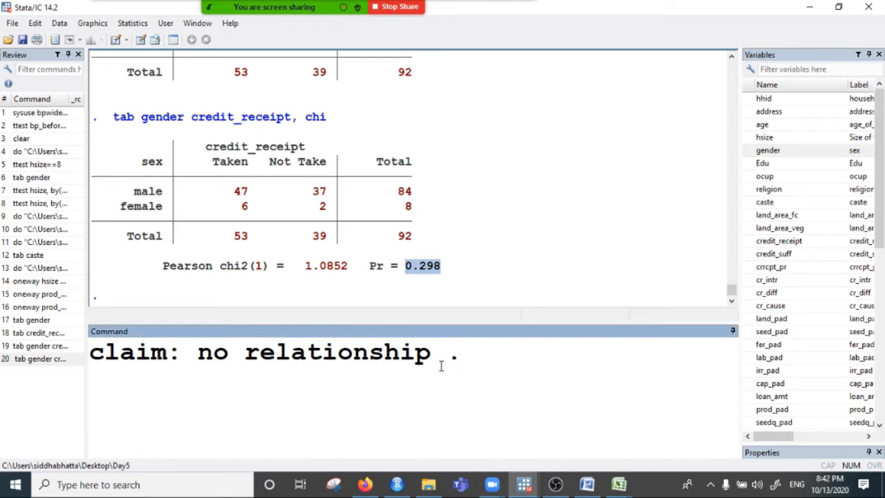
{"action": "type", "text": " sincep>0.05"}
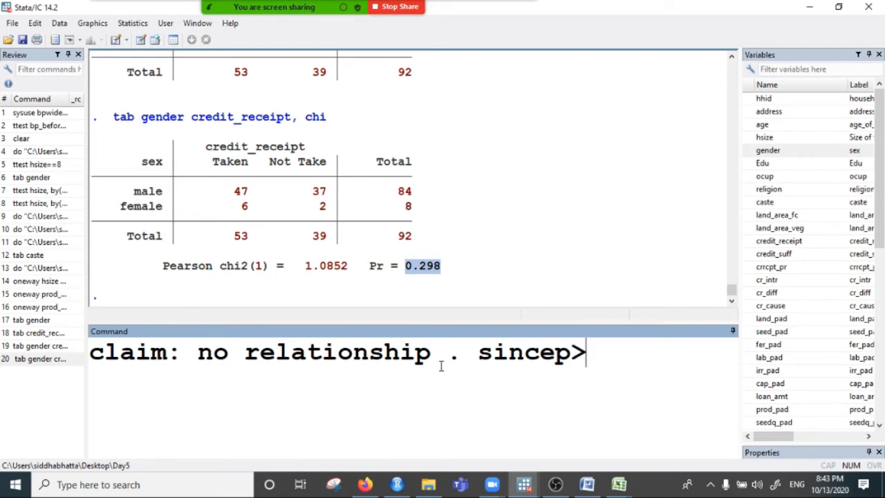
{"action": "type", "text": ", "}
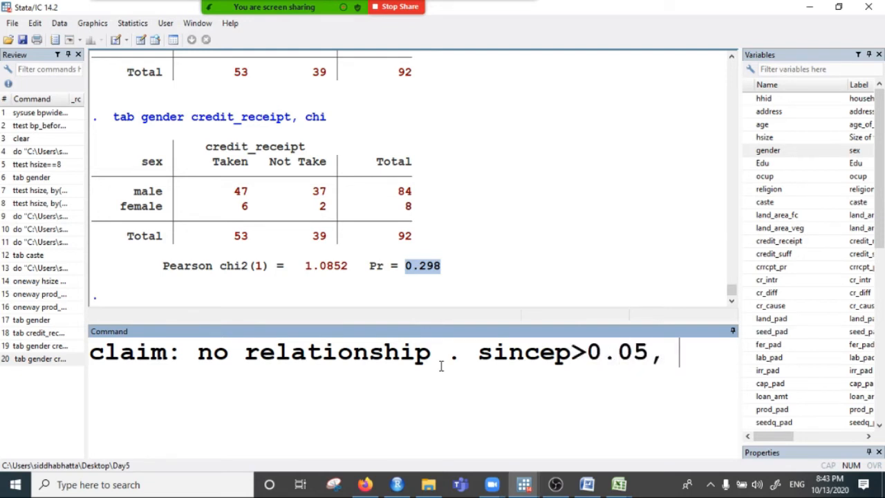
{"action": "type", "text": "the cla"}
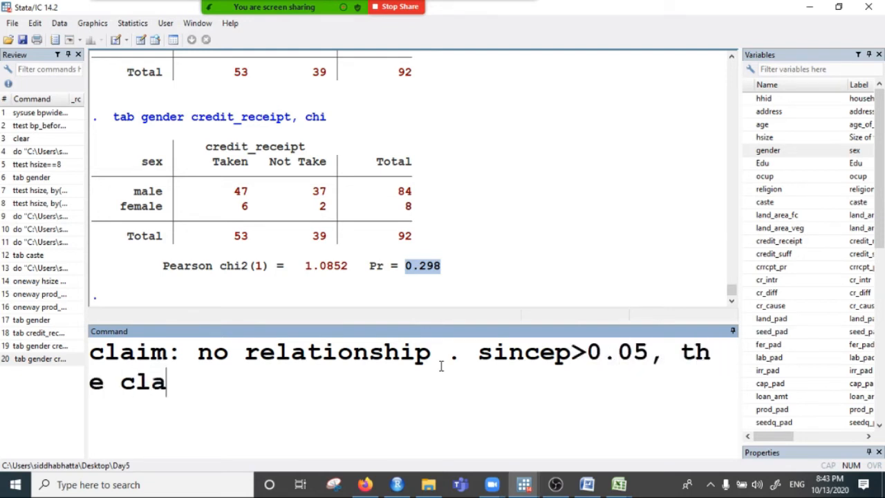
{"action": "type", "text": "im cann"}
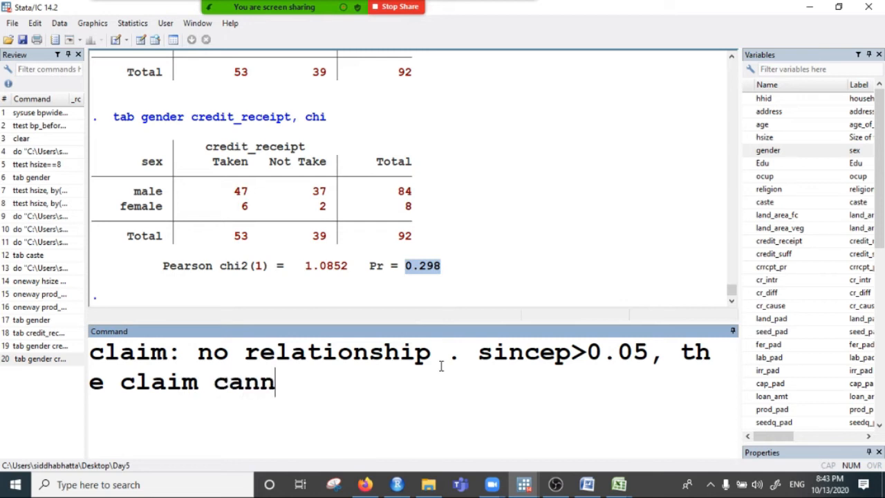
{"action": "type", "text": "ot be r"}
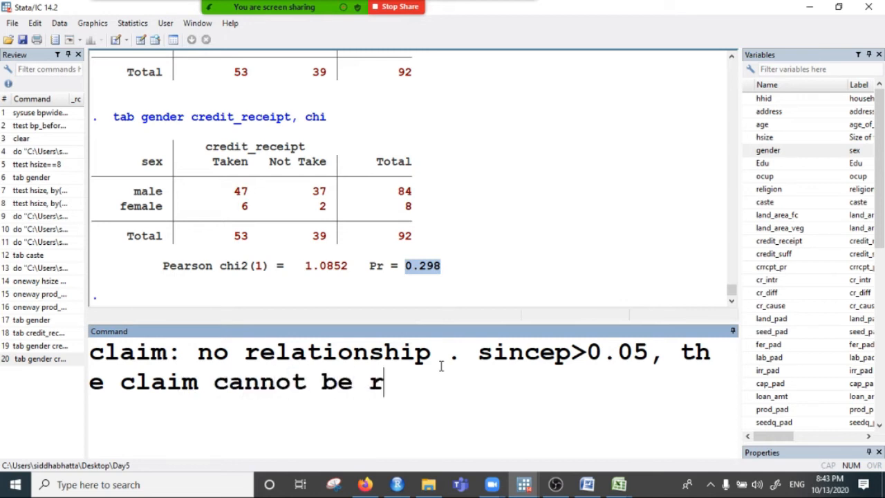
{"action": "type", "text": "ejected."}
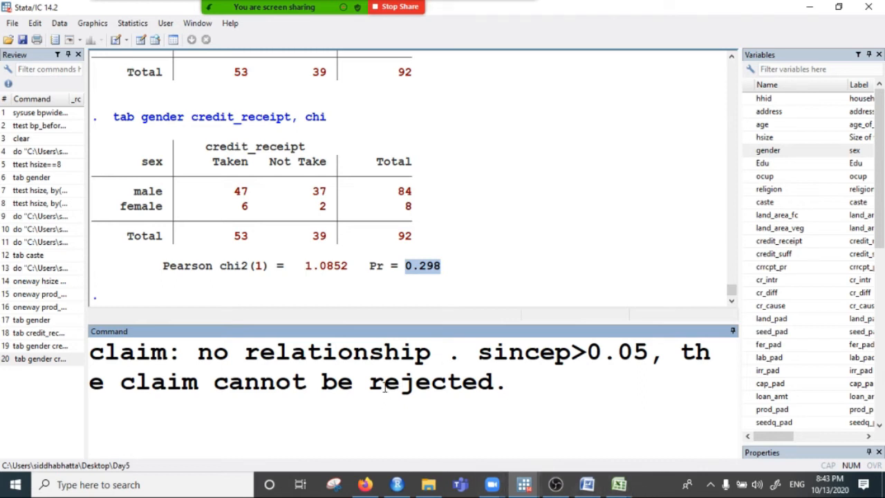
Look through the classical tests, nonparametric tests and frequency table commands for summaries, tables, and tests.
{"action": "left_click", "coordinate": [128, 25]}
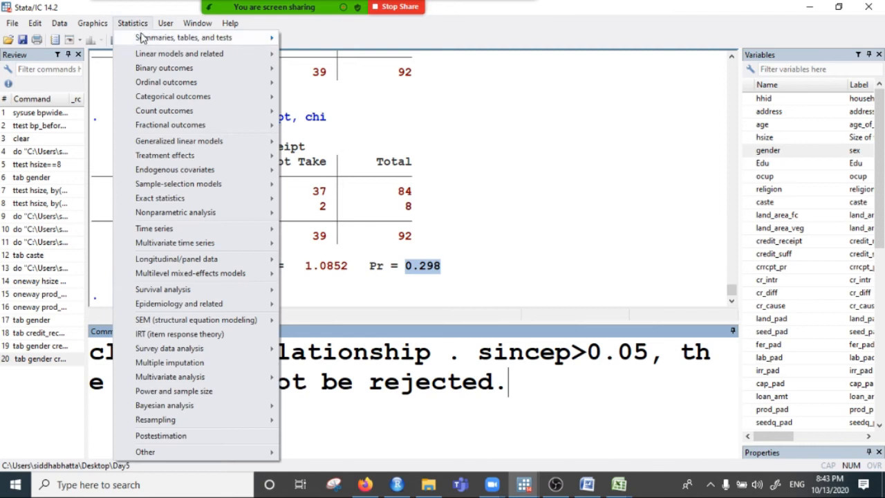
{"action": "mouse_move", "coordinate": [242, 42]}
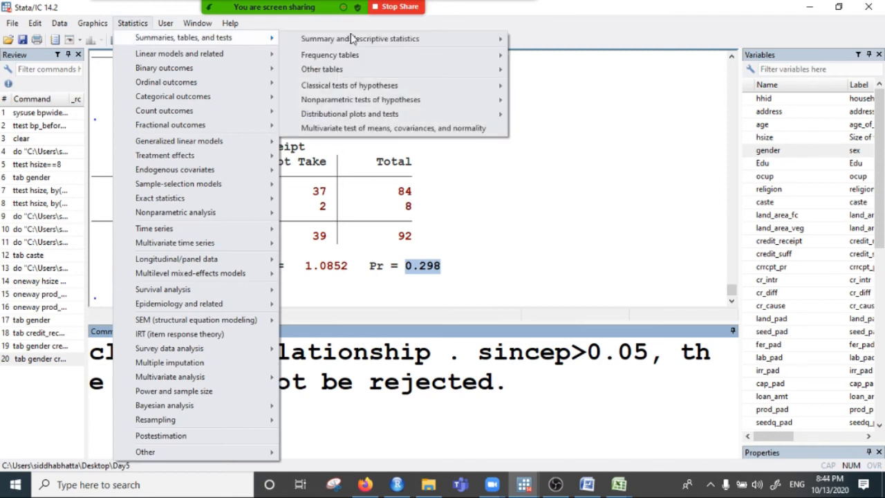
{"action": "mouse_move", "coordinate": [388, 84]}
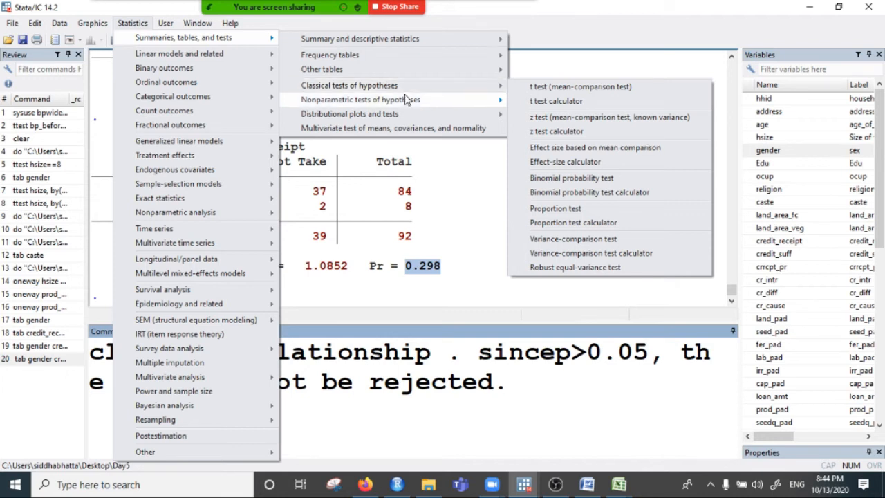
{"action": "mouse_move", "coordinate": [408, 100]}
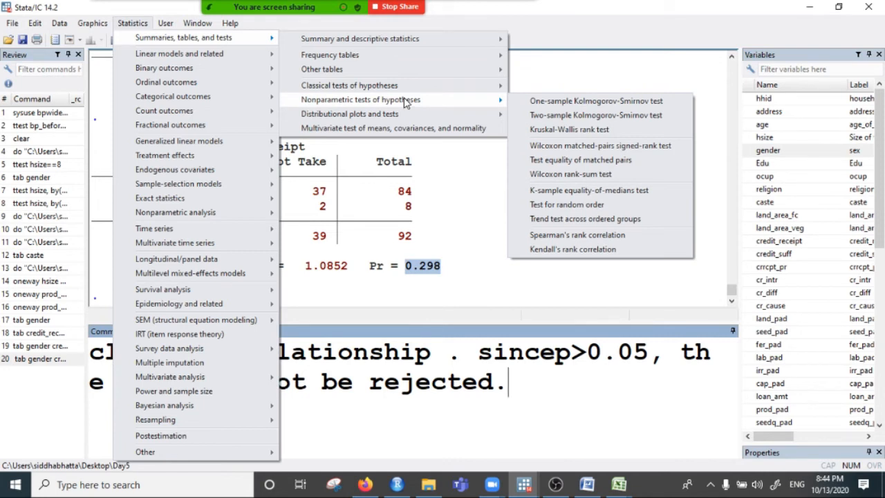
{"action": "mouse_move", "coordinate": [423, 85]}
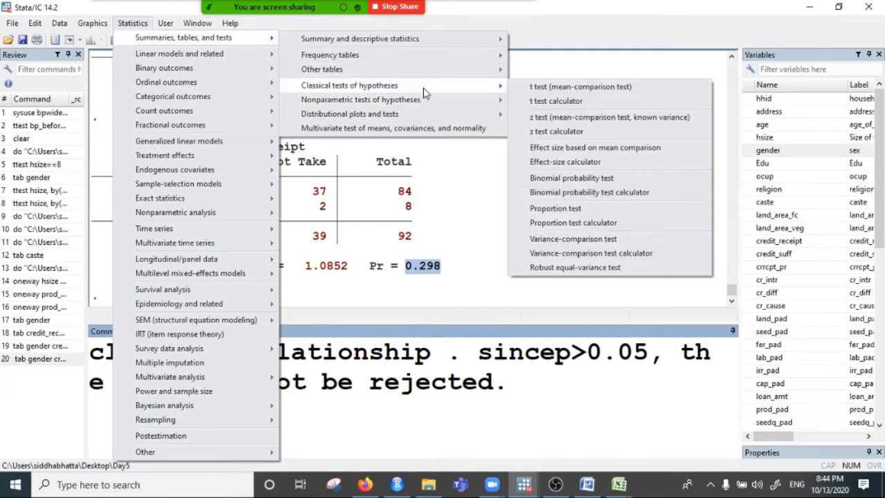
{"action": "mouse_move", "coordinate": [428, 60]}
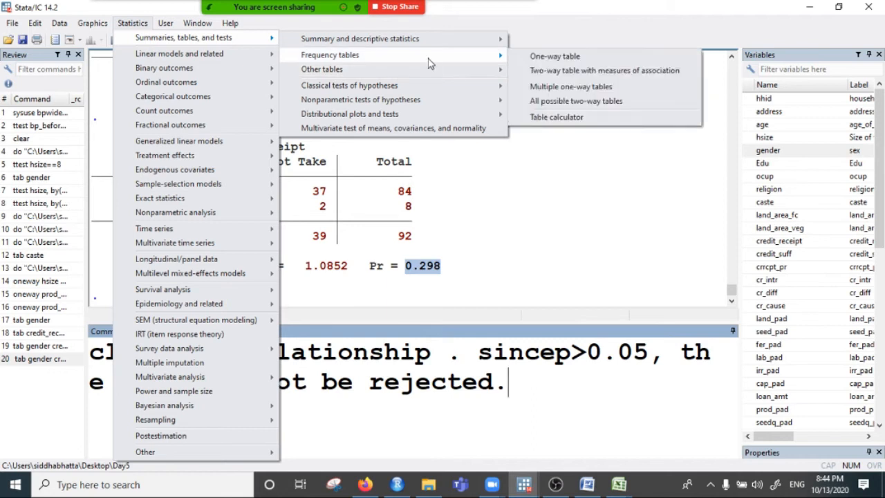
Set up a two-way table with measures of association, using gender as the row variable and credit_receipt as the column variable.
{"action": "left_click", "coordinate": [586, 72]}
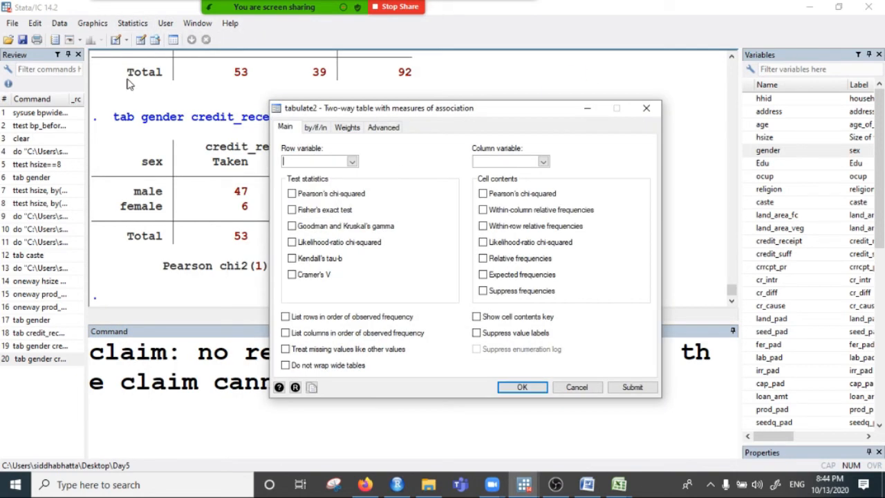
{"action": "left_click", "coordinate": [646, 108]}
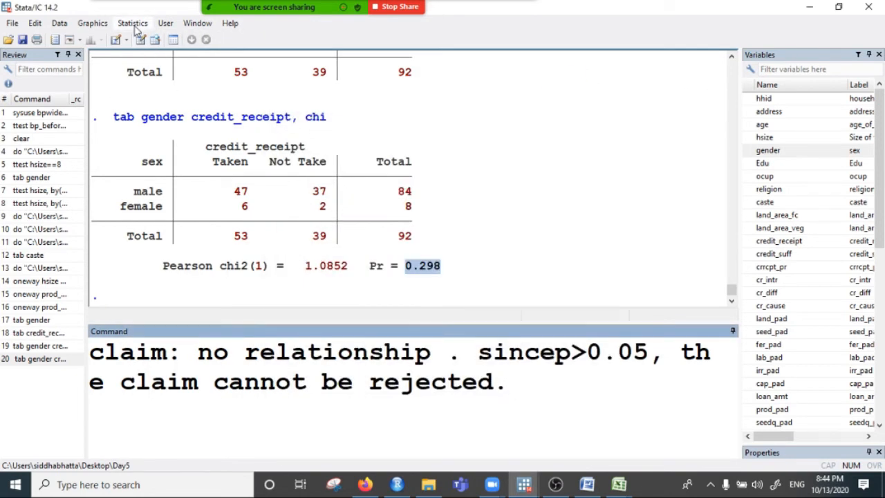
{"action": "left_click", "coordinate": [133, 23]}
{"action": "mouse_move", "coordinate": [251, 43]}
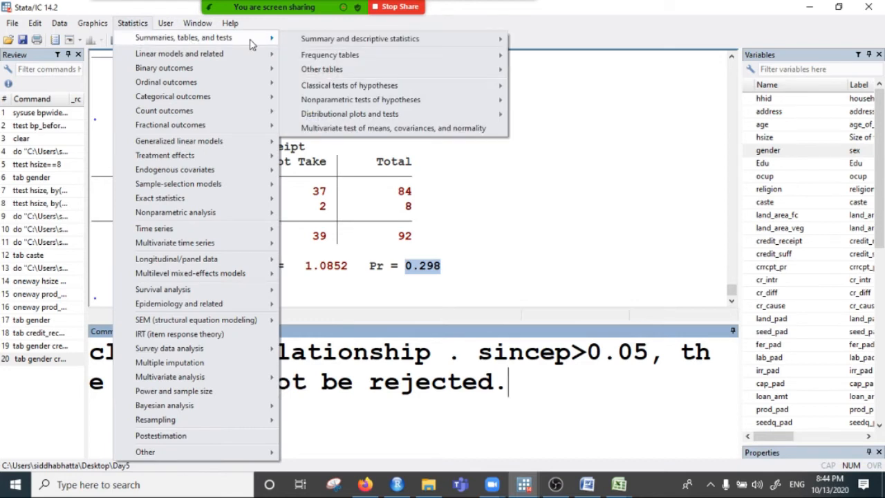
{"action": "mouse_move", "coordinate": [311, 43]}
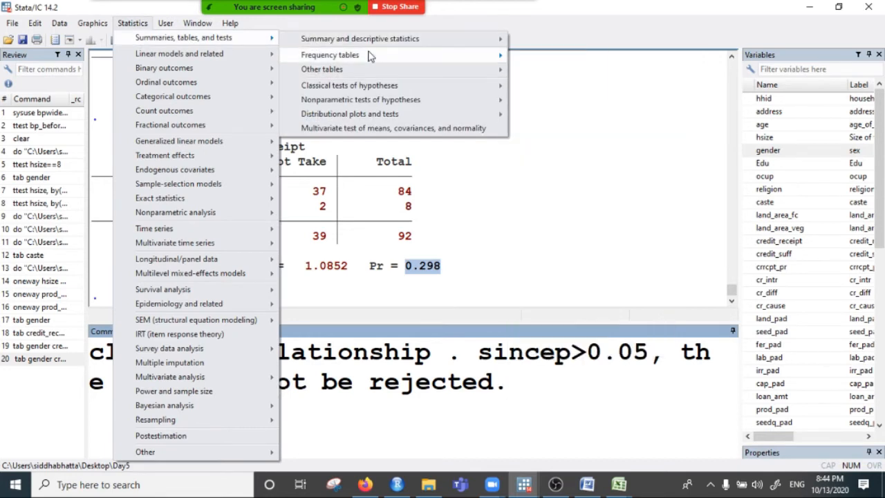
{"action": "mouse_move", "coordinate": [372, 55]}
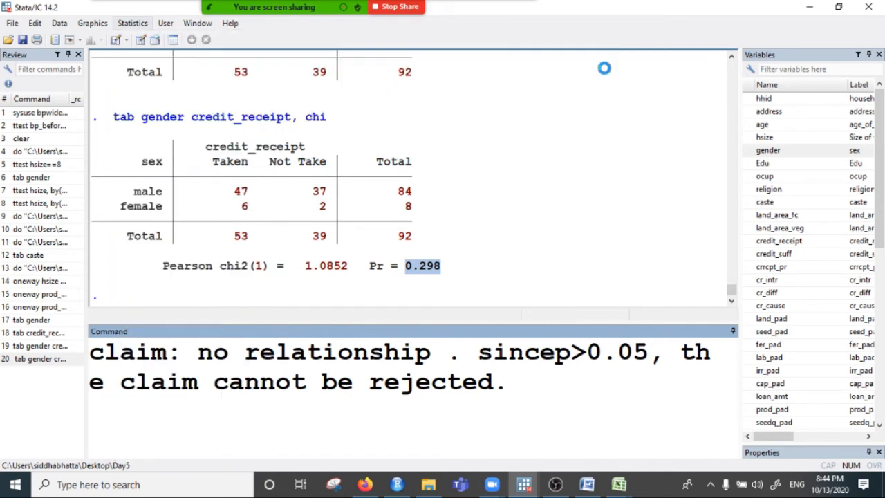
{"action": "left_click", "coordinate": [606, 72]}
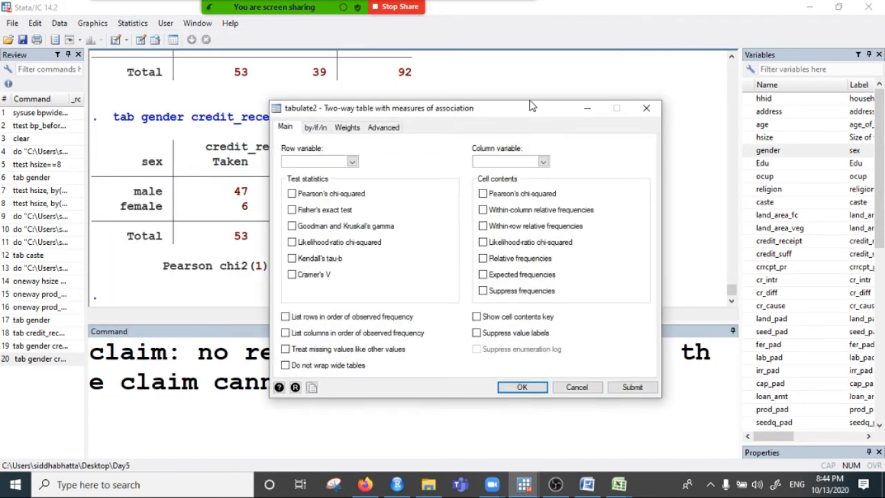
{"action": "left_click", "coordinate": [352, 163]}
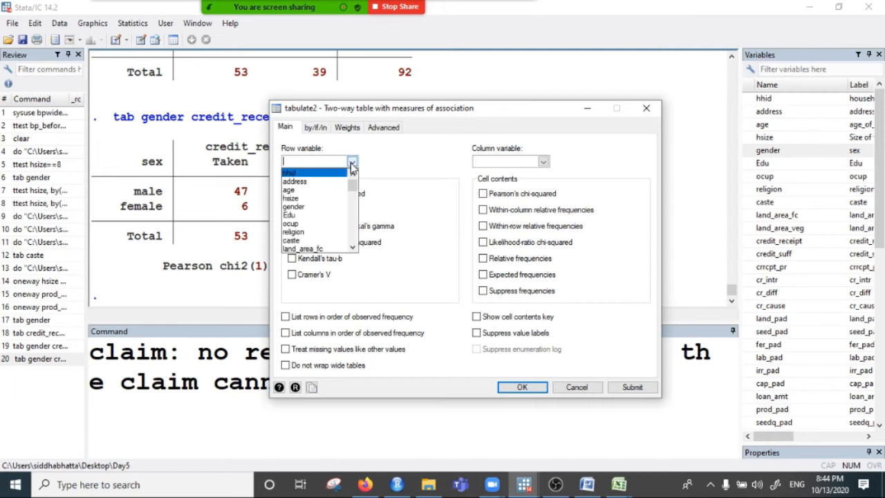
{"action": "left_click", "coordinate": [331, 207]}
{"action": "left_click", "coordinate": [543, 161]}
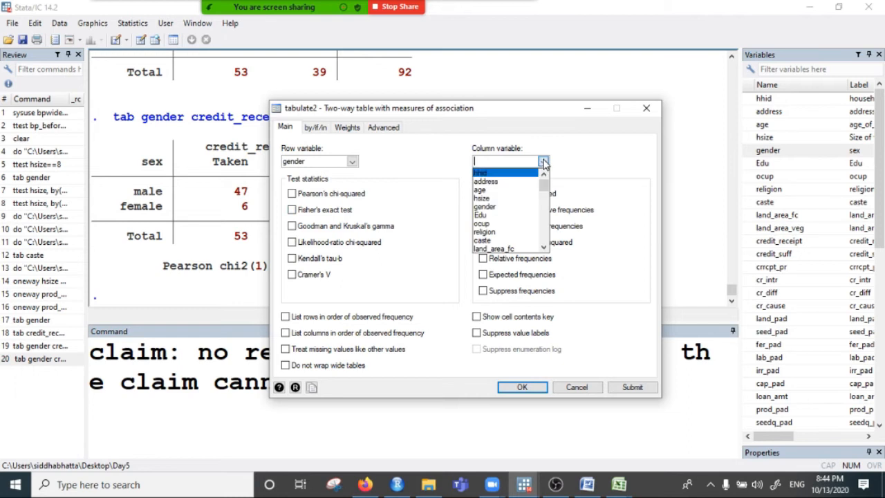
{"action": "scroll", "coordinate": [526, 218], "scroll_direction": "down", "scroll_amount": 3}
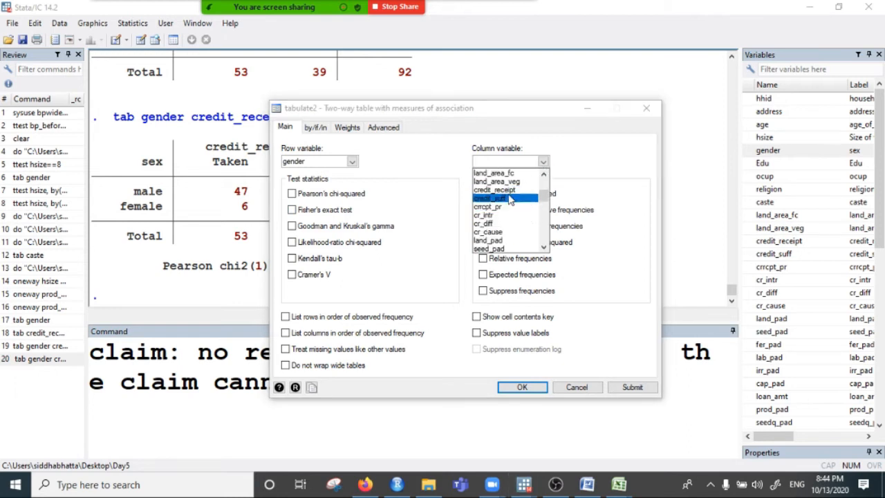
{"action": "left_click", "coordinate": [522, 190]}
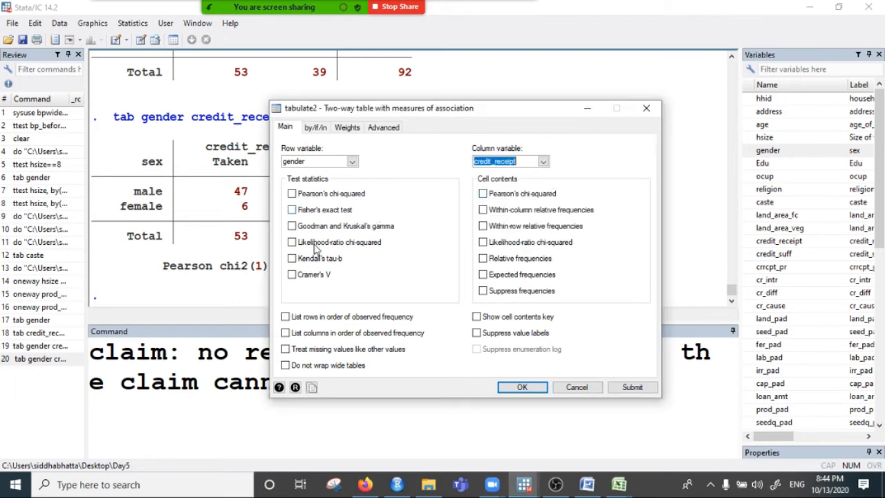
Include Pearson's chi-squared, Fisher's exact test and expected frequencies in the two-way table, and run it through to the full output.
{"action": "left_click", "coordinate": [292, 195]}
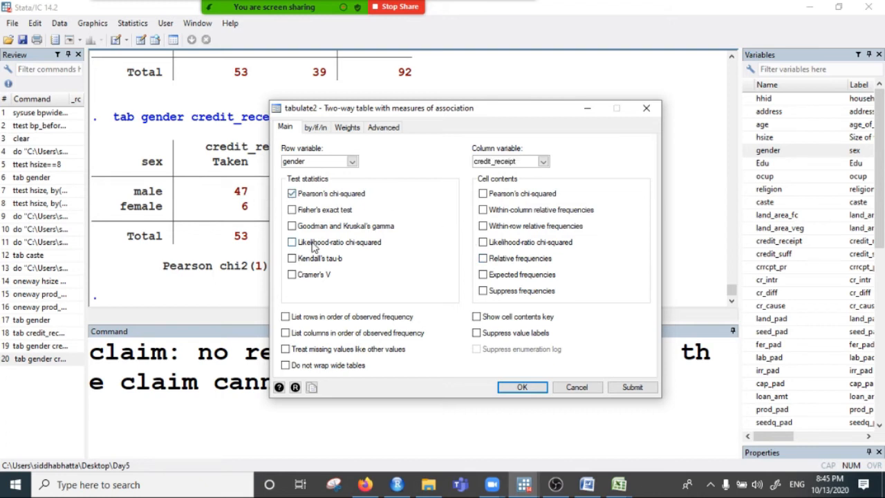
{"action": "left_click", "coordinate": [291, 210]}
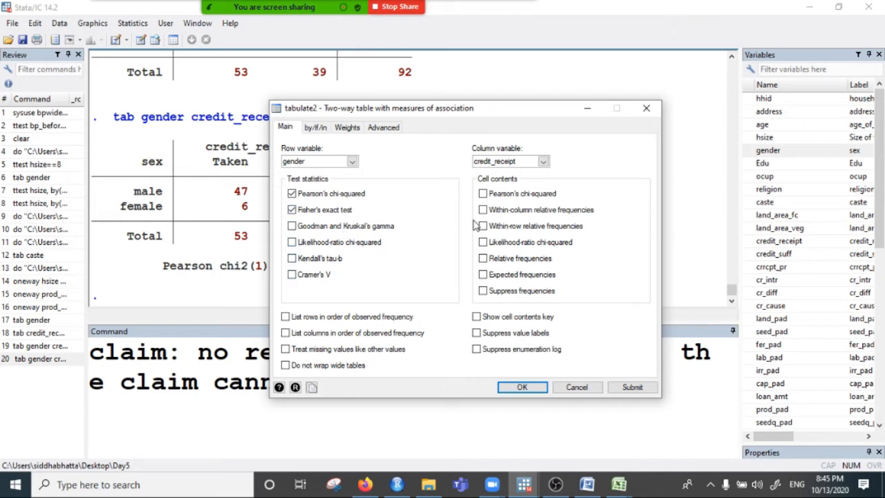
{"action": "left_click", "coordinate": [483, 274]}
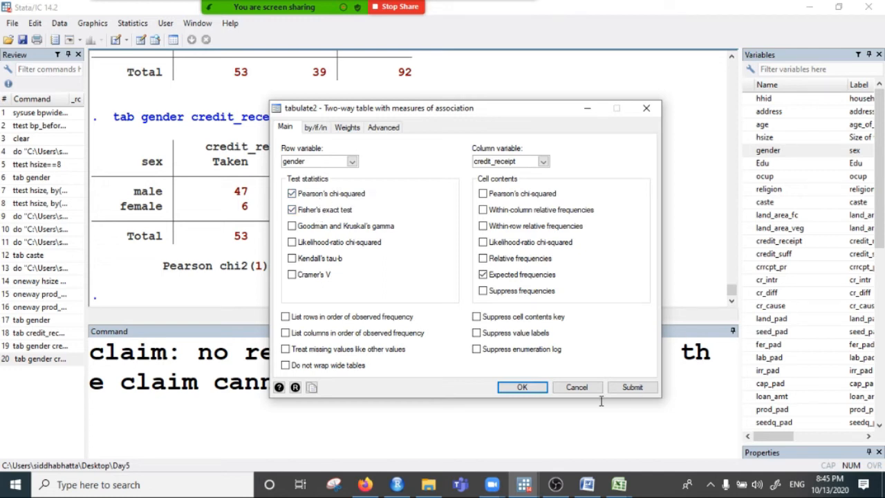
{"action": "left_click", "coordinate": [625, 387]}
{"action": "left_click", "coordinate": [536, 389]}
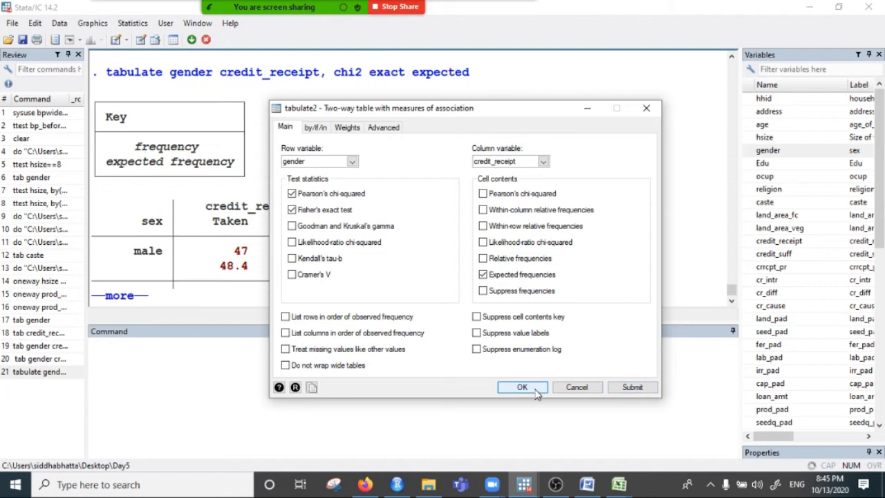
{"action": "left_click", "coordinate": [134, 295]}
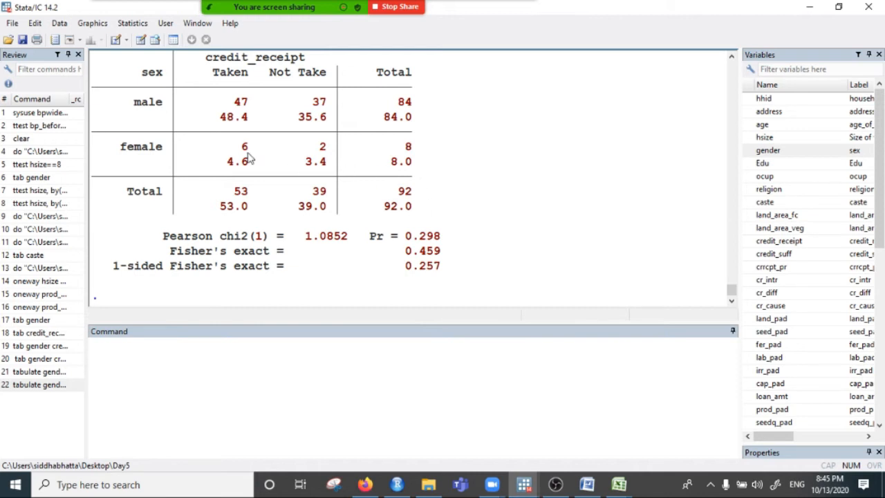
Copy the gender by credit_receipt results that include expected frequencies as a table.
{"action": "scroll", "coordinate": [249, 158], "scroll_direction": "up", "scroll_amount": 1}
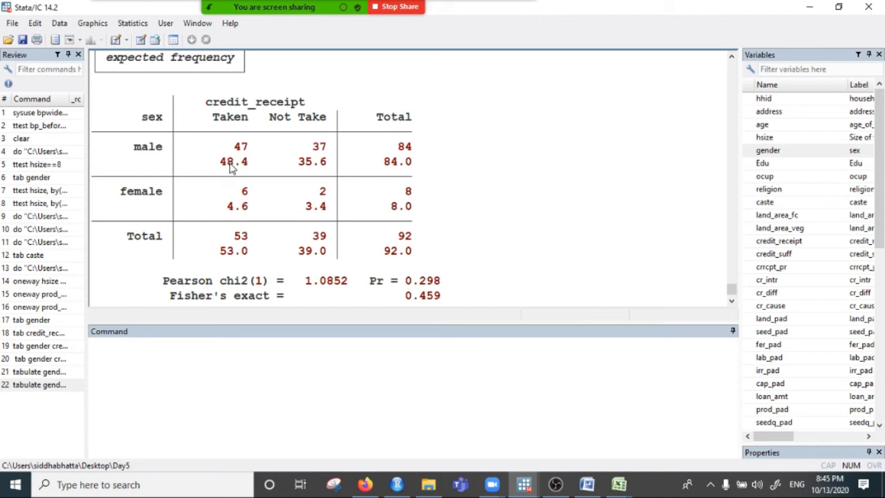
{"action": "left_click_drag", "start_coordinate": [219, 167], "coordinate": [260, 167]}
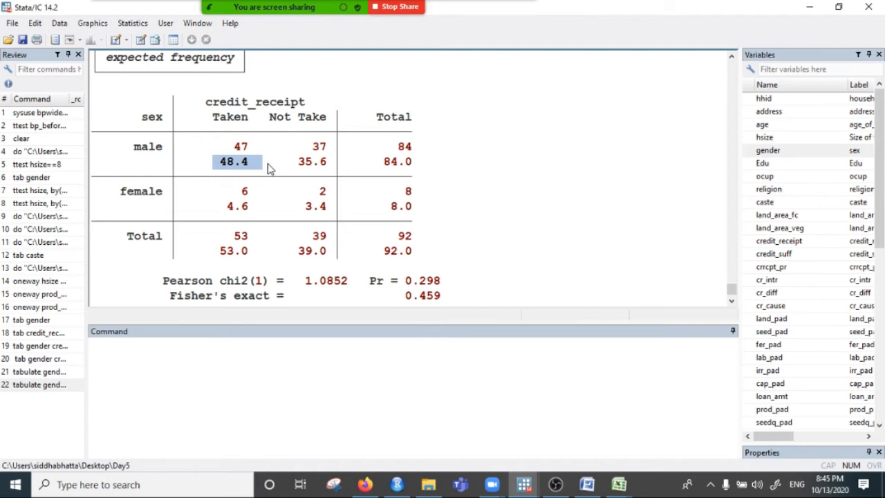
{"action": "left_click_drag", "start_coordinate": [136, 98], "coordinate": [399, 277]}
{"action": "right_click", "coordinate": [257, 167]}
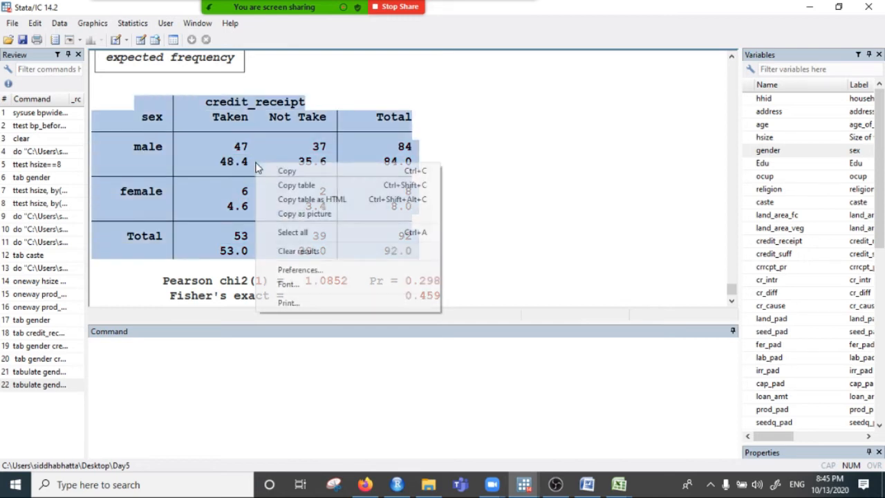
{"action": "left_click", "coordinate": [306, 184]}
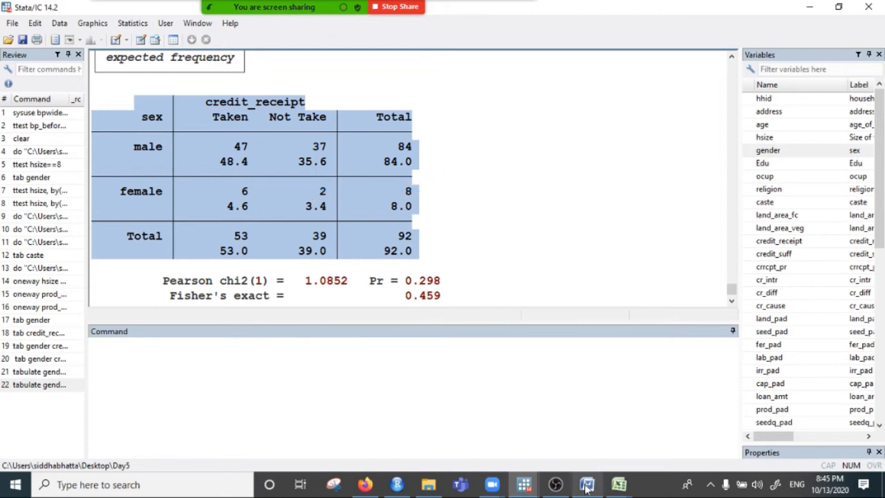
Switch to the Book1 workbook in Excel and go to an empty area of Sheet3.
{"action": "mouse_move", "coordinate": [627, 488]}
{"action": "left_click", "coordinate": [657, 449]}
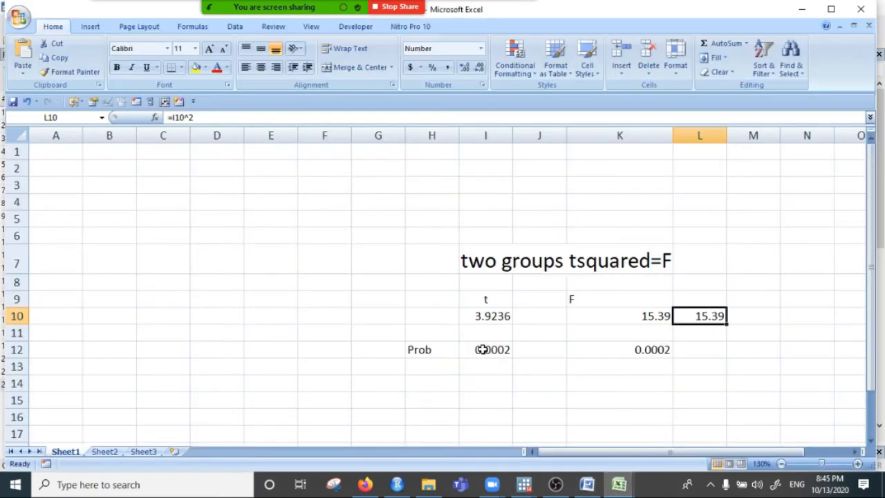
{"action": "scroll", "coordinate": [477, 351], "scroll_direction": "down", "scroll_amount": 3}
{"action": "left_click", "coordinate": [153, 455]}
{"action": "left_click", "coordinate": [233, 222]}
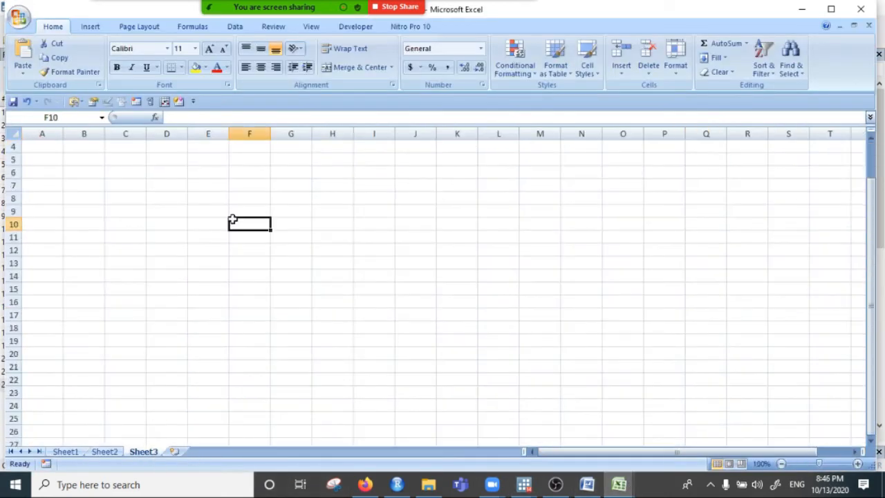
{"action": "right_click", "coordinate": [235, 223]}
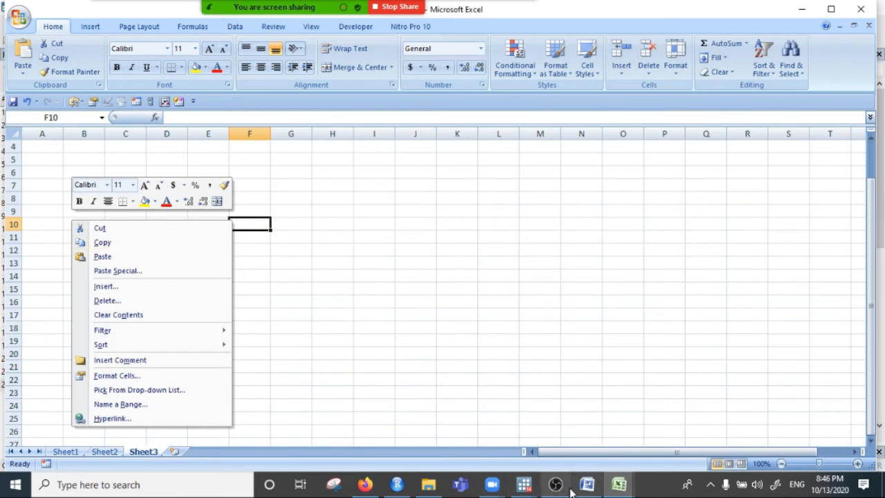
Return to the Stata results and copy the plain gender by credit_receipt frequency table from the "tab gender credit_receipt, chi" output as a table.
{"action": "left_click", "coordinate": [524, 484]}
{"action": "left_click", "coordinate": [583, 424]}
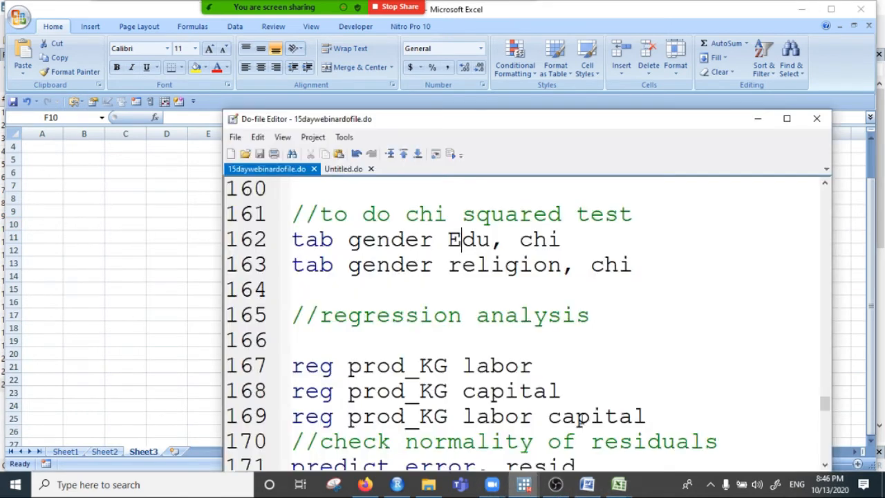
{"action": "mouse_move", "coordinate": [524, 485]}
{"action": "left_click", "coordinate": [443, 427]}
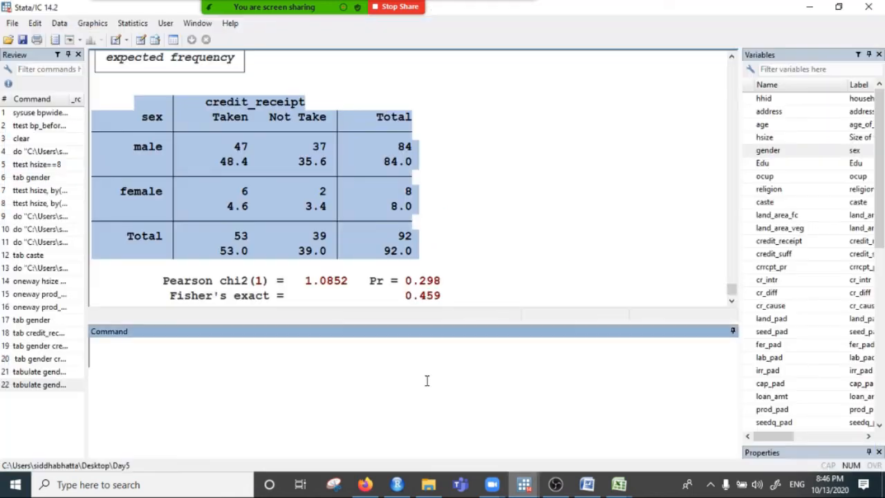
{"action": "scroll", "coordinate": [366, 206], "scroll_direction": "up", "scroll_amount": 3}
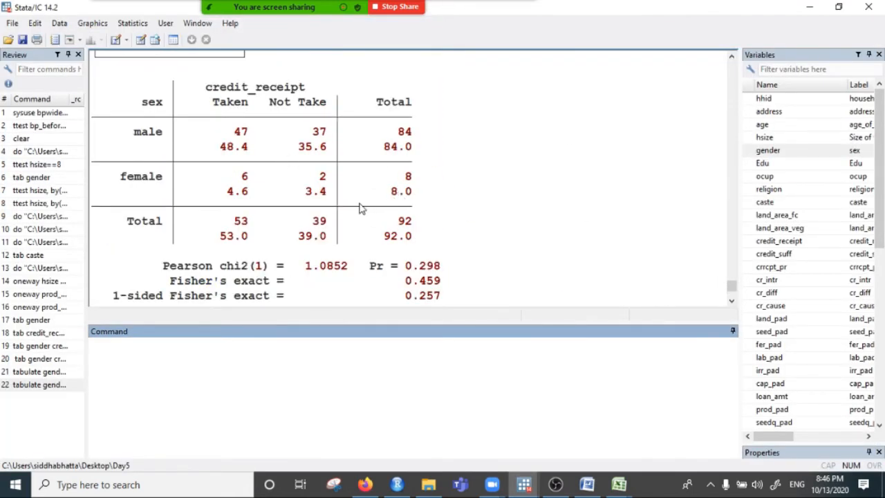
{"action": "scroll", "coordinate": [285, 199], "scroll_direction": "up", "scroll_amount": 3}
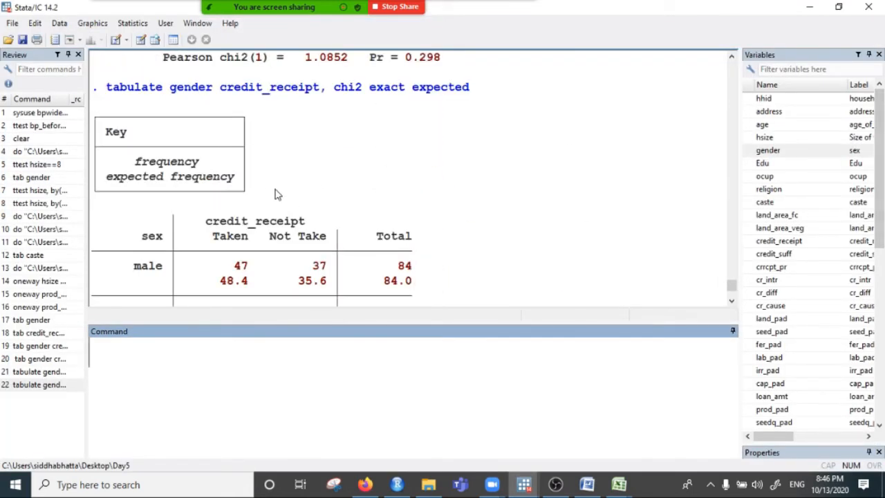
{"action": "scroll", "coordinate": [270, 197], "scroll_direction": "up", "scroll_amount": 2}
{"action": "scroll", "coordinate": [263, 199], "scroll_direction": "up", "scroll_amount": 2}
{"action": "left_click_drag", "start_coordinate": [119, 114], "coordinate": [417, 215]}
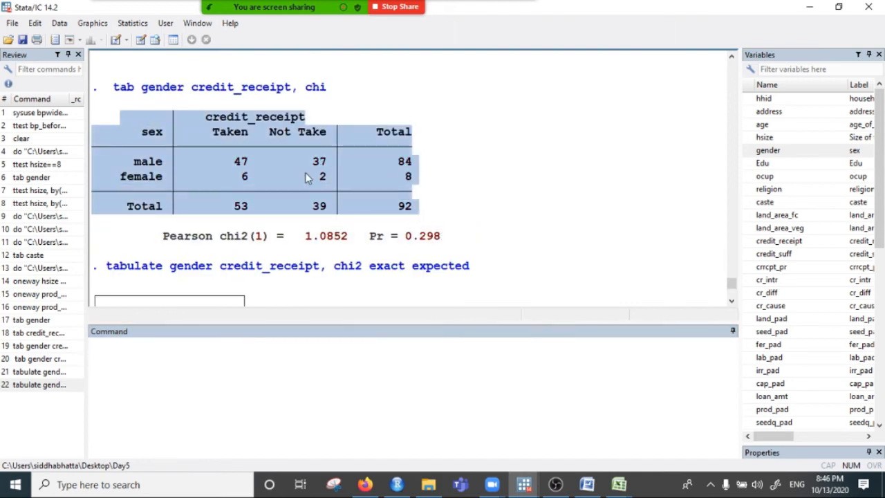
{"action": "right_click", "coordinate": [242, 153]}
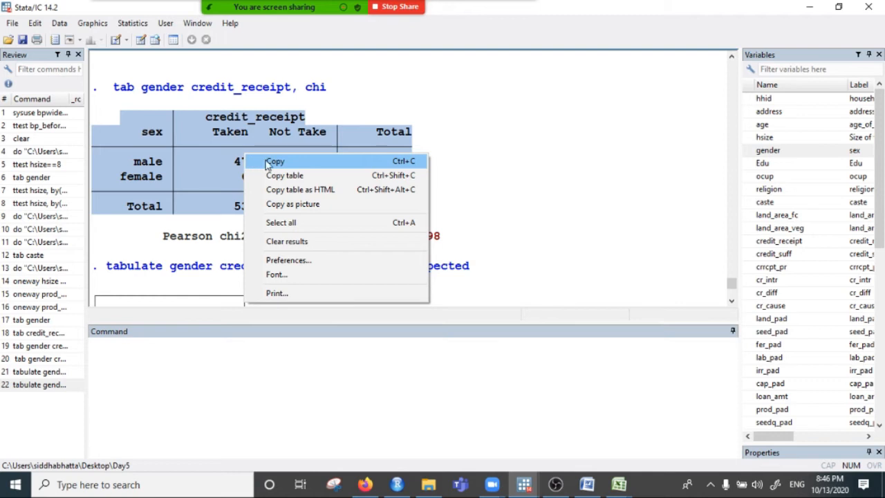
{"action": "left_click", "coordinate": [284, 176]}
Paste the copied frequency table into Sheet3 of Excel's Book1 starting at cell F8, and widen columns G and H.
{"action": "mouse_move", "coordinate": [619, 487]}
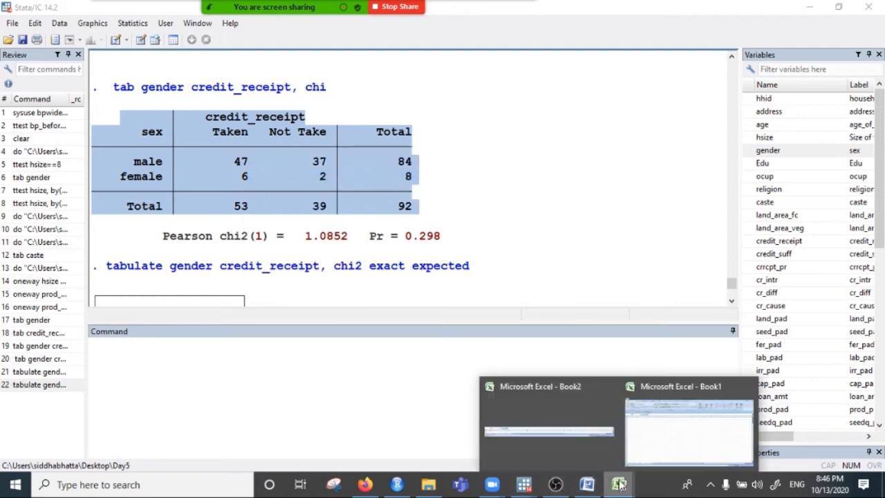
{"action": "left_click", "coordinate": [648, 421]}
{"action": "right_click", "coordinate": [242, 197]}
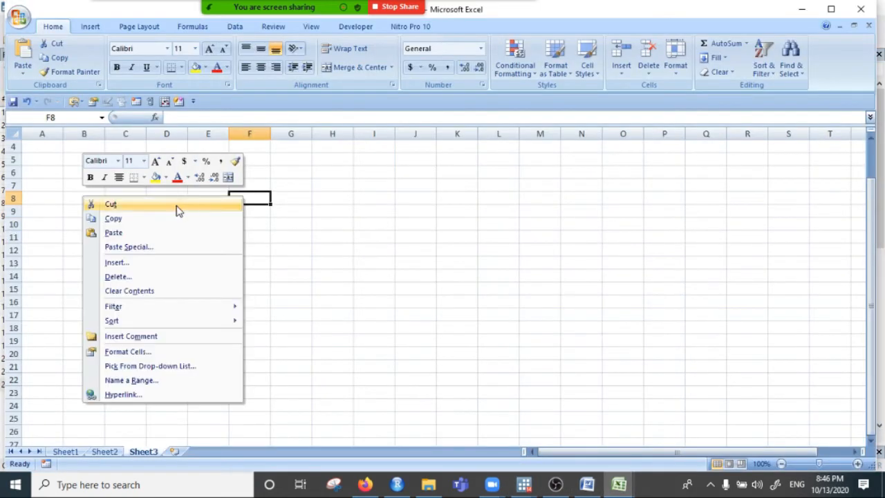
{"action": "left_click", "coordinate": [147, 235]}
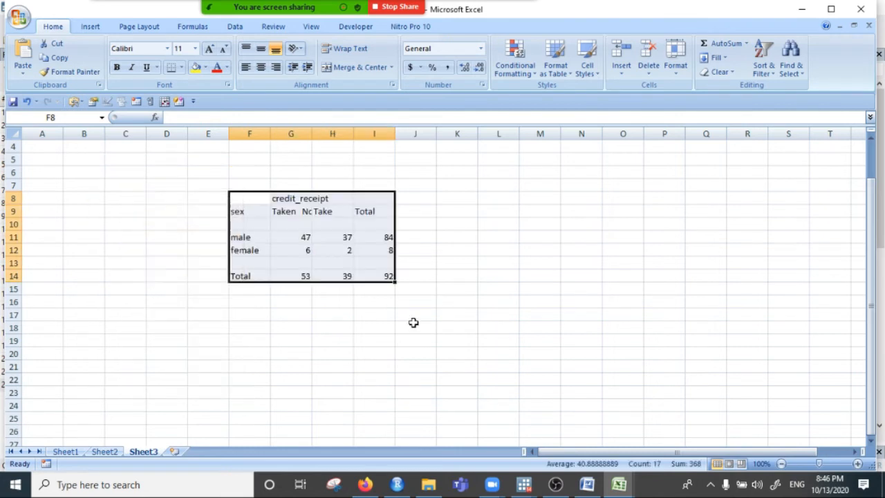
{"action": "left_click", "coordinate": [414, 325]}
{"action": "left_click_drag", "start_coordinate": [312, 136], "coordinate": [427, 137]}
Enter the heading "Expected frequency" in cell F16, below the frequency table, and enlarge the sheet view to 130%.
{"action": "left_click", "coordinate": [313, 304]}
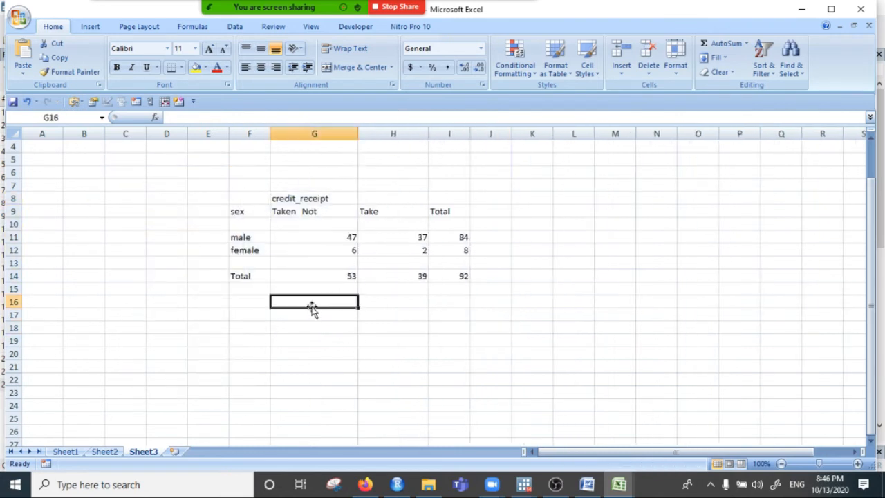
{"action": "left_click", "coordinate": [240, 301]}
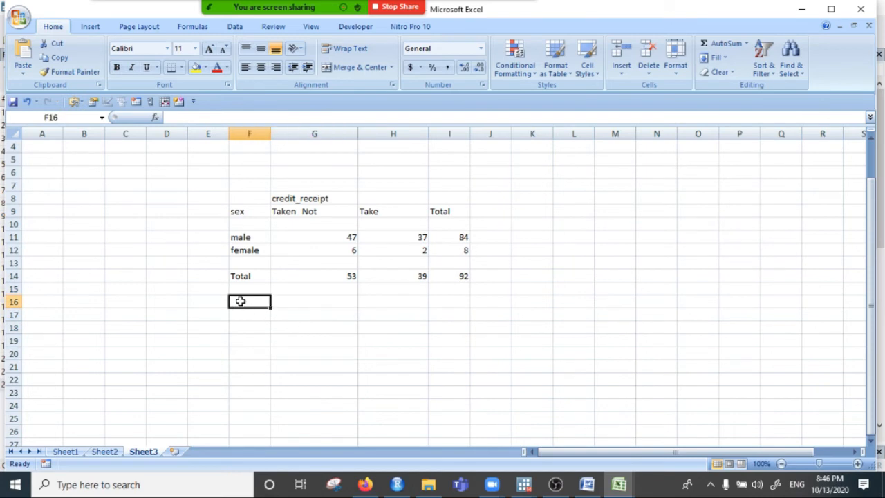
{"action": "type", "text": "Expected"}
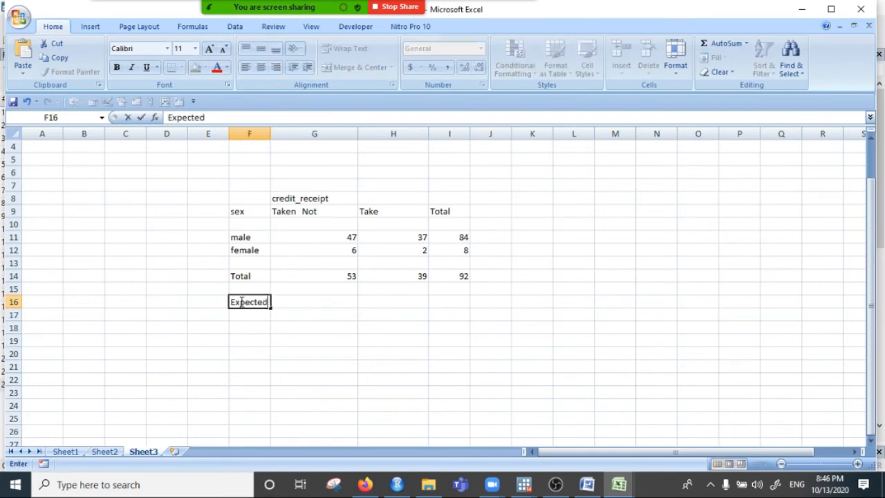
{"action": "type", "text": " frequesncy"}
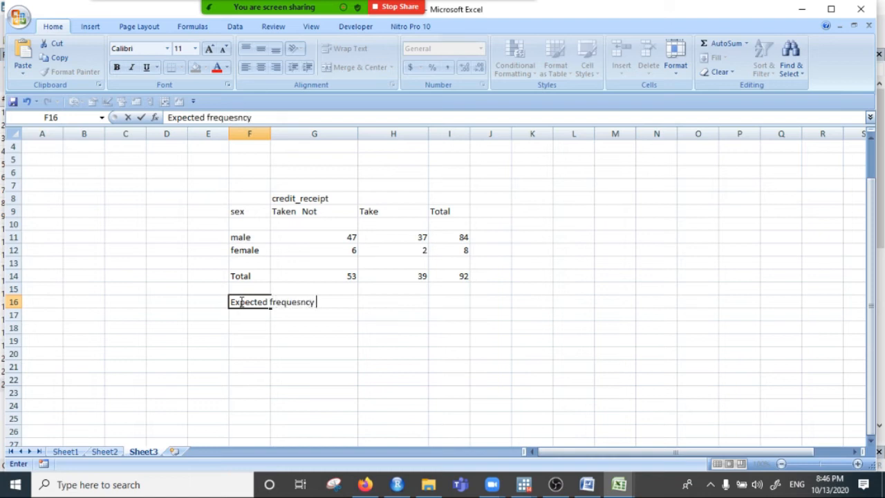
{"action": "key", "text": "BackSpace"}
{"action": "key", "text": "BackSpace"}
{"action": "type", "text": "ncy"}
{"action": "left_click", "coordinate": [354, 365]}
{"action": "scroll", "coordinate": [338, 360], "scroll_direction": "up", "scroll_amount": 2}
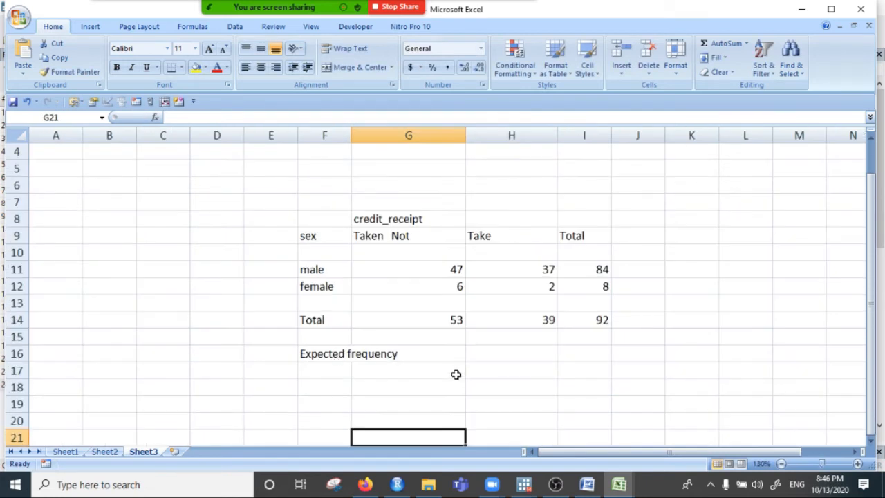
Delete the blank row 10 below the table's column headings and the blank row above its Total row.
{"action": "left_click", "coordinate": [440, 321]}
{"action": "left_click", "coordinate": [321, 304]}
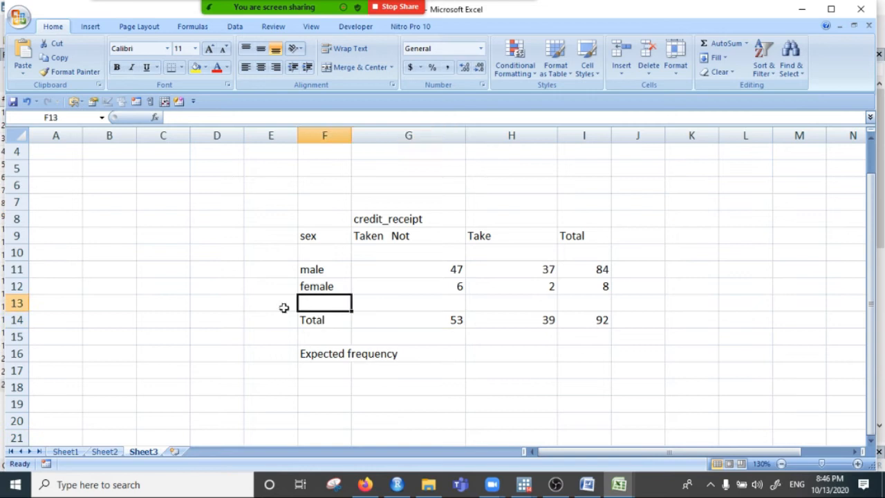
{"action": "left_click", "coordinate": [286, 250]}
{"action": "right_click", "coordinate": [16, 252]}
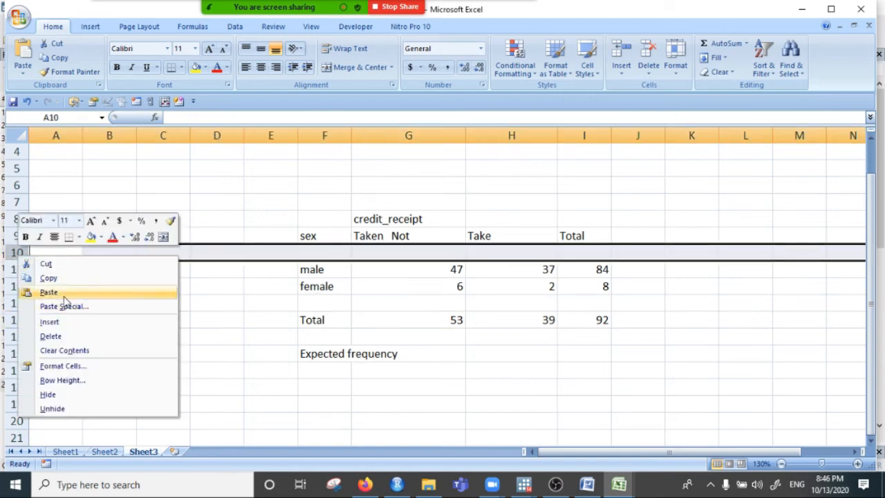
{"action": "left_click", "coordinate": [79, 336]}
{"action": "left_click", "coordinate": [355, 284]}
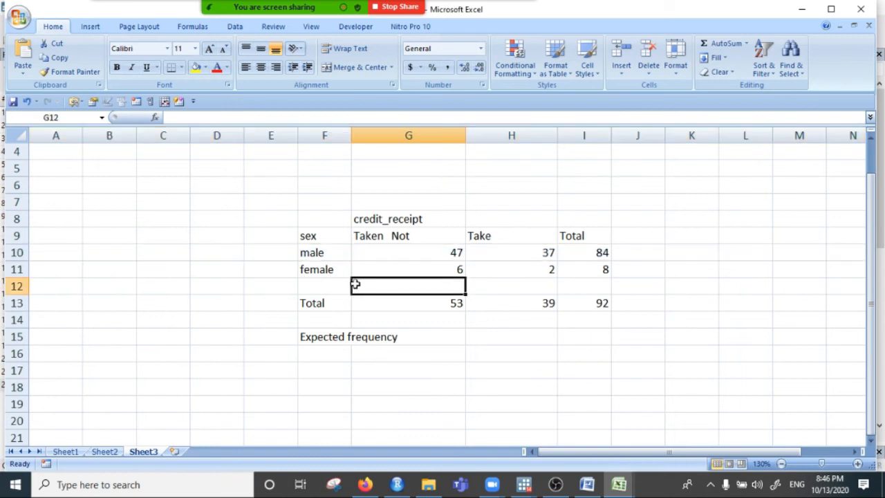
{"action": "right_click", "coordinate": [19, 286]}
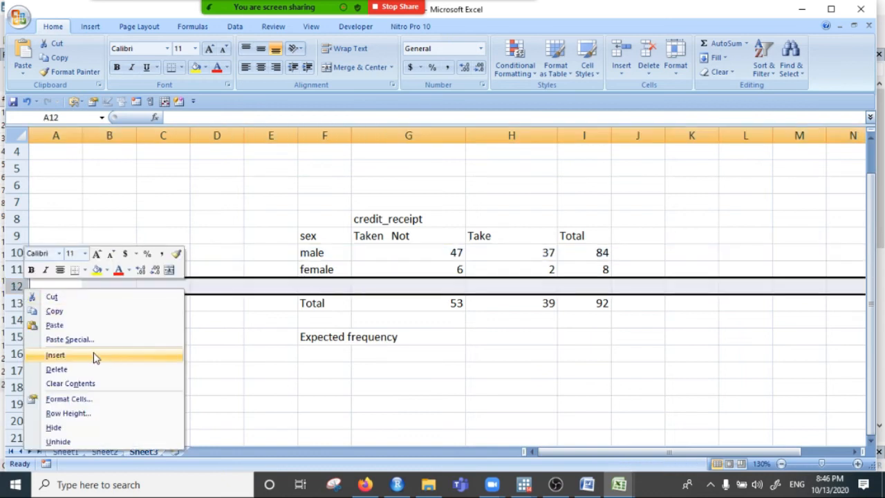
{"action": "left_click", "coordinate": [97, 368]}
{"action": "left_click", "coordinate": [530, 339]}
{"action": "left_click_drag", "start_coordinate": [308, 237], "coordinate": [320, 268]}
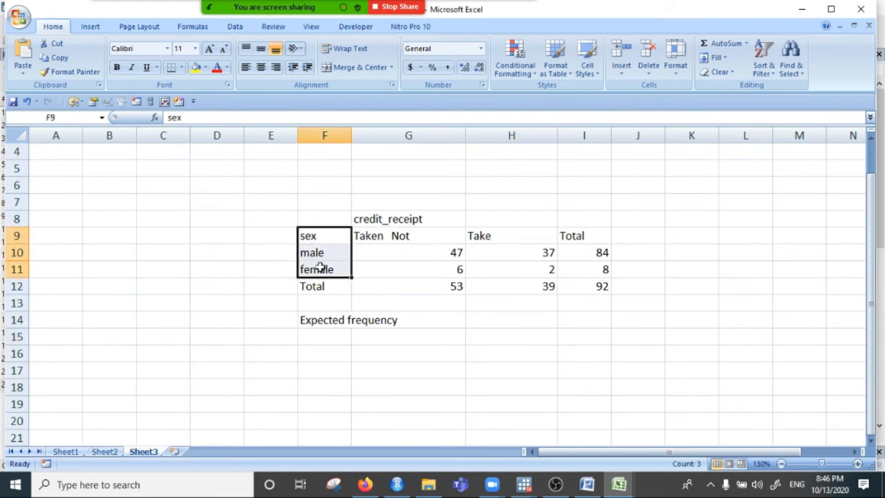
{"action": "key", "text": "ctrl+c"}
{"action": "left_click", "coordinate": [317, 336]}
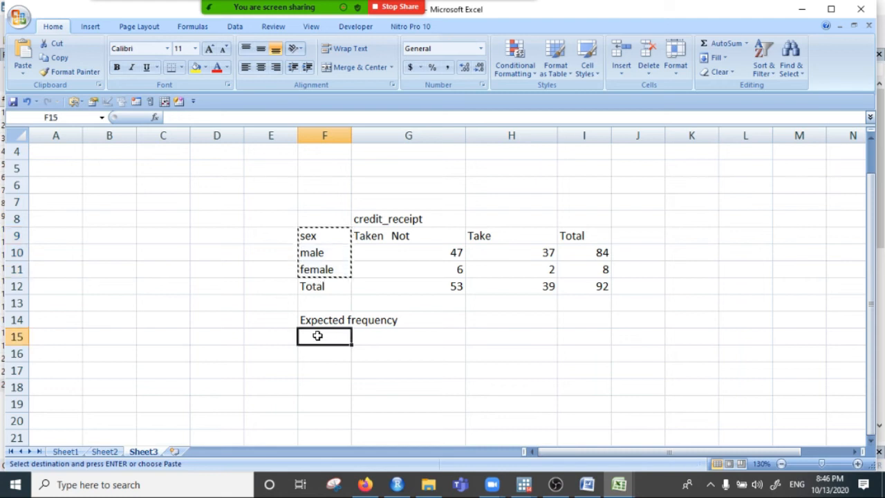
{"action": "type", "text": "v"}
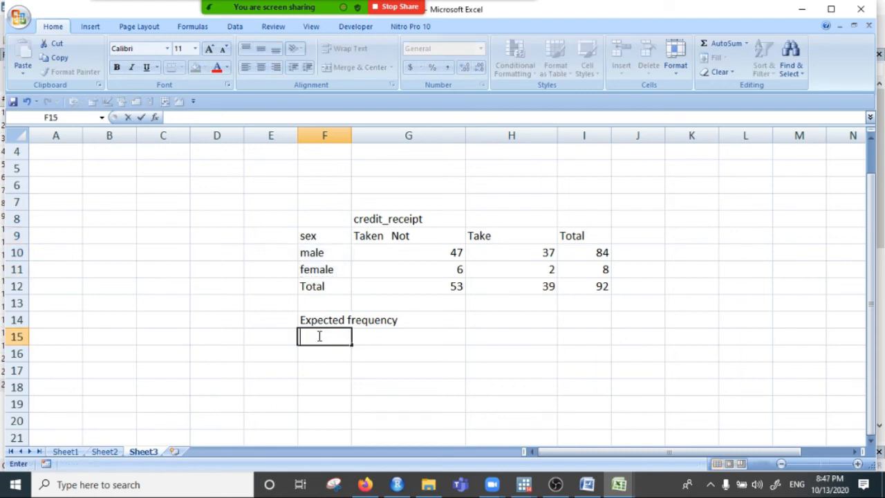
Copy the sex, male and female labels from F9:F11 to the cells starting at F15, under the Expected frequency heading.
{"action": "left_click_drag", "start_coordinate": [311, 237], "coordinate": [316, 272]}
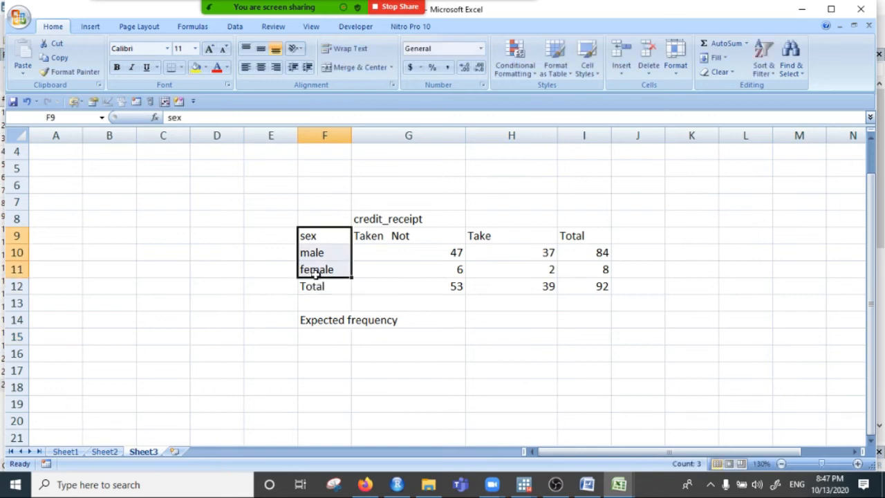
{"action": "key", "text": "ctrl+c"}
{"action": "left_click", "coordinate": [322, 336]}
{"action": "key", "text": "ctrl+v"}
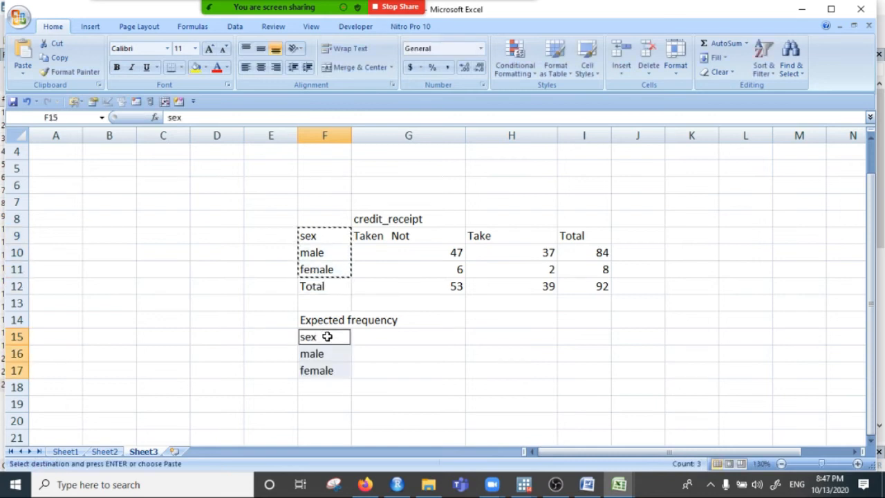
Copy the two credit receipt column headings from G9:H9 to G15:H15 in the expected frequency table.
{"action": "left_click_drag", "start_coordinate": [377, 235], "coordinate": [560, 237]}
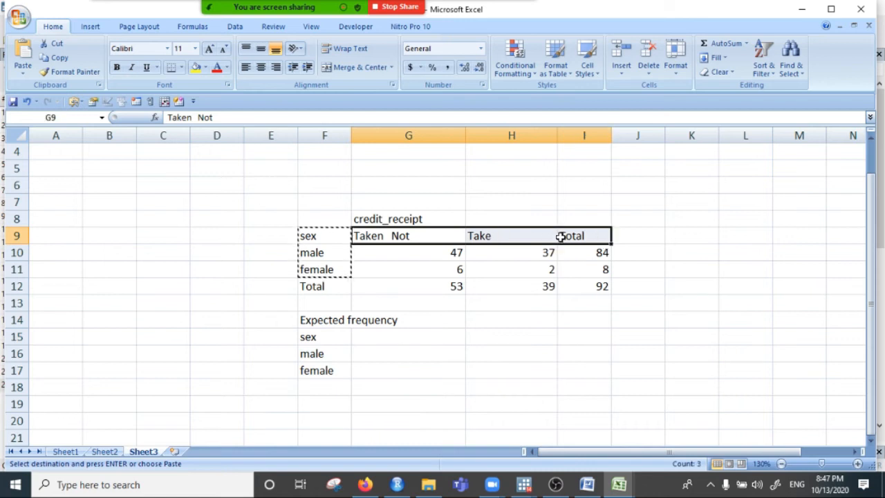
{"action": "left_click", "coordinate": [520, 251]}
{"action": "left_click_drag", "start_coordinate": [373, 239], "coordinate": [500, 238]}
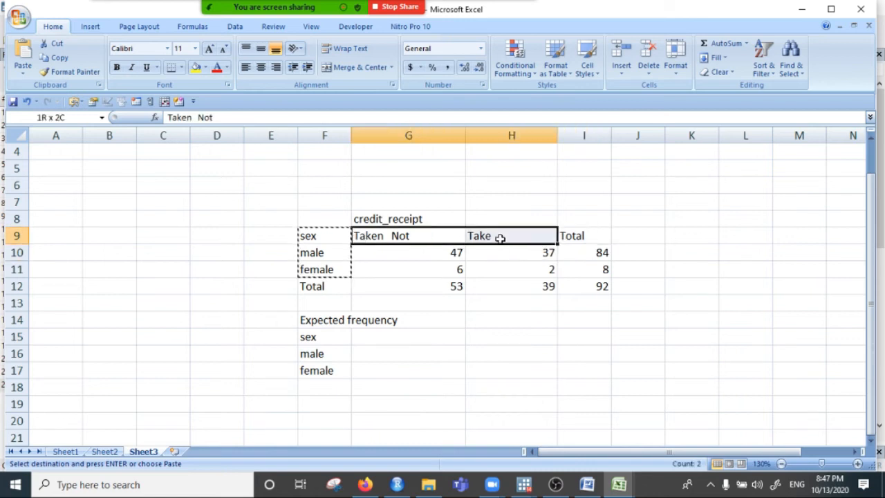
{"action": "key", "text": "ctrl+c"}
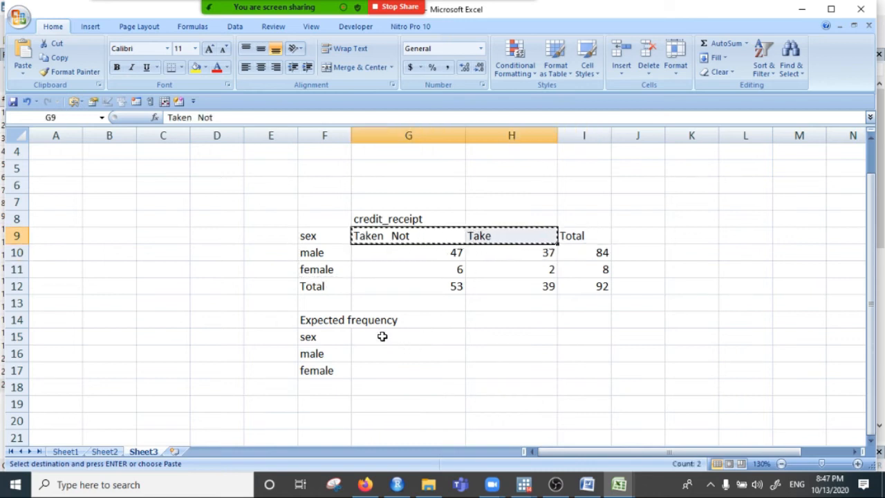
{"action": "left_click", "coordinate": [382, 336]}
{"action": "key", "text": "ctrl+v"}
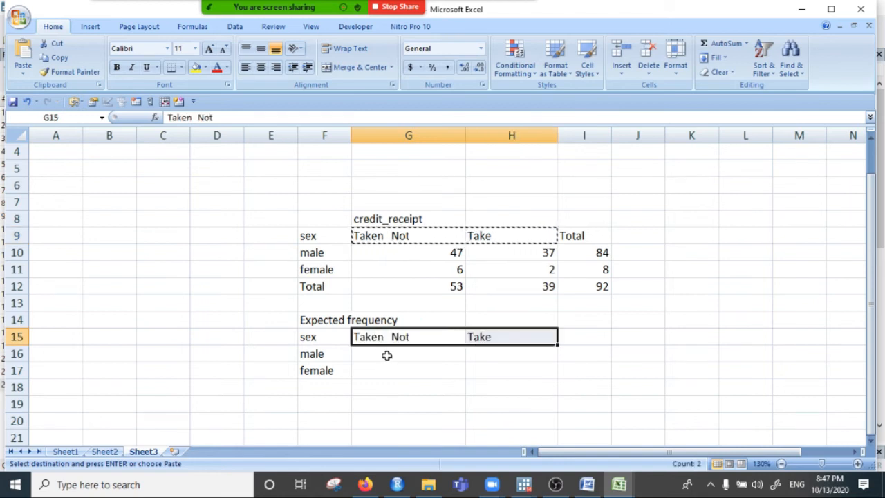
{"action": "left_click", "coordinate": [386, 355]}
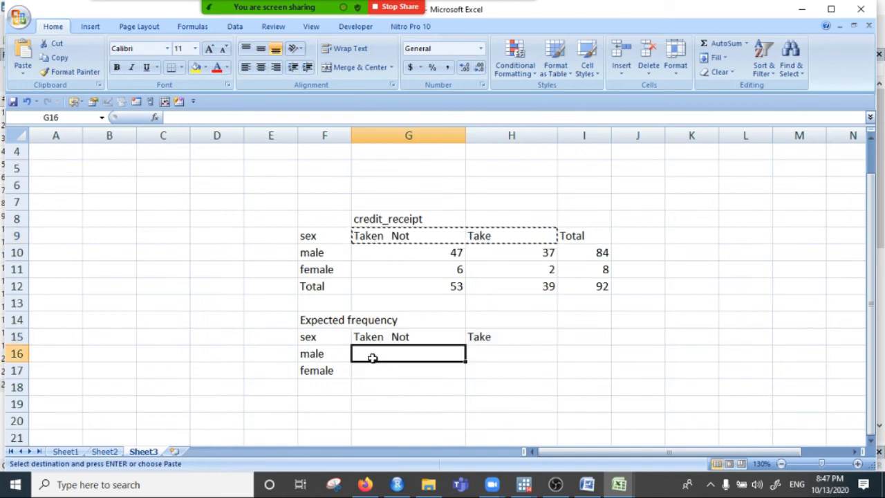
Fill the row totals I10:I11 with dark orange and the column totals G12:H12 with green.
{"action": "mouse_move", "coordinate": [592, 250]}
{"action": "left_mouse_down"}
{"action": "mouse_move", "coordinate": [593, 281]}
{"action": "mouse_move", "coordinate": [591, 267]}
{"action": "left_mouse_up"}
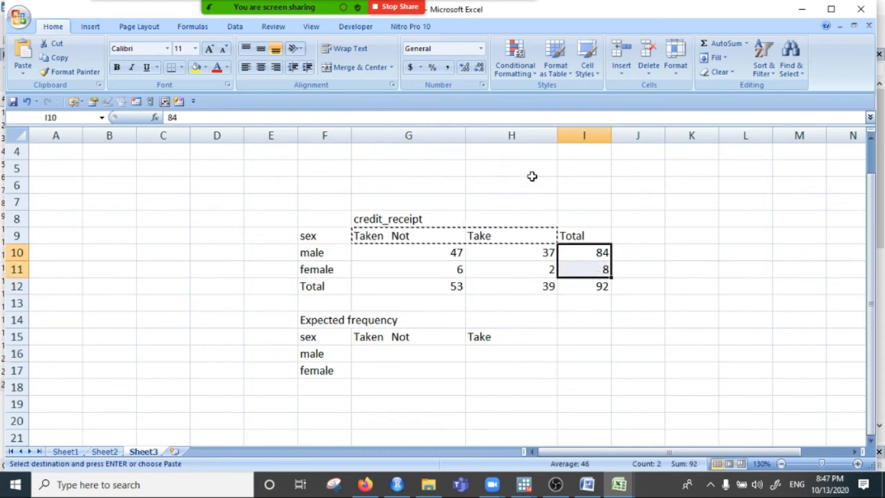
{"action": "left_click", "coordinate": [204, 67]}
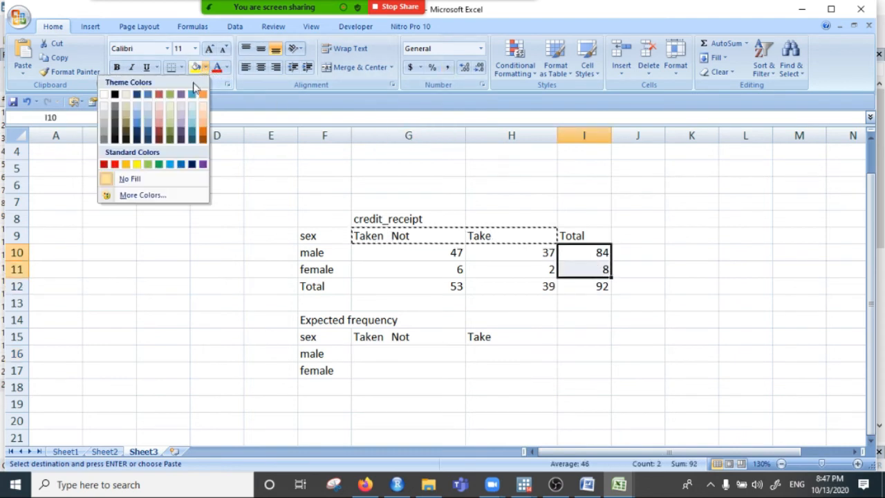
{"action": "left_click", "coordinate": [203, 139]}
{"action": "left_click_drag", "start_coordinate": [381, 283], "coordinate": [513, 282]}
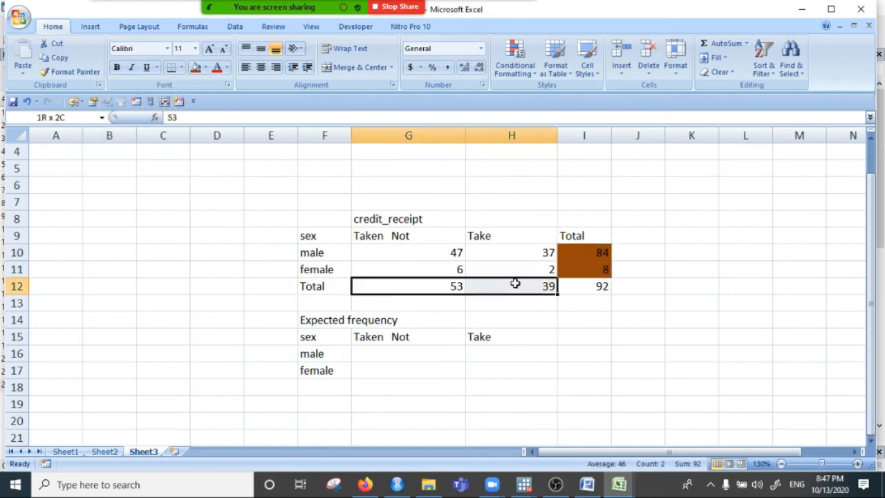
{"action": "left_click", "coordinate": [206, 69]}
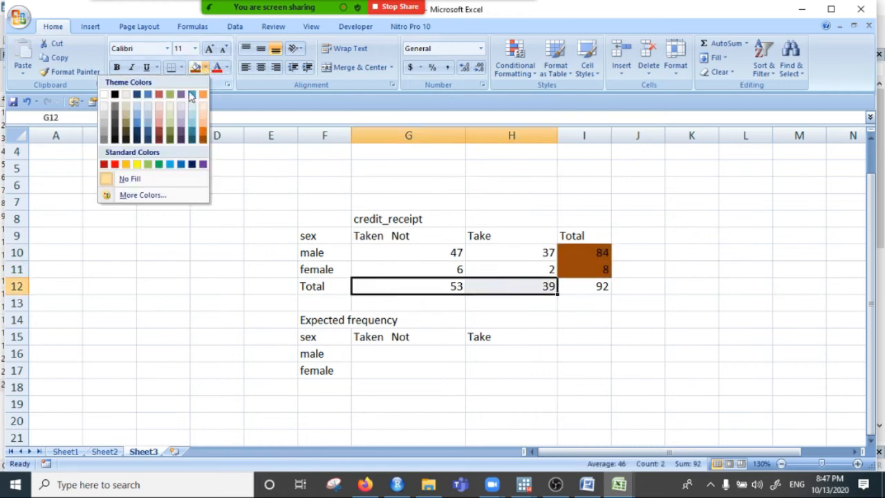
{"action": "left_click", "coordinate": [163, 167]}
Calculate the expected frequency for males in the first credit receipt column, cell G16, with the formula =I10*G12/I12.
{"action": "left_click", "coordinate": [368, 352]}
{"action": "left_click", "coordinate": [333, 354]}
{"action": "left_click", "coordinate": [387, 355]}
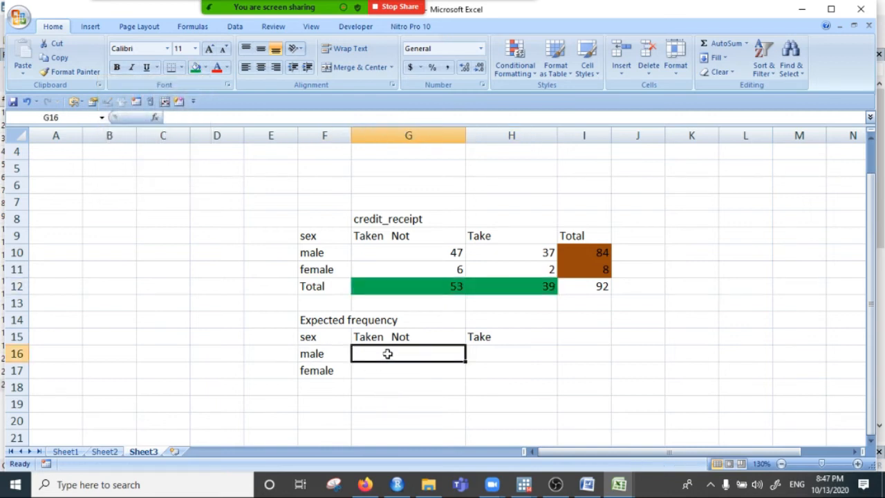
{"action": "type", "text": "="}
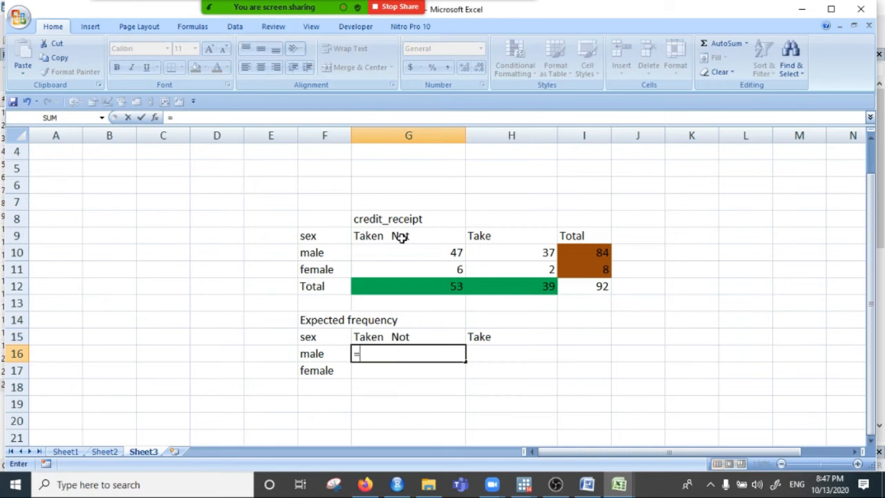
{"action": "left_click", "coordinate": [593, 251]}
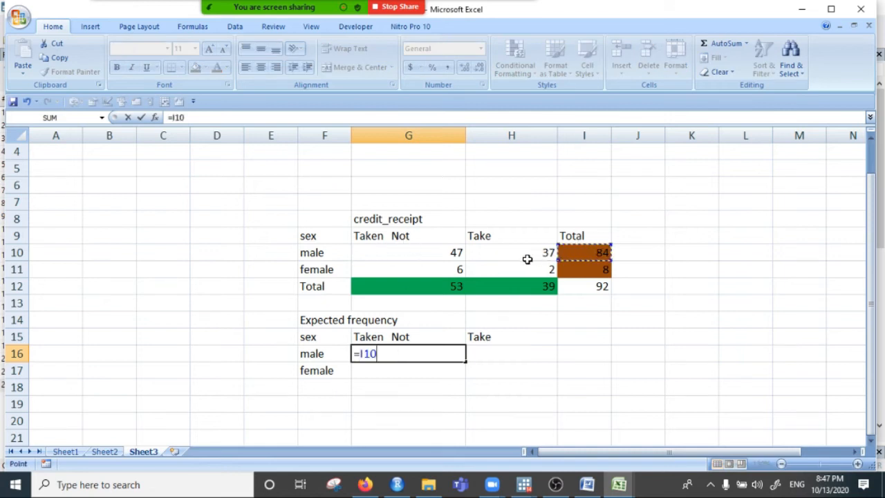
{"action": "type", "text": "*"}
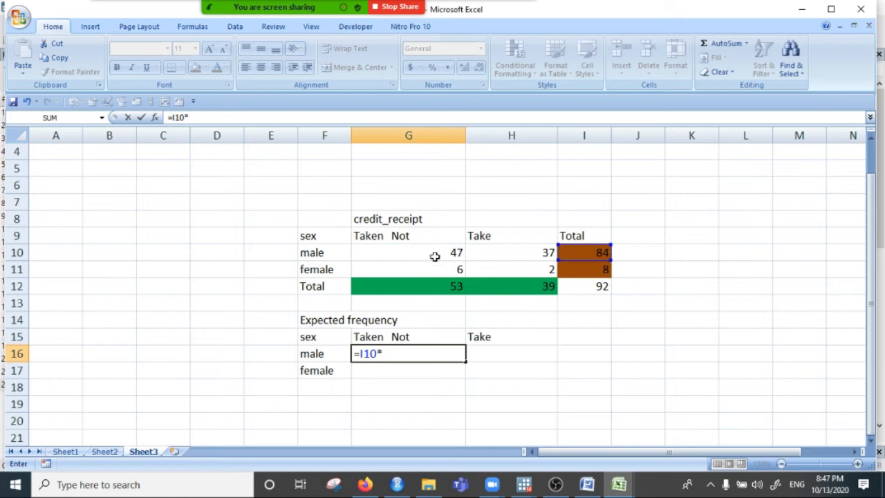
{"action": "left_click", "coordinate": [435, 287]}
{"action": "type", "text": "/"}
{"action": "left_click", "coordinate": [585, 286]}
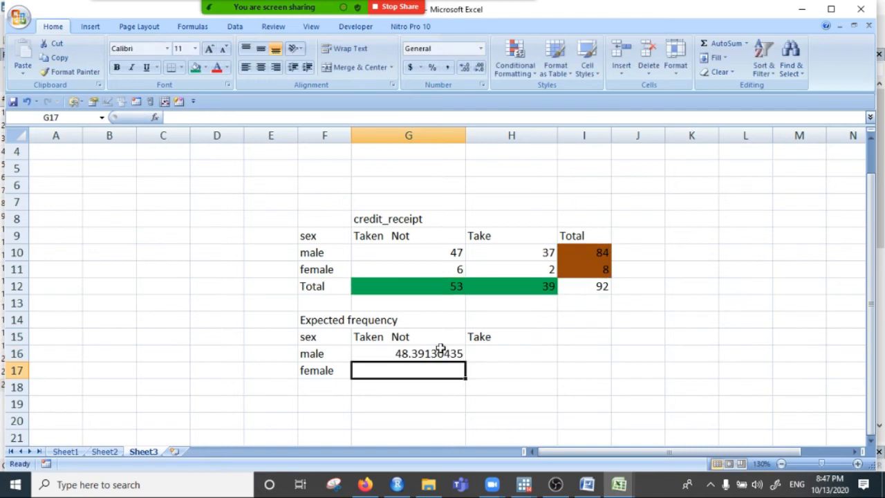
{"action": "left_click", "coordinate": [419, 357]}
Calculate the expected frequency for males in the second credit receipt column, cell H16, with the formula =I10*H12/I12.
{"action": "left_click", "coordinate": [499, 353]}
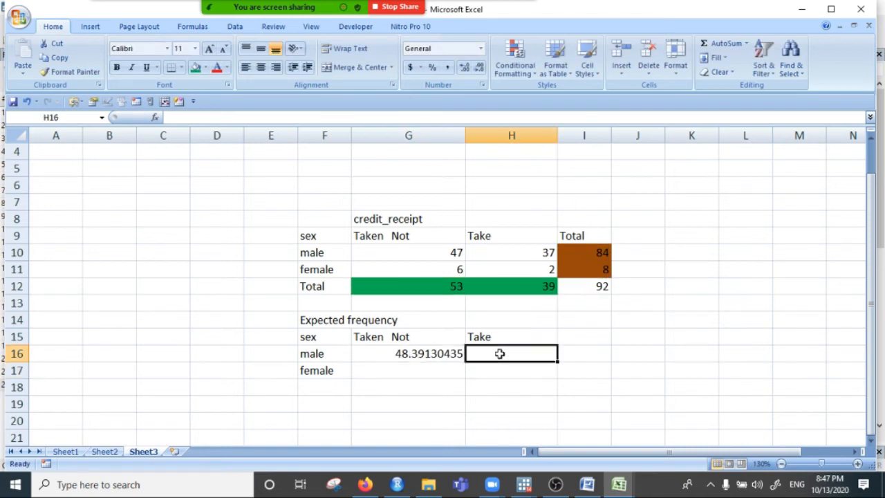
{"action": "type", "text": "="}
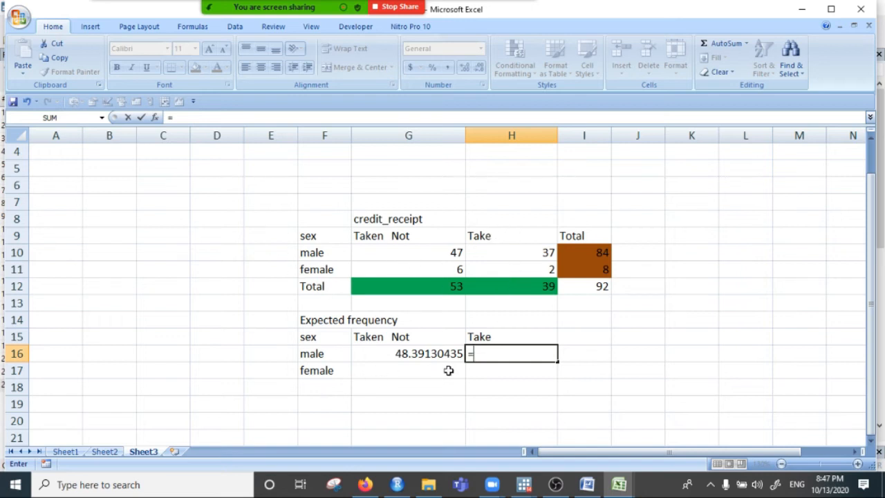
{"action": "left_click", "coordinate": [588, 253]}
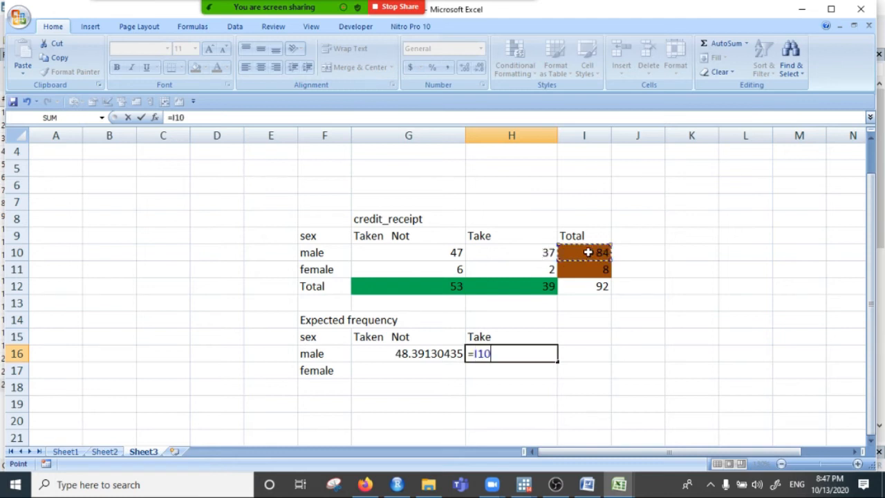
{"action": "type", "text": "*"}
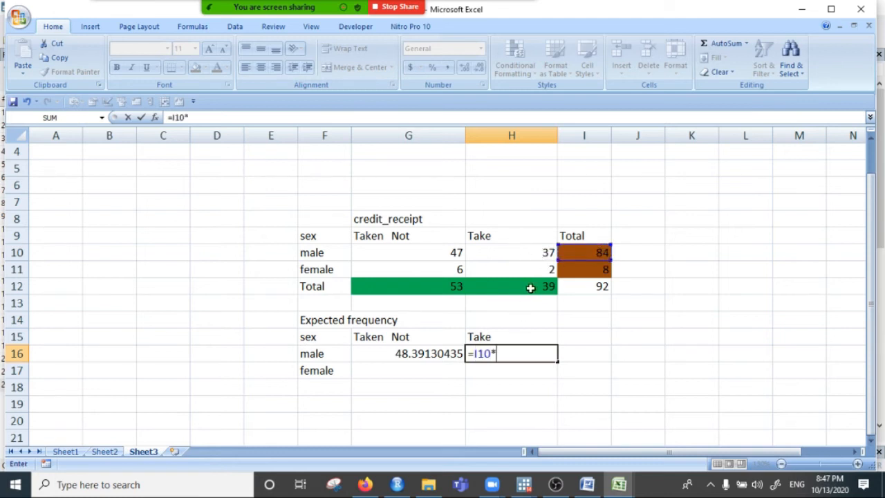
{"action": "left_click", "coordinate": [530, 288]}
{"action": "type", "text": "/"}
{"action": "left_click", "coordinate": [601, 287]}
{"action": "key", "text": "Return"}
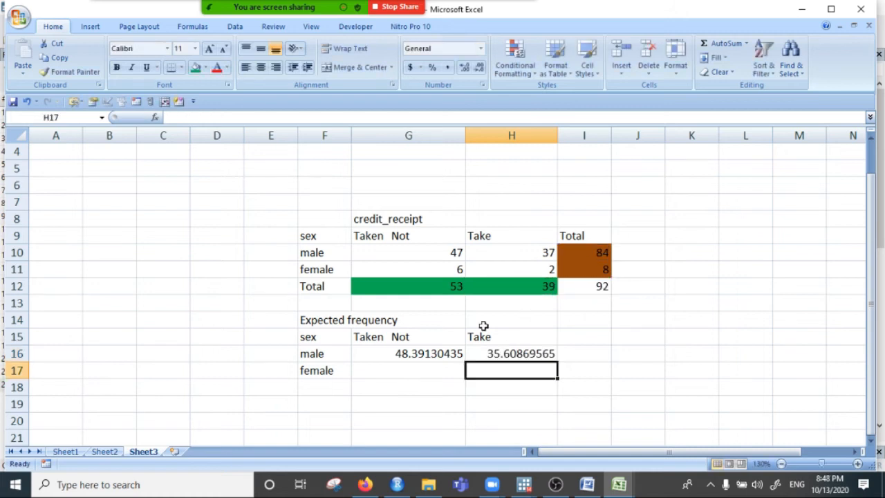
{"action": "left_click", "coordinate": [447, 302]}
{"action": "left_click", "coordinate": [543, 354]}
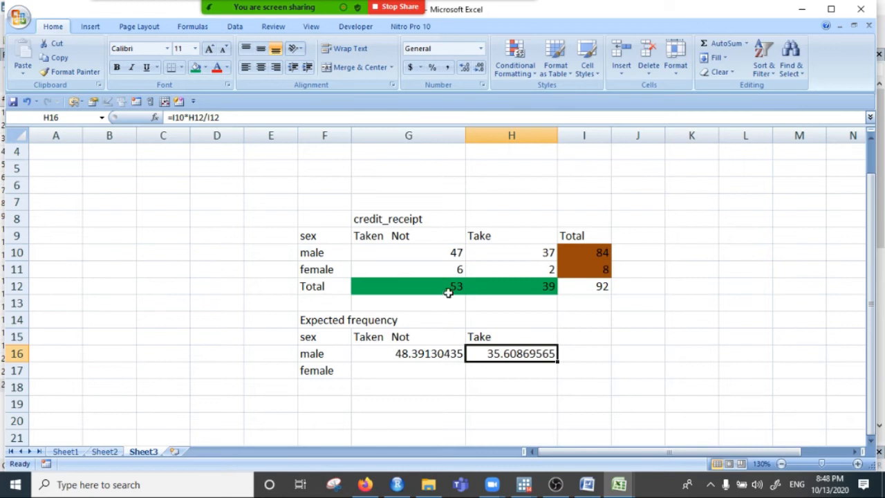
{"action": "left_click", "coordinate": [427, 366]}
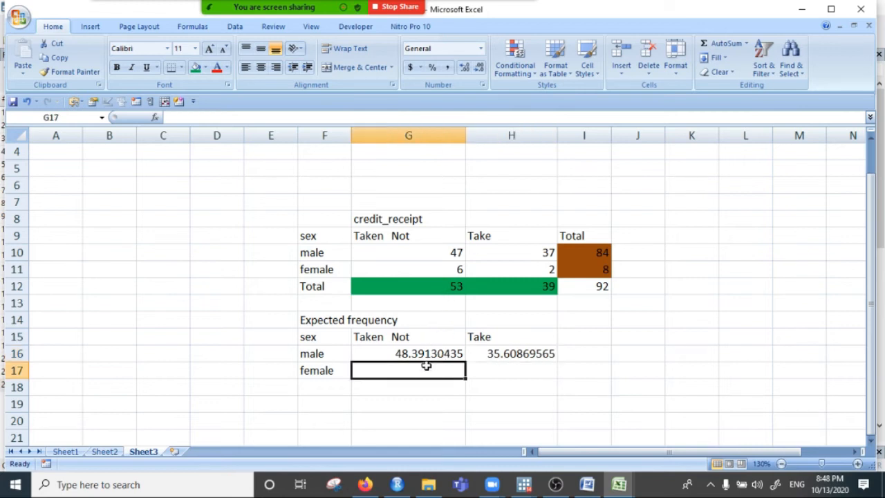
Try to calculate the expected frequency for females in the first credit receipt column, cell G17, with the formula =I11*I12.
{"action": "type", "text": "="}
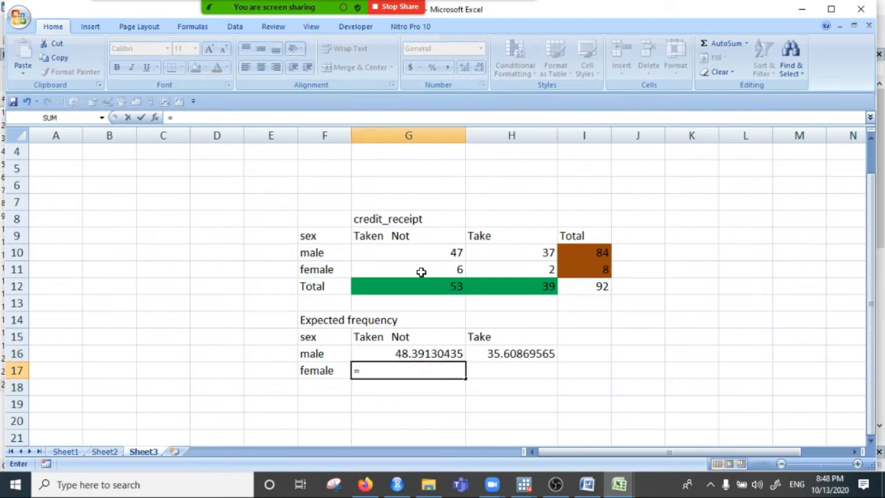
{"action": "left_click", "coordinate": [603, 270]}
{"action": "type", "text": "*"}
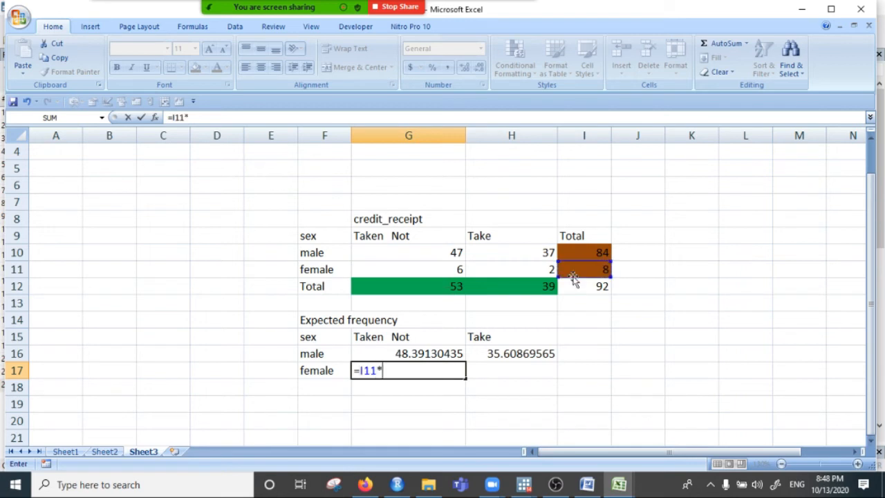
{"action": "left_click", "coordinate": [436, 287]}
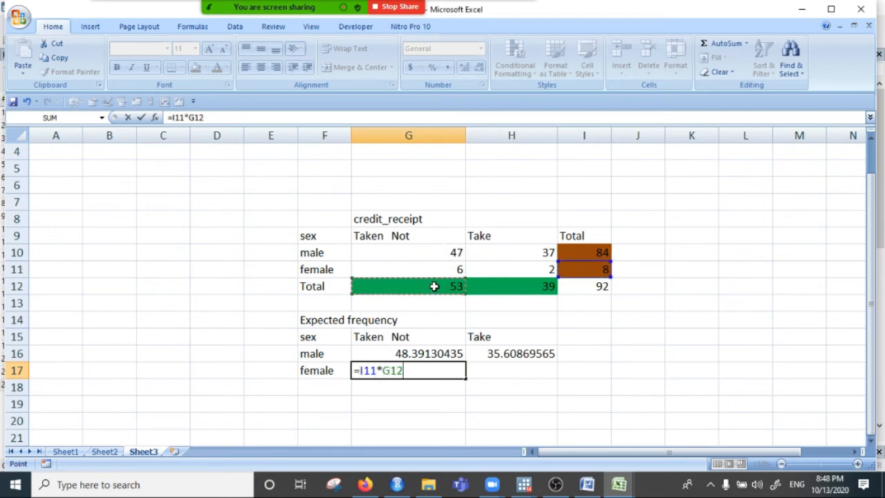
{"action": "left_click", "coordinate": [595, 286]}
{"action": "key", "text": "Return"}
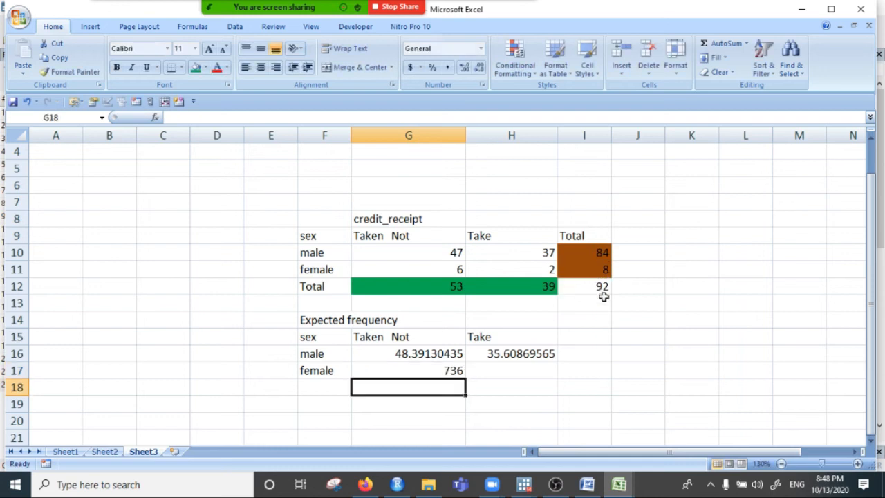
Calculate the expected frequency for females in the second credit receipt column, cell H17, with the formula =I11*H12/I12.
{"action": "left_click", "coordinate": [500, 372]}
{"action": "type", "text": "="}
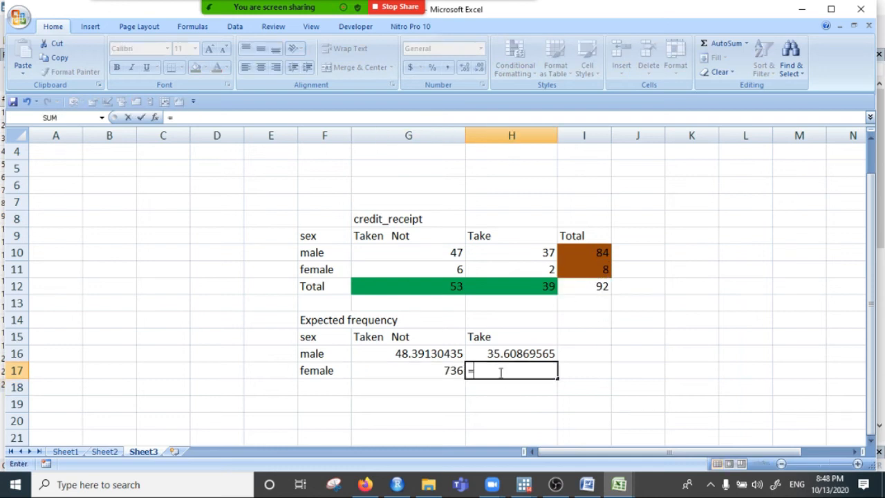
{"action": "left_click", "coordinate": [589, 270]}
{"action": "type", "text": "*"}
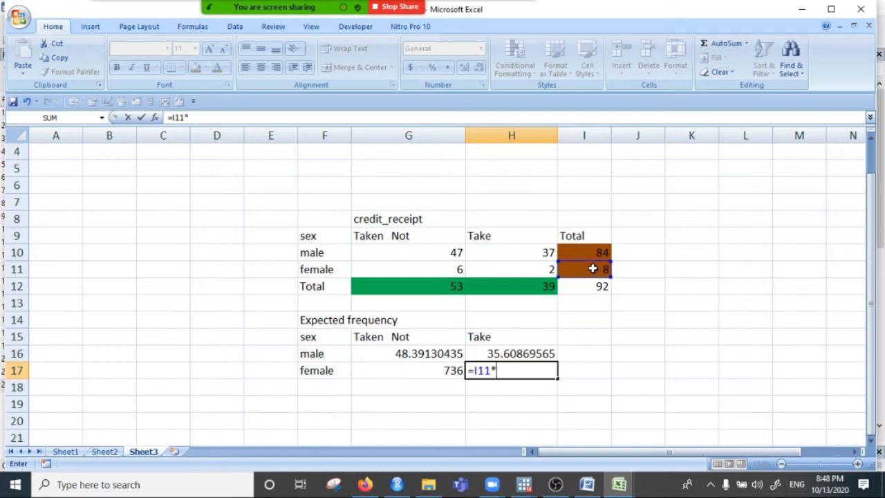
{"action": "left_click", "coordinate": [528, 282]}
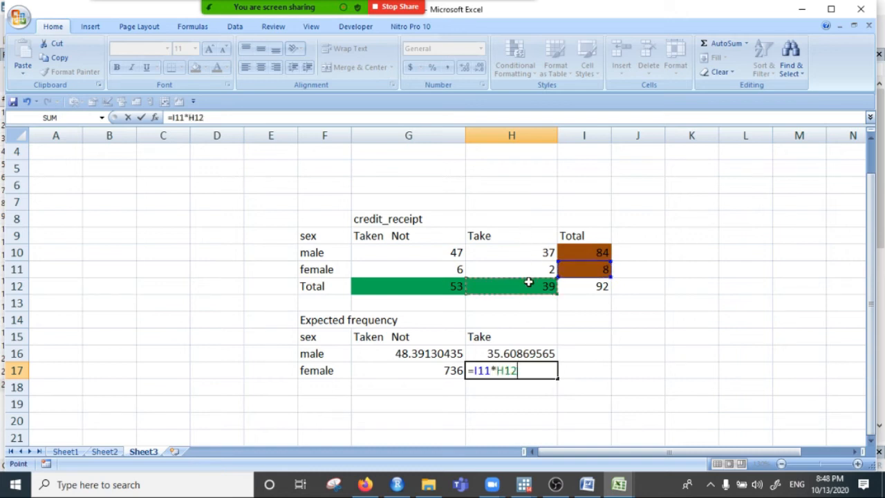
{"action": "type", "text": "/"}
{"action": "left_click", "coordinate": [594, 291]}
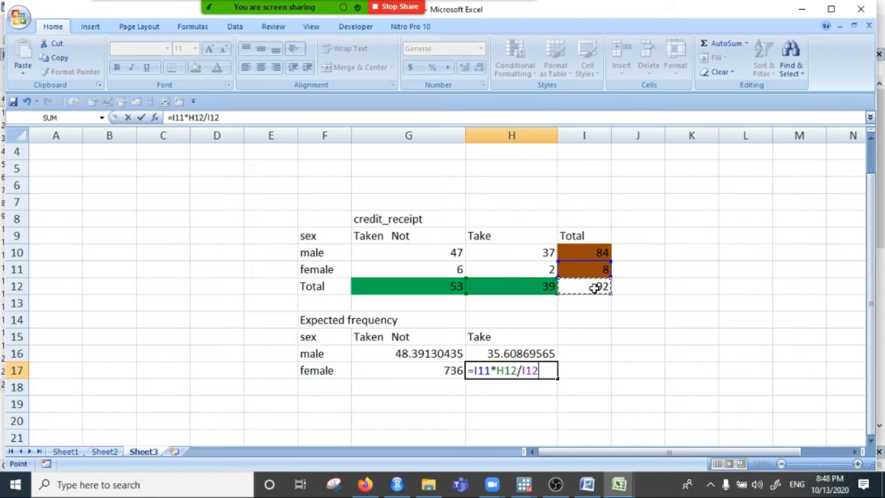
{"action": "key", "text": "Return"}
Reduce the expected frequencies in G16:H17 to one decimal place.
{"action": "left_click", "coordinate": [421, 353]}
{"action": "left_click_drag", "start_coordinate": [421, 353], "coordinate": [515, 371]}
{"action": "left_click", "coordinate": [478, 67]}
{"action": "left_click", "coordinate": [478, 67]}
{"action": "left_click", "coordinate": [478, 68]}
{"action": "left_click", "coordinate": [478, 68]}
{"action": "left_click", "coordinate": [478, 68]}
{"action": "left_click", "coordinate": [479, 68]}
{"action": "left_click", "coordinate": [478, 67]}
Check the calculated expected frequencies, switch to Stata and compare them with the expected frequency rows of the gender by credit_receipt table.
{"action": "left_click", "coordinate": [435, 354]}
{"action": "left_click", "coordinate": [529, 358]}
{"action": "left_click", "coordinate": [436, 369]}
{"action": "left_click", "coordinate": [534, 390]}
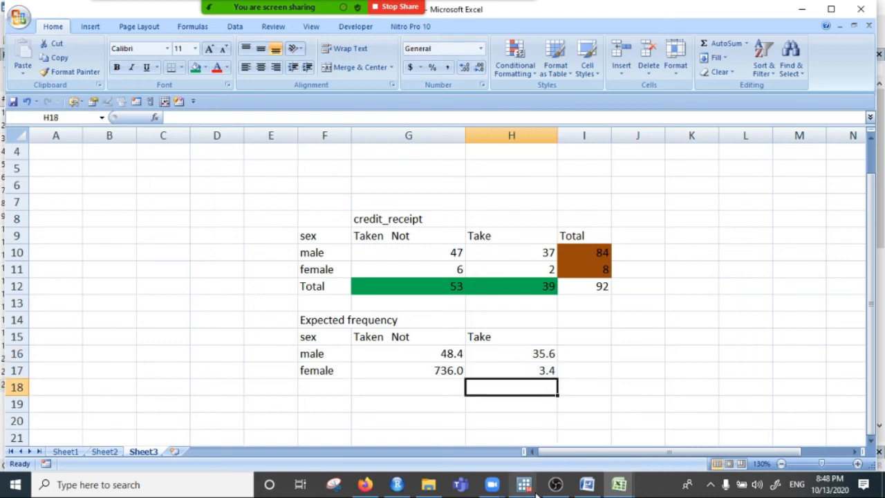
{"action": "mouse_move", "coordinate": [524, 484]}
{"action": "left_click", "coordinate": [454, 415]}
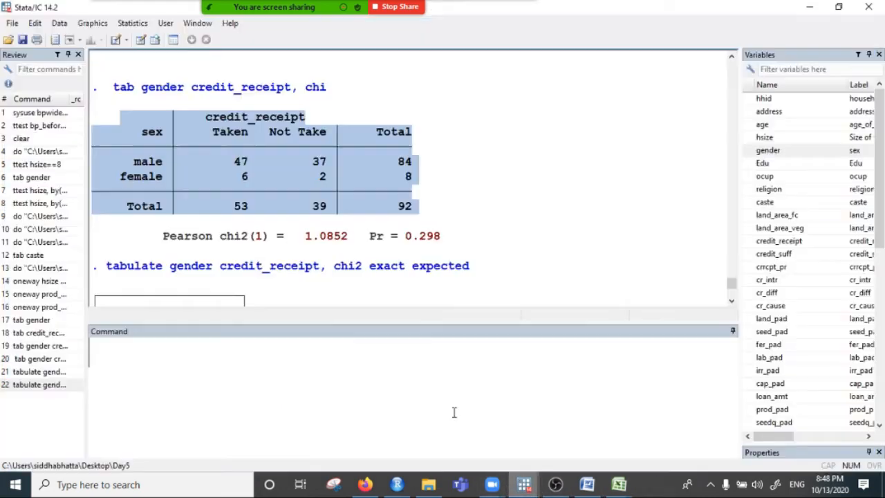
{"action": "scroll", "coordinate": [305, 261], "scroll_direction": "down", "scroll_amount": 12}
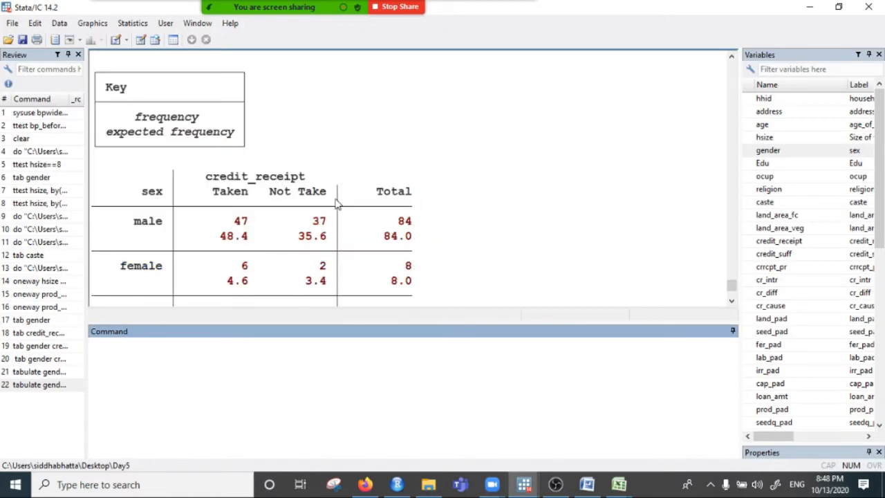
{"action": "scroll", "coordinate": [366, 227], "scroll_direction": "down", "scroll_amount": 2}
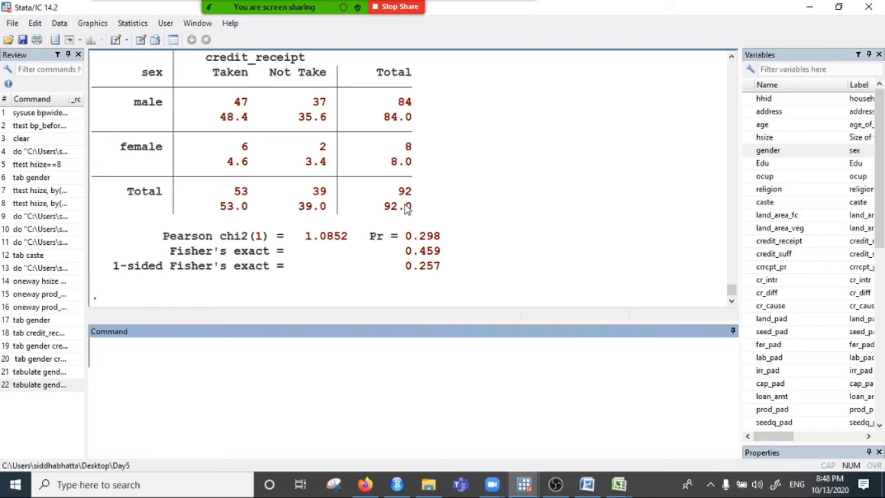
{"action": "left_click_drag", "start_coordinate": [214, 116], "coordinate": [413, 120]}
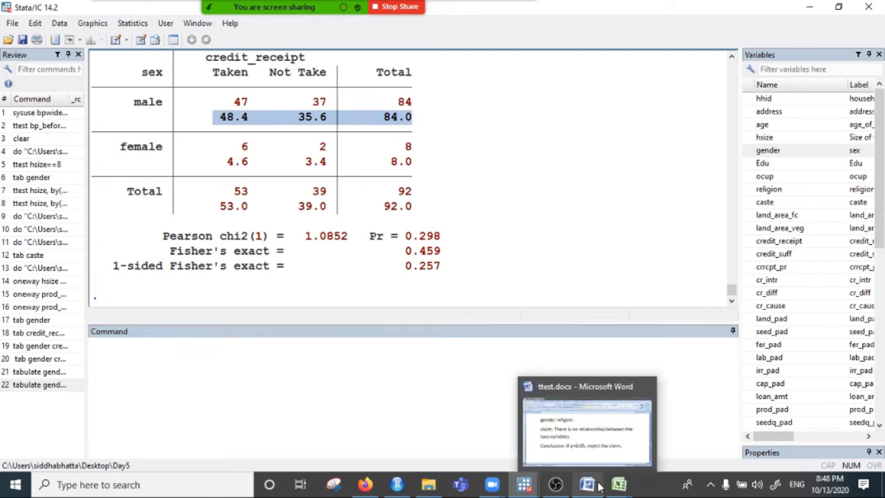
Switch back to Excel and replace the female expected frequency formula in G17 with =I11*G12/I12.
{"action": "mouse_move", "coordinate": [617, 488]}
{"action": "left_click", "coordinate": [649, 428]}
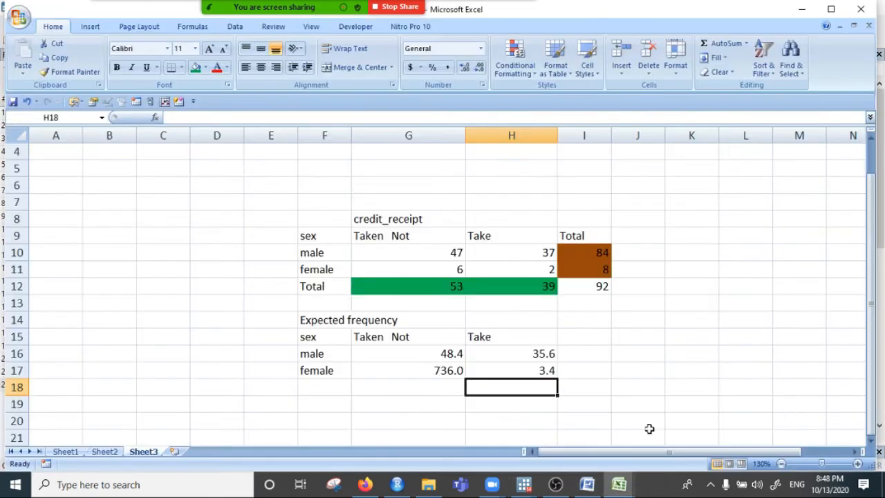
{"action": "left_click", "coordinate": [476, 323]}
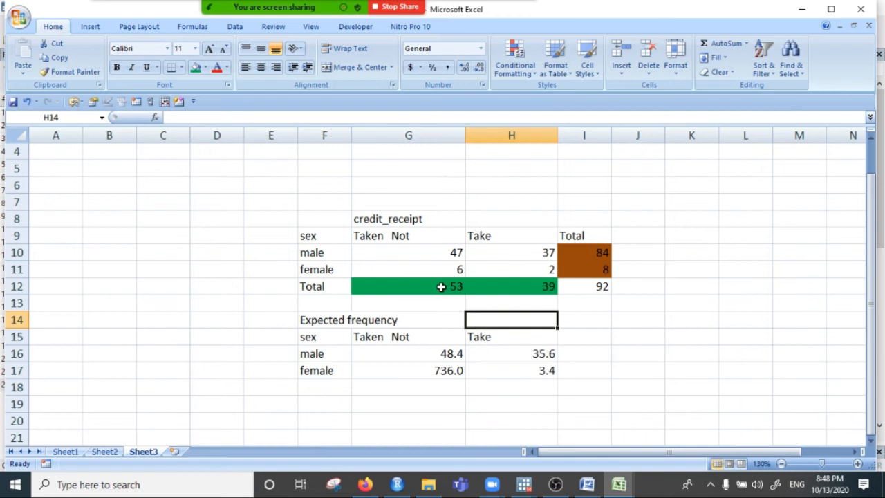
{"action": "double_click", "coordinate": [457, 370]}
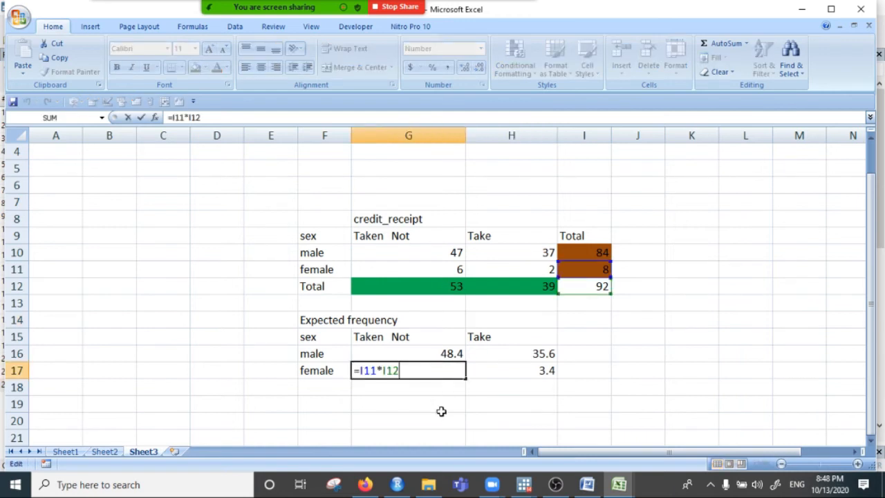
{"action": "type", "text": "/"}
{"action": "key", "text": "BackSpace"}
{"action": "key", "text": "BackSpace"}
{"action": "key", "text": "BackSpace"}
{"action": "key", "text": "BackSpace"}
{"action": "key", "text": "BackSpace"}
{"action": "key", "text": "BackSpace"}
{"action": "key", "text": "BackSpace"}
{"action": "key", "text": "BackSpace"}
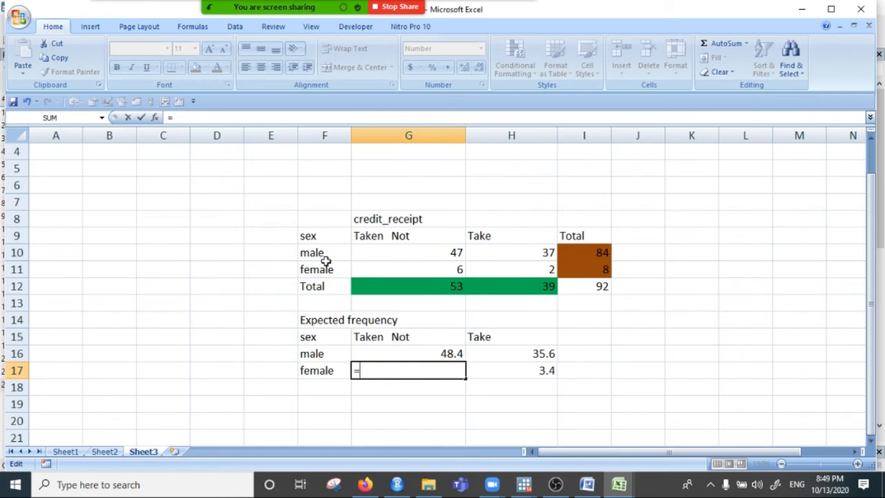
{"action": "left_click", "coordinate": [588, 273]}
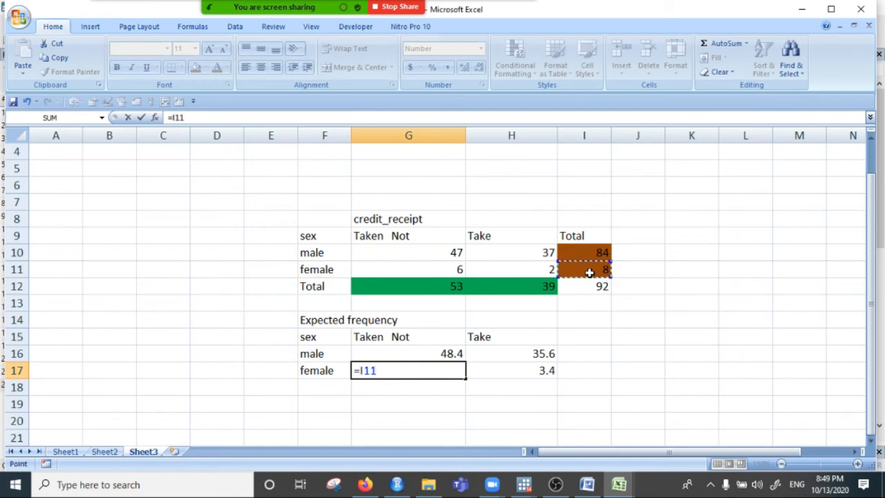
{"action": "type", "text": "*"}
{"action": "left_click", "coordinate": [441, 286]}
{"action": "type", "text": "/"}
{"action": "left_click", "coordinate": [598, 286]}
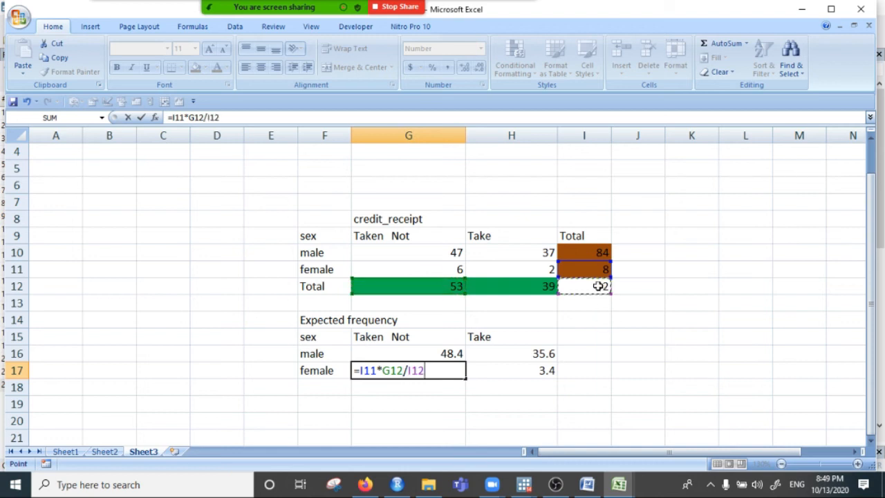
{"action": "key", "text": "Return"}
Review each expected frequency in G16:H17, then switch to Stata and examine the matching expected counts, totals and test results.
{"action": "left_click", "coordinate": [443, 351]}
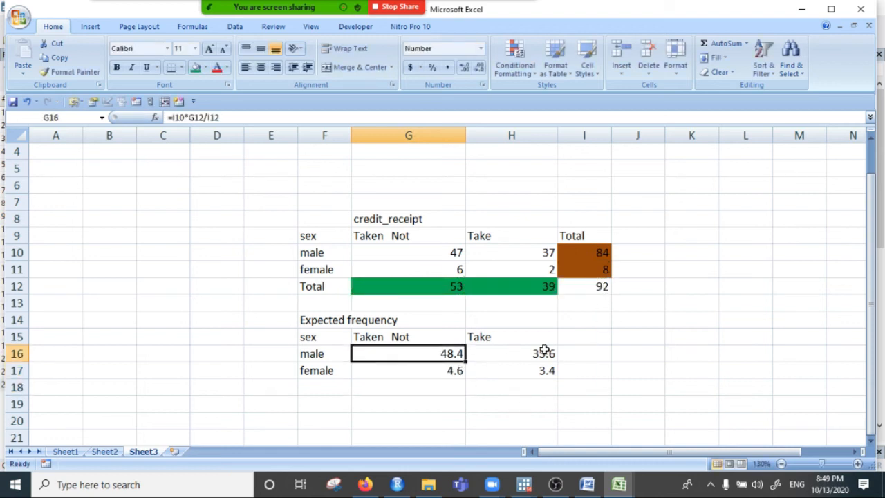
{"action": "left_click", "coordinate": [511, 356]}
{"action": "left_click", "coordinate": [448, 370]}
{"action": "left_click", "coordinate": [537, 368]}
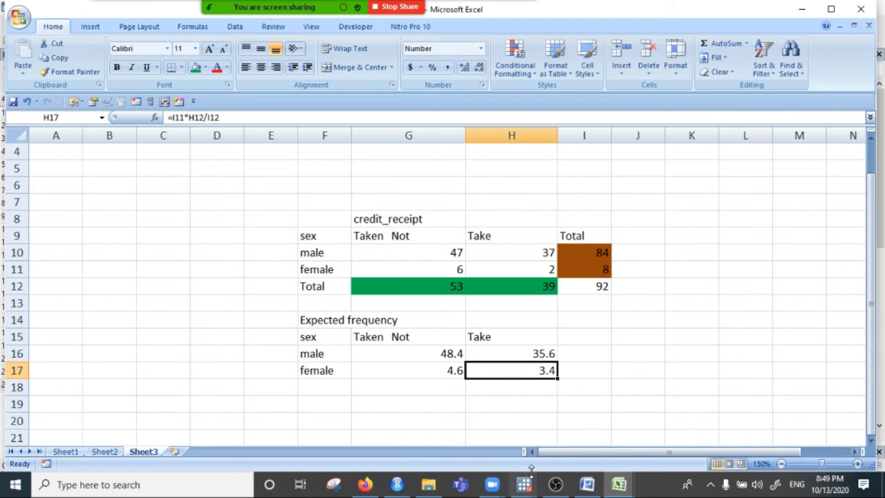
{"action": "mouse_move", "coordinate": [524, 484]}
{"action": "left_click", "coordinate": [512, 448]}
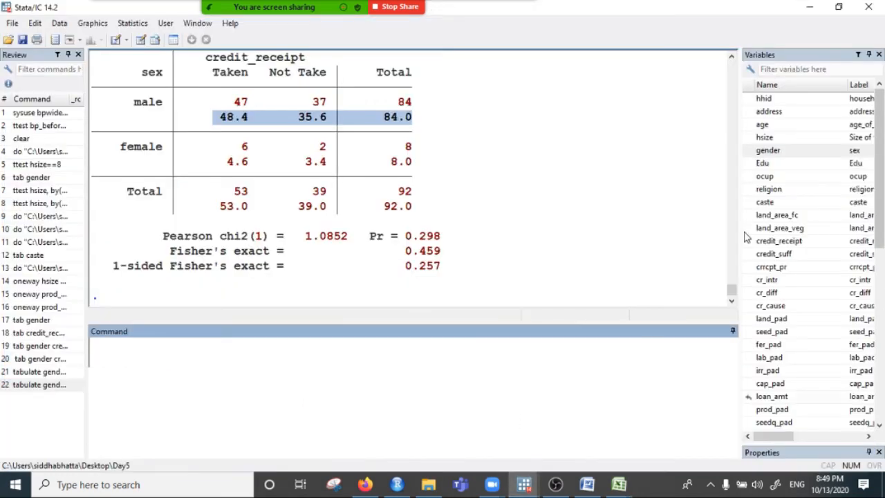
{"action": "left_click", "coordinate": [245, 119]}
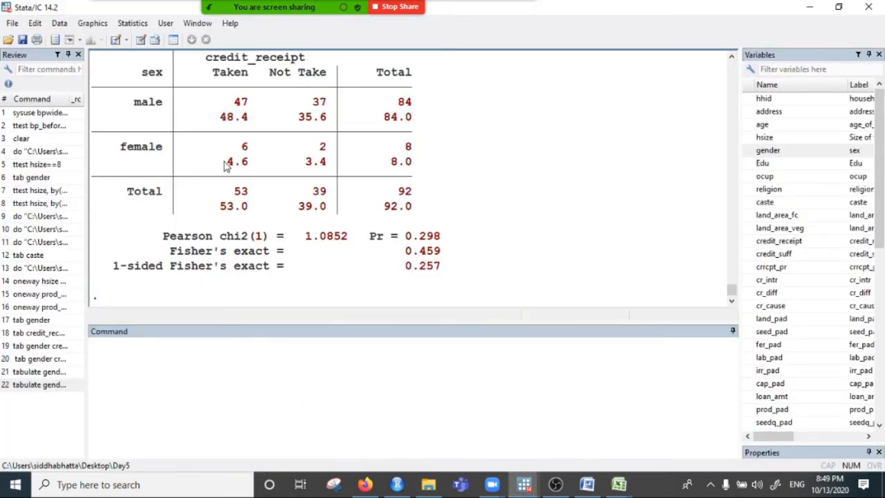
{"action": "scroll", "coordinate": [192, 184], "scroll_direction": "up", "scroll_amount": 2}
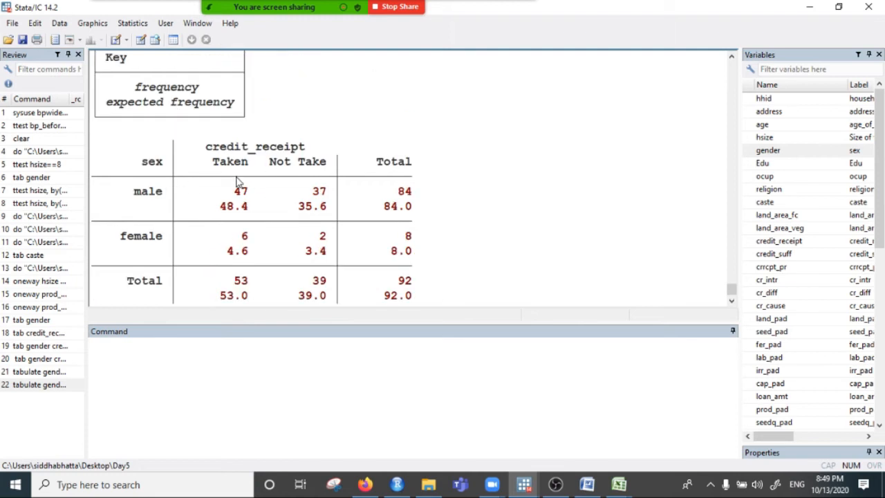
{"action": "scroll", "coordinate": [242, 190], "scroll_direction": "down", "scroll_amount": 2}
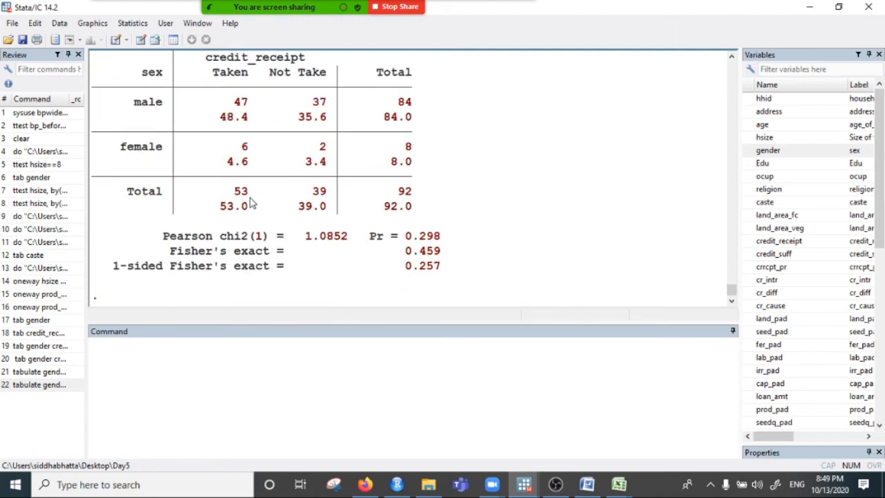
{"action": "scroll", "coordinate": [317, 258], "scroll_direction": "up", "scroll_amount": 1}
{"action": "scroll", "coordinate": [320, 258], "scroll_direction": "down", "scroll_amount": 1}
{"action": "left_click_drag", "start_coordinate": [215, 114], "coordinate": [419, 203]}
{"action": "left_click", "coordinate": [319, 212]}
Write the note "claim: no association if p<0.05, reject" as unexecuted text on Stata's command line.
{"action": "left_click", "coordinate": [225, 358]}
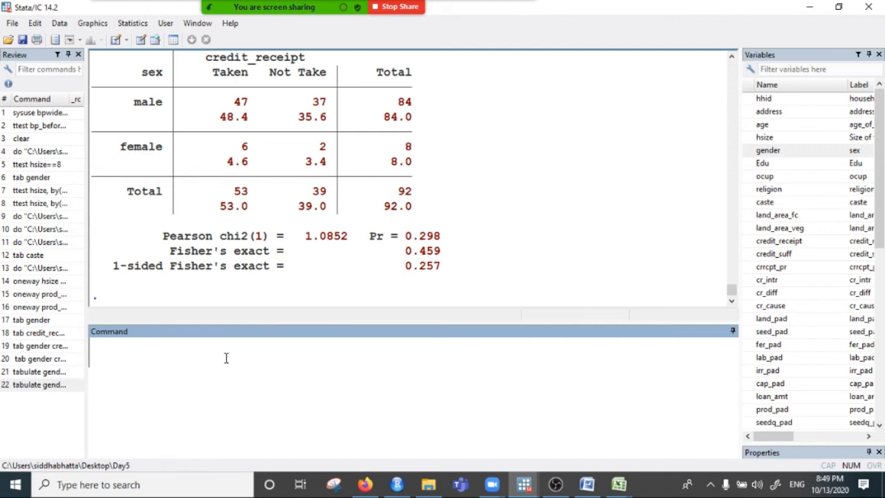
{"action": "type", "text": "cliam"}
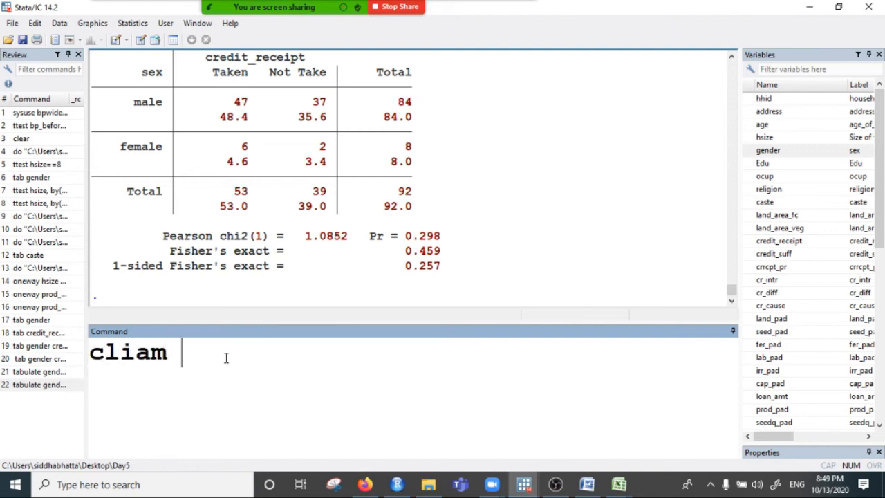
{"action": "key", "text": "BackSpace"}
{"action": "key", "text": "BackSpace"}
{"action": "key", "text": "BackSpace"}
{"action": "type", "text": "ai"}
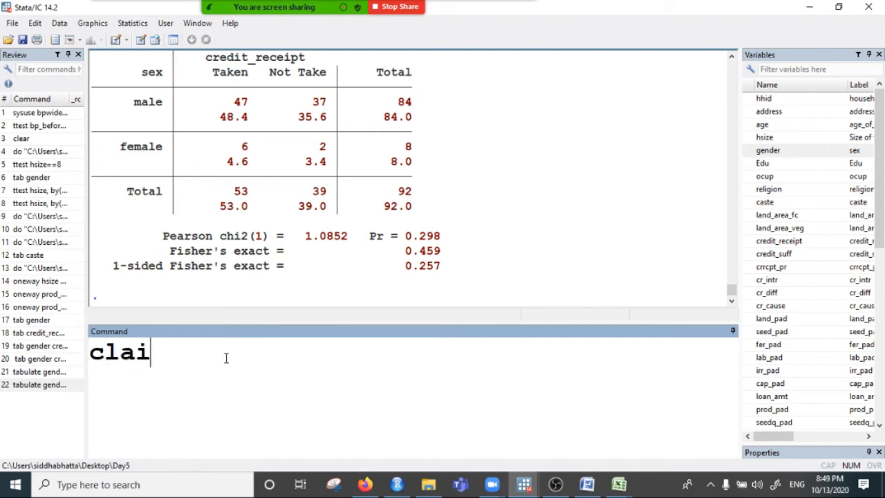
{"action": "type", "text": "m: no"}
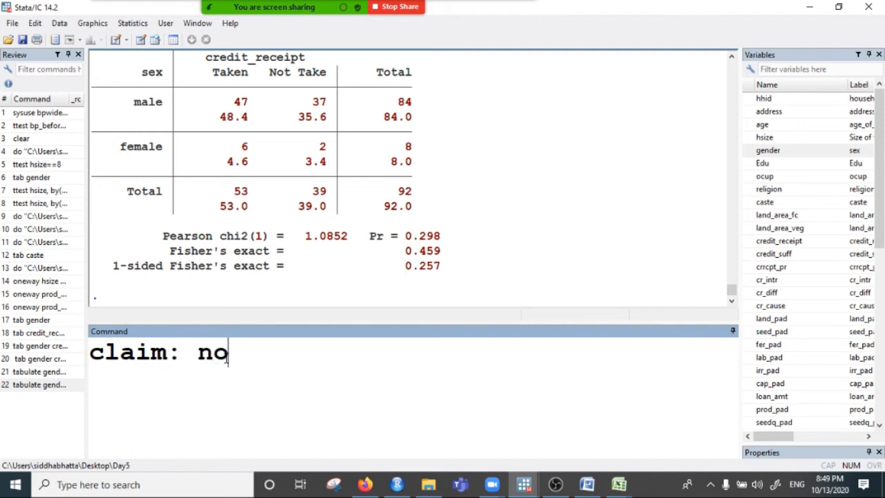
{"action": "type", "text": " associa"}
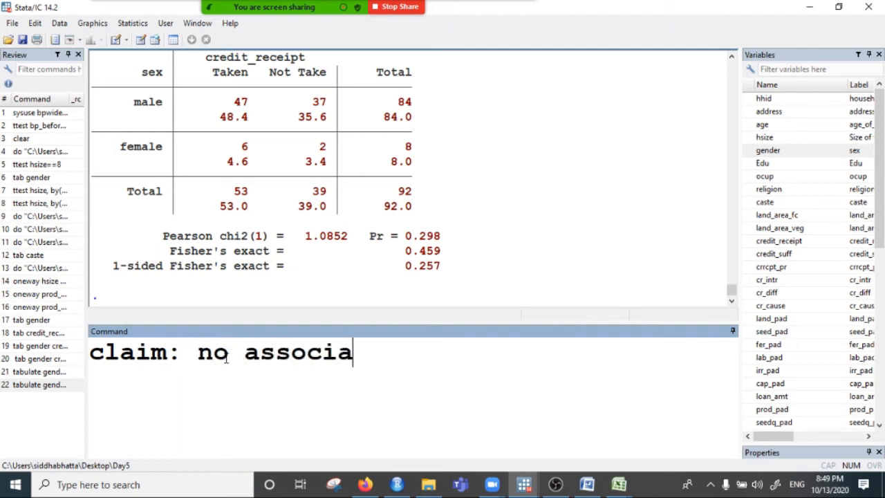
{"action": "type", "text": "tion "}
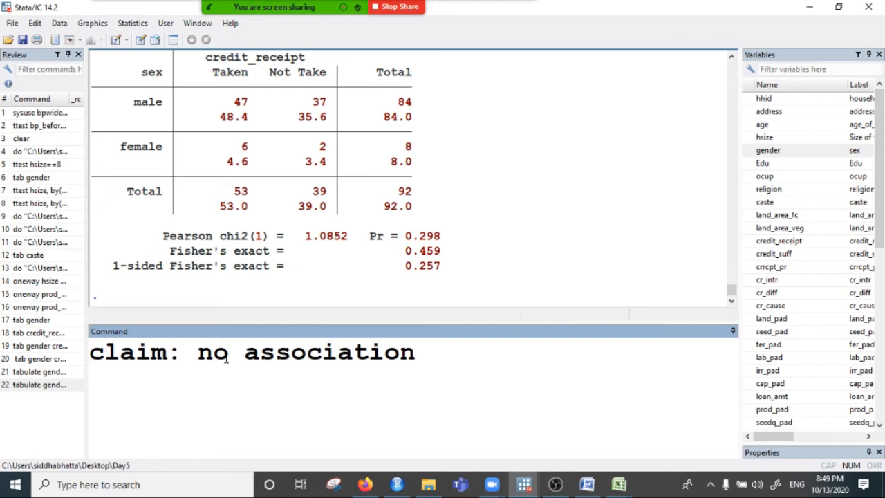
{"action": "type", "text": "if p<0.05, reject"}
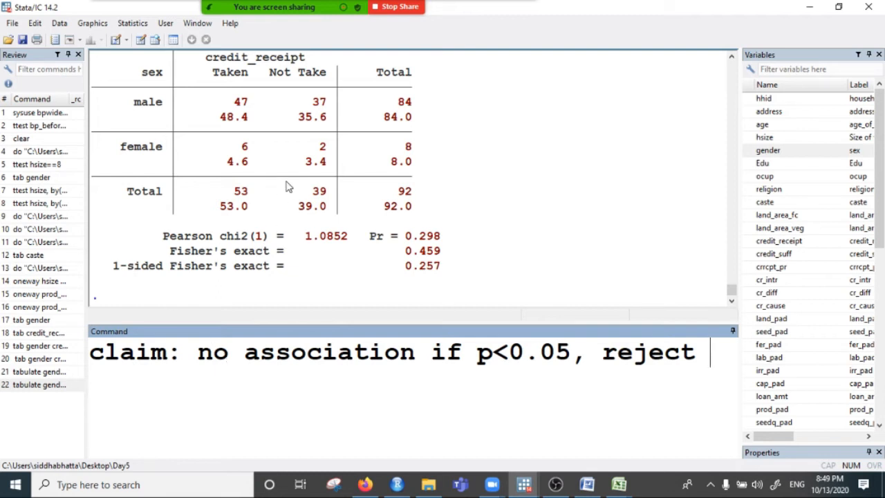
Examine the credit receipt and sex categories in the table alongside the "no association" part of the note.
{"action": "double_click", "coordinate": [223, 76]}
{"action": "left_click_drag", "start_coordinate": [255, 82], "coordinate": [334, 82]}
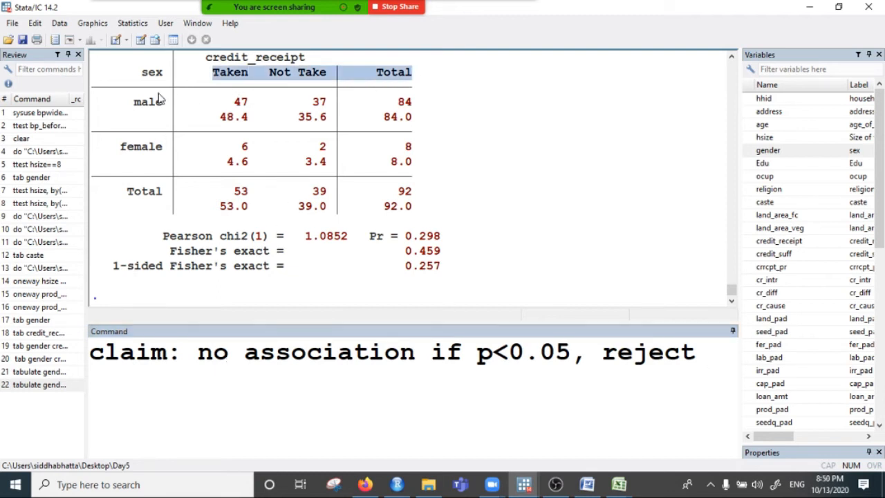
{"action": "left_click_drag", "start_coordinate": [158, 95], "coordinate": [166, 195]}
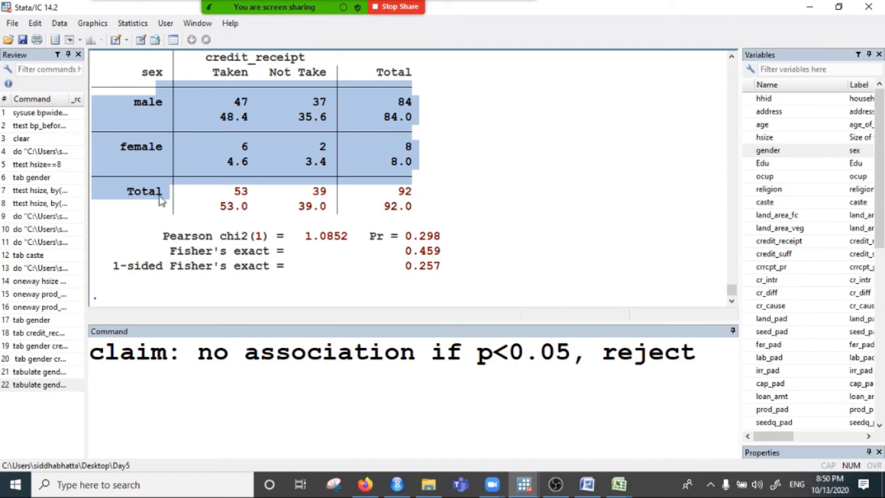
{"action": "left_click", "coordinate": [213, 356]}
{"action": "left_click_drag", "start_coordinate": [202, 357], "coordinate": [439, 361]}
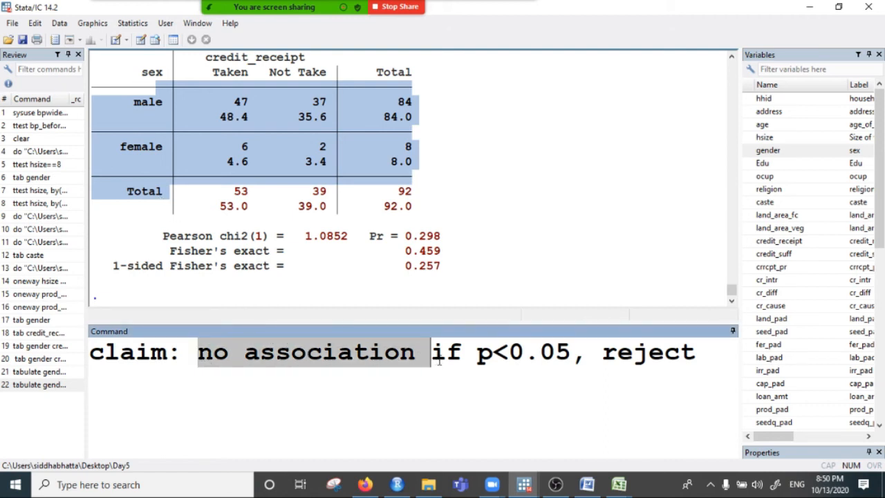
Review the sex and credit receipt categories in the latest table and the chi-squared and Fisher's exact results of the preceding run.
{"action": "left_click", "coordinate": [540, 359]}
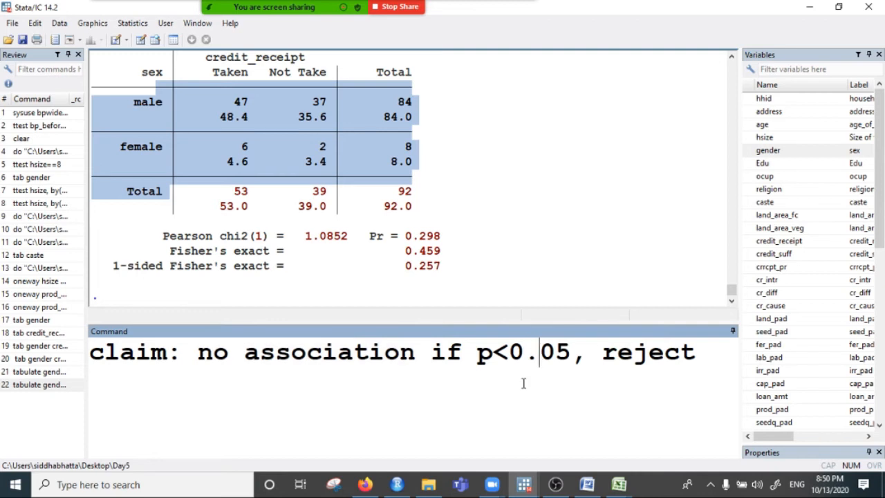
{"action": "scroll", "coordinate": [312, 265], "scroll_direction": "up", "scroll_amount": 2}
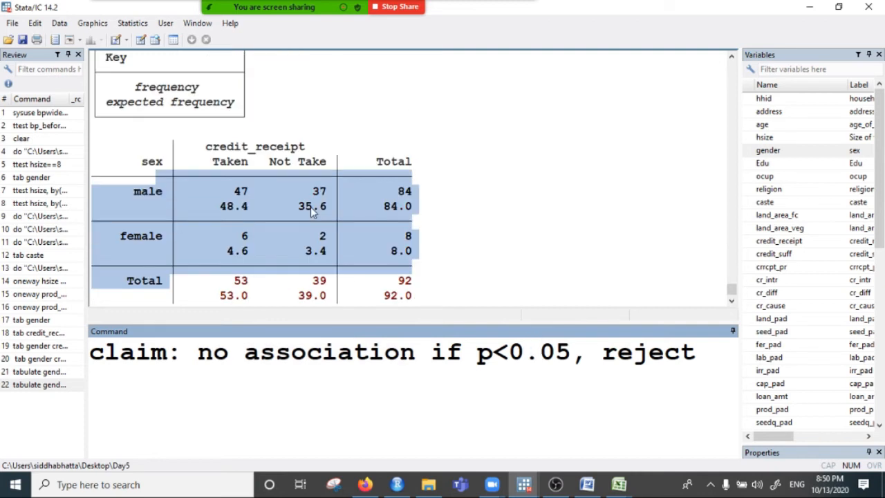
{"action": "left_click_drag", "start_coordinate": [141, 164], "coordinate": [163, 289]}
{"action": "left_click", "coordinate": [200, 166]}
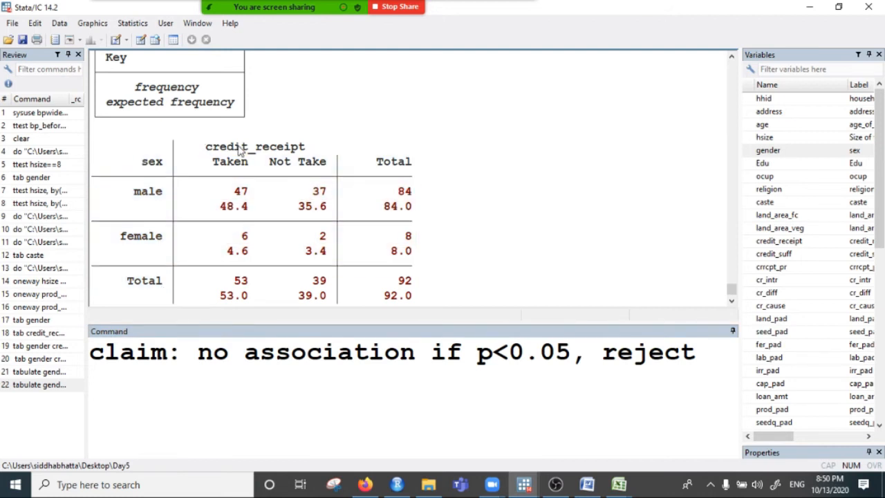
{"action": "left_click_drag", "start_coordinate": [238, 147], "coordinate": [411, 170]}
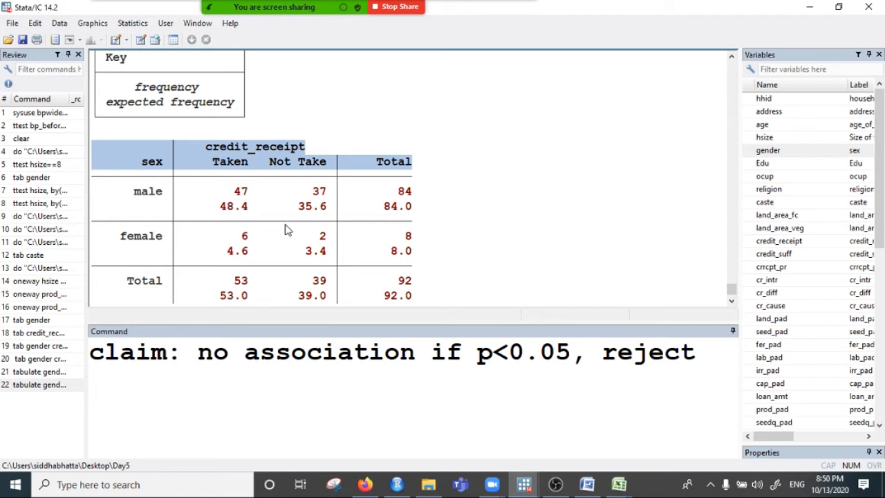
{"action": "scroll", "coordinate": [235, 233], "scroll_direction": "up", "scroll_amount": 3}
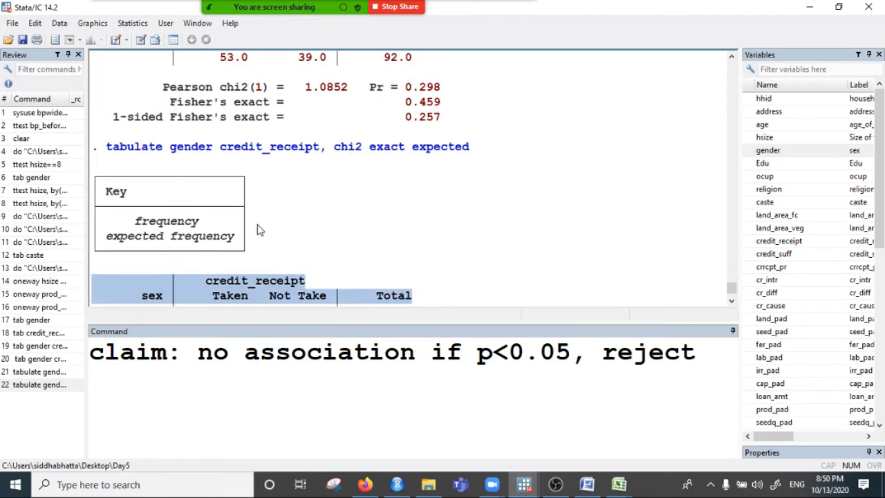
{"action": "scroll", "coordinate": [273, 141], "scroll_direction": "up", "scroll_amount": 2}
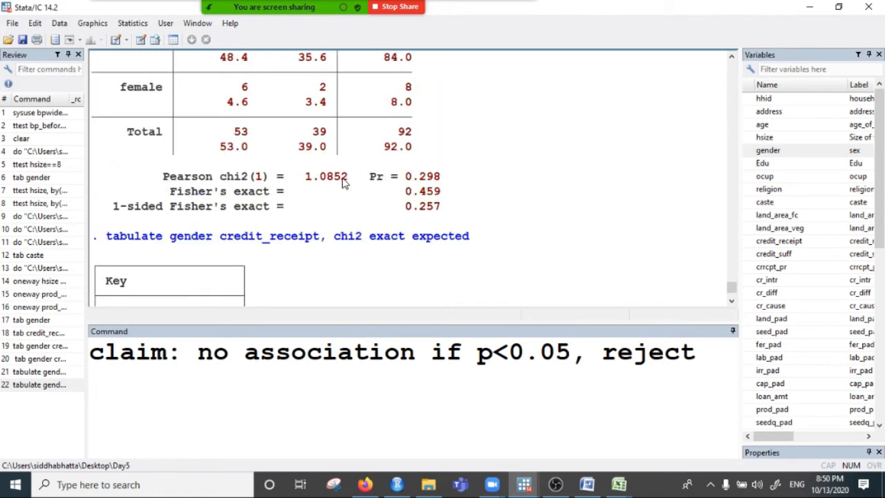
{"action": "scroll", "coordinate": [302, 228], "scroll_direction": "down", "scroll_amount": 5}
Replace the claim note on the command line with the command tab gender caste, chi.
{"action": "left_click_drag", "start_coordinate": [715, 363], "coordinate": [89, 356]}
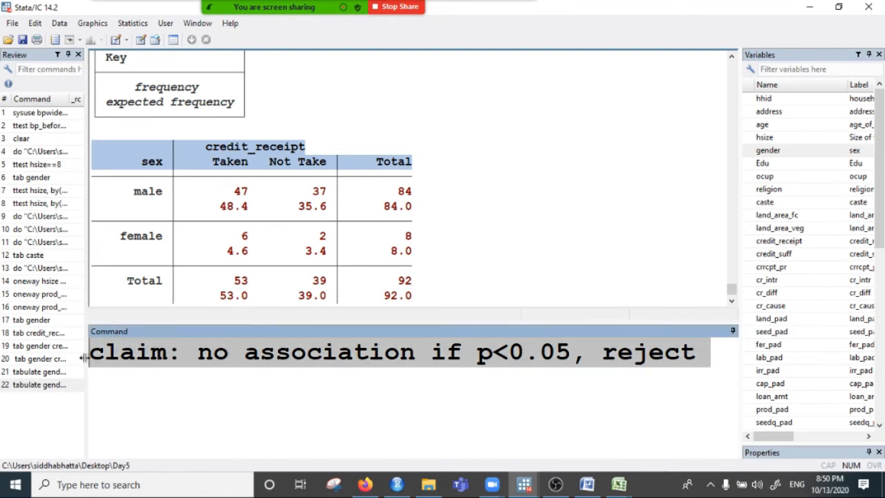
{"action": "key", "text": "BackSpace"}
{"action": "type", "text": "tab"}
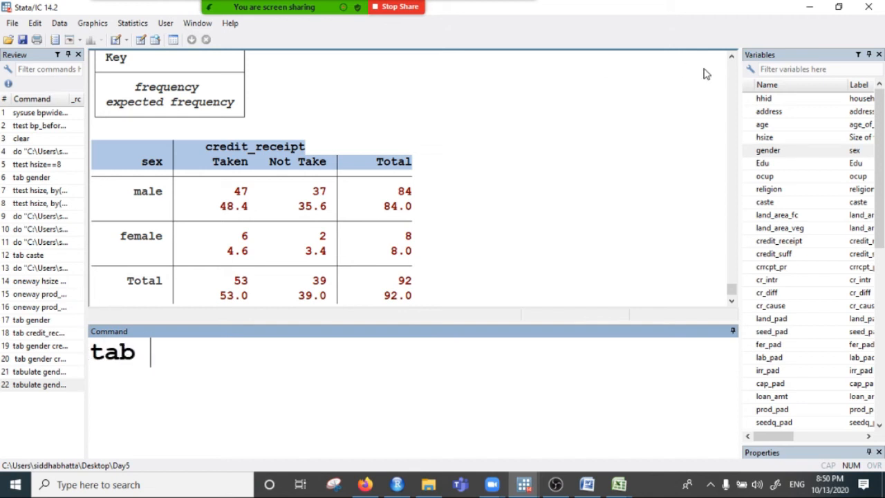
{"action": "double_click", "coordinate": [767, 150]}
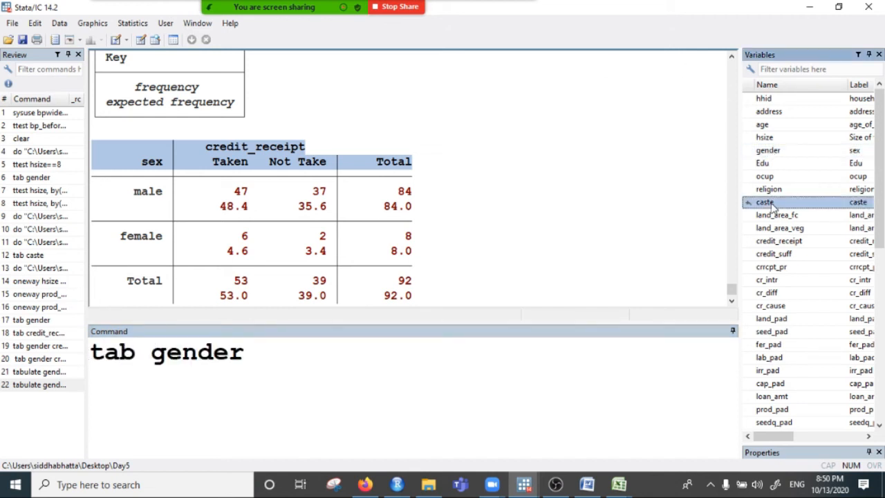
{"action": "double_click", "coordinate": [765, 202]}
{"action": "left_click", "coordinate": [423, 347]}
{"action": "type", "text": ", chi"}
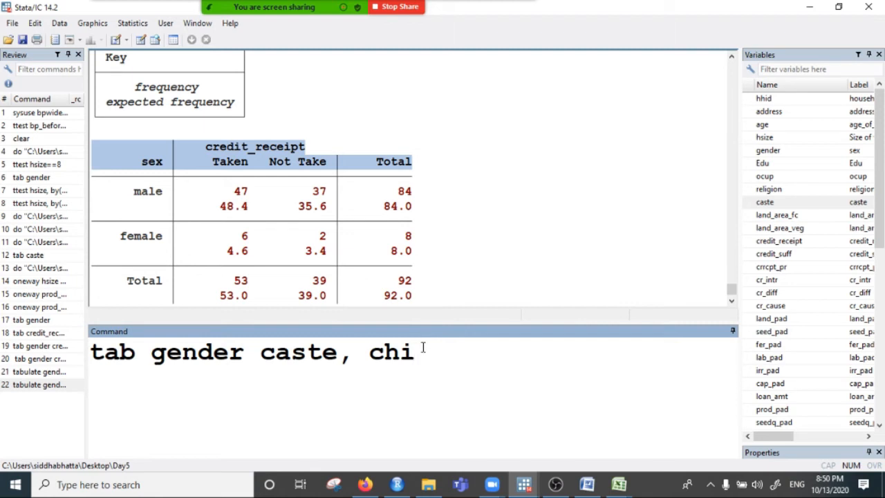
Check the gender and caste variables in the command, then run the chi-squared cross-tabulation.
{"action": "left_click_drag", "start_coordinate": [261, 352], "coordinate": [338, 356]}
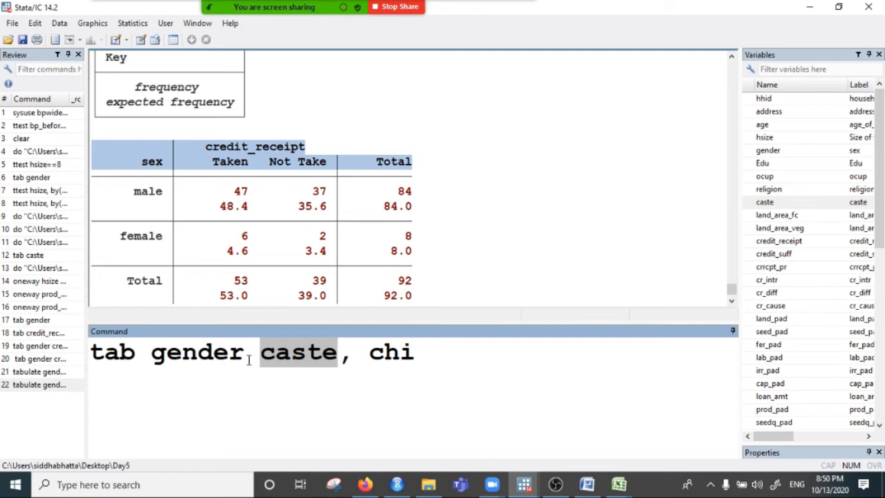
{"action": "left_click", "coordinate": [291, 353]}
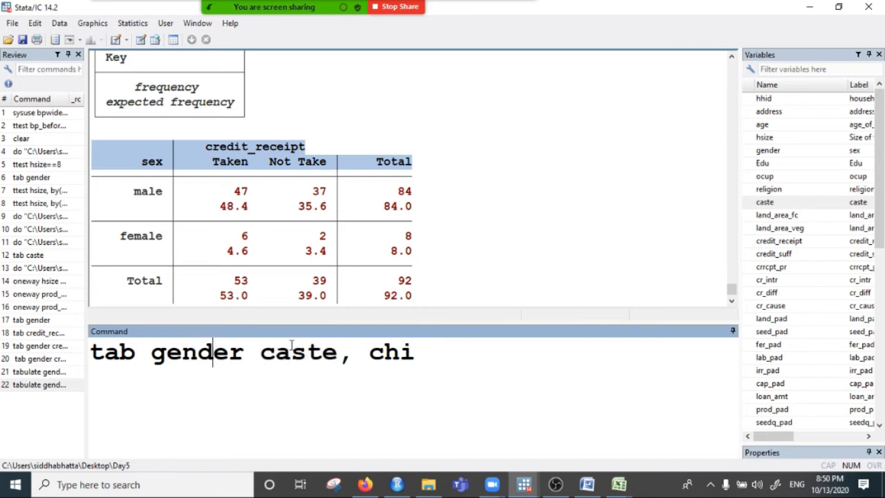
{"action": "key", "text": "Right"}
{"action": "key", "text": "Right"}
{"action": "left_click", "coordinate": [433, 353]}
{"action": "key", "text": "Return"}
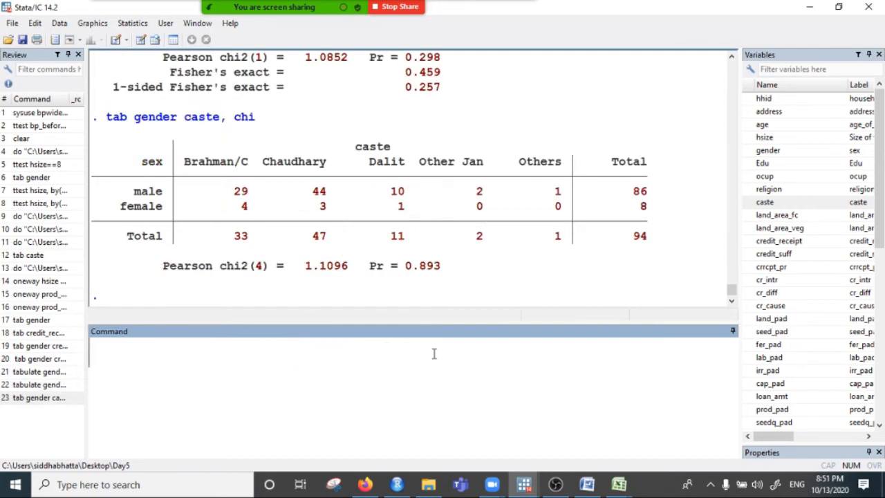
Examine the p-value of the gender by caste test, then both variables in the command and their categories in the table.
{"action": "left_click_drag", "start_coordinate": [371, 267], "coordinate": [461, 275]}
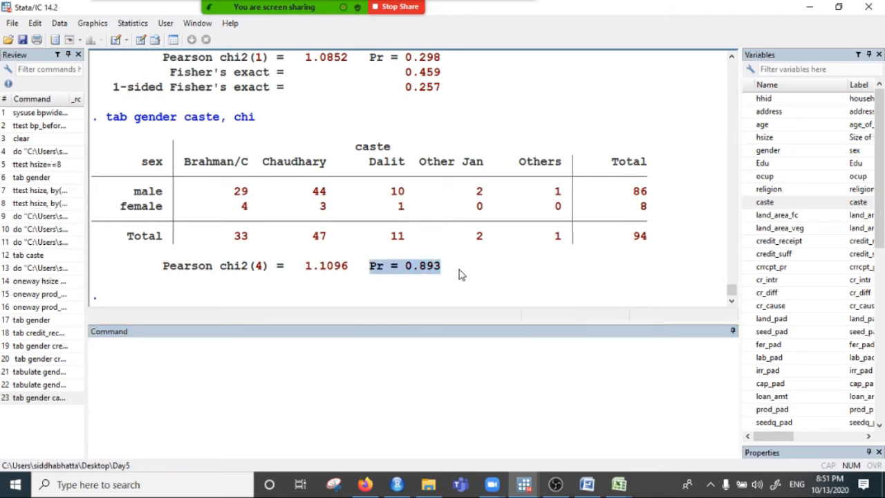
{"action": "left_click", "coordinate": [432, 274]}
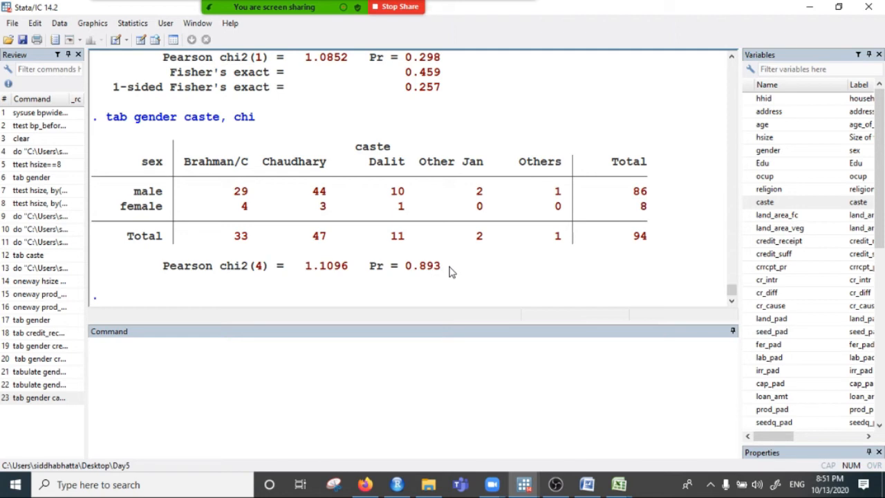
{"action": "left_click_drag", "start_coordinate": [450, 270], "coordinate": [392, 273]}
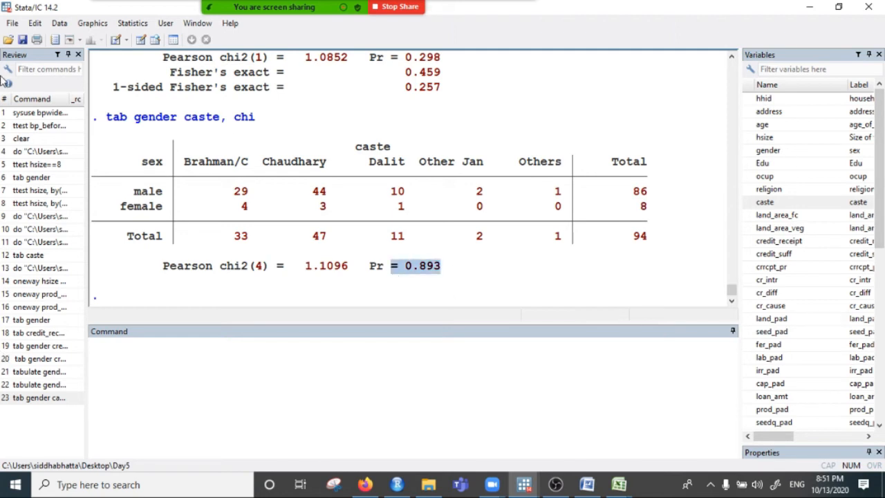
{"action": "scroll", "coordinate": [100, 140], "scroll_direction": "up", "scroll_amount": 1}
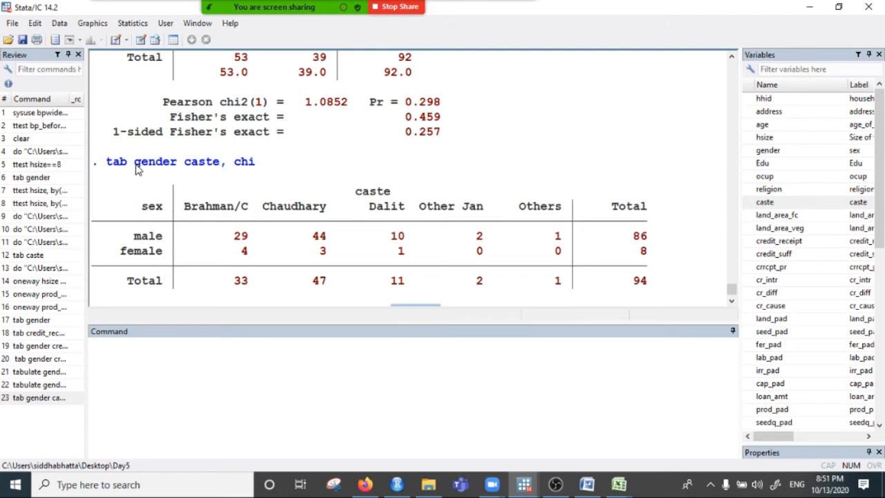
{"action": "left_click_drag", "start_coordinate": [134, 163], "coordinate": [220, 165]}
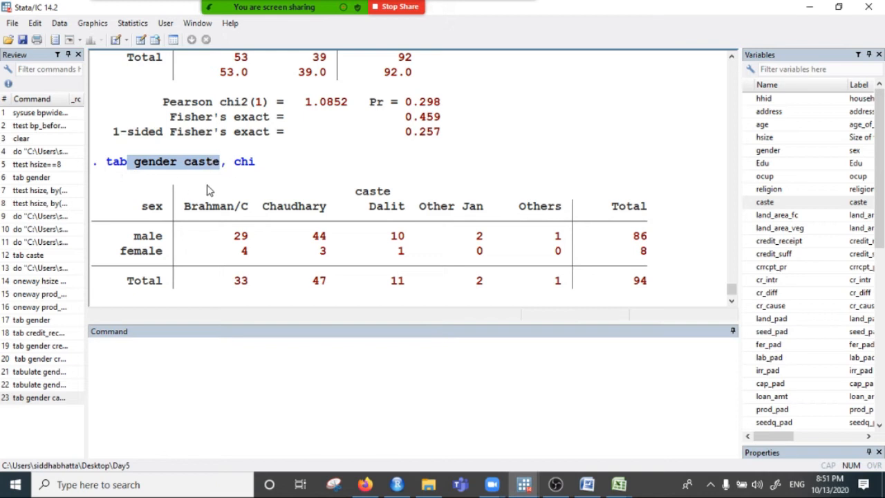
{"action": "left_click_drag", "start_coordinate": [184, 164], "coordinate": [136, 173]}
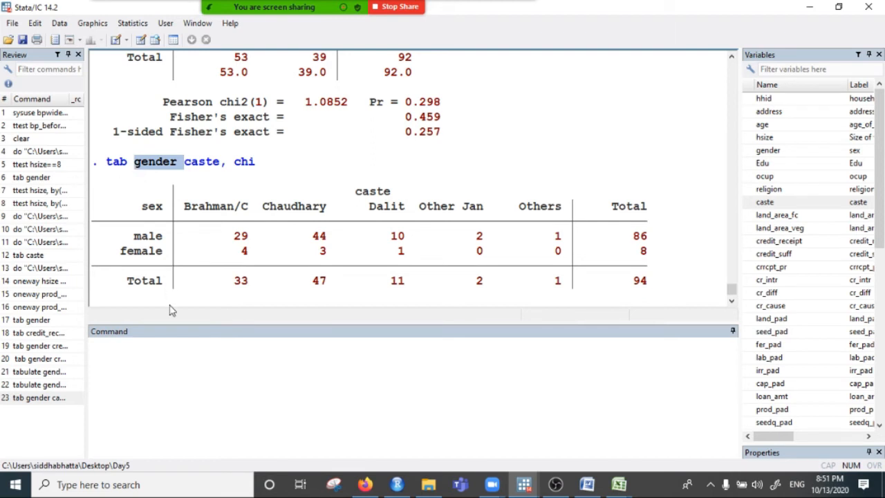
{"action": "left_click", "coordinate": [167, 354]}
{"action": "left_click_drag", "start_coordinate": [135, 207], "coordinate": [142, 251]}
{"action": "left_click", "coordinate": [365, 200]}
{"action": "left_click_drag", "start_coordinate": [204, 212], "coordinate": [573, 208]}
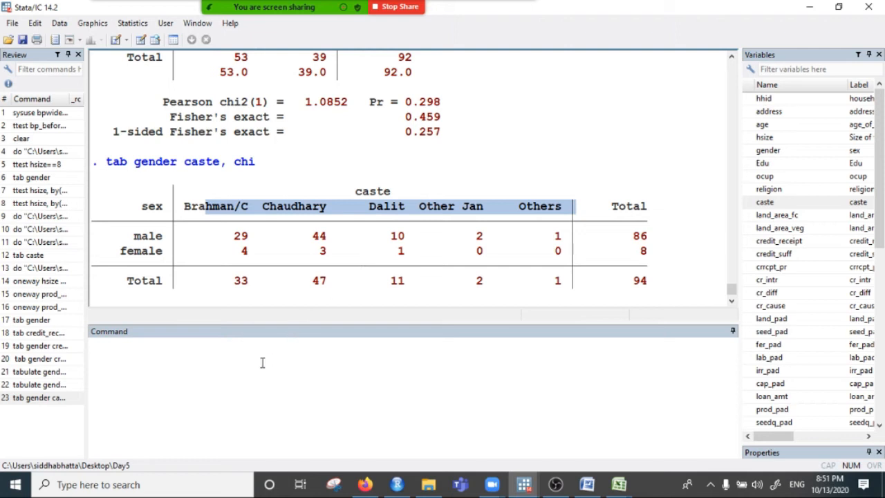
Enter tab Edu religion on the command line, correcting the spelling of religion.
{"action": "left_click", "coordinate": [219, 371]}
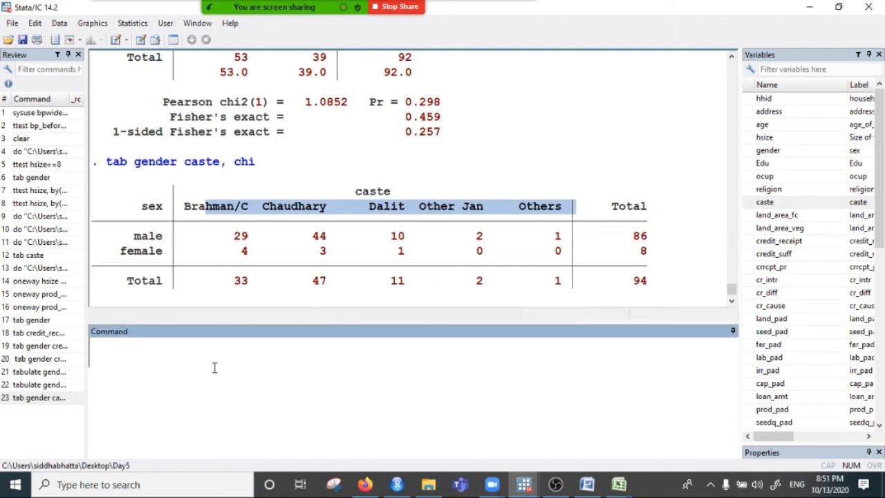
{"action": "type", "text": "tab Ed"}
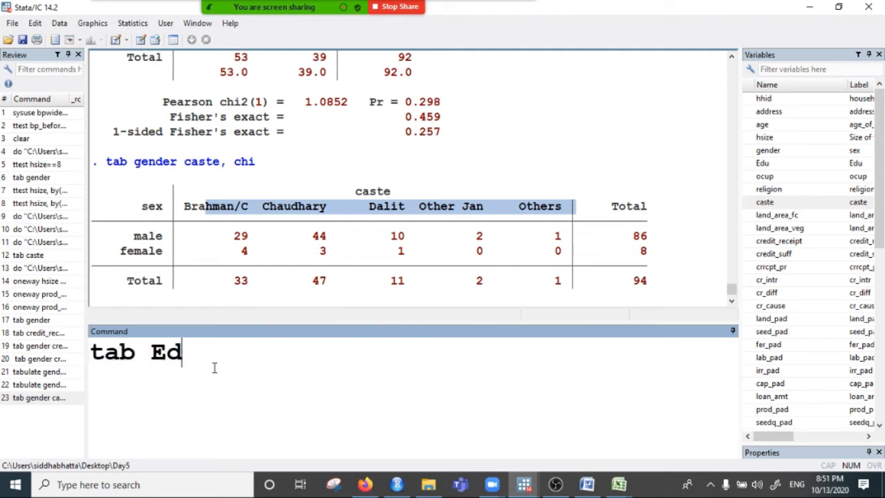
{"action": "type", "text": "u relition"}
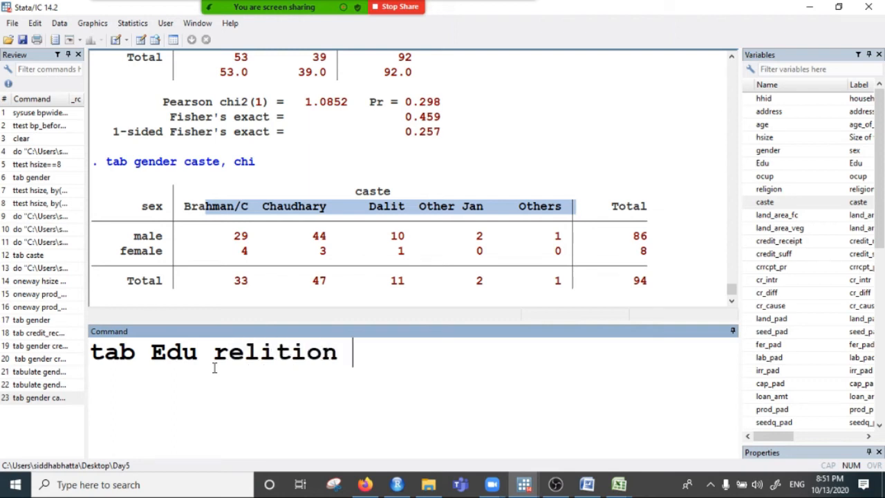
{"action": "key", "text": "BackSpace"}
{"action": "key", "text": "BackSpace"}
{"action": "key", "text": "BackSpace"}
{"action": "key", "text": "BackSpace"}
{"action": "key", "text": "BackSpace"}
{"action": "key", "text": "BackSpace"}
{"action": "key", "text": "BackSpace"}
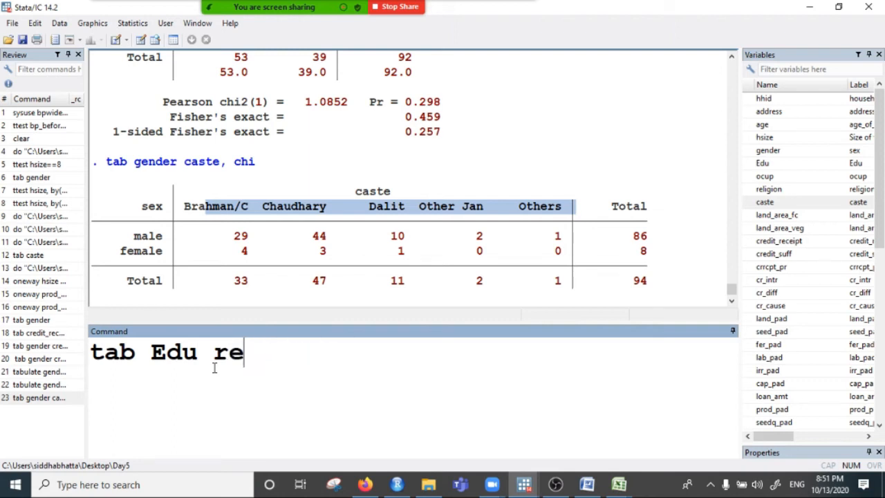
{"action": "type", "text": "ligion"}
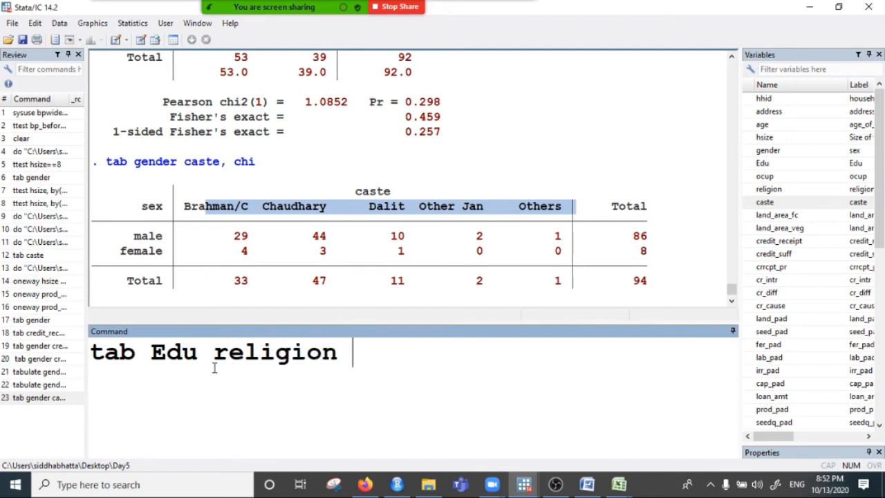
Add the option ", chi" after religion and run the education by religion cross-tabulation.
{"action": "left_click", "coordinate": [318, 353]}
{"action": "left_click", "coordinate": [243, 372]}
{"action": "left_click", "coordinate": [340, 355]}
{"action": "type", "text": ", chi"}
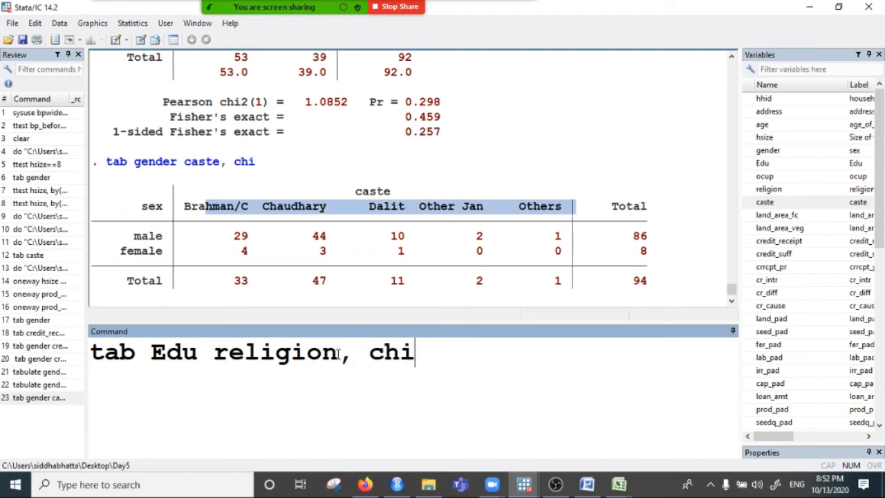
{"action": "key", "text": "Return"}
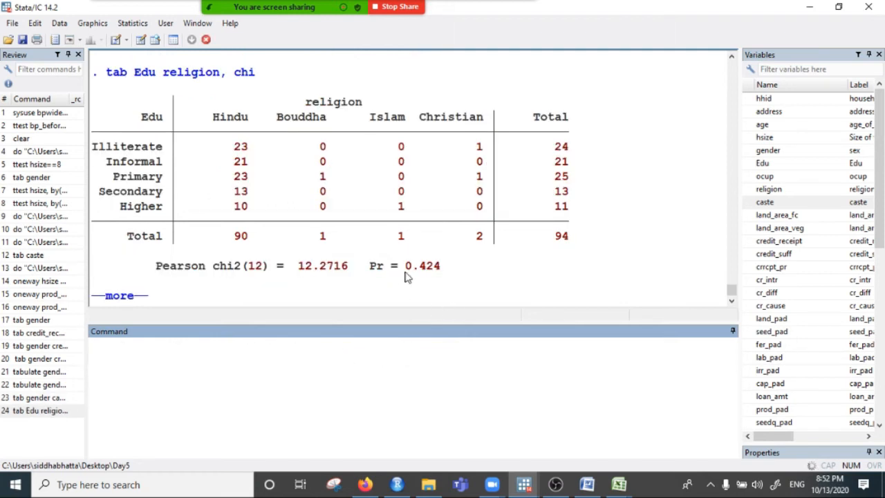
Examine the p-value of the education by religion test, the religion and education categories, and the Primary and Secondary rows.
{"action": "left_click_drag", "start_coordinate": [406, 273], "coordinate": [437, 274]}
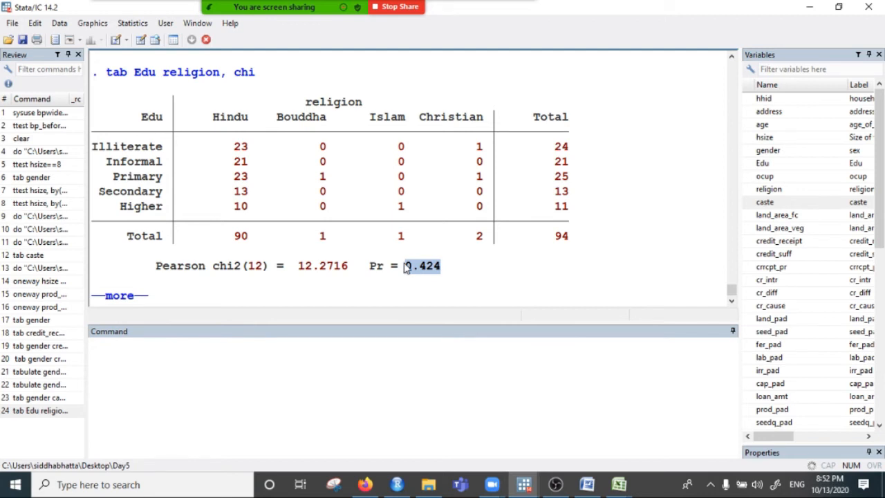
{"action": "left_click_drag", "start_coordinate": [121, 148], "coordinate": [145, 216]}
{"action": "left_click", "coordinate": [276, 108]}
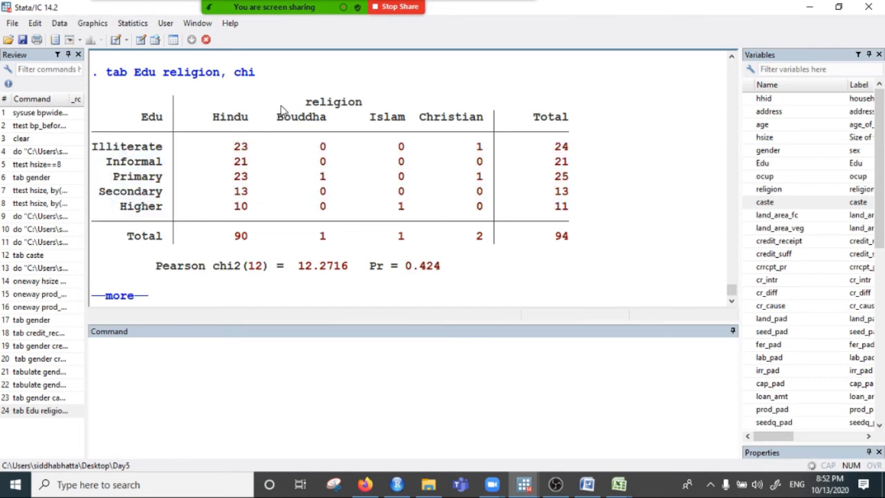
{"action": "left_click_drag", "start_coordinate": [208, 120], "coordinate": [481, 123]}
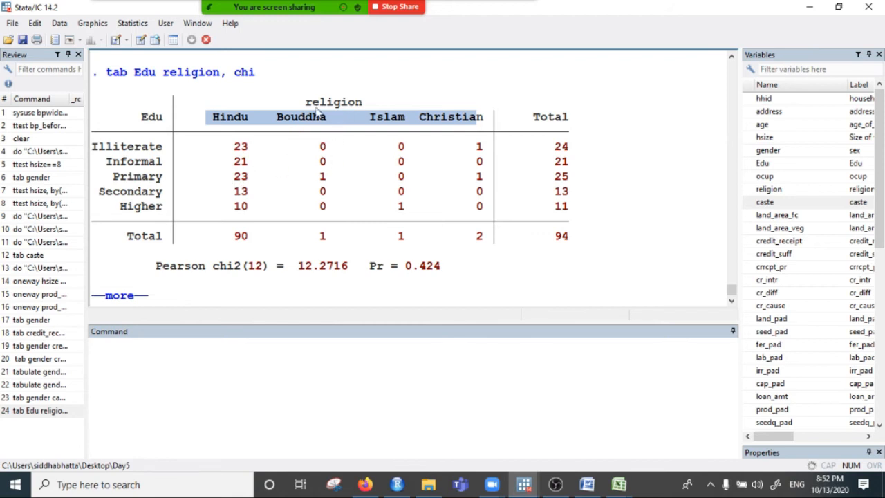
{"action": "left_click_drag", "start_coordinate": [307, 103], "coordinate": [363, 104]}
{"action": "left_click_drag", "start_coordinate": [112, 113], "coordinate": [210, 128]}
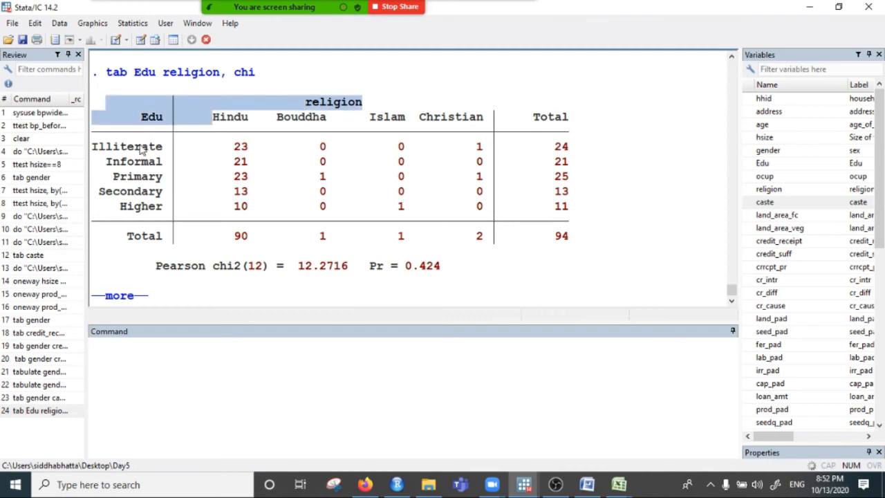
{"action": "left_click_drag", "start_coordinate": [136, 147], "coordinate": [164, 216]}
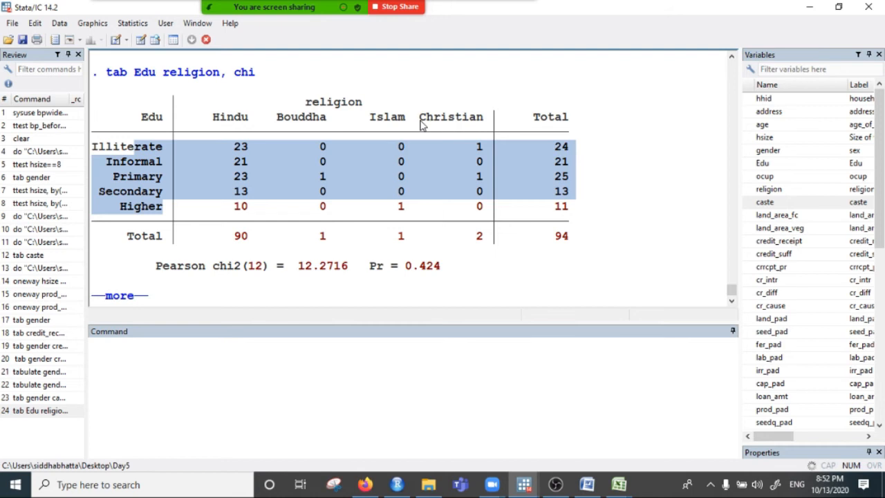
{"action": "left_click_drag", "start_coordinate": [113, 177], "coordinate": [212, 177]}
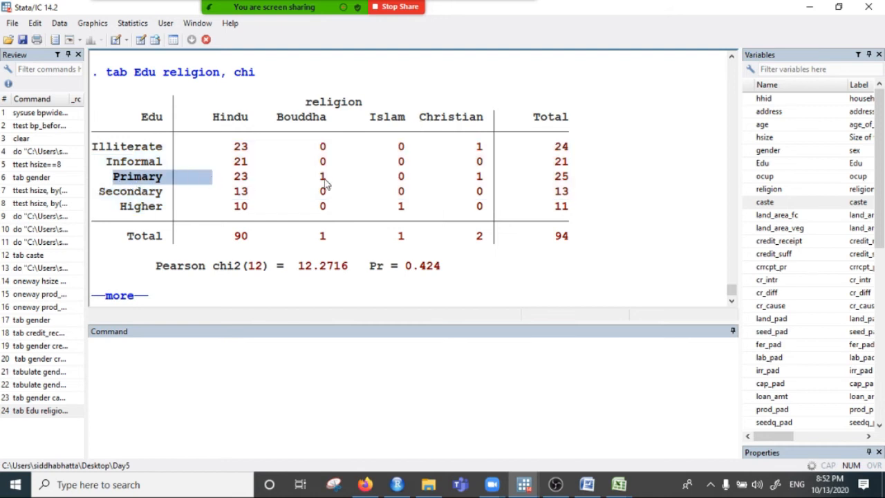
{"action": "left_click_drag", "start_coordinate": [112, 195], "coordinate": [199, 196]}
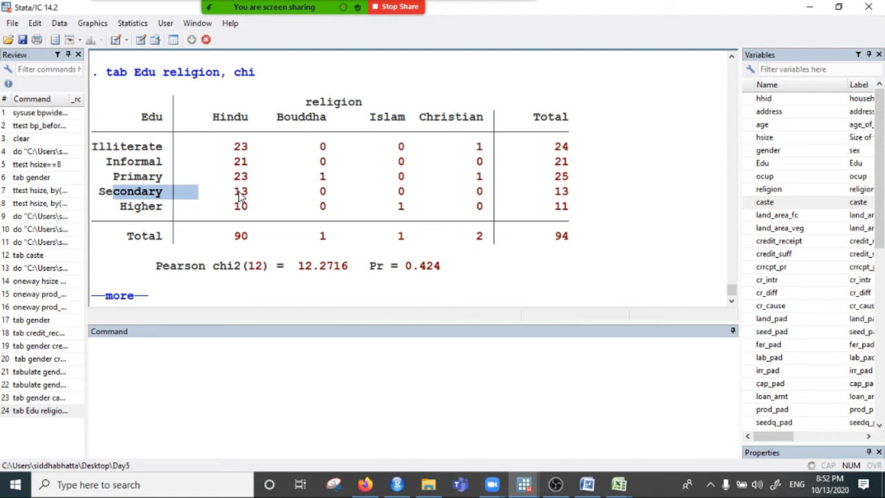
{"action": "scroll", "coordinate": [209, 210], "scroll_direction": "up", "scroll_amount": 3}
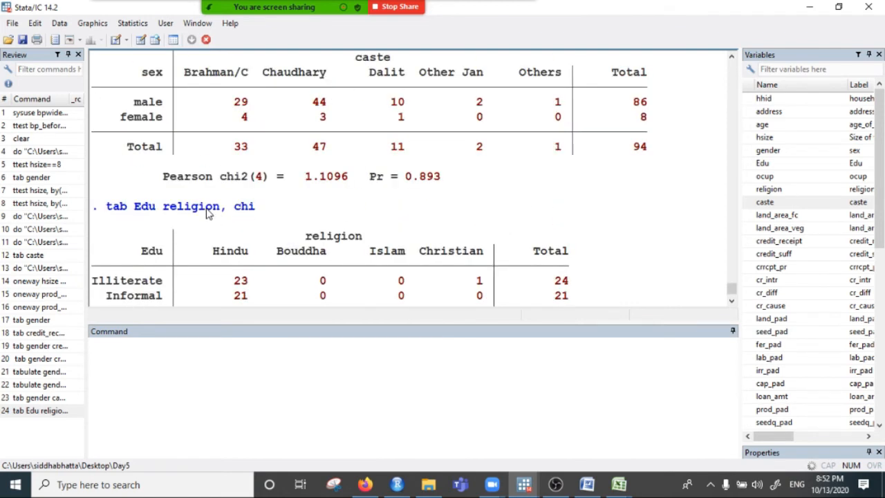
Widen the results and command area by narrowing the variables list, with the full education by religion table in view.
{"action": "scroll", "coordinate": [235, 201], "scroll_direction": "down", "scroll_amount": 2}
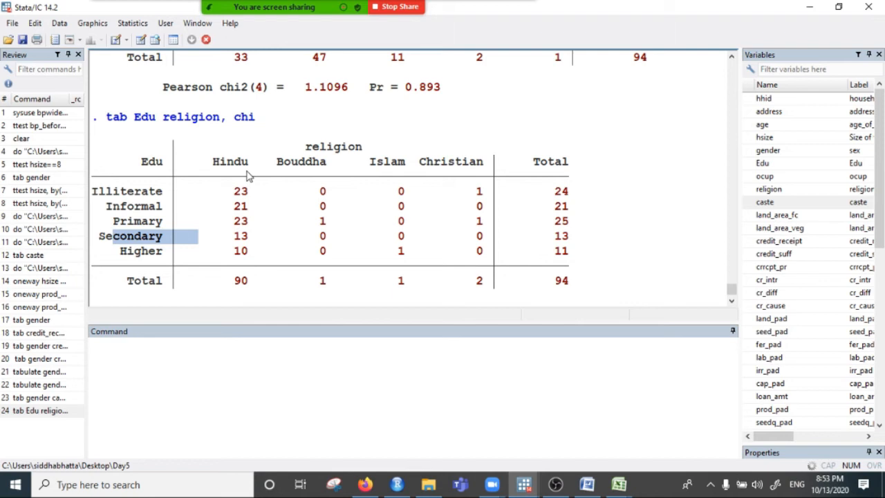
{"action": "left_click", "coordinate": [239, 374]}
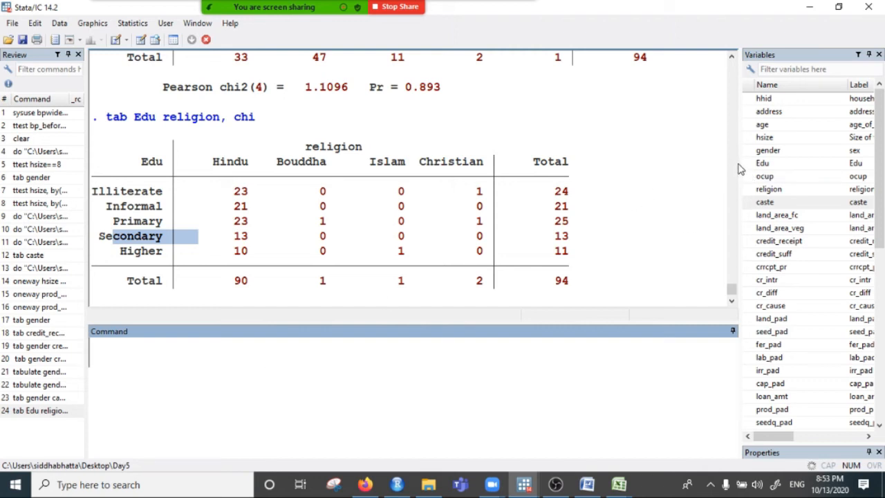
{"action": "left_click_drag", "start_coordinate": [739, 166], "coordinate": [778, 167]}
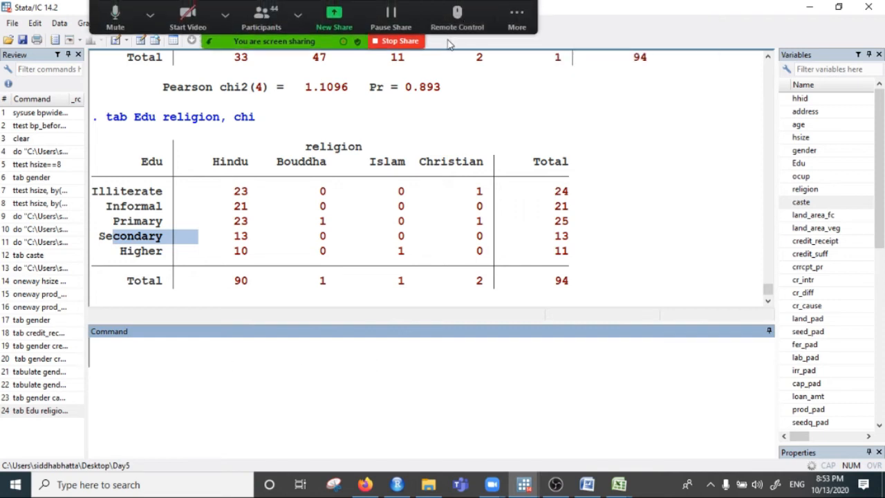
Check the chat of the Zoom meeting, then bring the gender by caste table back into view.
{"action": "left_click", "coordinate": [517, 17]}
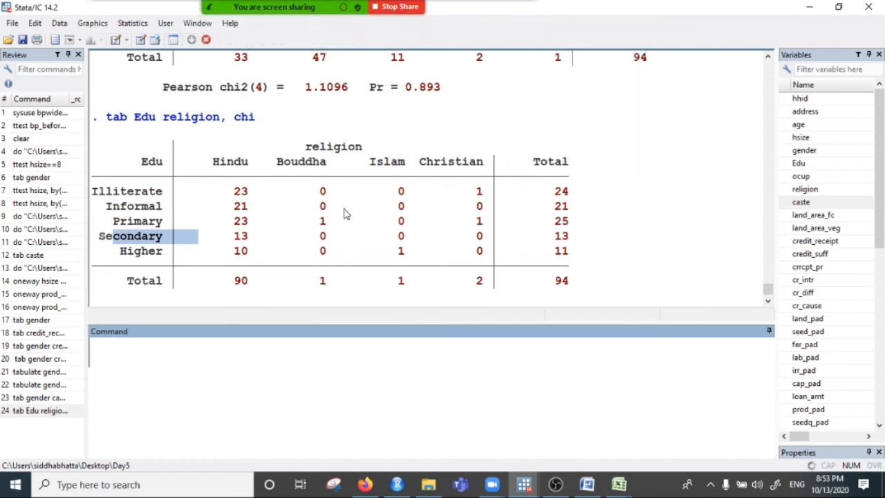
{"action": "mouse_move", "coordinate": [312, 6]}
{"action": "left_click", "coordinate": [517, 23]}
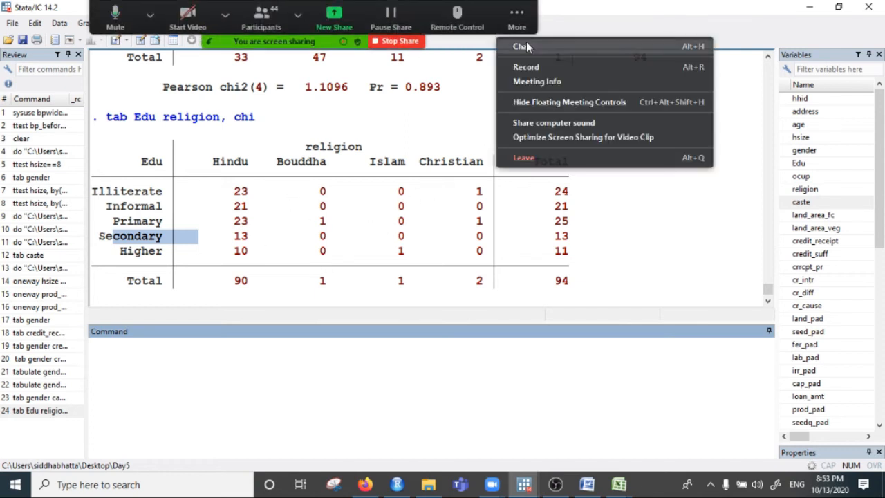
{"action": "left_click", "coordinate": [528, 47]}
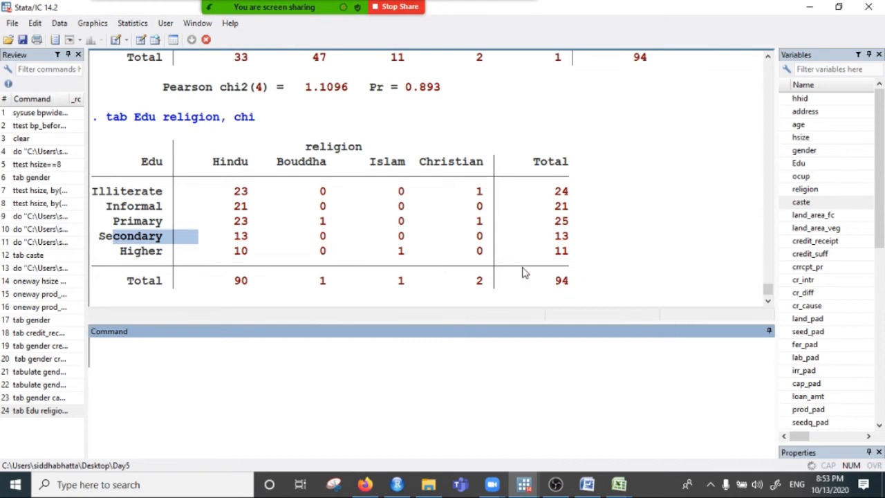
{"action": "scroll", "coordinate": [502, 181], "scroll_direction": "up", "scroll_amount": 4}
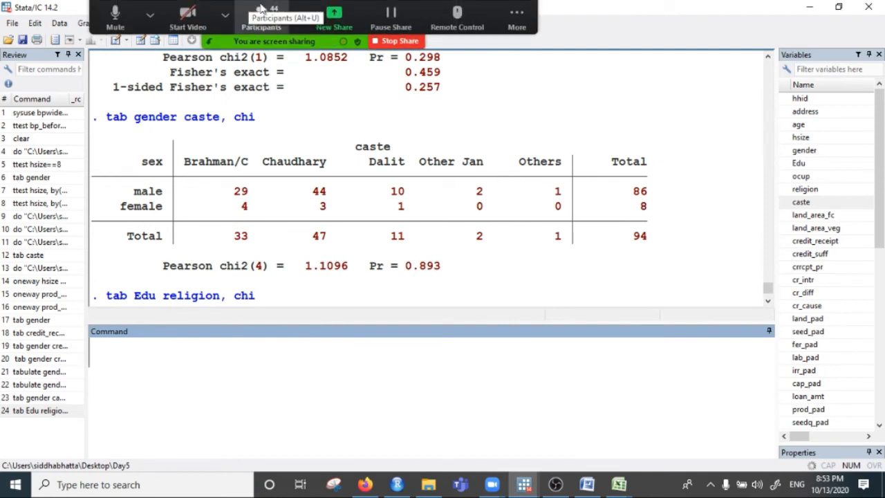
{"action": "left_click", "coordinate": [528, 23]}
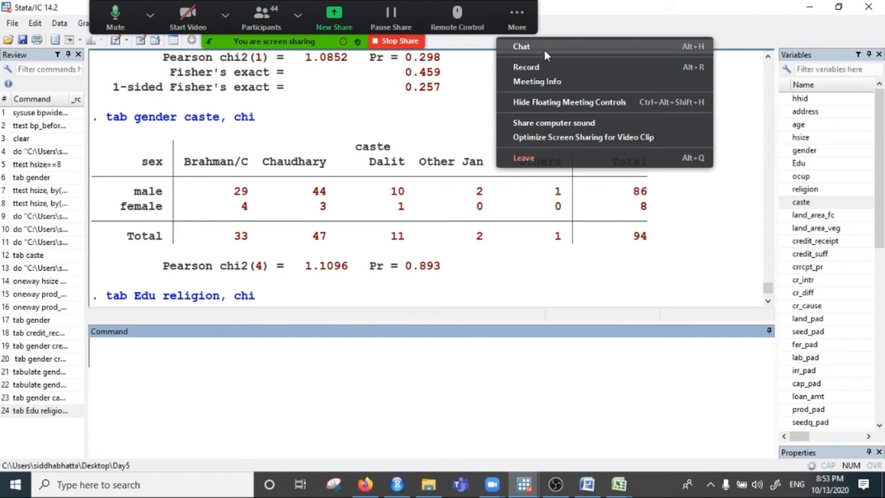
{"action": "left_click", "coordinate": [474, 247]}
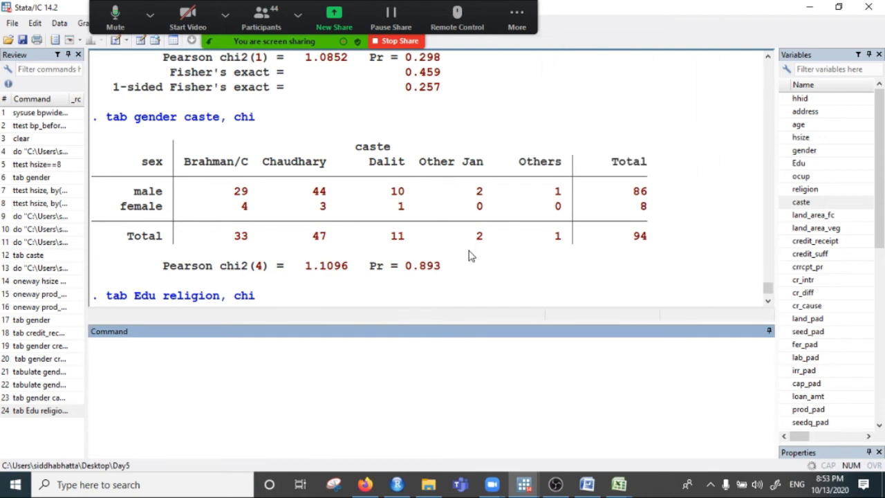
Examine the male and female counts in the gender by caste table together with the caste category headings.
{"action": "left_click_drag", "start_coordinate": [245, 183], "coordinate": [510, 214]}
{"action": "left_click", "coordinate": [412, 209]}
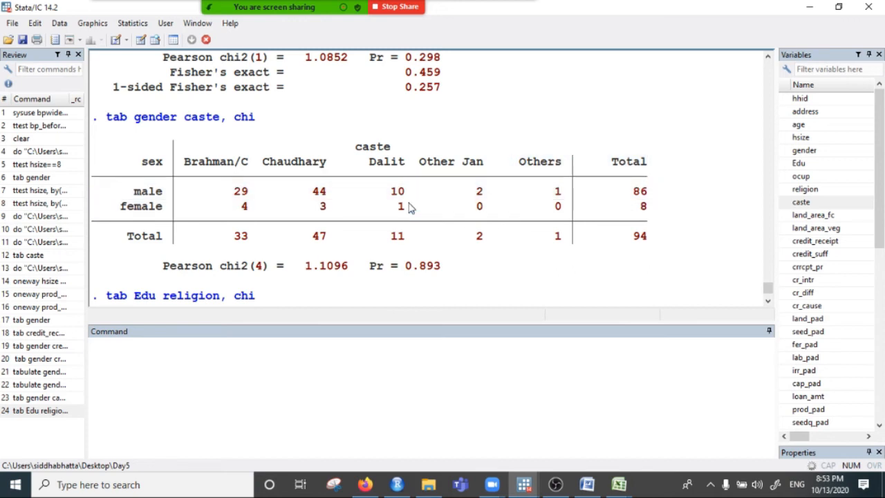
{"action": "left_click_drag", "start_coordinate": [228, 197], "coordinate": [583, 256]}
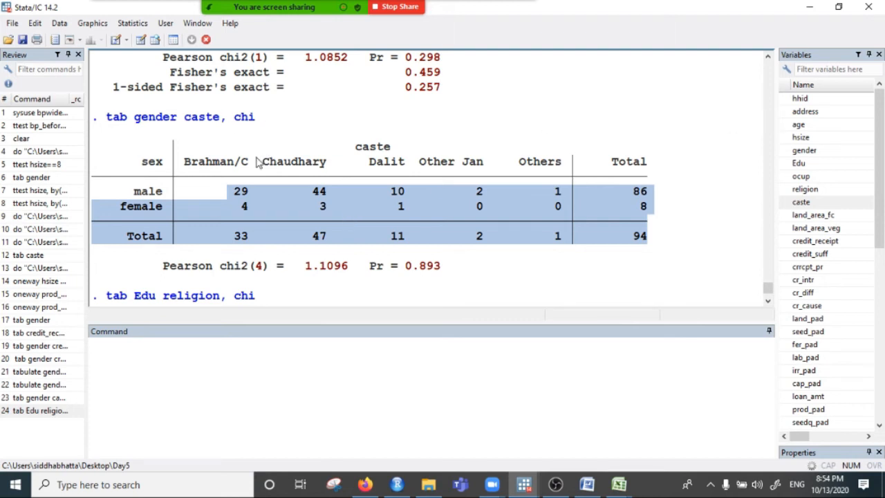
{"action": "left_click_drag", "start_coordinate": [212, 161], "coordinate": [585, 163]}
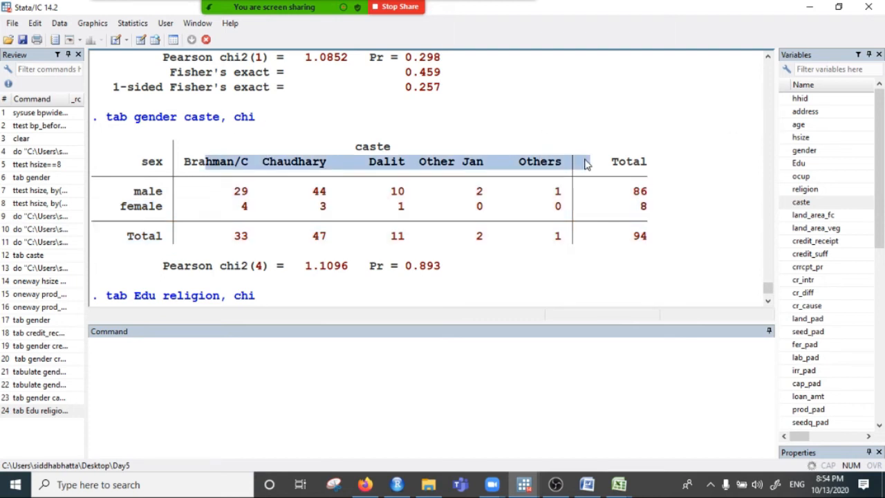
{"action": "left_click", "coordinate": [211, 165]}
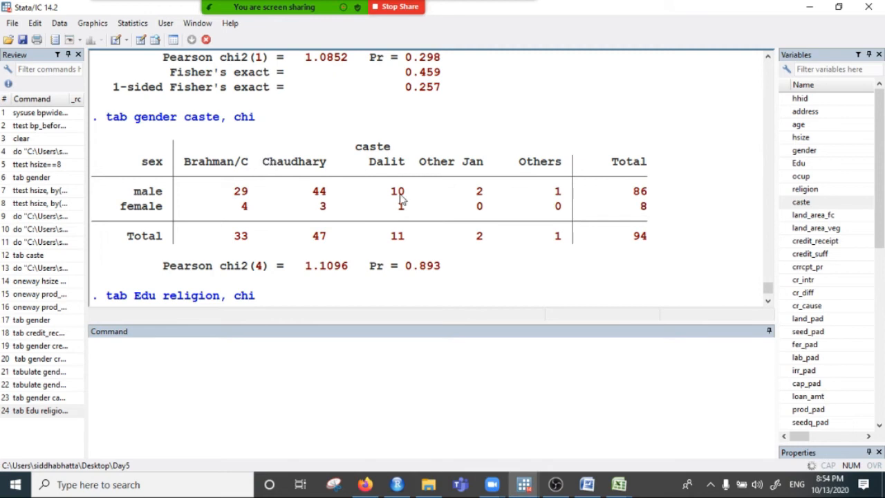
{"action": "left_click_drag", "start_coordinate": [261, 198], "coordinate": [571, 220]}
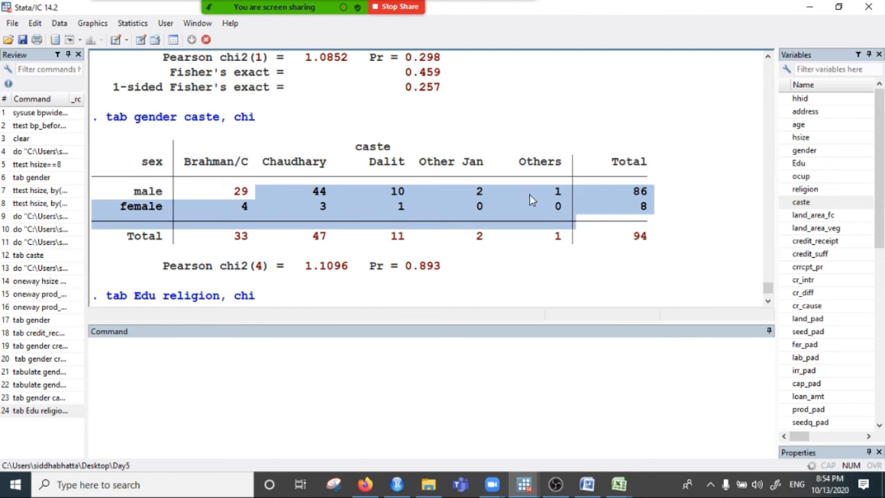
{"action": "left_click_drag", "start_coordinate": [191, 163], "coordinate": [587, 173]}
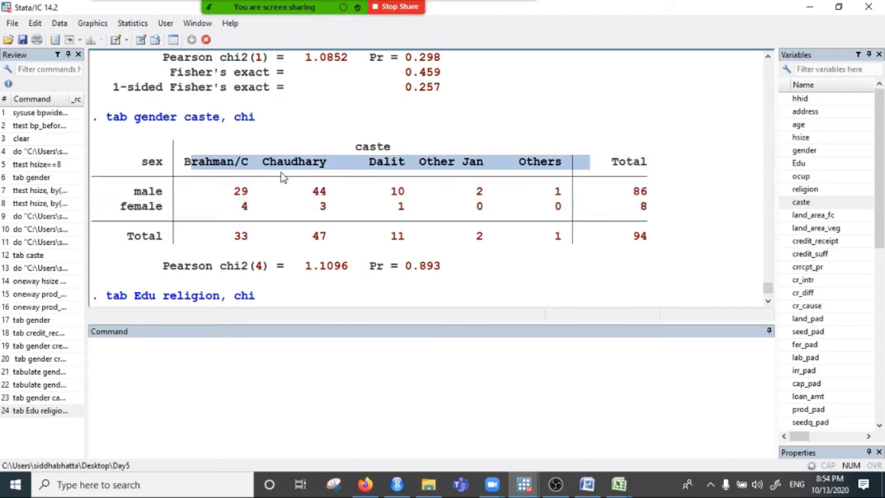
{"action": "left_click", "coordinate": [231, 168]}
{"action": "left_click_drag", "start_coordinate": [233, 192], "coordinate": [582, 215]}
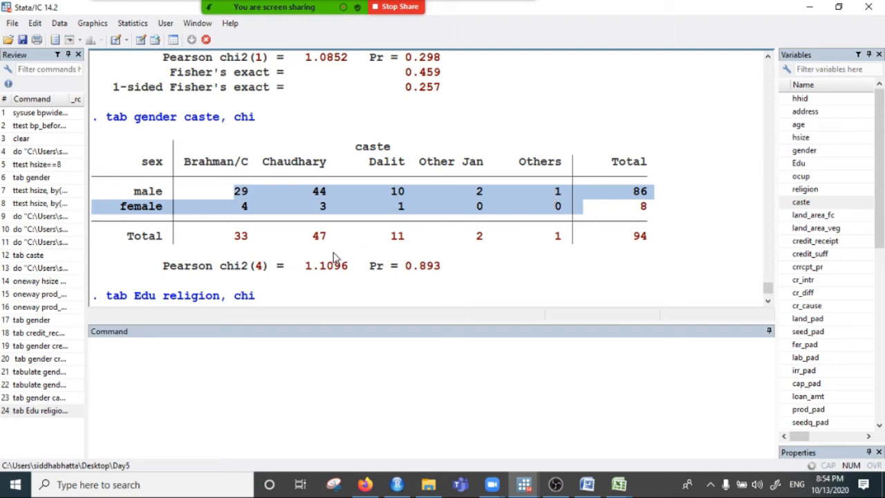
{"action": "left_click_drag", "start_coordinate": [235, 192], "coordinate": [588, 218]}
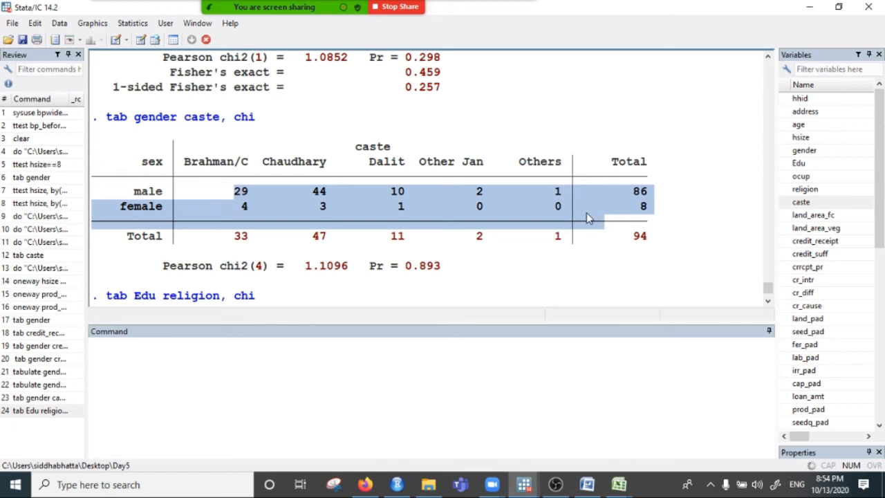
{"action": "left_click", "coordinate": [397, 188]}
Examine the caste headings of the gender by caste table, focusing on Dalit, Other Jan and Others.
{"action": "left_click_drag", "start_coordinate": [212, 173], "coordinate": [564, 172]}
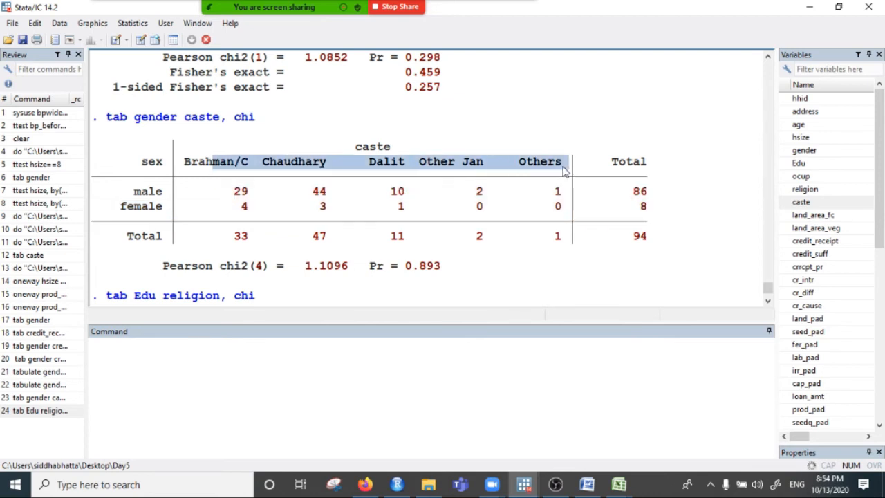
{"action": "left_click", "coordinate": [386, 162]}
{"action": "left_click_drag", "start_coordinate": [370, 161], "coordinate": [571, 171]}
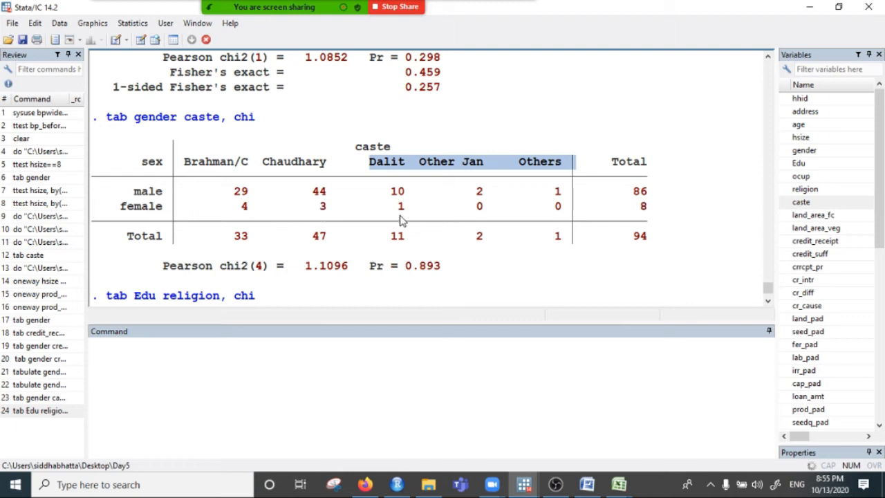
{"action": "left_click_drag", "start_coordinate": [223, 166], "coordinate": [562, 165]}
{"action": "left_click_drag", "start_coordinate": [233, 184], "coordinate": [630, 222]}
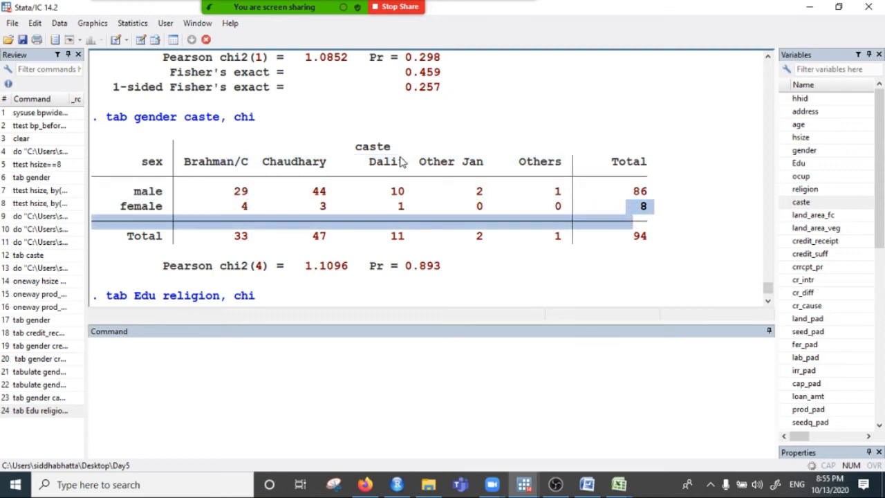
{"action": "left_click_drag", "start_coordinate": [370, 163], "coordinate": [560, 174]}
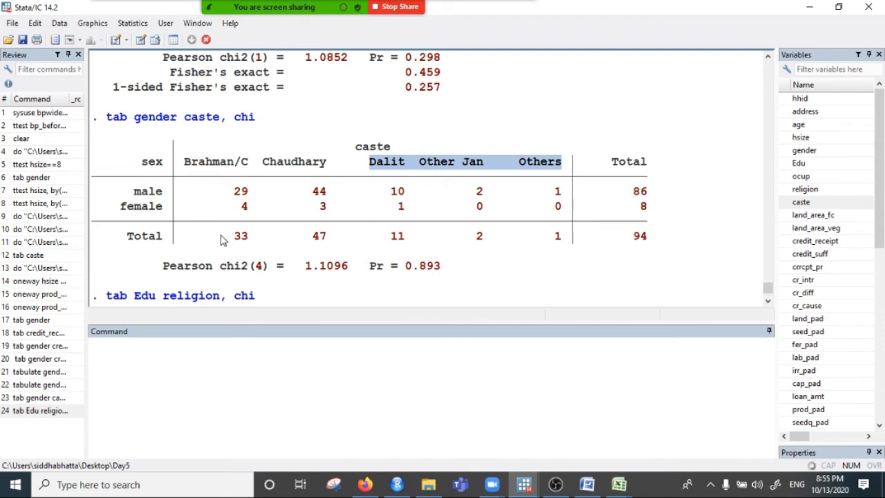
Switch to the Word notes and add a line reading "Normality test :" below the p<0.05 conclusion.
{"action": "left_click", "coordinate": [594, 487]}
{"action": "left_click", "coordinate": [593, 487]}
{"action": "left_click", "coordinate": [589, 488]}
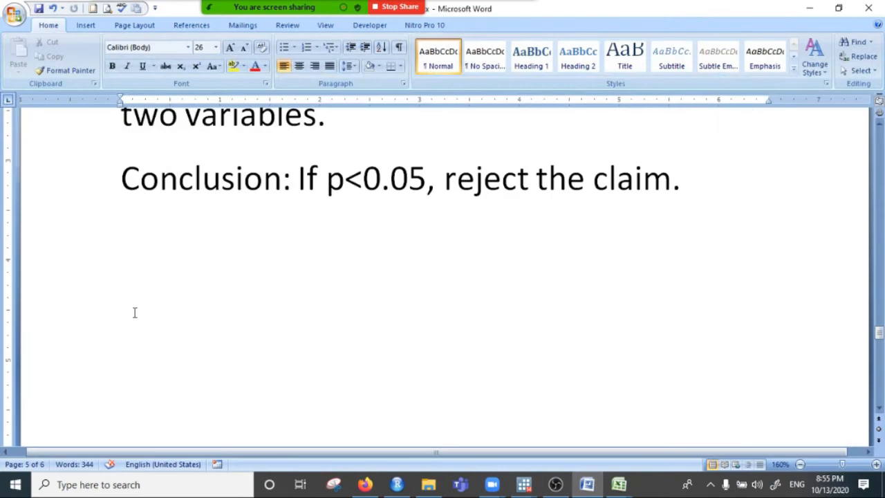
{"action": "scroll", "coordinate": [154, 266], "scroll_direction": "down", "scroll_amount": 1}
{"action": "key", "text": "Return"}
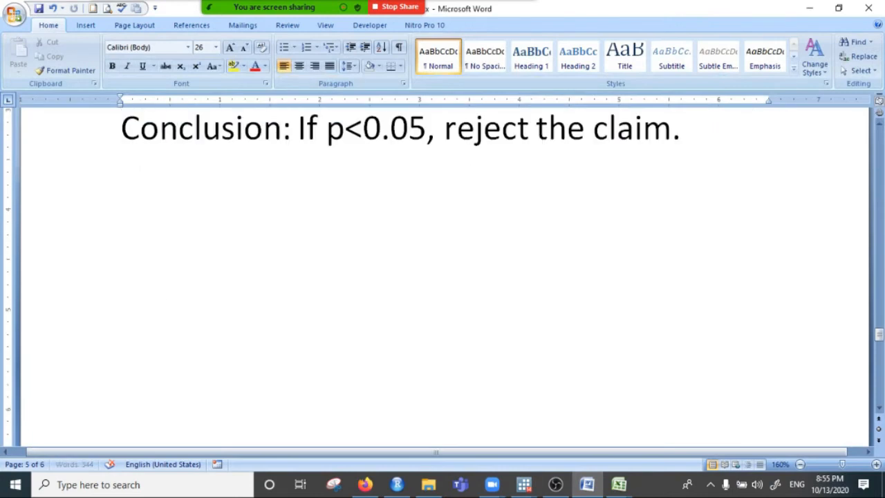
{"action": "type", "text": "No"}
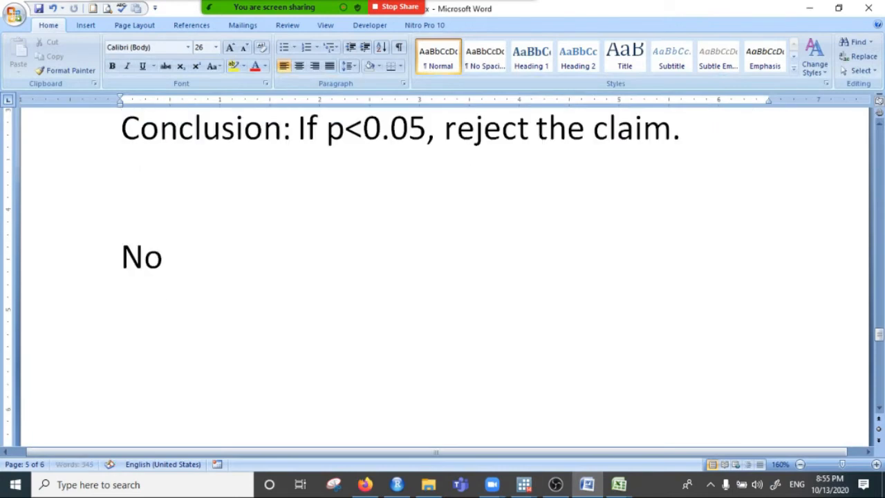
{"action": "type", "text": "rmality "}
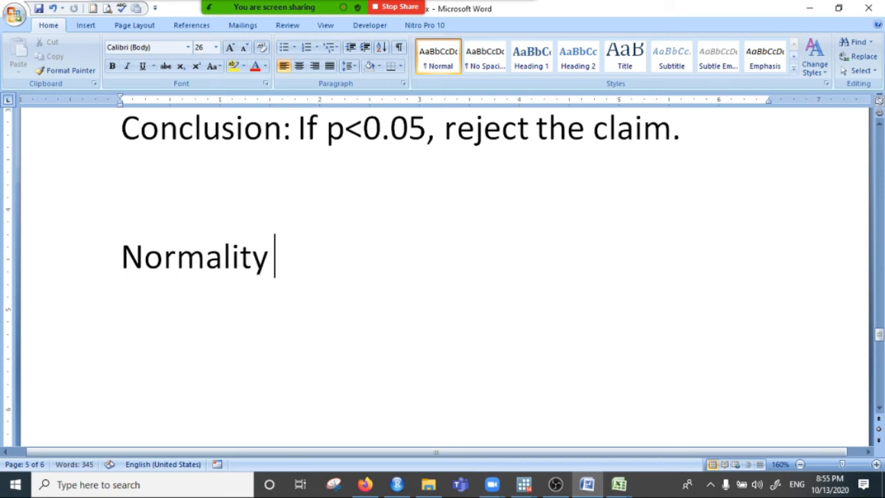
{"action": "type", "text": "test  "}
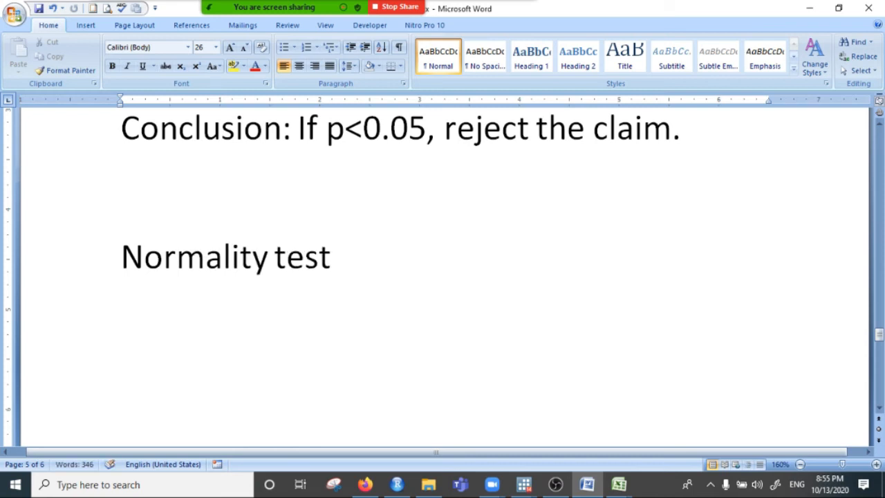
{"action": "type", "text": ":"}
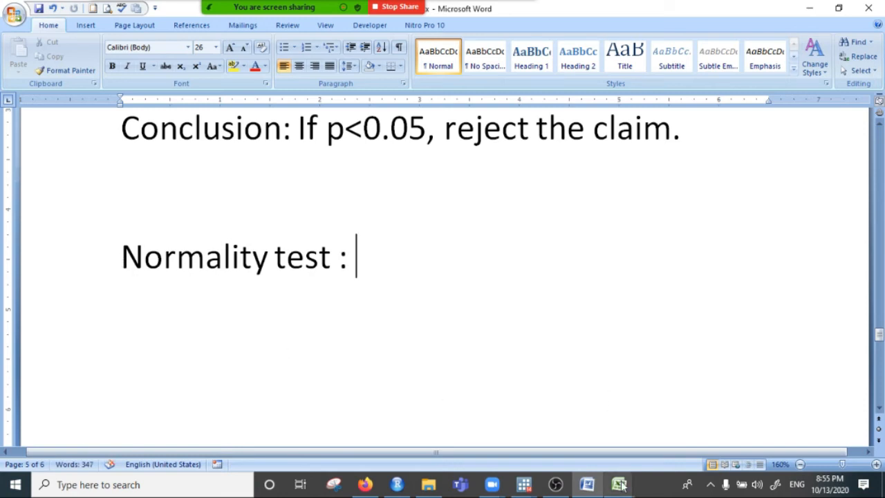
Switch to the Excel workbook and view the expected frequency table and the empty rows below it on Sheet3.
{"action": "mouse_move", "coordinate": [618, 484]}
{"action": "left_click", "coordinate": [690, 425]}
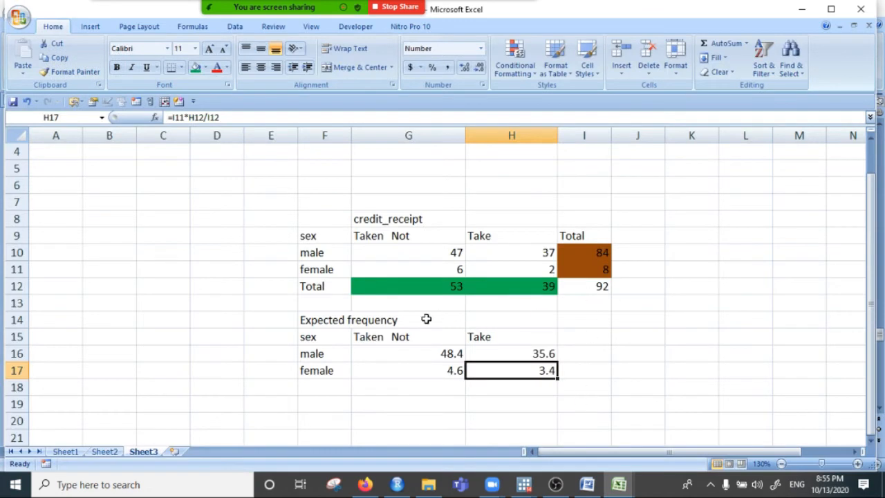
{"action": "scroll", "coordinate": [425, 318], "scroll_direction": "down", "scroll_amount": 3}
{"action": "left_click", "coordinate": [254, 262]}
{"action": "scroll", "coordinate": [249, 316], "scroll_direction": "up", "scroll_amount": 2}
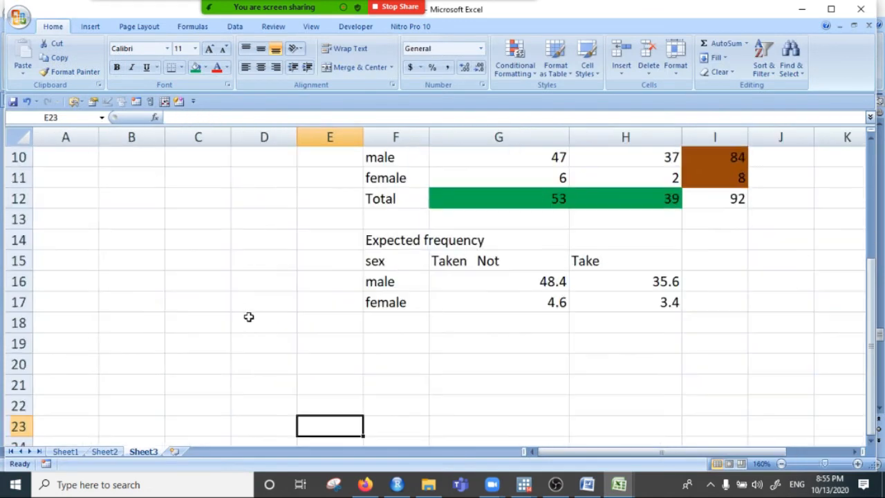
{"action": "scroll", "coordinate": [290, 298], "scroll_direction": "down", "scroll_amount": 4}
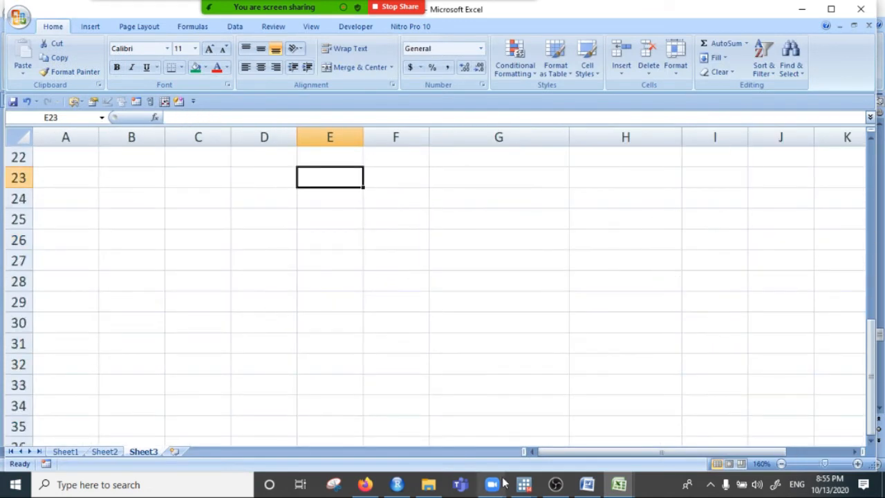
Return to the Word notes and complete the normality test line with "t test , F test , regression".
{"action": "left_click", "coordinate": [588, 484]}
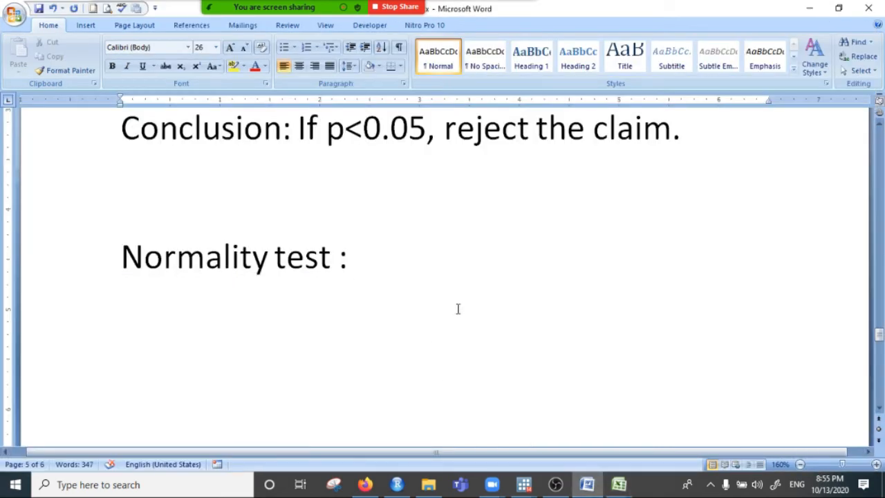
{"action": "type", "text": "t test ,"}
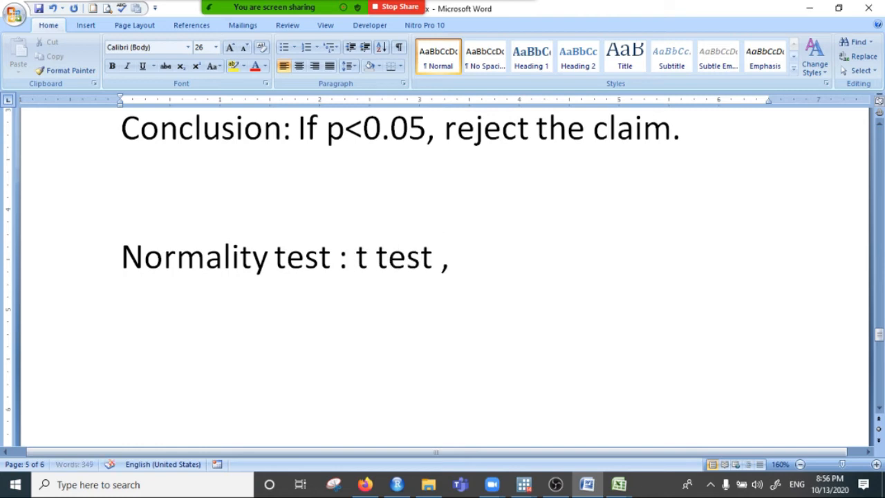
{"action": "type", "text": " F test , regressions"}
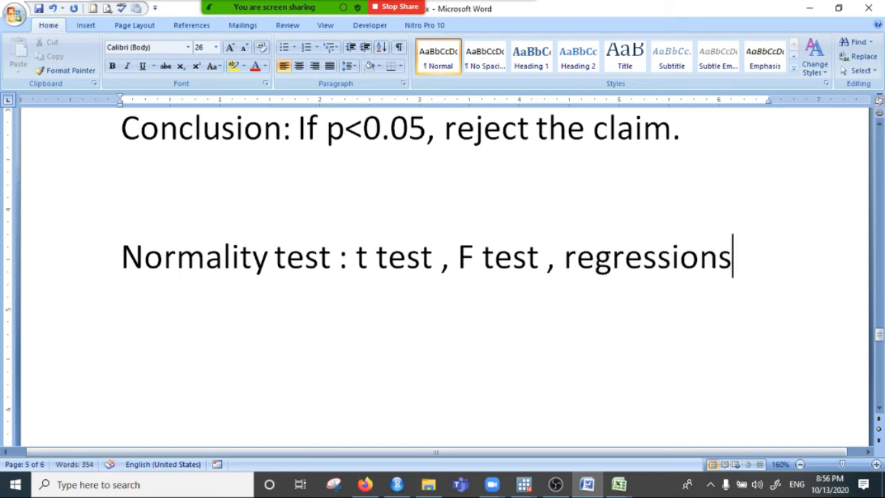
{"action": "key", "text": "BackSpace"}
Add the line "Variable is normally distributed." below the normality test line in the notes.
{"action": "key", "text": "Return"}
{"action": "type", "text": "Va"}
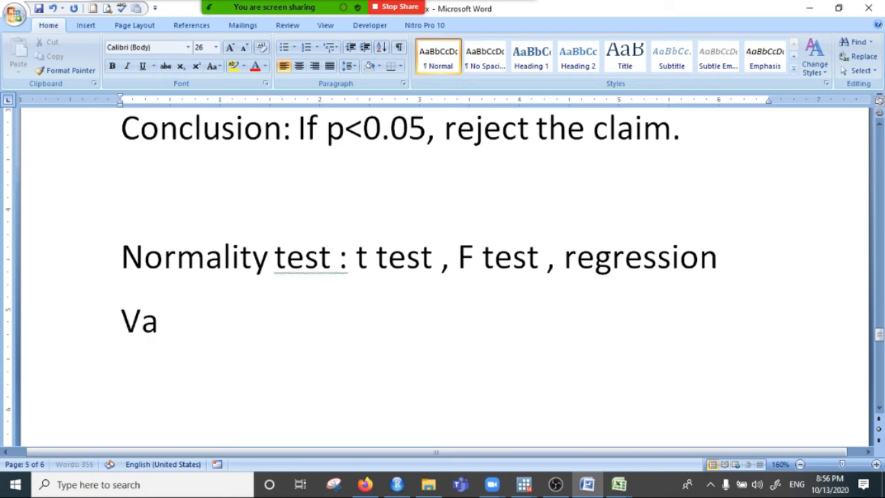
{"action": "type", "text": "riableis"}
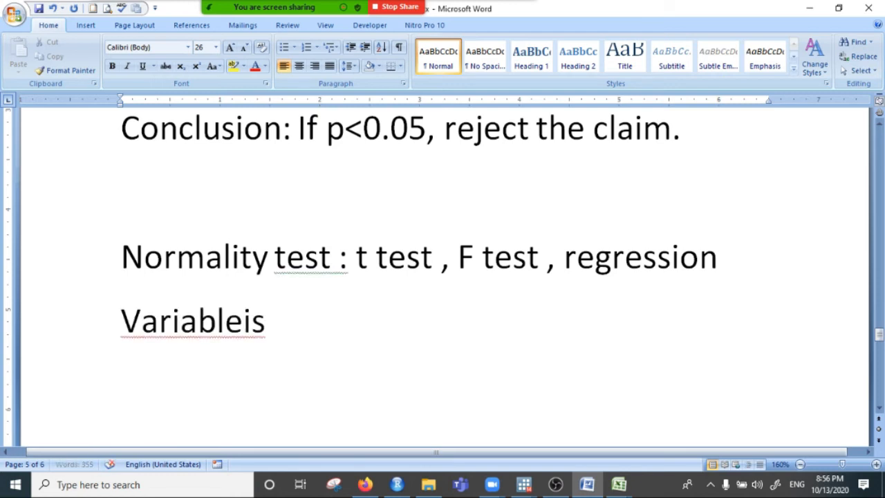
{"action": "type", "text": " normally "}
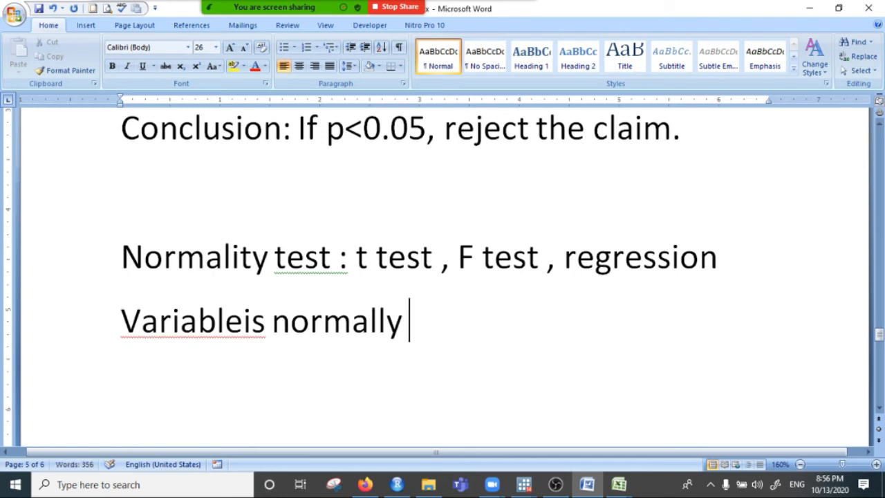
{"action": "type", "text": "distrib"}
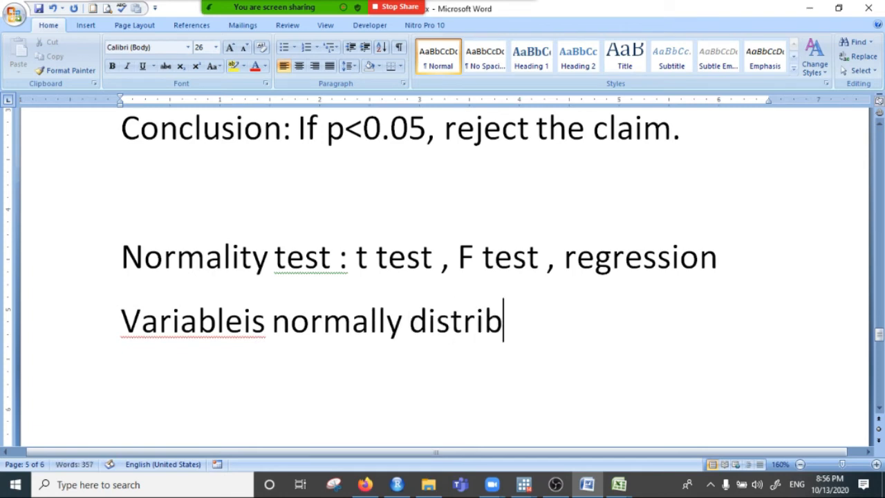
{"action": "type", "text": "uted."}
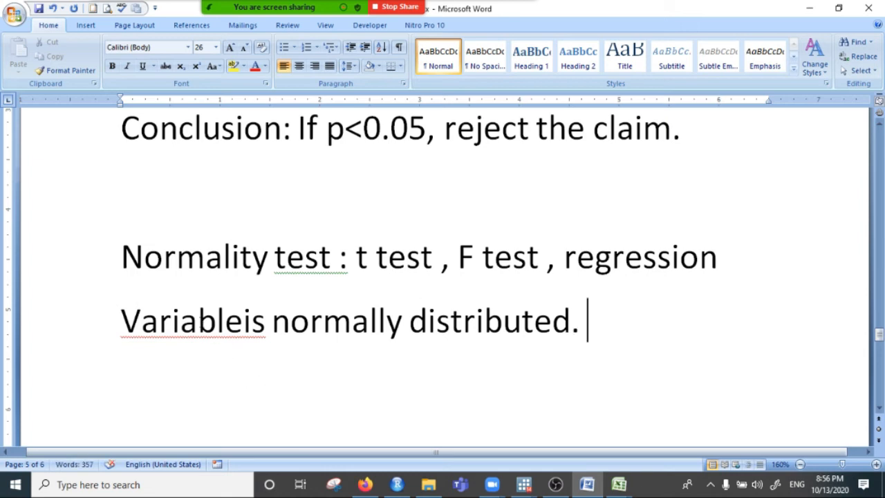
{"action": "left_click", "coordinate": [243, 321]}
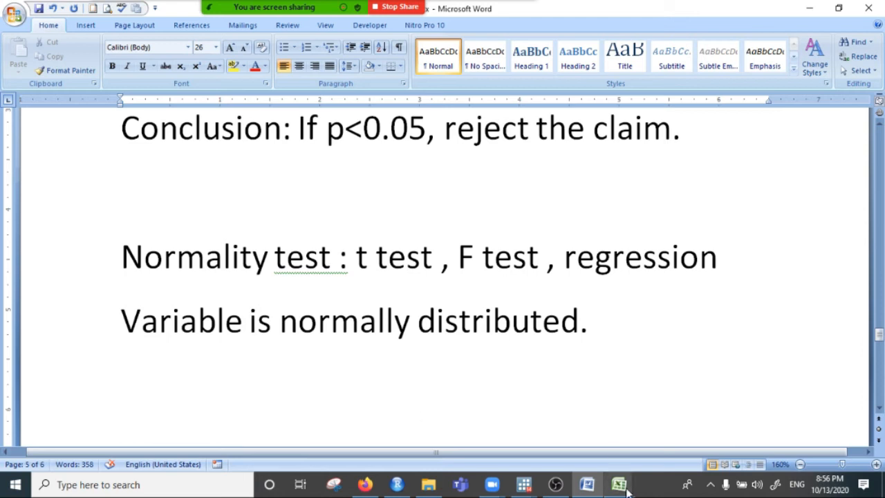
Switch to the Excel workbook and enter 10 in cell D28 of Sheet3, below the existing tables.
{"action": "mouse_move", "coordinate": [619, 484]}
{"action": "left_click", "coordinate": [666, 430]}
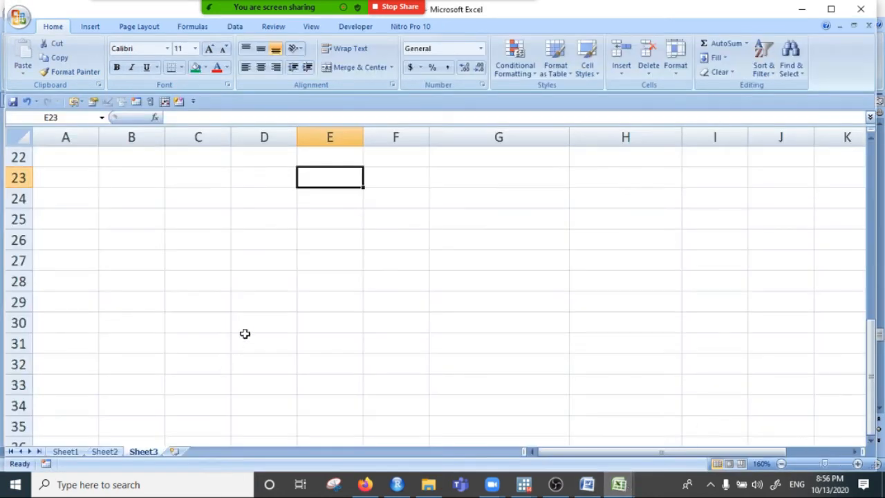
{"action": "scroll", "coordinate": [244, 334], "scroll_direction": "up", "scroll_amount": 6}
{"action": "scroll", "coordinate": [302, 350], "scroll_direction": "down", "scroll_amount": 5}
{"action": "scroll", "coordinate": [302, 350], "scroll_direction": "down", "scroll_amount": 2}
{"action": "left_click", "coordinate": [267, 224]}
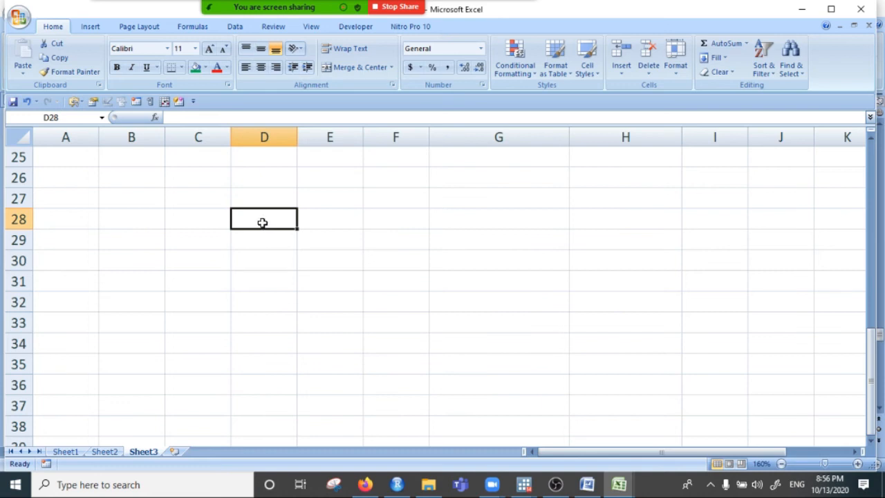
{"action": "type", "text": "10"}
{"action": "key", "text": "Return"}
Enter the column headings A, B and C in cells D27 to F27.
{"action": "key", "text": "Right"}
{"action": "key", "text": "Up"}
{"action": "key", "text": "Up"}
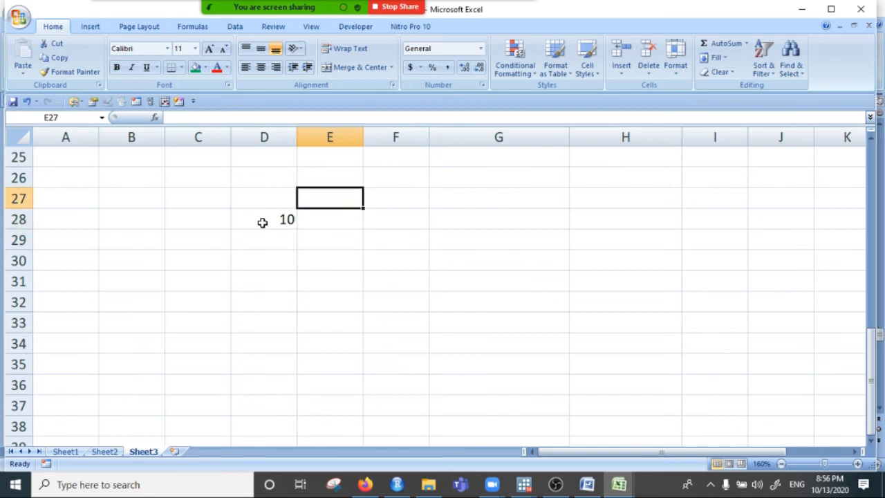
{"action": "key", "text": "Left"}
{"action": "type", "text": "A"}
{"action": "key", "text": "Right"}
{"action": "type", "text": "B"}
{"action": "key", "text": "Right"}
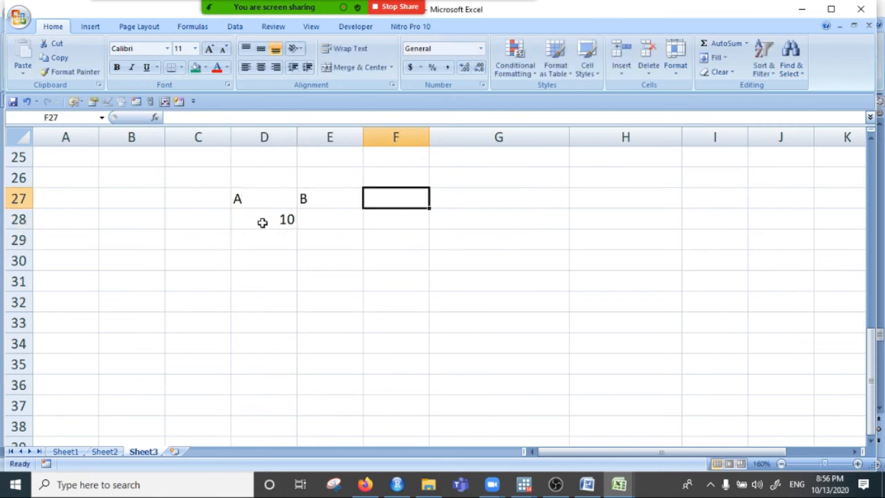
{"action": "type", "text": "C"}
{"action": "key", "text": "Return"}
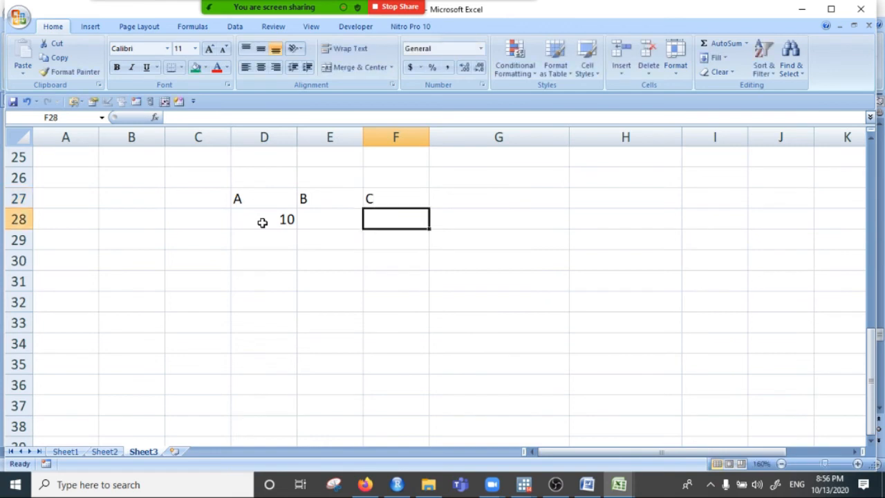
Number the rows 1 to 10 in cells C28 to C37 by filling a series, leaving C38 empty.
{"action": "left_click", "coordinate": [191, 214]}
{"action": "type", "text": "1"}
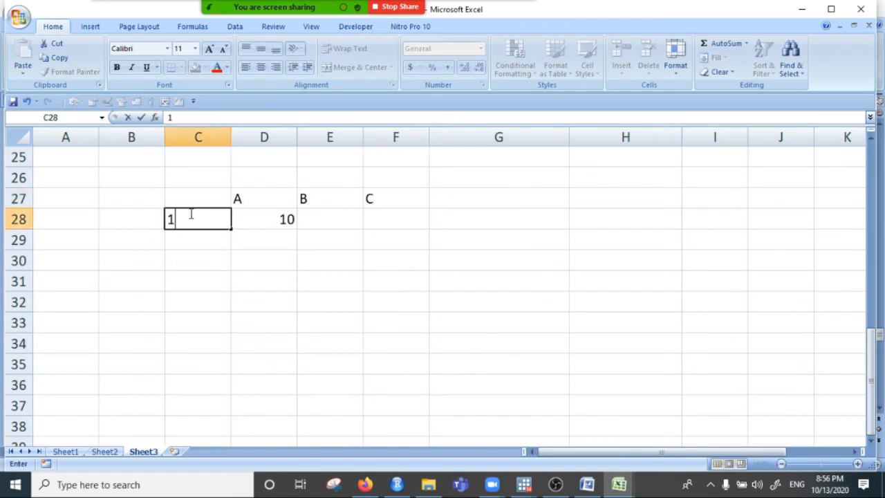
{"action": "key", "text": "Return"}
{"action": "type", "text": "2"}
{"action": "key", "text": "Return"}
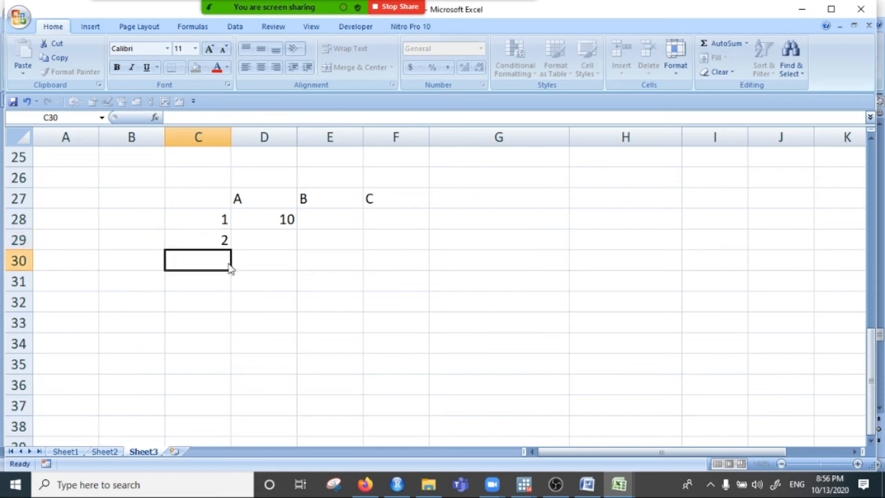
{"action": "left_click_drag", "start_coordinate": [205, 218], "coordinate": [236, 429]}
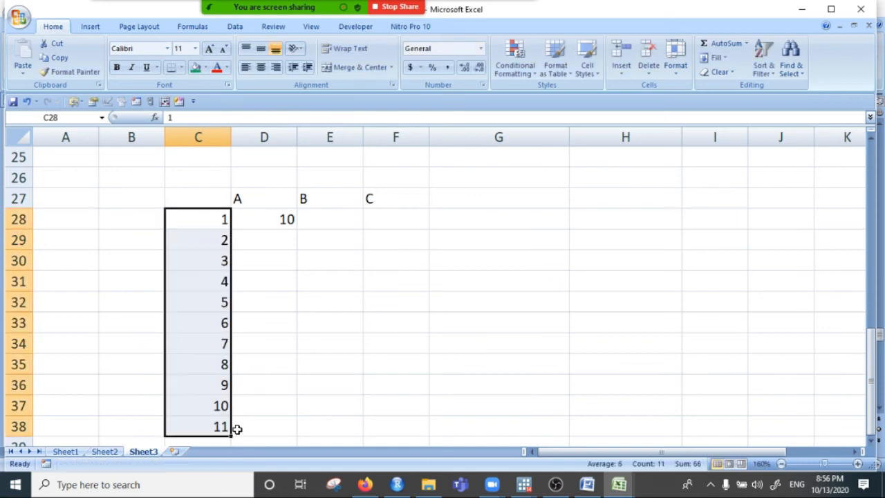
{"action": "left_click", "coordinate": [220, 425]}
{"action": "key", "text": "Delete"}
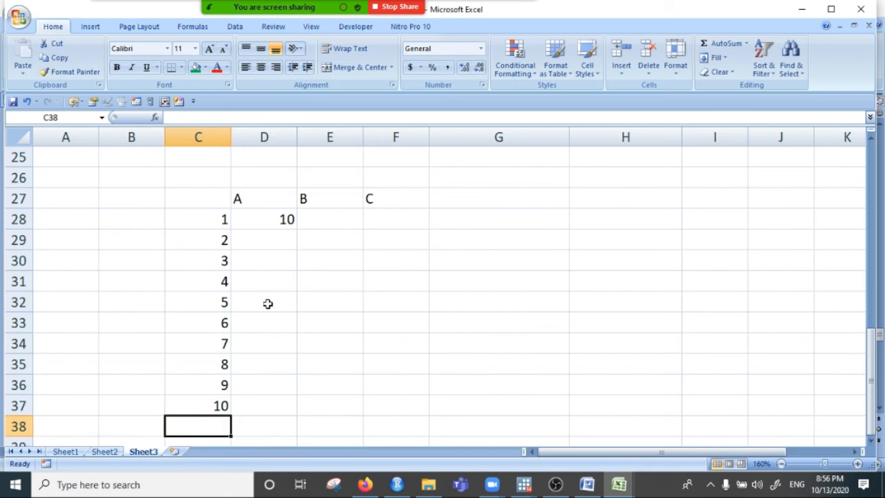
Fill rows 1 to 10 under heading A with 10, 40, 50, 60, 55, 60, 70, 60, 65 and 95.
{"action": "left_click", "coordinate": [285, 235]}
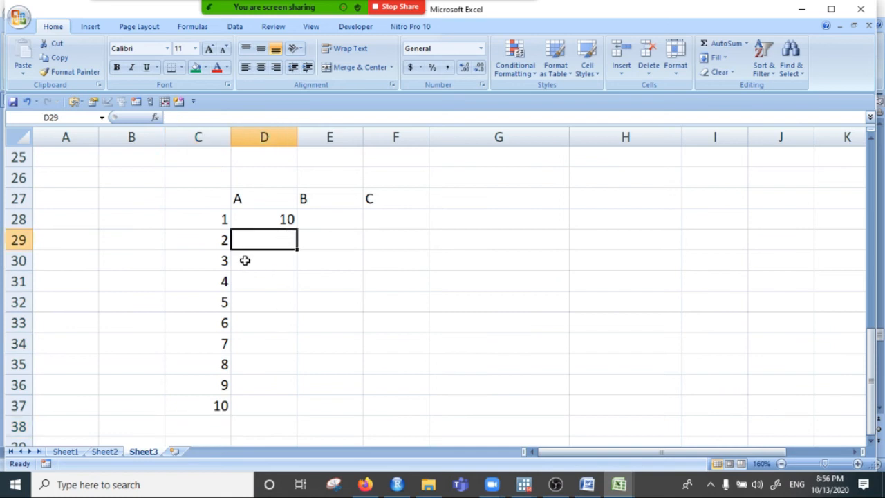
{"action": "left_click", "coordinate": [270, 221]}
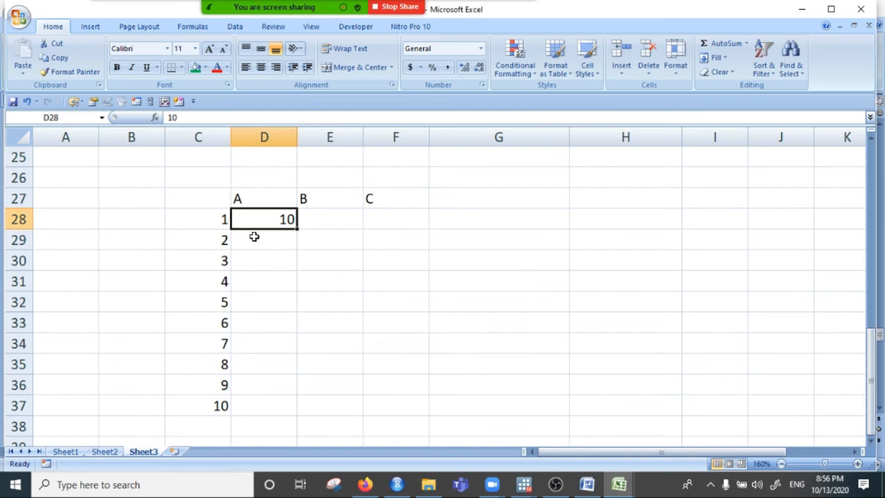
{"action": "type", "text": "10"}
{"action": "key", "text": "Return"}
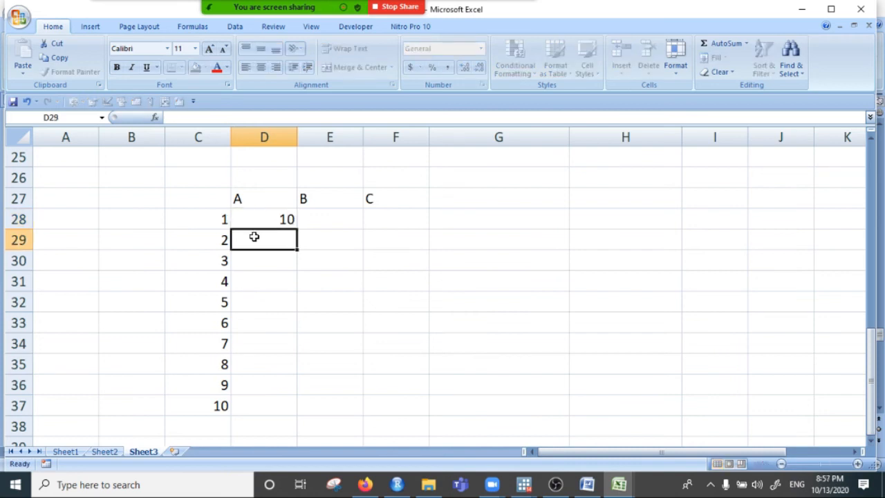
{"action": "type", "text": "40"}
{"action": "key", "text": "Return"}
{"action": "type", "text": "50"}
{"action": "key", "text": "Return"}
{"action": "type", "text": "6"}
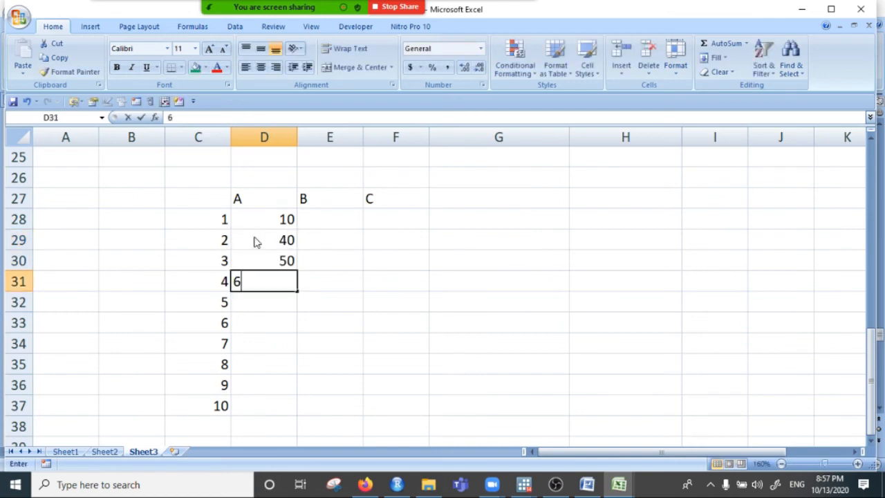
{"action": "type", "text": "0"}
{"action": "key", "text": "Return"}
{"action": "type", "text": "55"}
{"action": "key", "text": "Return"}
{"action": "type", "text": "60"}
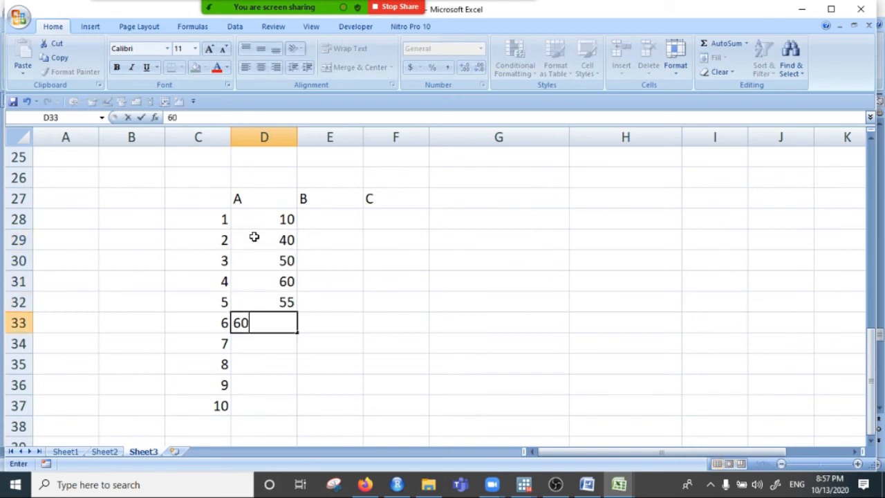
{"action": "key", "text": "Return"}
{"action": "type", "text": "70"}
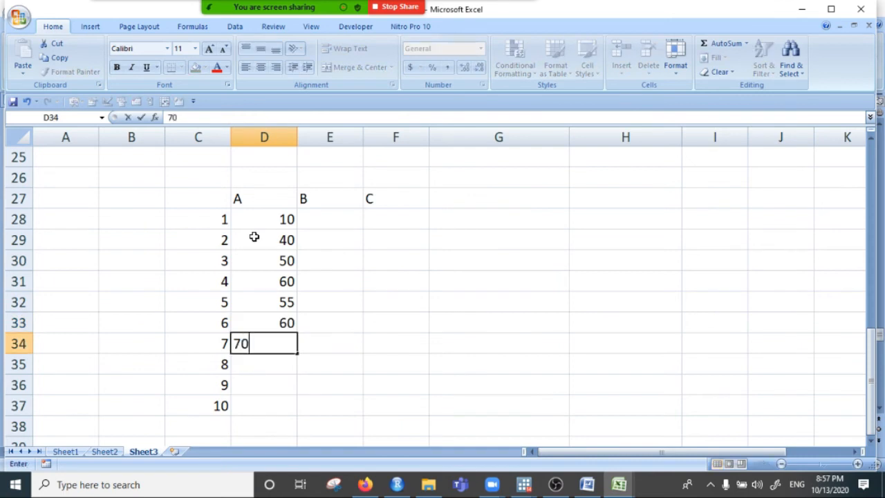
{"action": "key", "text": "Return"}
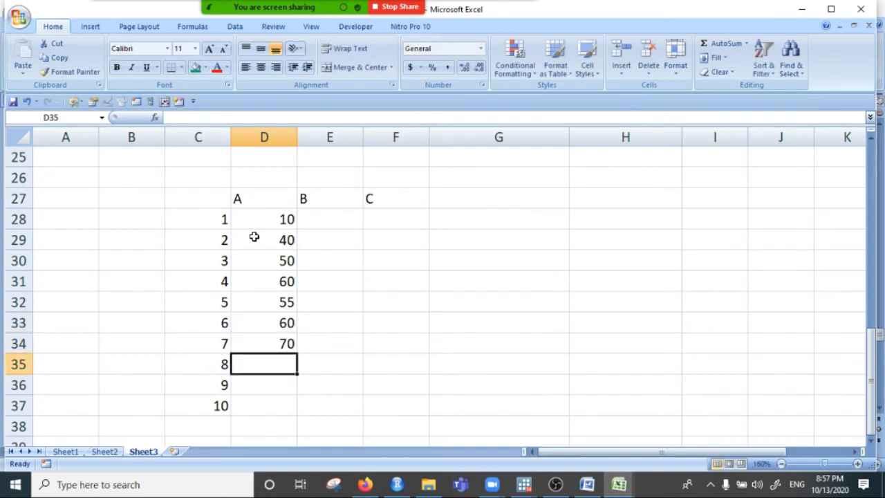
{"action": "type", "text": "60"}
{"action": "key", "text": "Return"}
{"action": "type", "text": "65"}
{"action": "key", "text": "Return"}
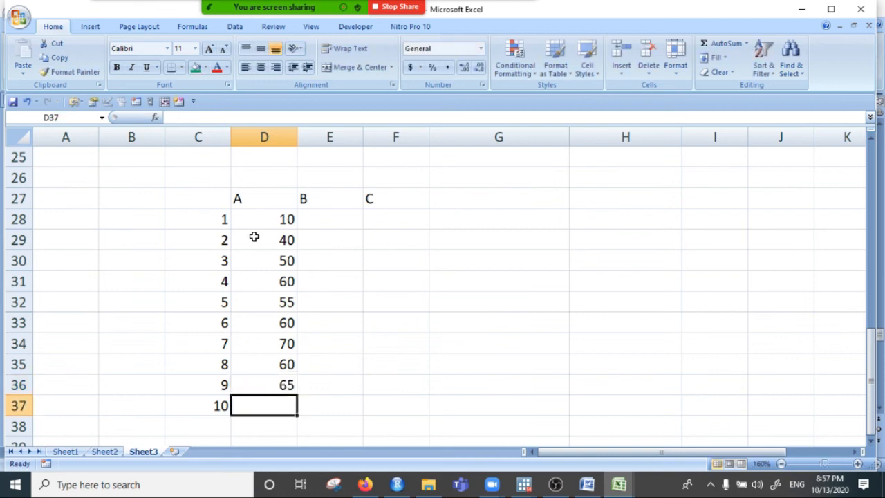
{"action": "type", "text": "95"}
{"action": "key", "text": "Tab"}
Fill rows 1 to 10 under heading B with 0, 0, 5, 2, 0, 99, 95, 90, 2 and 1.
{"action": "key", "text": "Up"}
{"action": "key", "text": "Up"}
{"action": "key", "text": "Up"}
{"action": "key", "text": "Up"}
{"action": "key", "text": "Up"}
{"action": "key", "text": "Up"}
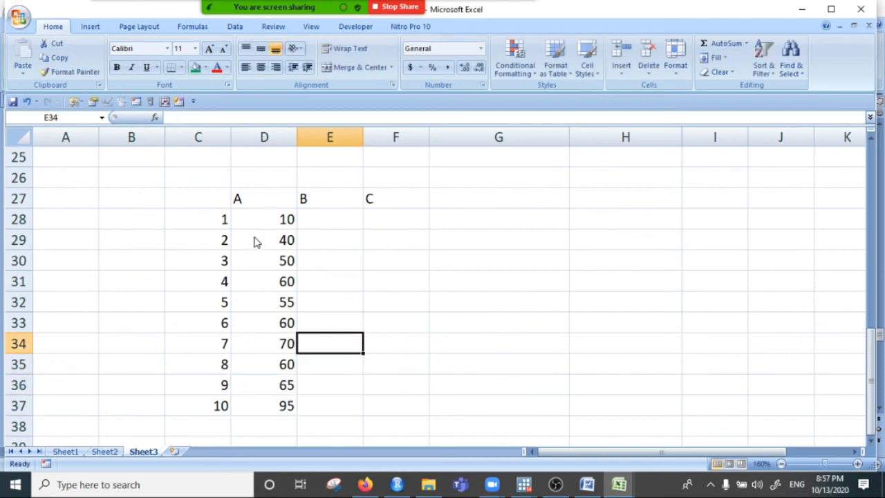
{"action": "key", "text": "Up"}
{"action": "key", "text": "Up"}
{"action": "key", "text": "Up"}
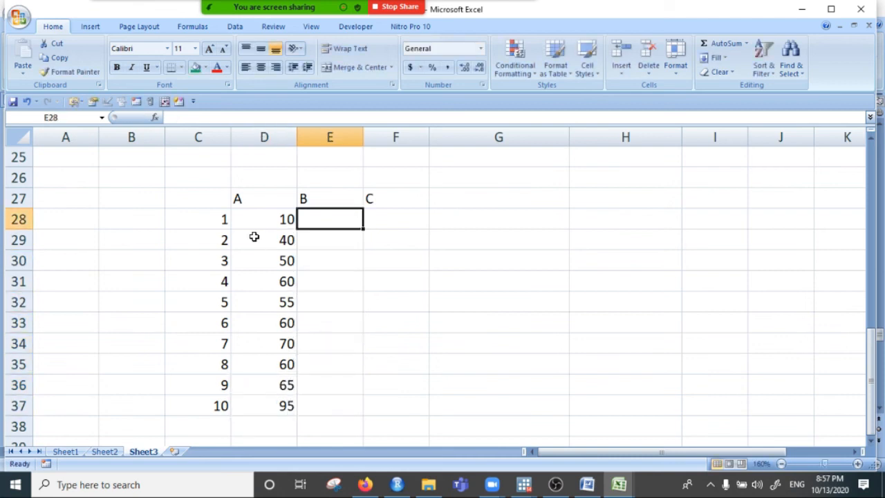
{"action": "type", "text": "0"}
{"action": "key", "text": "Return"}
{"action": "type", "text": "0"}
{"action": "key", "text": "Return"}
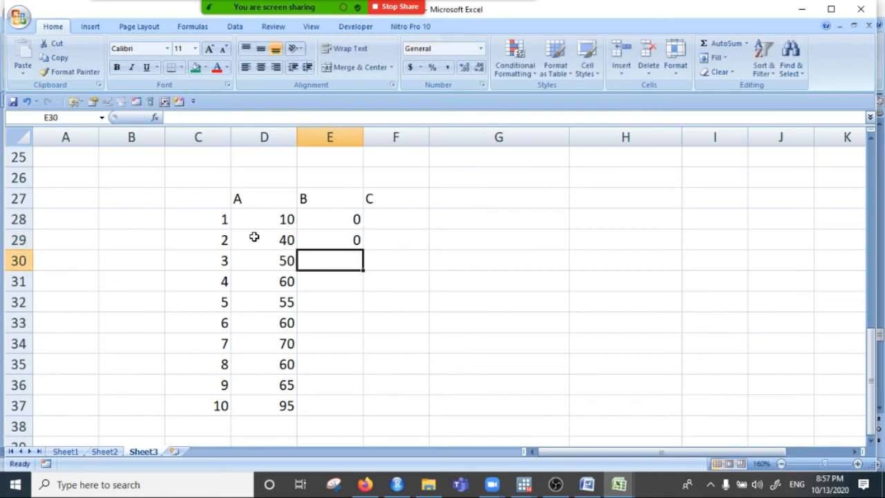
{"action": "type", "text": "5"}
{"action": "key", "text": "Return"}
{"action": "type", "text": "2"}
{"action": "key", "text": "Return"}
{"action": "type", "text": "0"}
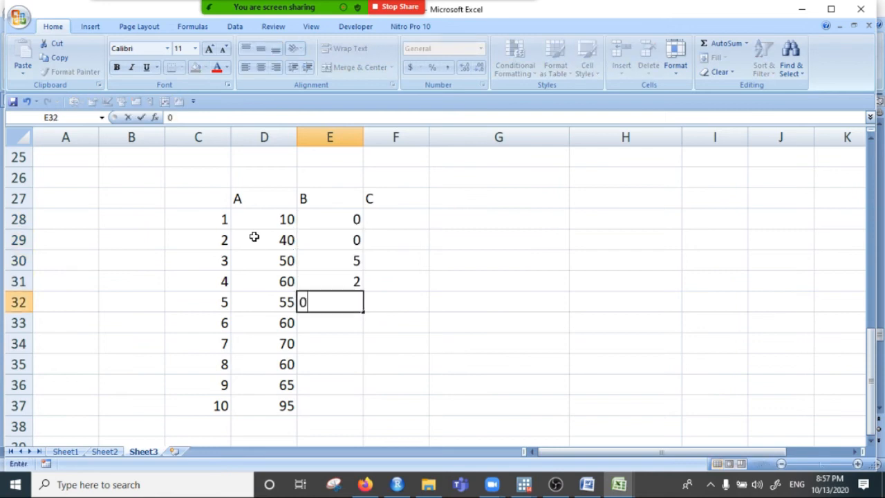
{"action": "key", "text": "Return"}
{"action": "type", "text": "99"}
{"action": "key", "text": "Return"}
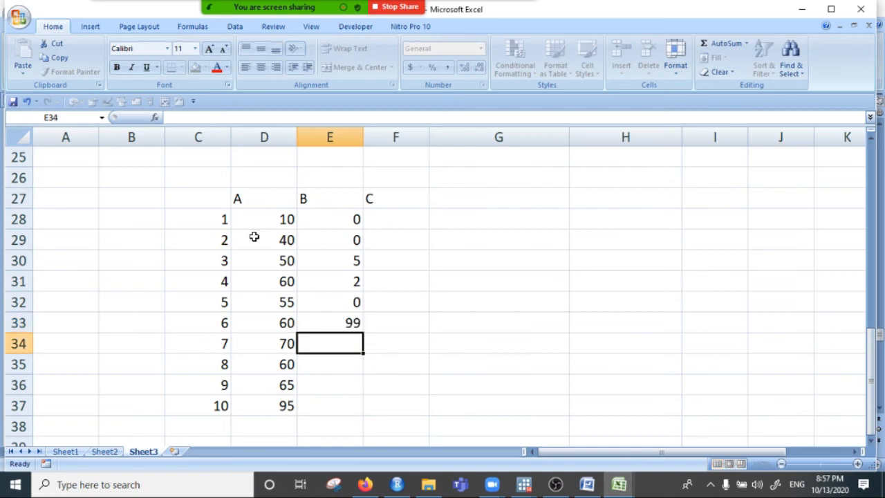
{"action": "type", "text": "95"}
{"action": "key", "text": "Return"}
{"action": "type", "text": "90"}
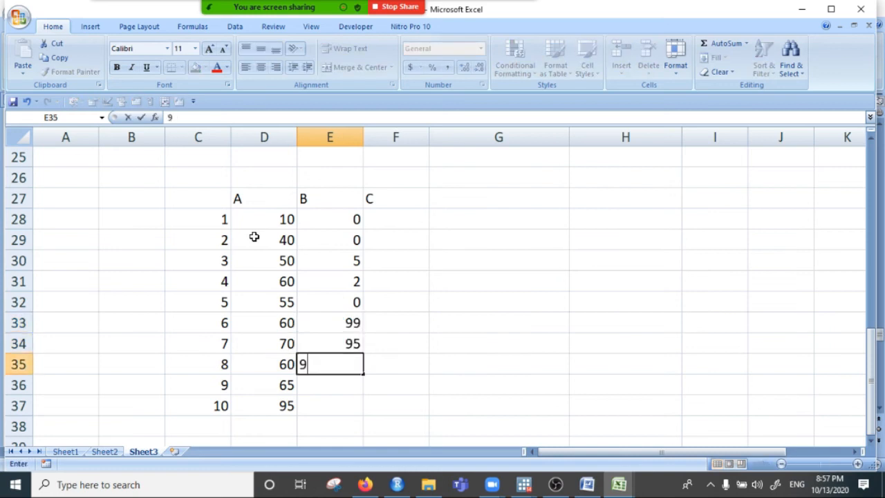
{"action": "key", "text": "Return"}
{"action": "type", "text": "2"}
{"action": "key", "text": "Return"}
{"action": "type", "text": "1"}
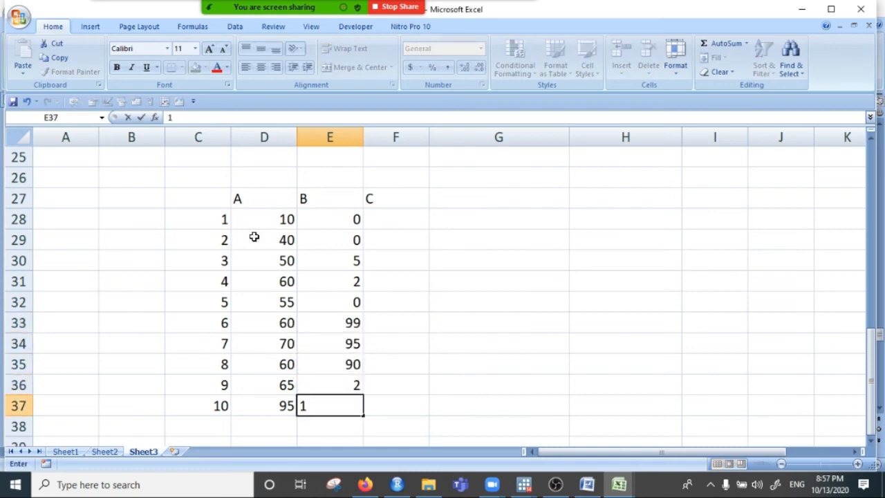
{"action": "key", "text": "Return"}
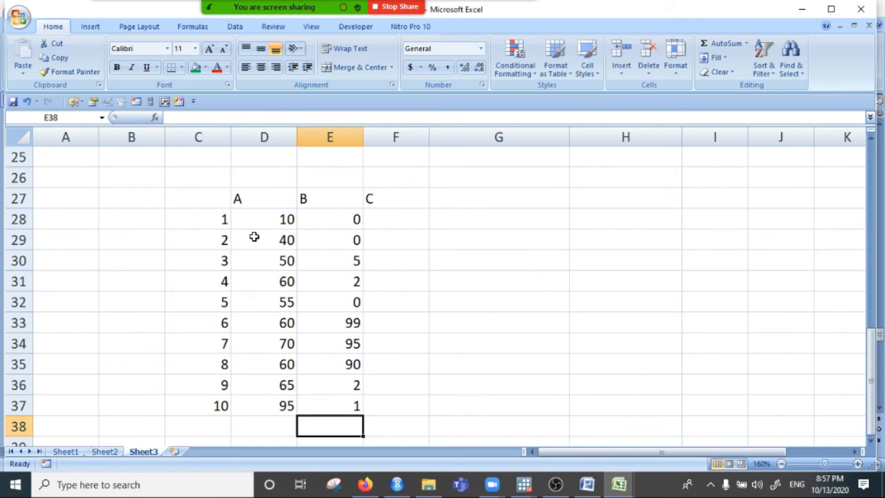
{"action": "left_click", "coordinate": [382, 218]}
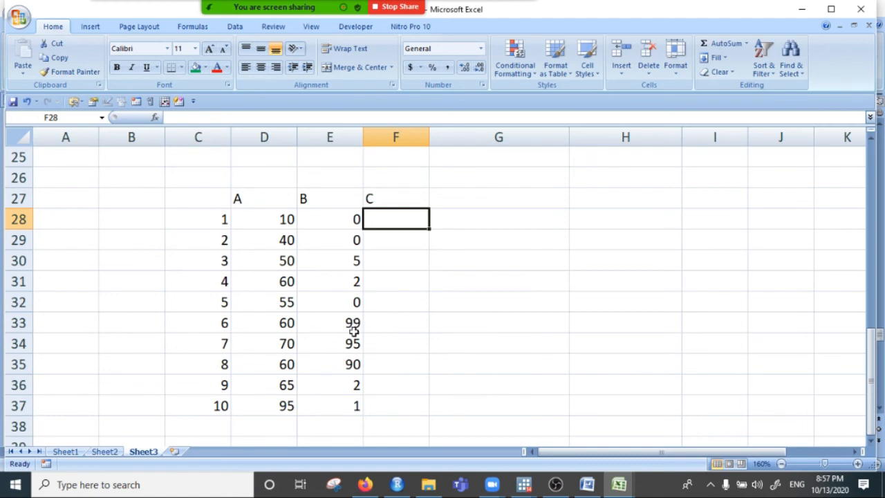
{"action": "left_click_drag", "start_coordinate": [354, 330], "coordinate": [358, 373]}
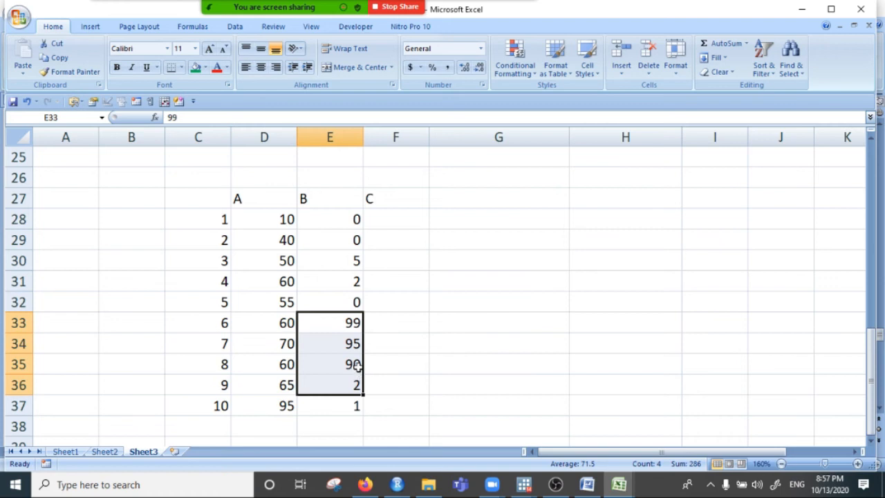
{"action": "left_click", "coordinate": [381, 220]}
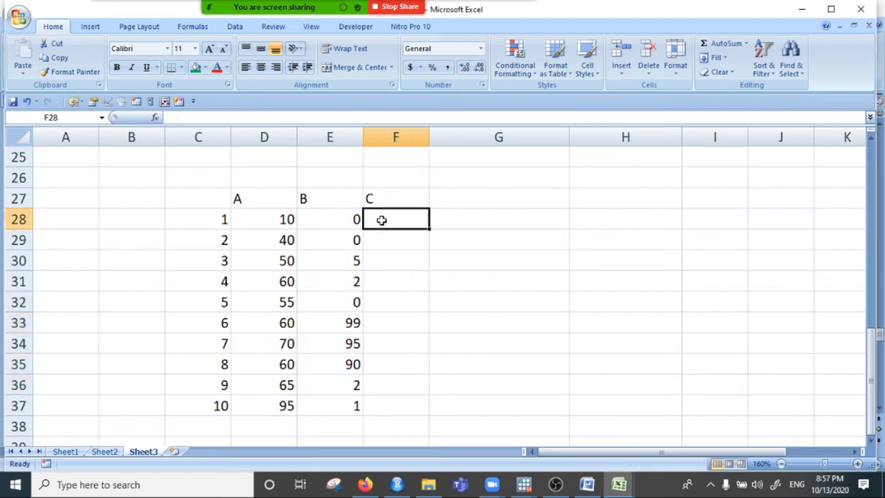
{"action": "left_click", "coordinate": [406, 278]}
{"action": "left_click_drag", "start_coordinate": [348, 320], "coordinate": [347, 370]}
{"action": "type", "text": "1"}
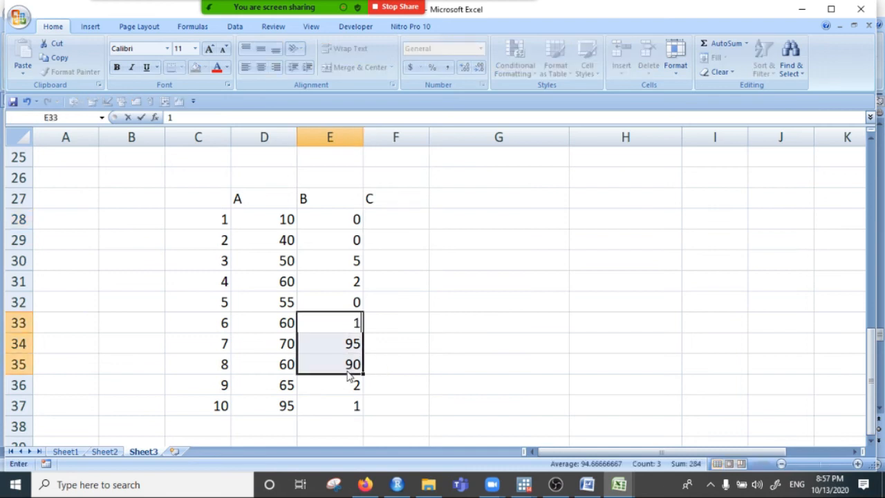
{"action": "key", "text": "Down"}
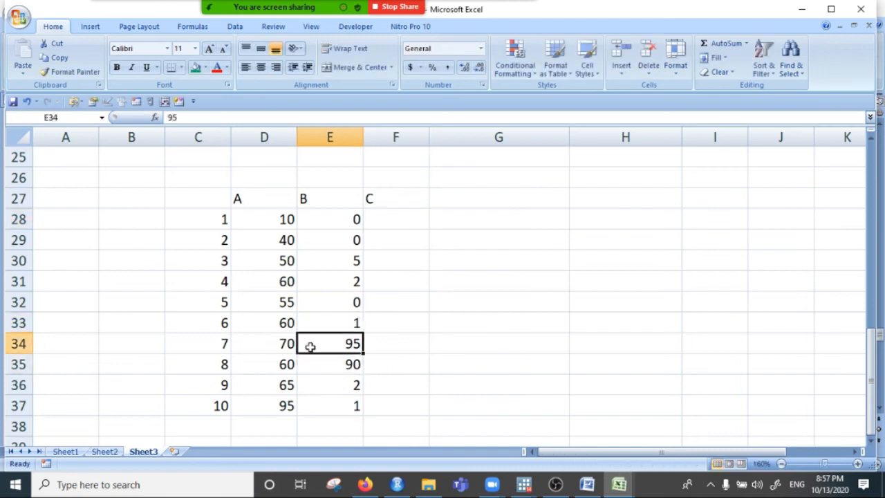
{"action": "key", "text": "ctrl+z"}
Fill rows 1 to 10 under heading C with 10, 5, 6, 95, 90, 98, 89, 95, 93 and 0.
{"action": "left_click", "coordinate": [401, 200]}
{"action": "left_click", "coordinate": [401, 231]}
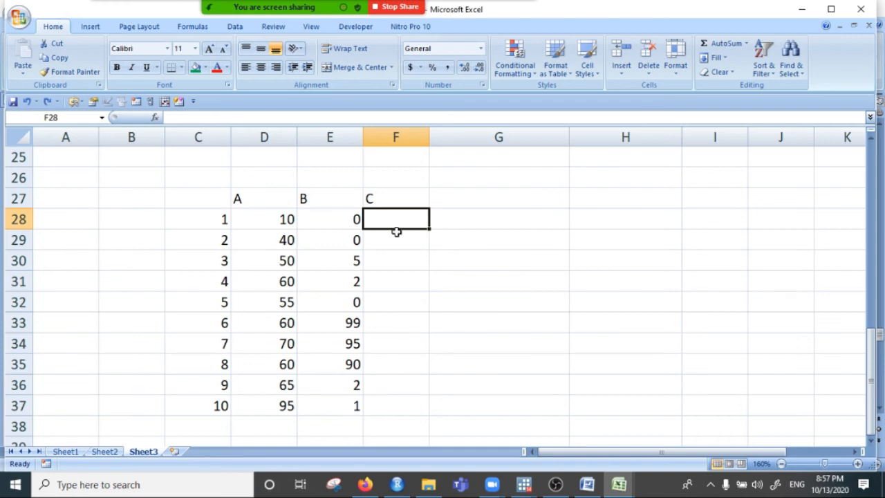
{"action": "type", "text": "10"}
{"action": "key", "text": "Return"}
{"action": "type", "text": "5"}
{"action": "key", "text": "Return"}
{"action": "type", "text": "6"}
{"action": "key", "text": "Return"}
{"action": "type", "text": "95"}
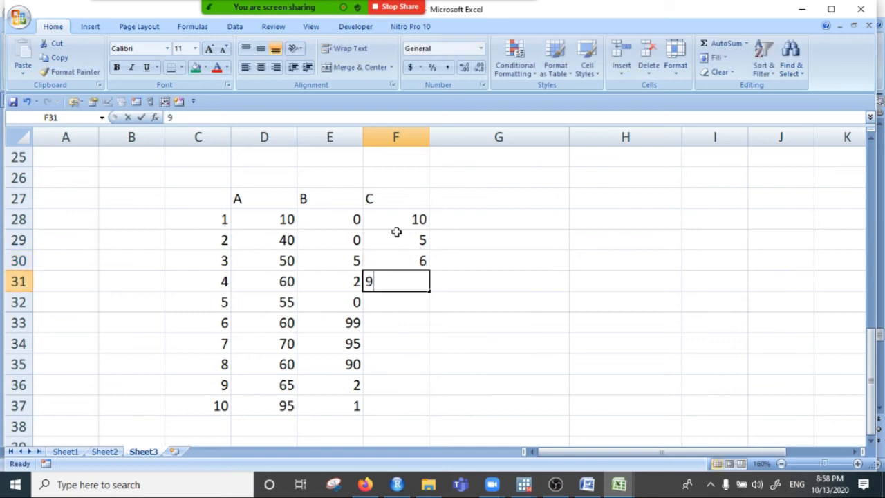
{"action": "key", "text": "Return"}
{"action": "type", "text": "90"}
{"action": "key", "text": "Return"}
{"action": "type", "text": "98"}
{"action": "key", "text": "Return"}
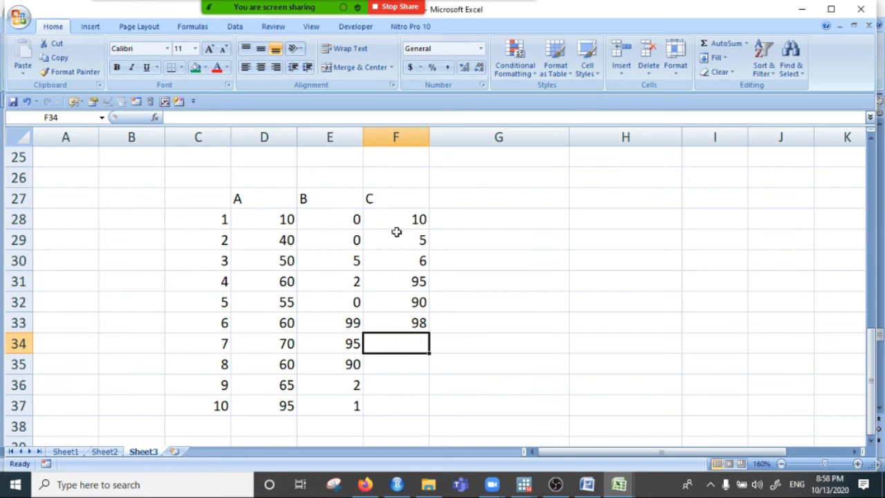
{"action": "type", "text": "89"}
{"action": "key", "text": "Return"}
{"action": "type", "text": "95"}
{"action": "key", "text": "Return"}
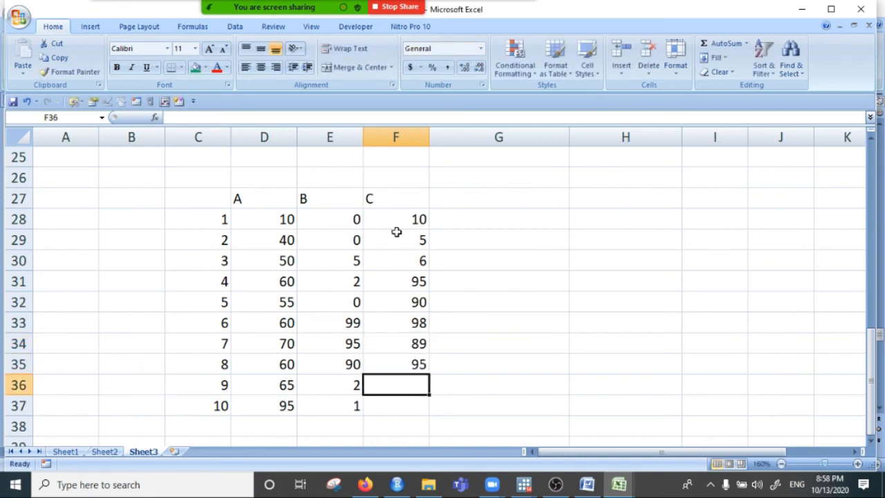
{"action": "type", "text": "93"}
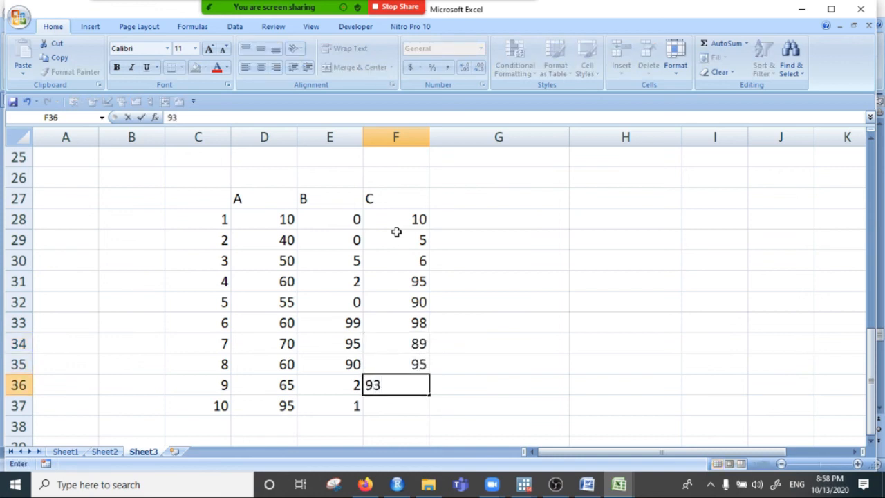
{"action": "key", "text": "Return"}
{"action": "type", "text": "0"}
{"action": "key", "text": "Return"}
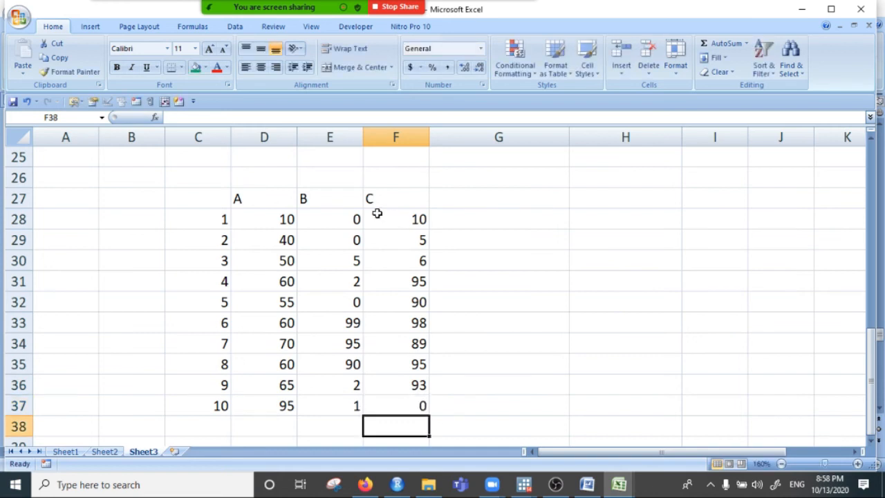
Narrow worksheet columns D and E, which hold the A and B values.
{"action": "left_click", "coordinate": [343, 284]}
{"action": "left_click_drag", "start_coordinate": [297, 137], "coordinate": [278, 142]}
{"action": "left_click_drag", "start_coordinate": [344, 139], "coordinate": [328, 138]}
{"action": "key", "text": "Right"}
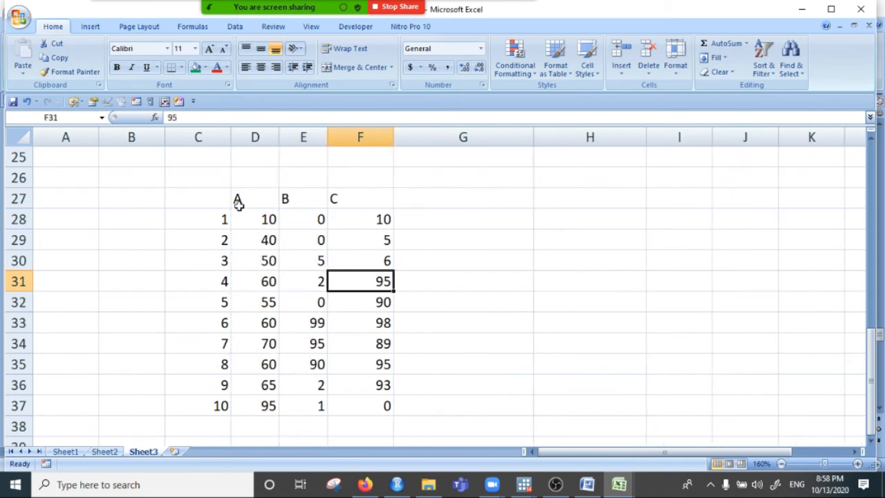
Insert a basic line chart of the A data, heading included, from cells D27 to D37.
{"action": "left_click", "coordinate": [275, 261]}
{"action": "left_click", "coordinate": [258, 215]}
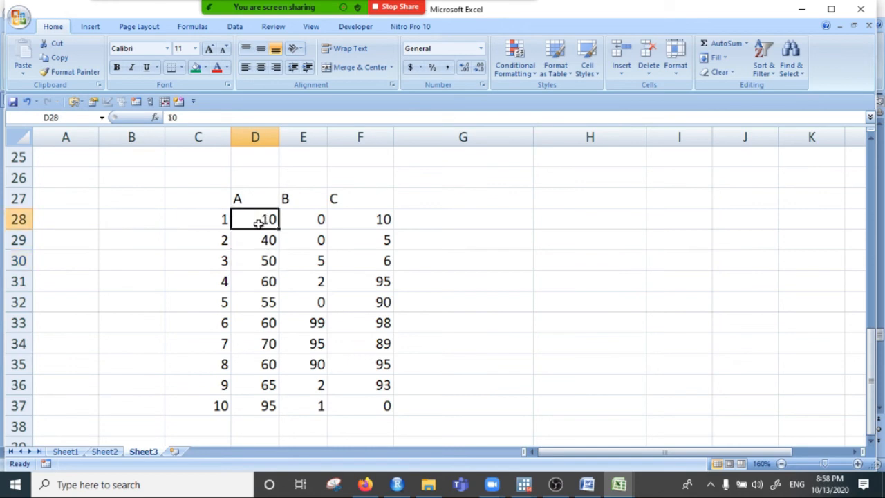
{"action": "left_click_drag", "start_coordinate": [245, 198], "coordinate": [258, 396]}
{"action": "left_click", "coordinate": [87, 28]}
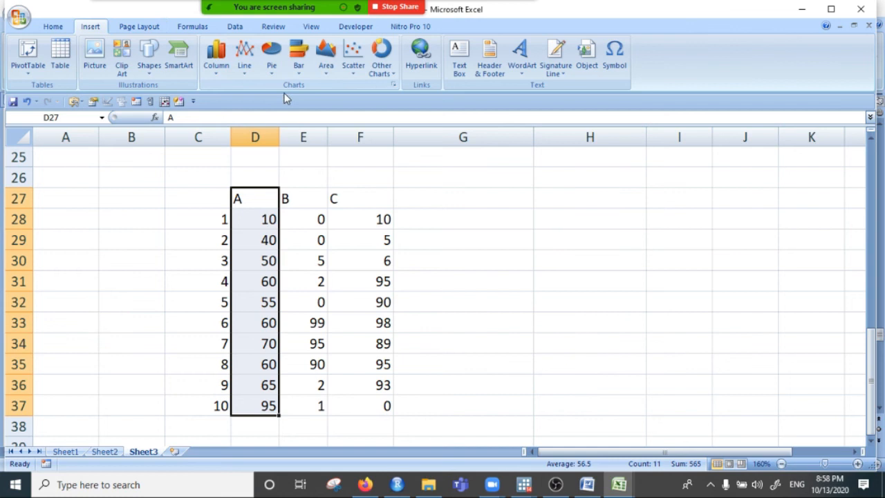
{"action": "left_click", "coordinate": [235, 72]}
{"action": "left_click", "coordinate": [206, 225]}
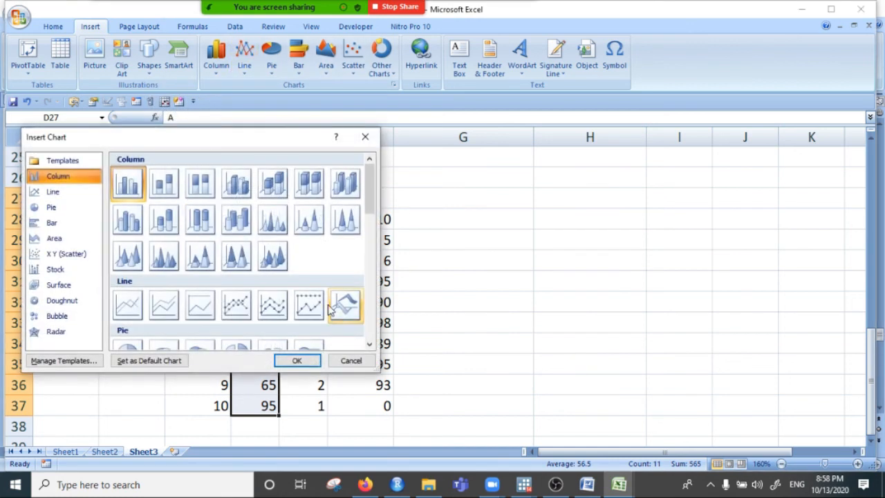
{"action": "left_click", "coordinate": [125, 312]}
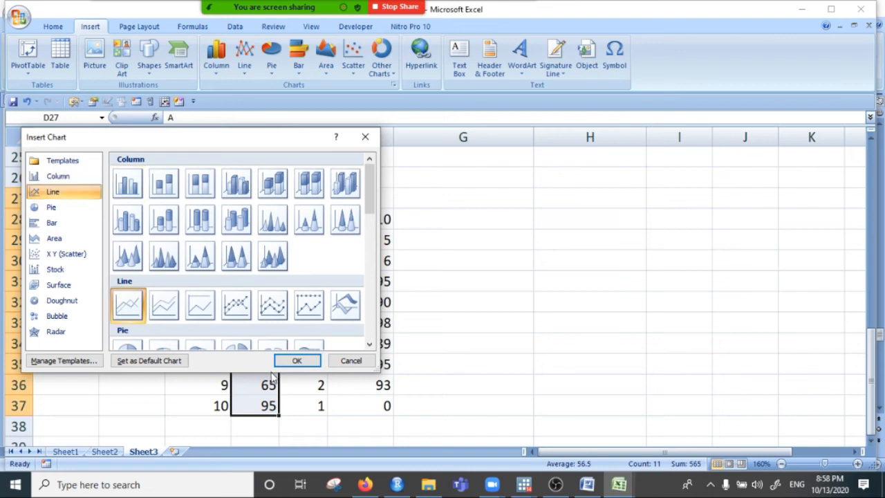
{"action": "left_click", "coordinate": [299, 360]}
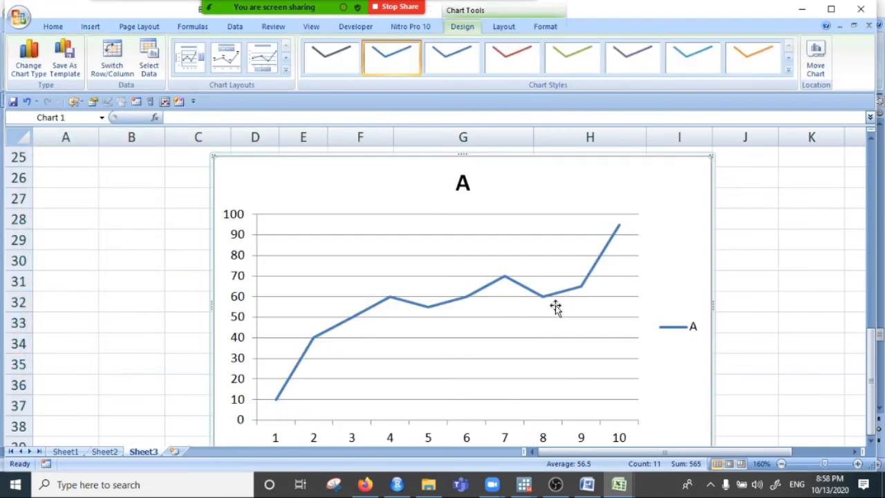
Remove the line chart of the A data from the sheet.
{"action": "right_click", "coordinate": [507, 281]}
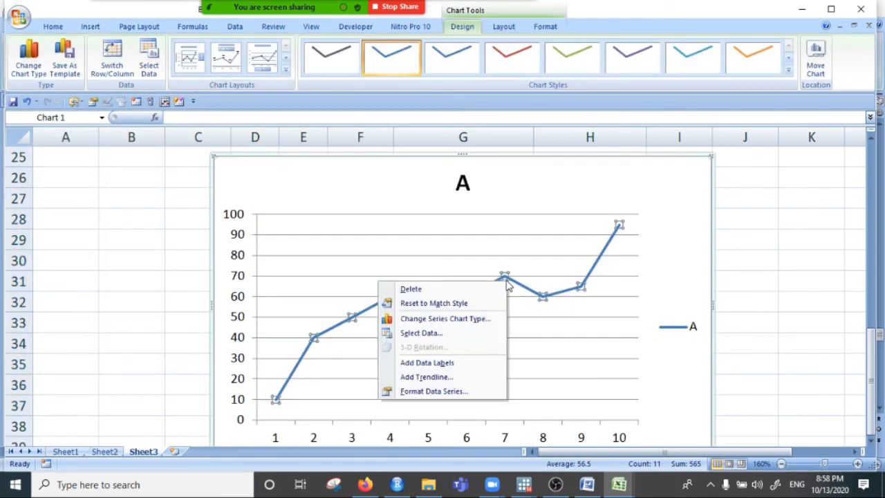
{"action": "right_click", "coordinate": [686, 155]}
{"action": "left_click", "coordinate": [599, 164]}
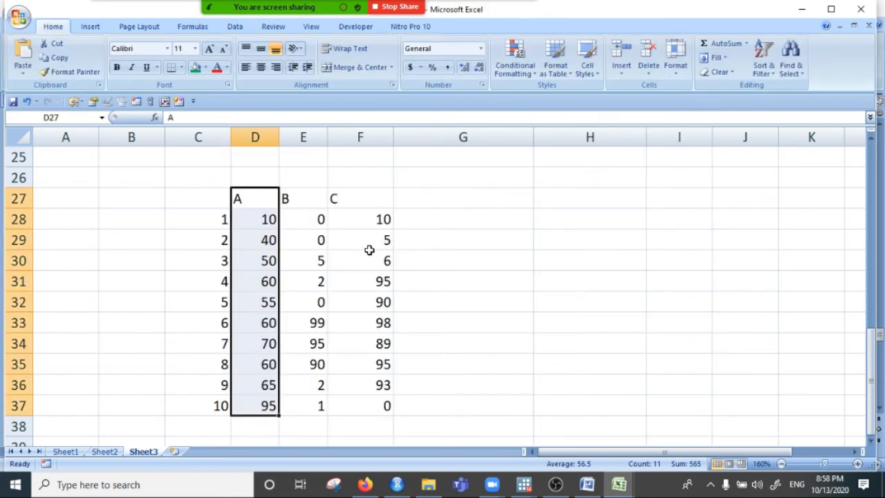
Copy the A, B and C values in cells D28 to F37 without their headings.
{"action": "left_click", "coordinate": [271, 280]}
{"action": "left_click_drag", "start_coordinate": [265, 219], "coordinate": [253, 409]}
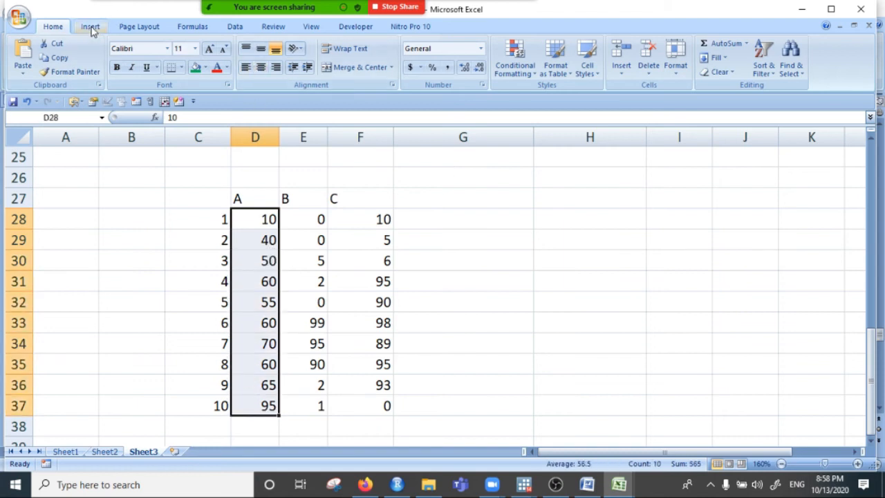
{"action": "left_click", "coordinate": [366, 223]}
{"action": "left_click", "coordinate": [255, 215]}
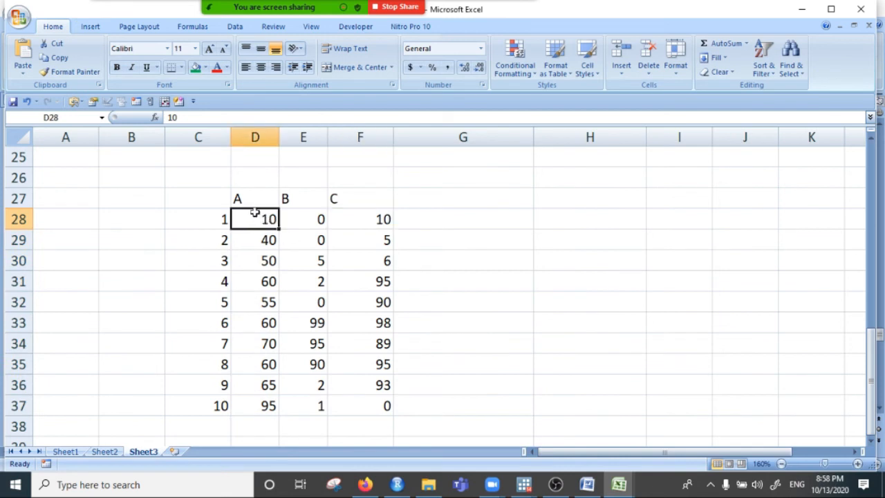
{"action": "left_click", "coordinate": [268, 260]}
{"action": "left_click_drag", "start_coordinate": [270, 217], "coordinate": [362, 399]}
{"action": "key", "text": "ctrl+c"}
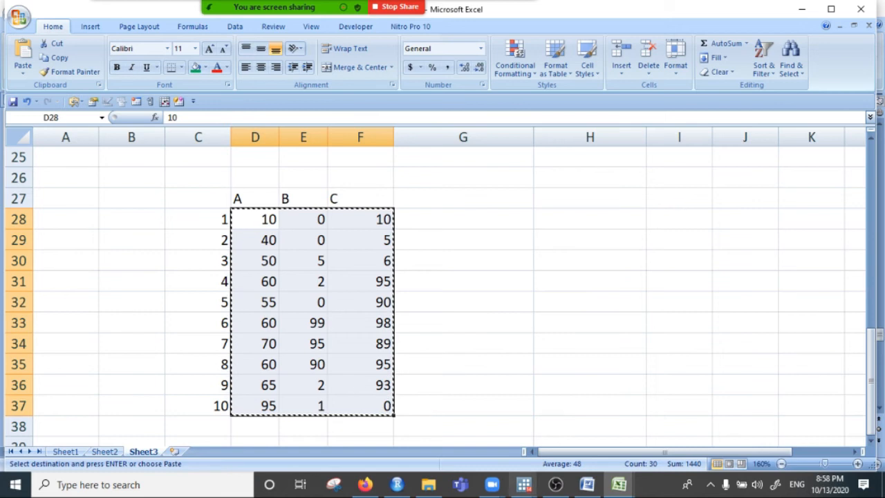
Switch to Stata, check the dataset in the Data Editor, and clear it from memory.
{"action": "mouse_move", "coordinate": [541, 485]}
{"action": "left_click", "coordinate": [593, 425]}
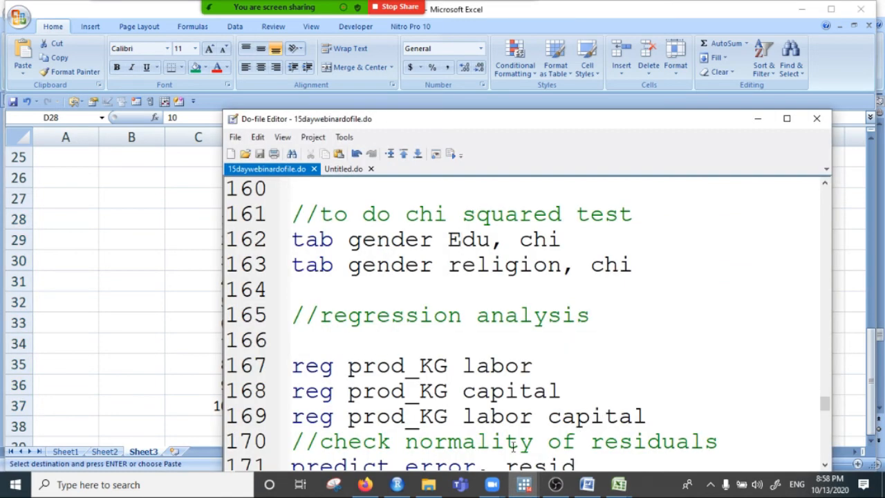
{"action": "left_click", "coordinate": [464, 461]}
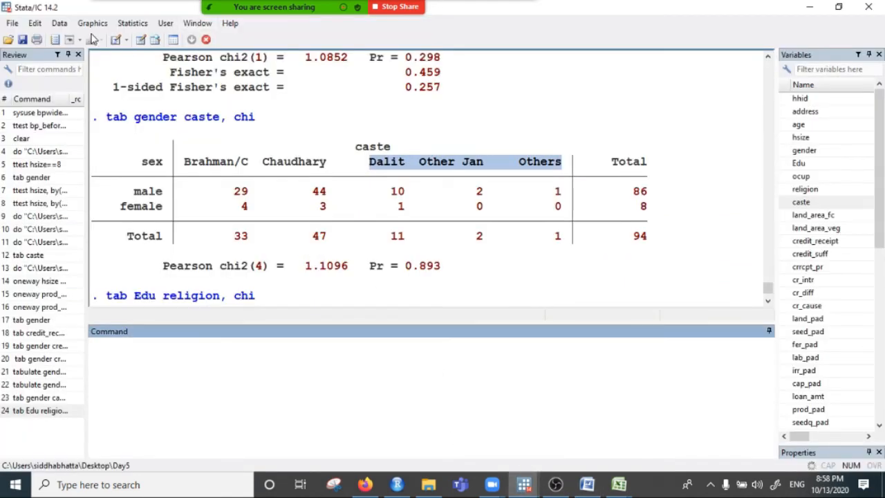
{"action": "left_click", "coordinate": [145, 43]}
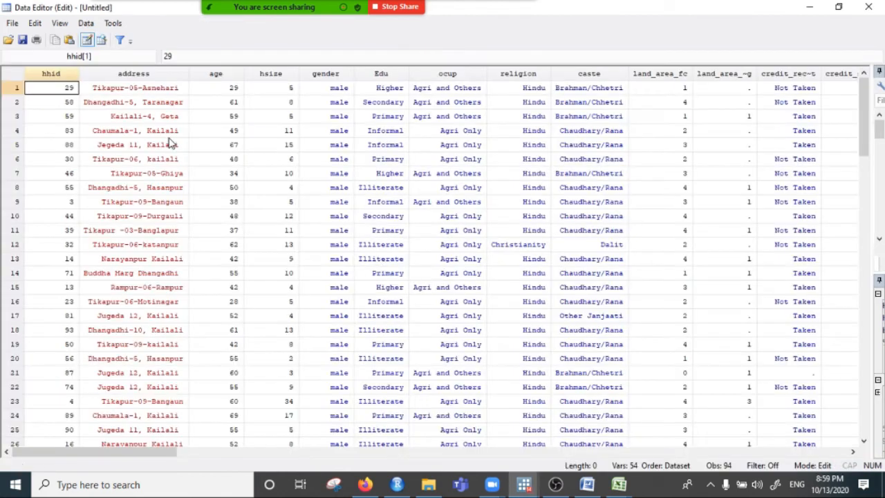
{"action": "left_click", "coordinate": [868, 7]}
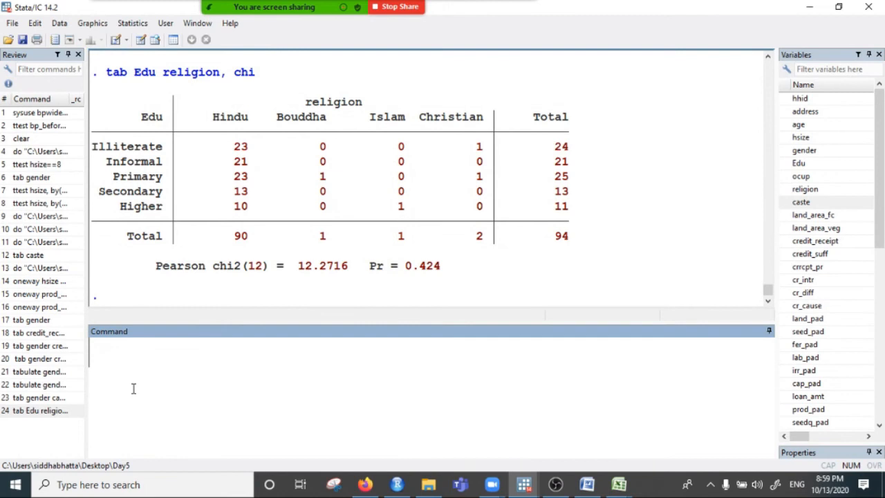
{"action": "type", "text": "clear"}
{"action": "key", "text": "Return"}
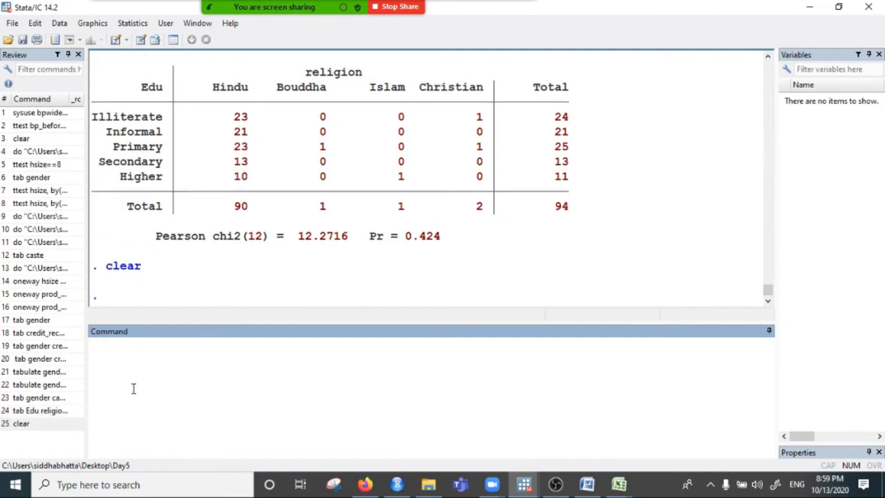
Paste the copied three columns of values into the empty Data Editor from the first cell, and close the editor.
{"action": "left_click", "coordinate": [141, 42]}
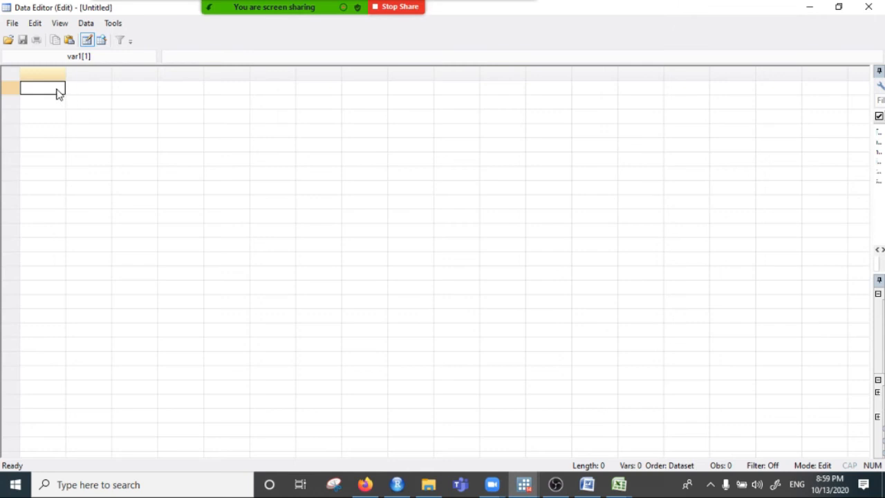
{"action": "key", "text": "ctrl+v"}
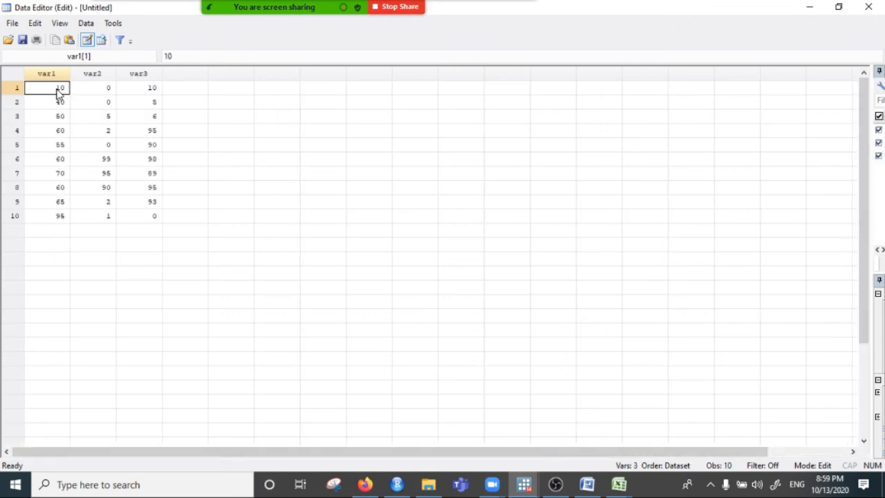
{"action": "left_click", "coordinate": [870, 11]}
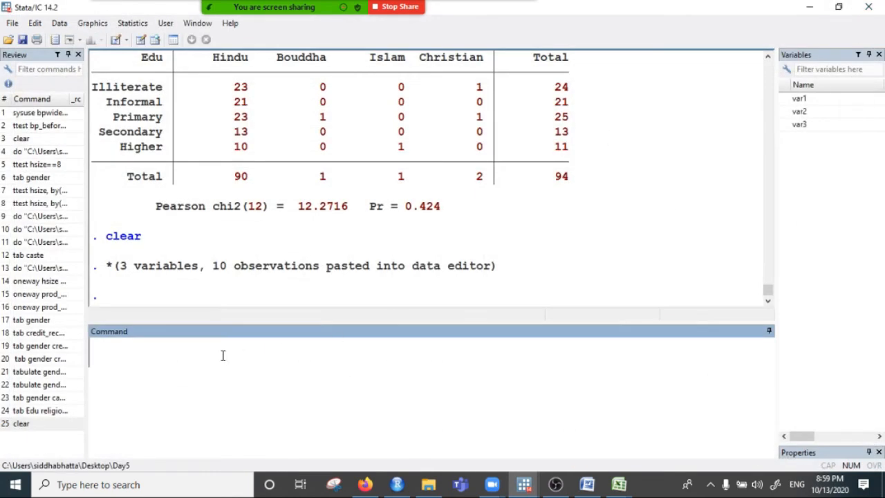
Draw a histogram of var1 with hist( var1) and enlarge the graph window in width and height.
{"action": "type", "text": "hist("}
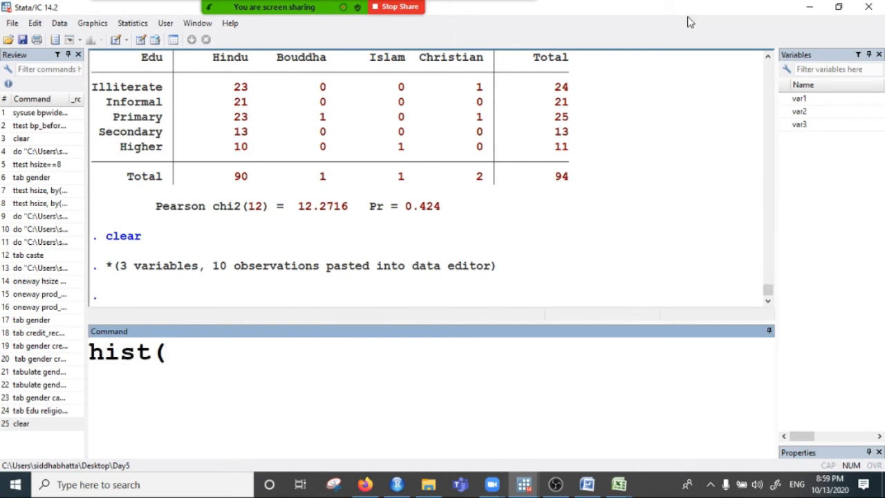
{"action": "left_click", "coordinate": [798, 99]}
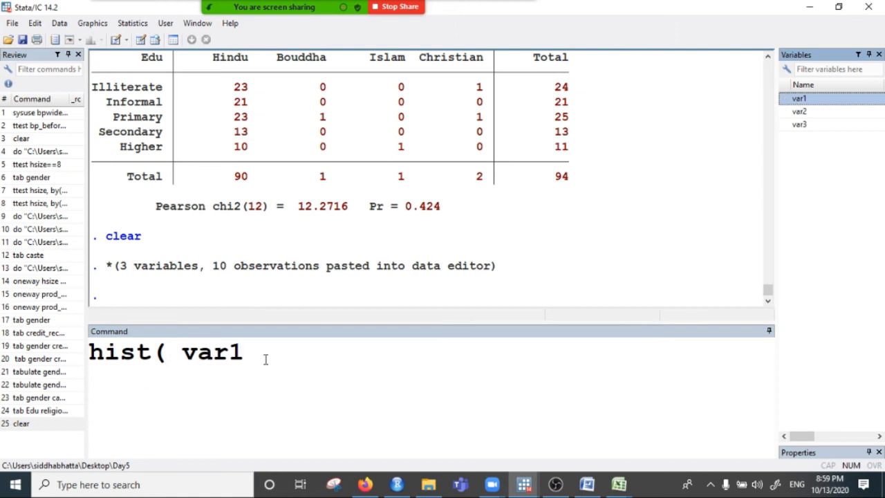
{"action": "type", "text": ")"}
{"action": "key", "text": "Return"}
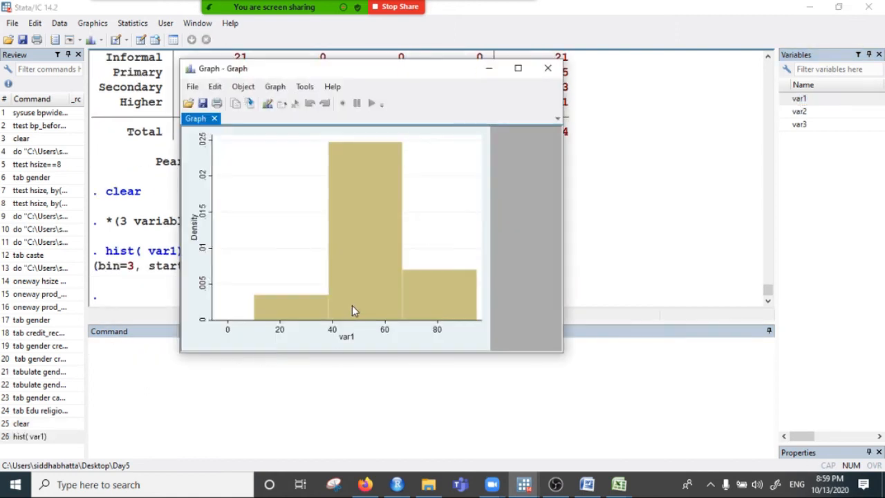
{"action": "left_click_drag", "start_coordinate": [562, 247], "coordinate": [773, 277]}
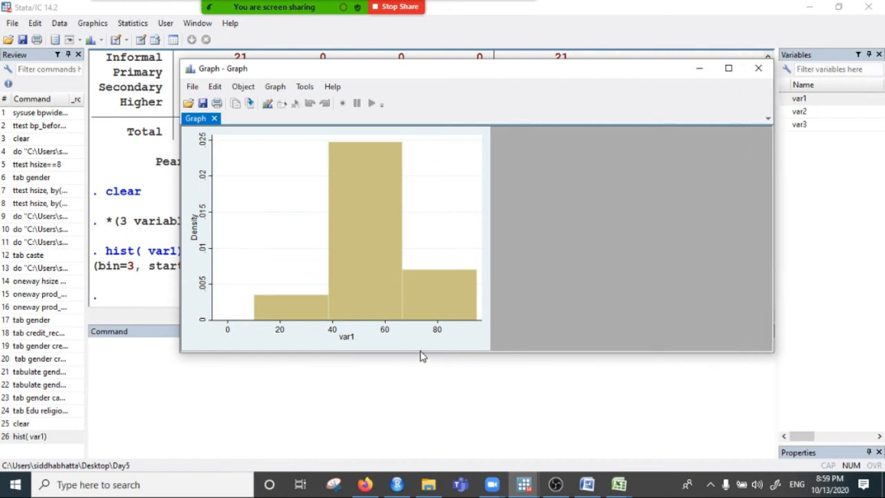
{"action": "left_click_drag", "start_coordinate": [458, 352], "coordinate": [450, 468]}
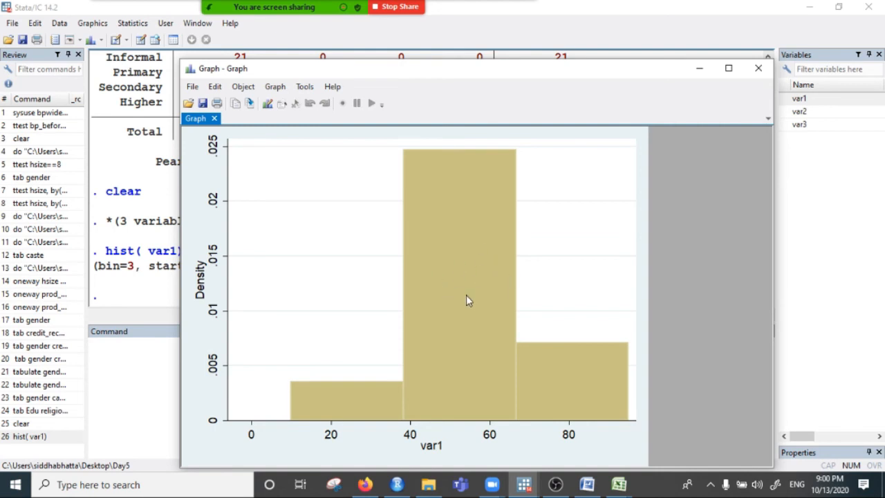
Close the var1 graph, draw a histogram of var2 with hist( var2), and close its graph window.
{"action": "left_click", "coordinate": [758, 68]}
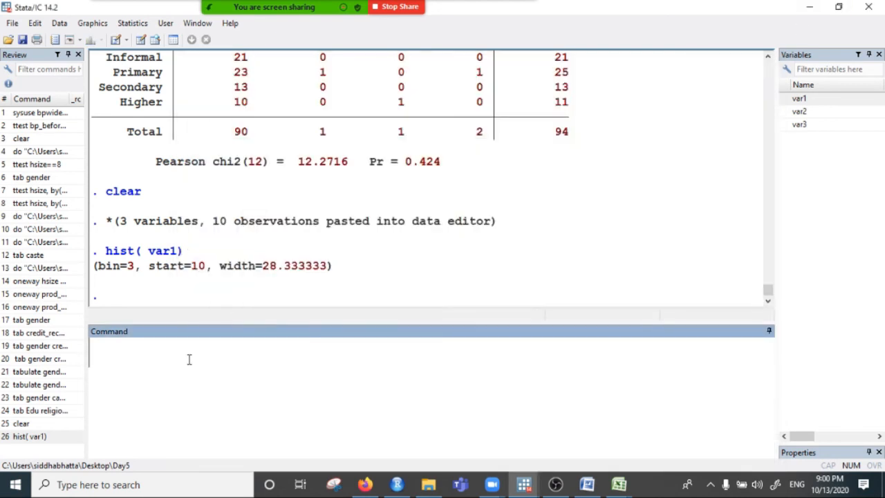
{"action": "type", "text": "hist("}
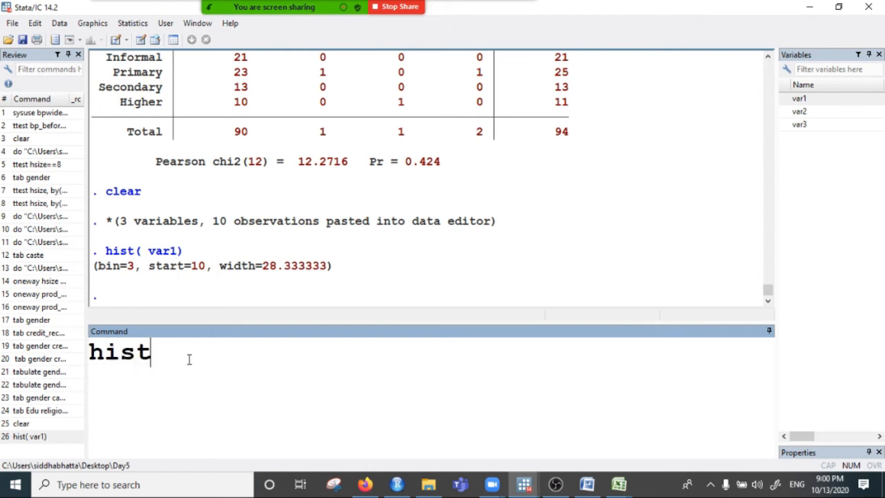
{"action": "double_click", "coordinate": [802, 112]}
{"action": "type", "text": ")"}
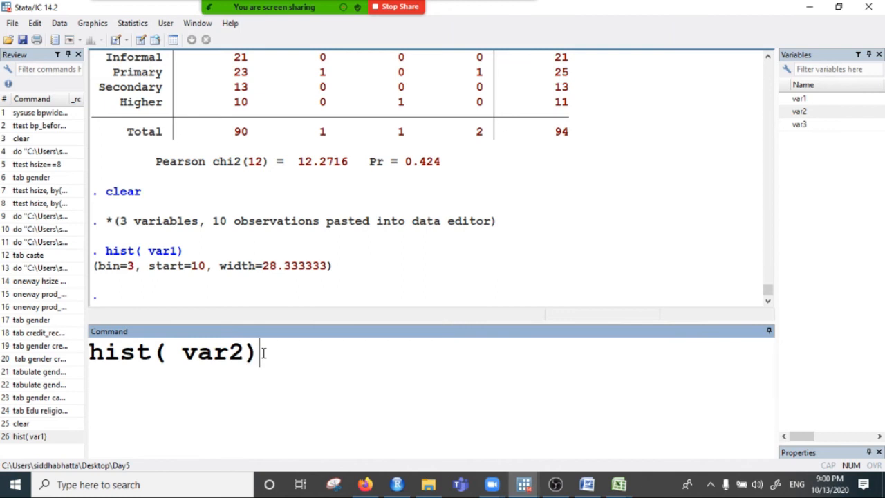
{"action": "key", "text": "Return"}
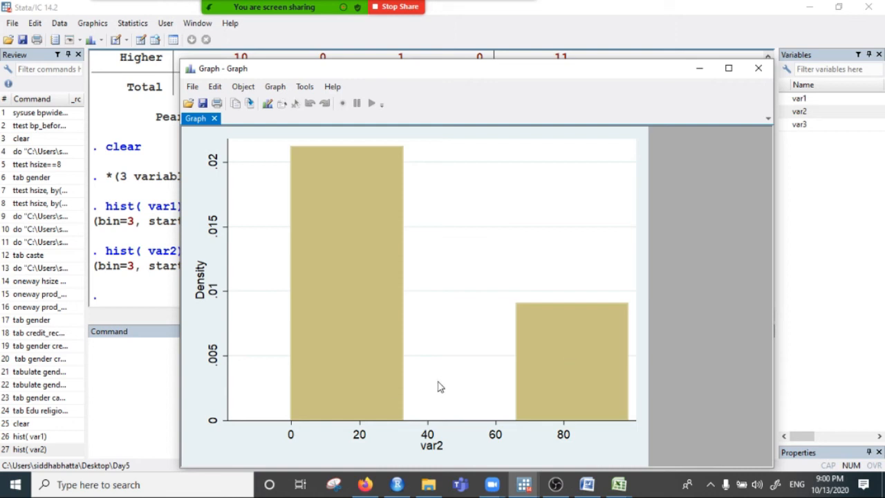
{"action": "left_click", "coordinate": [758, 69]}
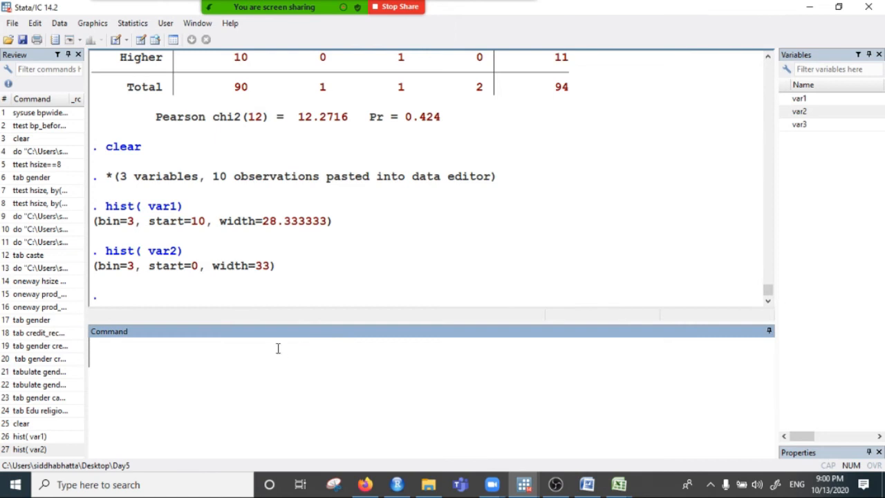
Draw a histogram of var3 with hist( var3) and close its graph window.
{"action": "type", "text": "hist("}
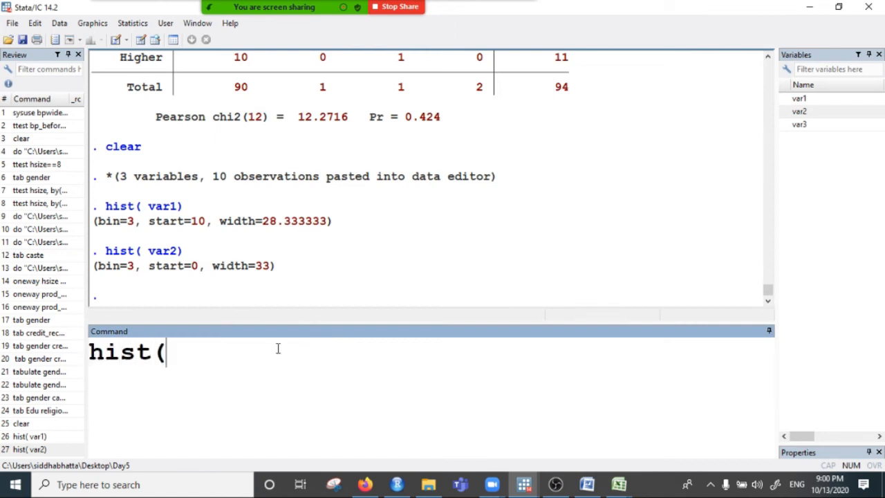
{"action": "left_click", "coordinate": [800, 124]}
{"action": "left_click", "coordinate": [257, 346]}
{"action": "type", "text": ")"}
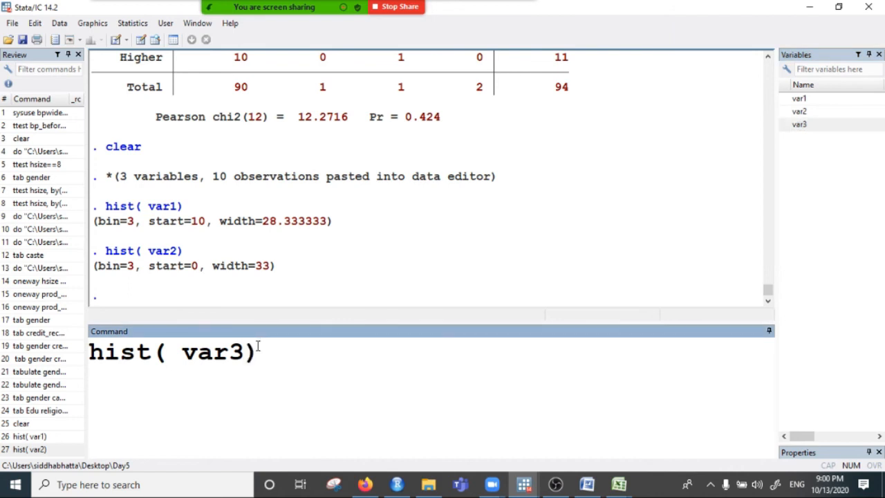
{"action": "key", "text": "Return"}
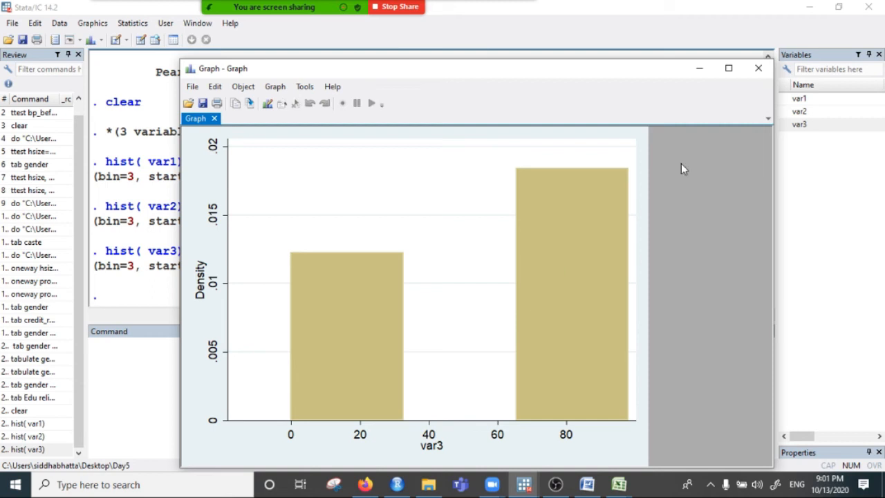
{"action": "left_click", "coordinate": [758, 69]}
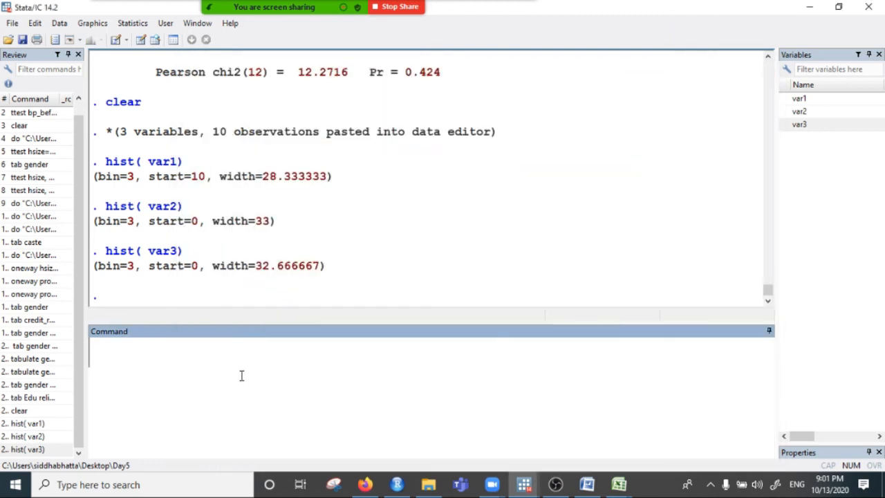
Switch to the Book1 workbook in Excel and examine the A, B and C values, especially the middle and extreme values of A.
{"action": "left_click", "coordinate": [620, 486]}
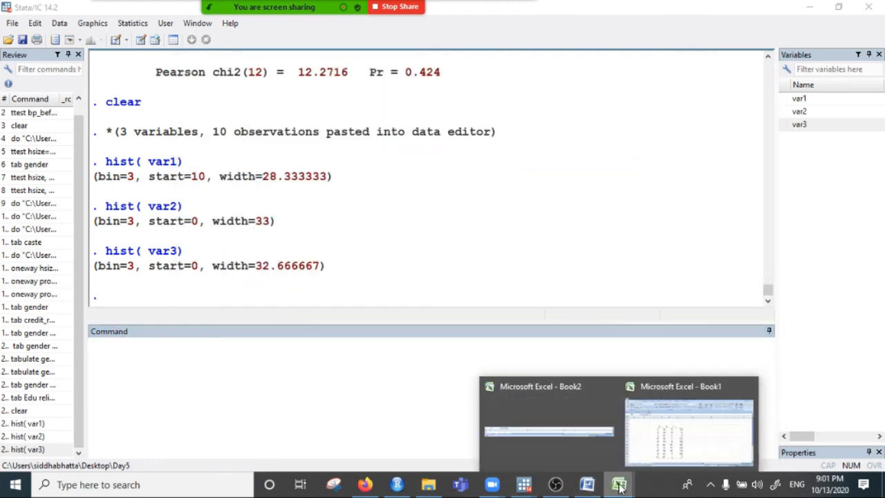
{"action": "left_click", "coordinate": [660, 428]}
{"action": "left_click_drag", "start_coordinate": [254, 247], "coordinate": [265, 367]}
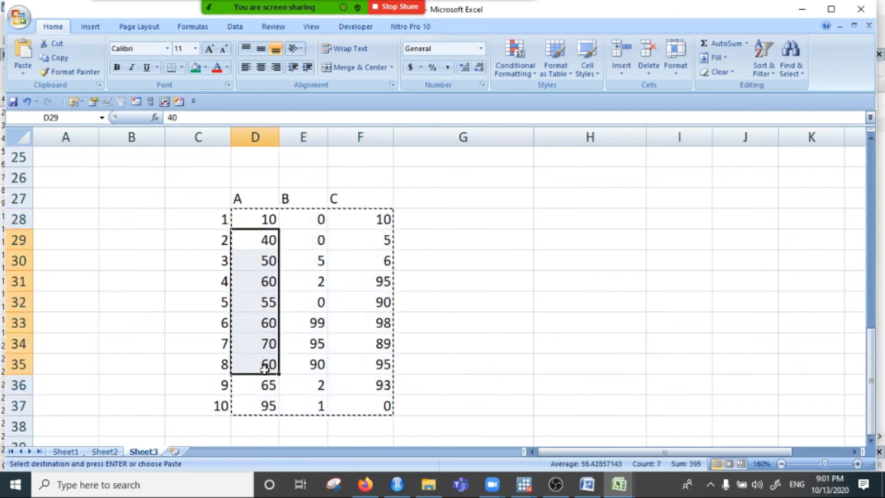
{"action": "left_click", "coordinate": [257, 219]}
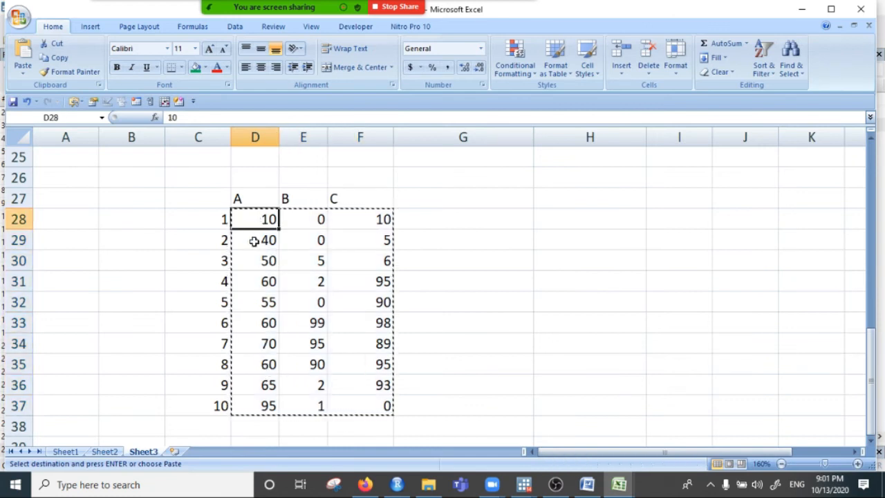
{"action": "left_click", "coordinate": [262, 410]}
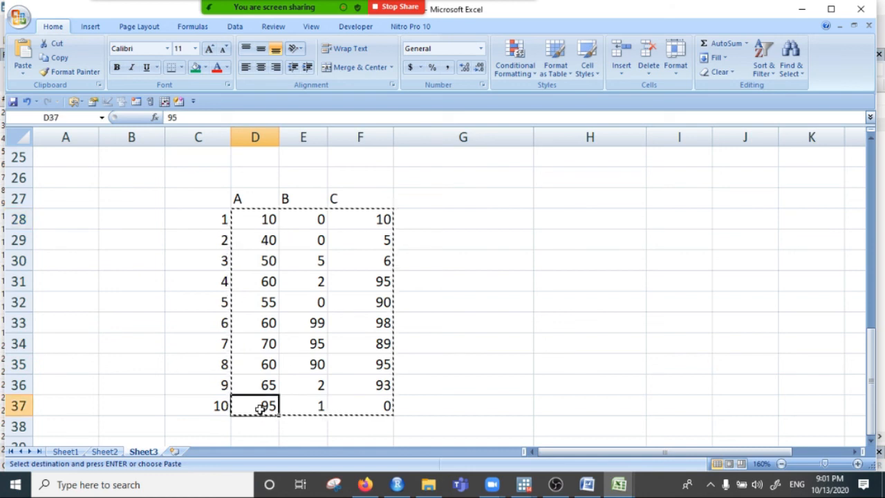
{"action": "left_click", "coordinate": [263, 221]}
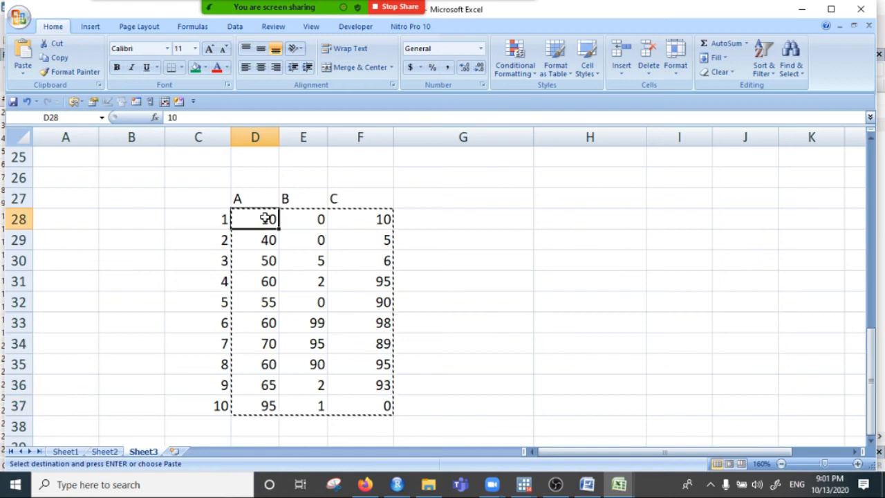
{"action": "left_click_drag", "start_coordinate": [223, 199], "coordinate": [388, 427]}
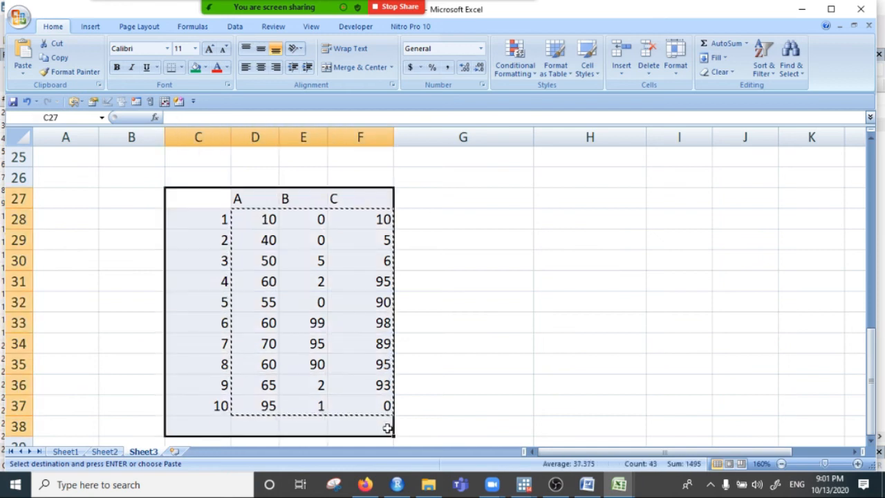
{"action": "left_click", "coordinate": [586, 485]}
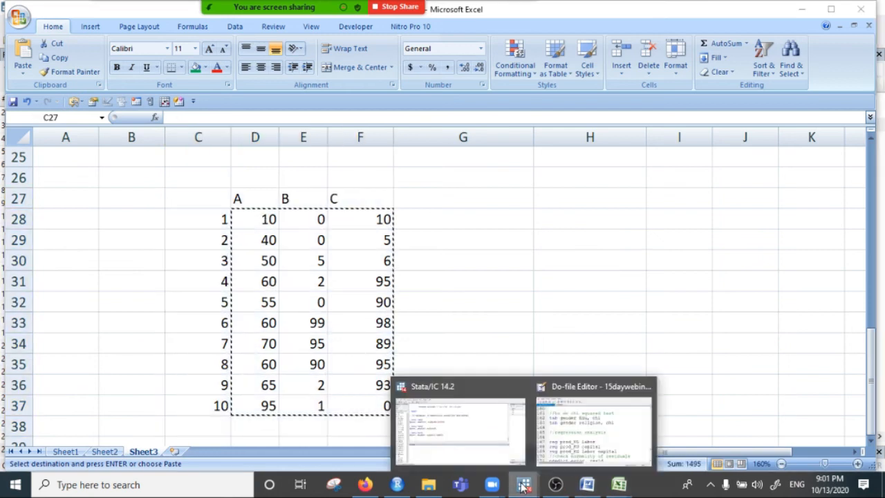
{"action": "left_click", "coordinate": [561, 439]}
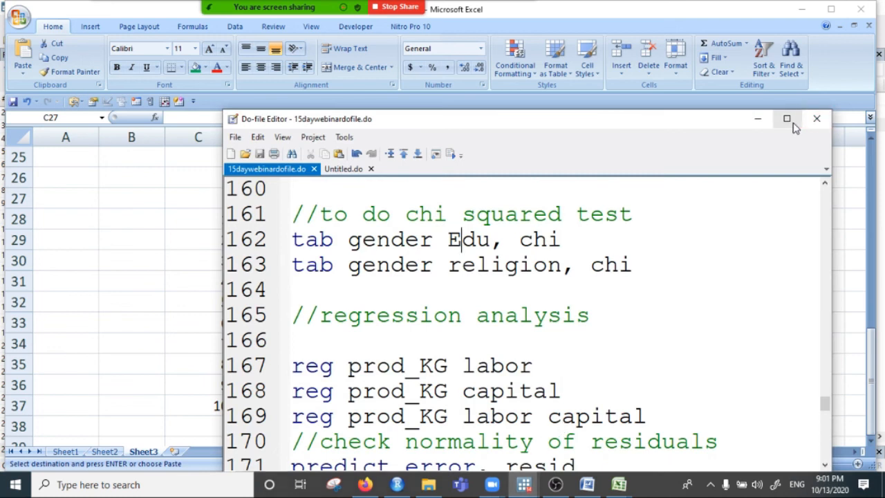
{"action": "left_click", "coordinate": [757, 119]}
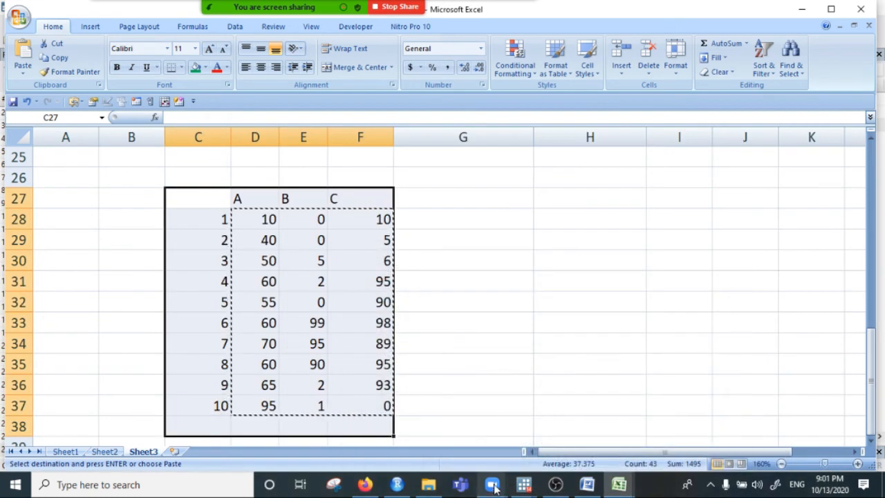
Switch to Stata, redraw the histogram of var1 with hist( var1), and close its graph window.
{"action": "left_click", "coordinate": [525, 486]}
{"action": "left_click", "coordinate": [450, 438]}
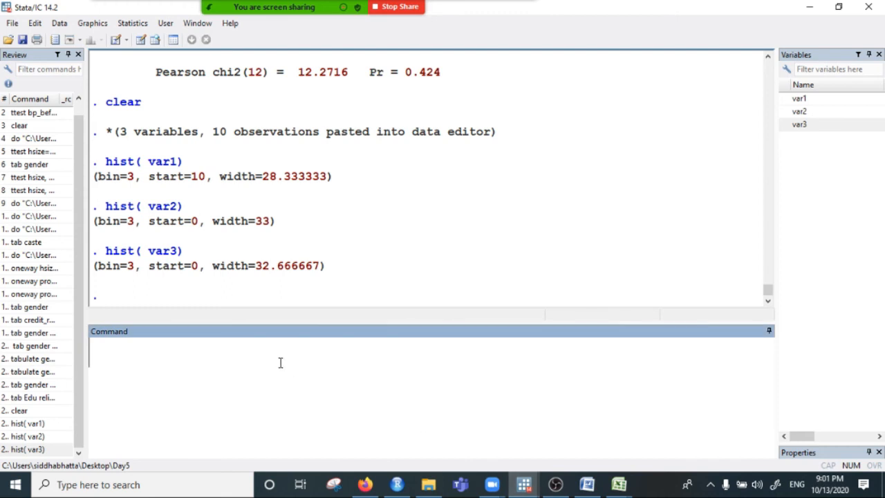
{"action": "type", "text": "sk"}
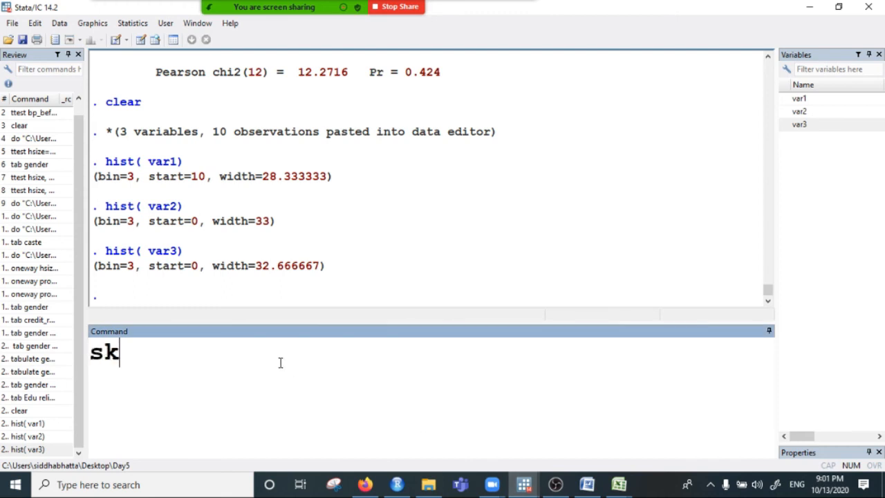
{"action": "key", "text": "BackSpace"}
{"action": "key", "text": "BackSpace"}
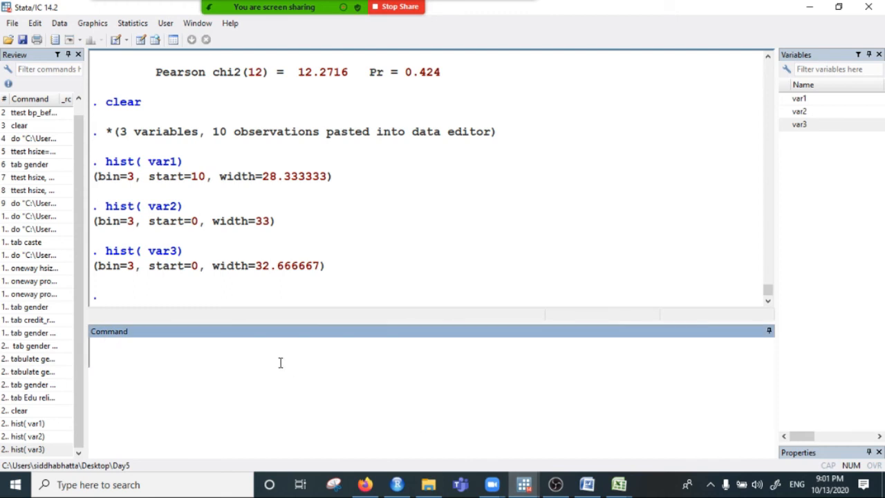
{"action": "type", "text": "hist("}
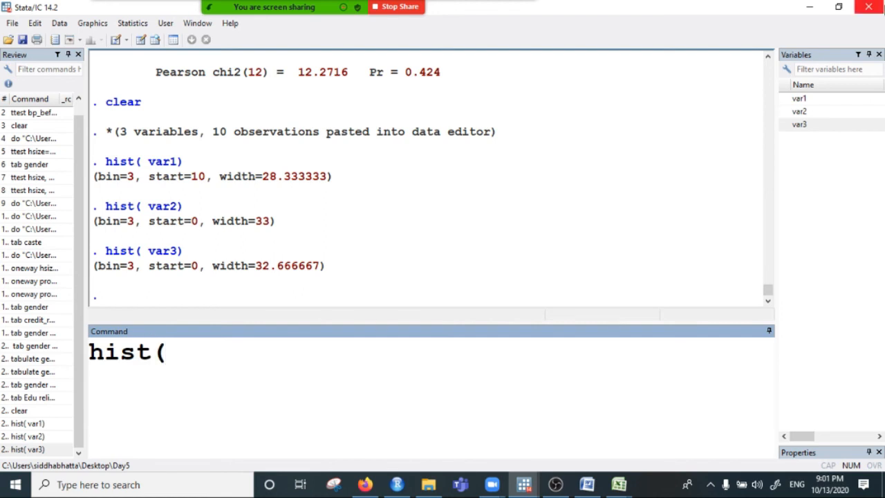
{"action": "left_click", "coordinate": [798, 99]}
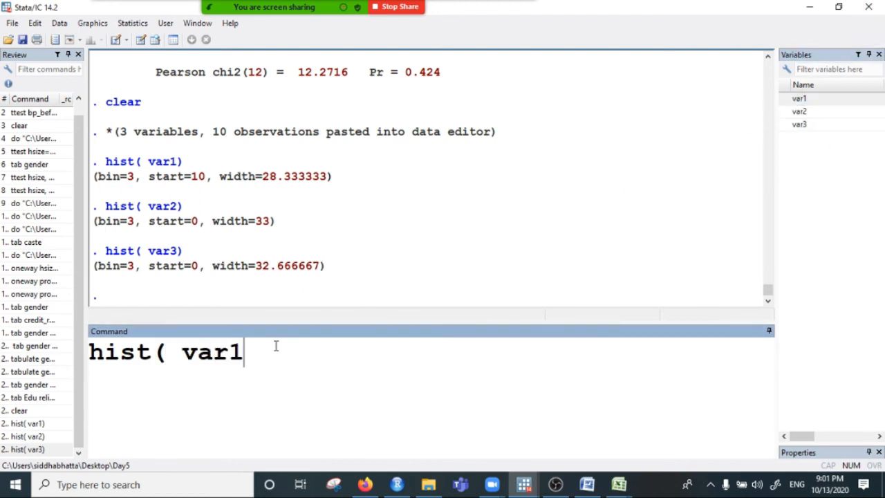
{"action": "type", "text": ")"}
{"action": "key", "text": "Return"}
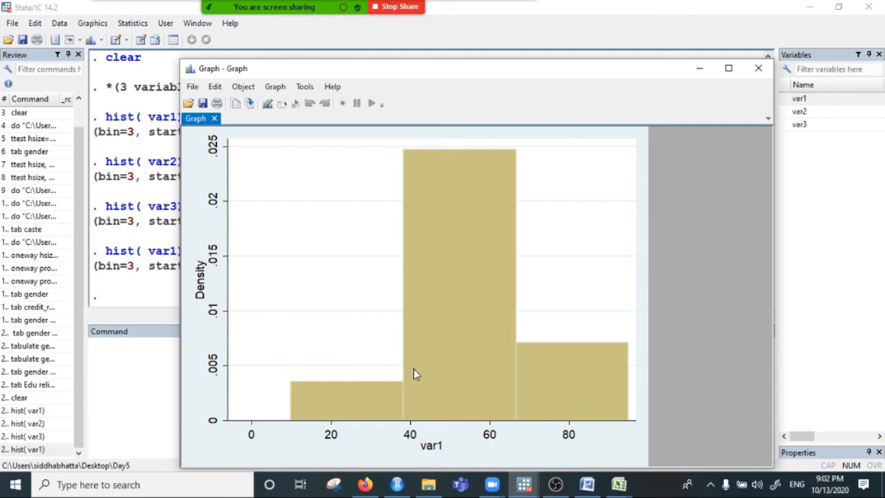
{"action": "left_click", "coordinate": [758, 68]}
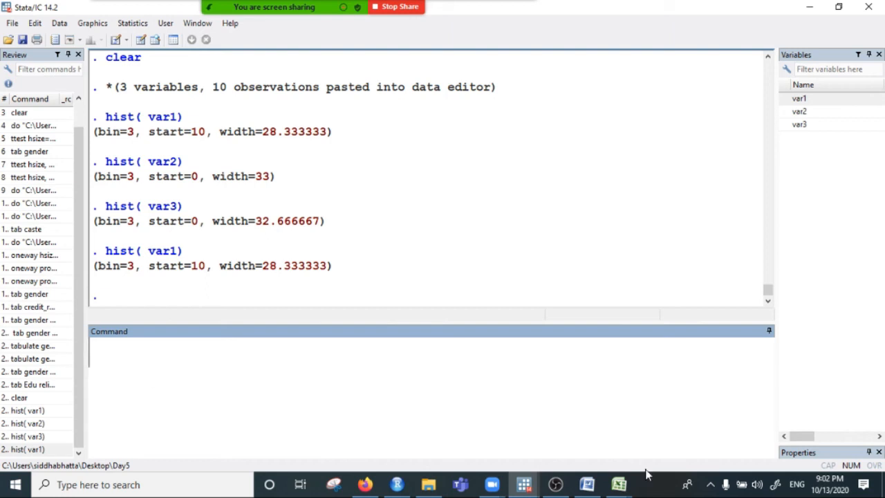
Switch to the Book1 workbook in Excel and clear the A, B and C example table in cells C27 to F37.
{"action": "mouse_move", "coordinate": [619, 488]}
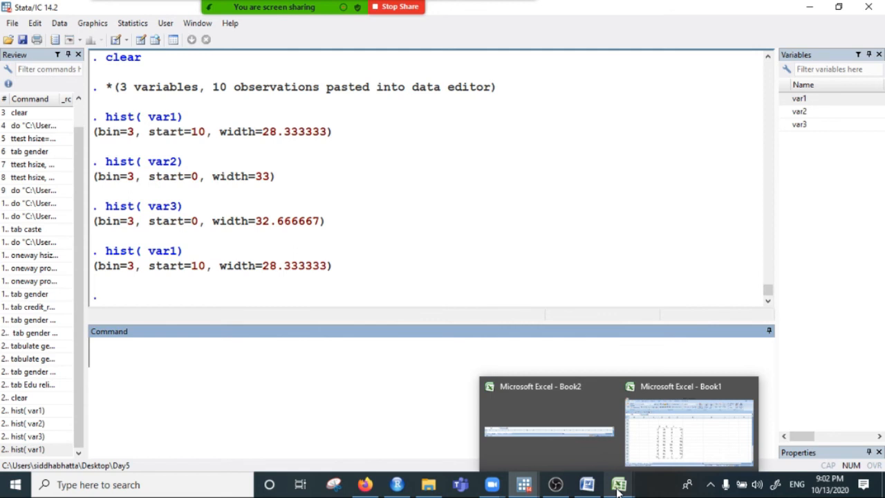
{"action": "left_click", "coordinate": [672, 437]}
{"action": "left_click_drag", "start_coordinate": [209, 194], "coordinate": [369, 414]}
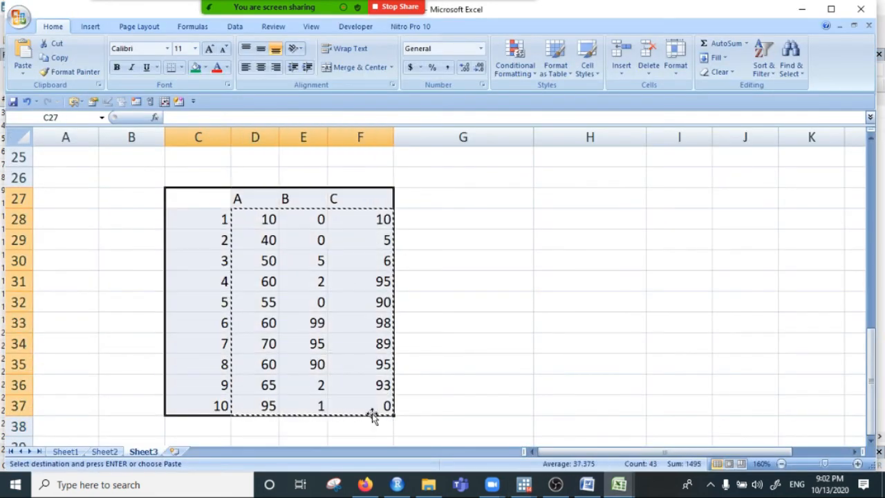
{"action": "key", "text": "Delete"}
Enter the heading abc in cell C25.
{"action": "left_click", "coordinate": [222, 155]}
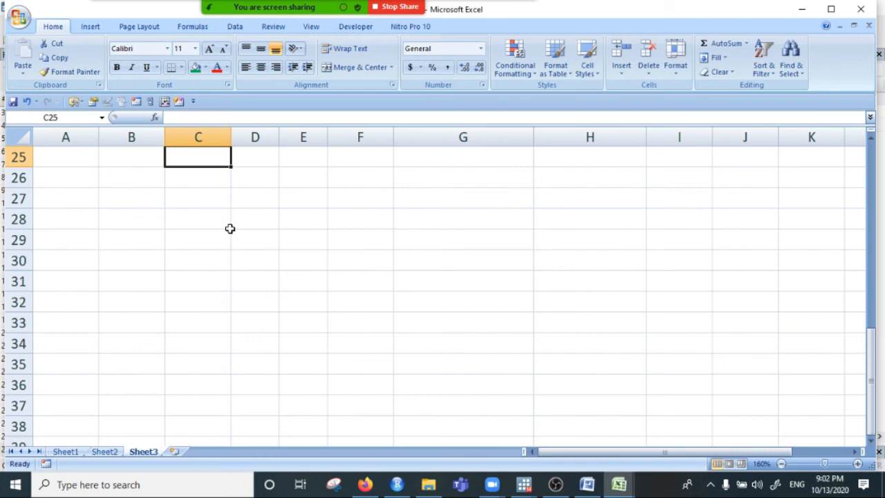
{"action": "type", "text": "abc"}
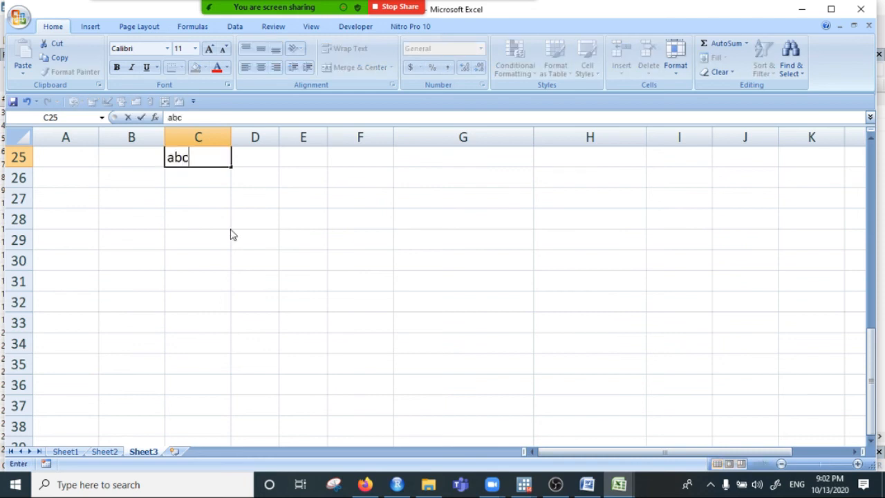
{"action": "key", "text": "Return"}
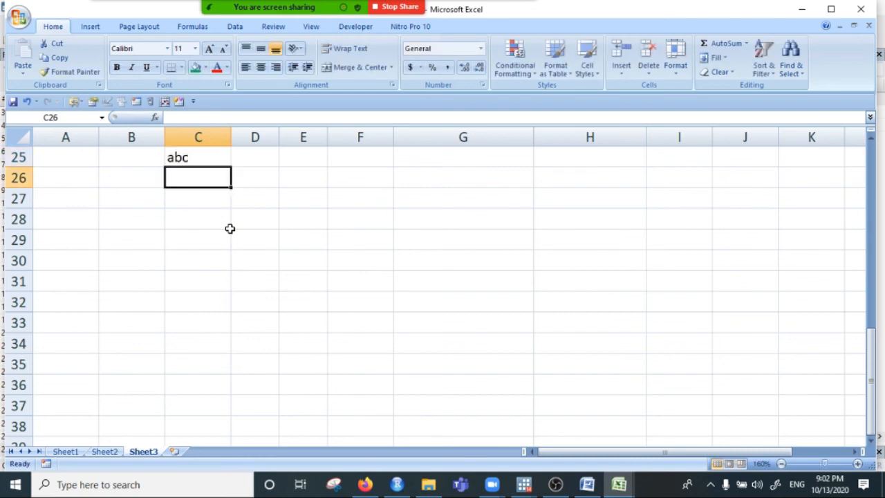
Try to generate a random number in cell C26 with the formula =rand(0:100).
{"action": "type", "text": "="}
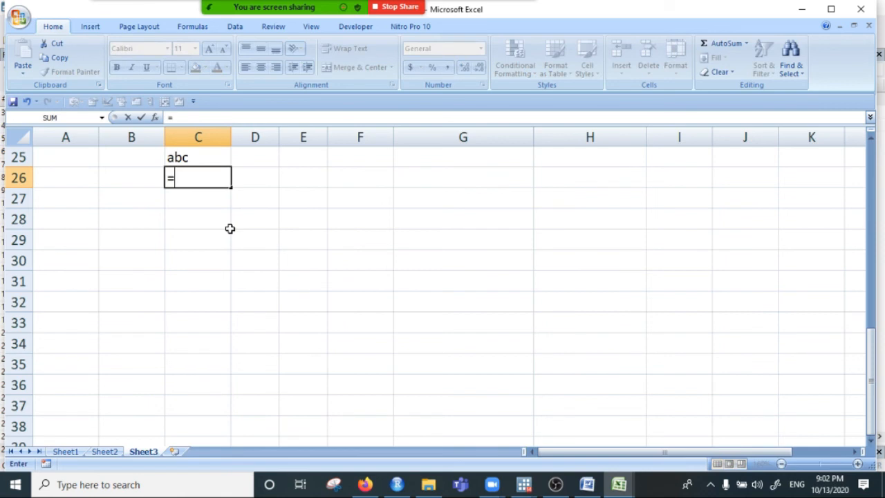
{"action": "type", "text": "rand"}
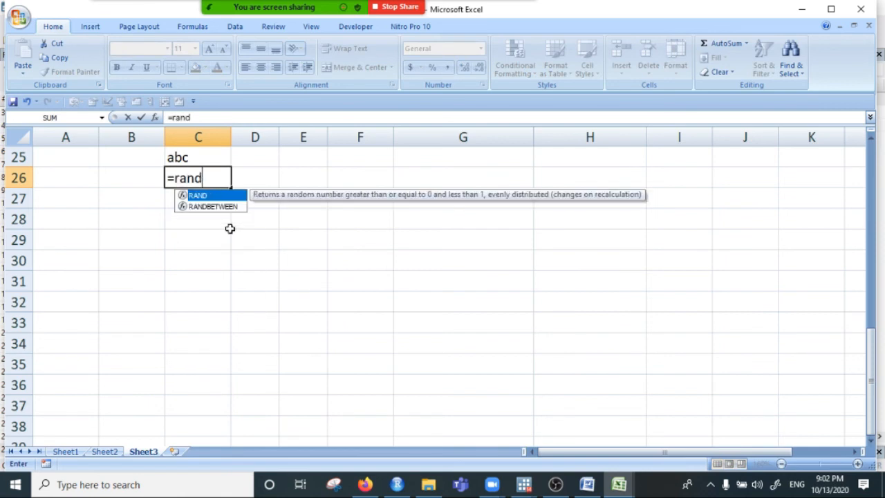
{"action": "type", "text": "(0"}
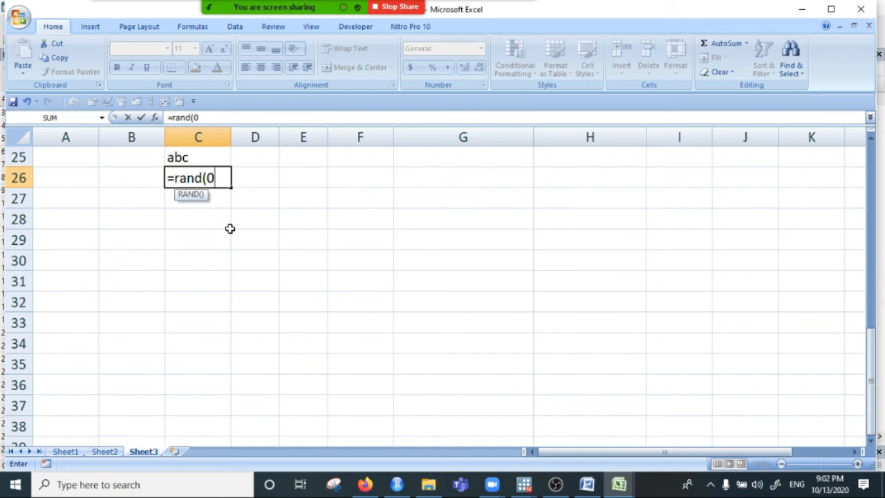
{"action": "type", "text": ":100)"}
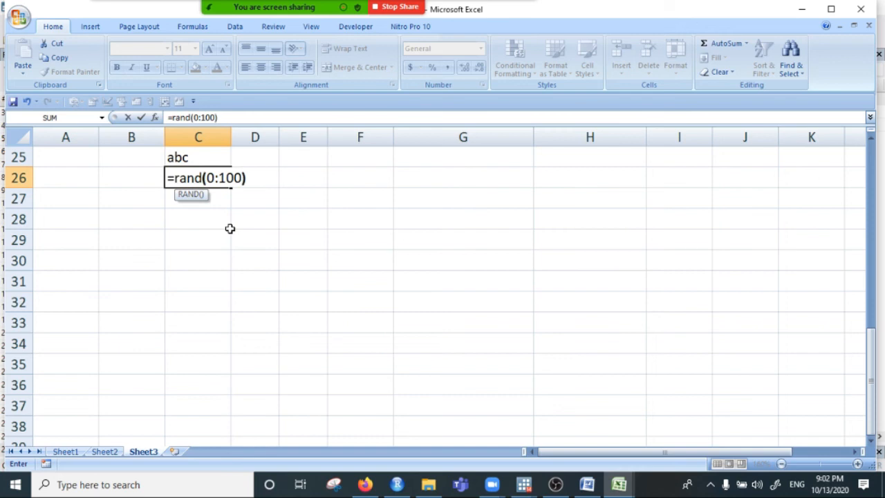
{"action": "key", "text": "Return"}
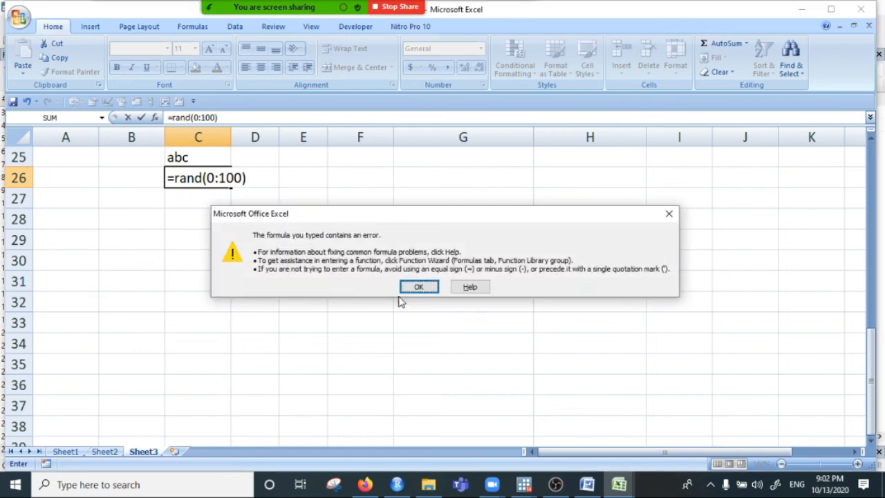
{"action": "left_click", "coordinate": [415, 286]}
Try the random-number formula in cell C26 with a comma between the limits, as =rand(0,100).
{"action": "left_click", "coordinate": [220, 178]}
{"action": "key", "text": "BackSpace"}
{"action": "type", "text": ","}
{"action": "key", "text": "Return"}
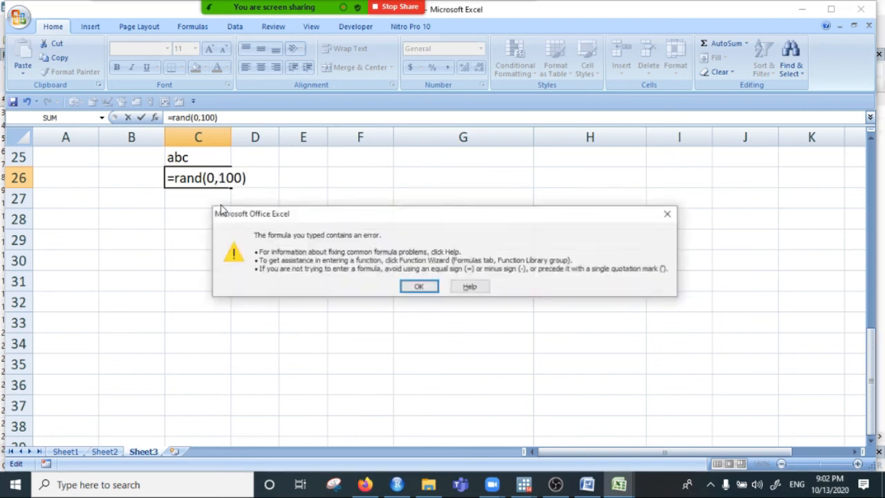
{"action": "left_click", "coordinate": [419, 287]}
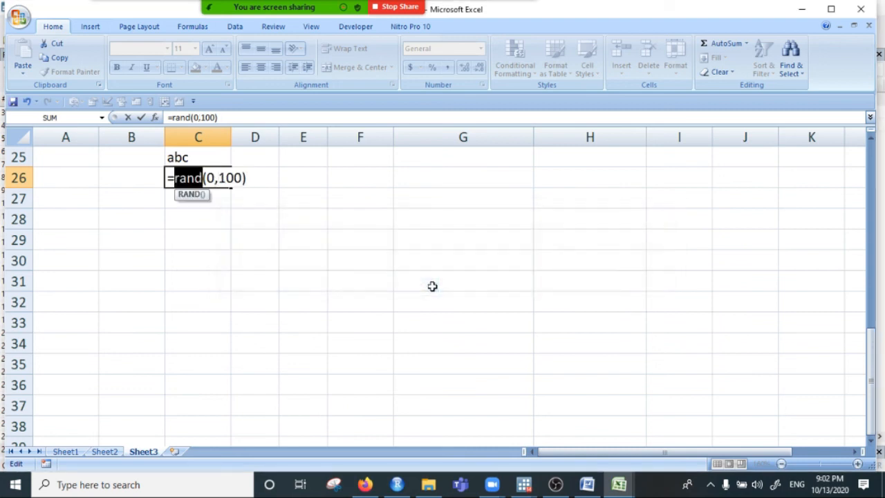
Replace the formula in cell C26 with =RANDBETWEEN(0,100).
{"action": "left_click", "coordinate": [215, 178]}
{"action": "left_click", "coordinate": [242, 178]}
{"action": "key", "text": "BackSpace"}
{"action": "key", "text": "BackSpace"}
{"action": "key", "text": "BackSpace"}
{"action": "key", "text": "BackSpace"}
{"action": "key", "text": "BackSpace"}
{"action": "key", "text": "BackSpace"}
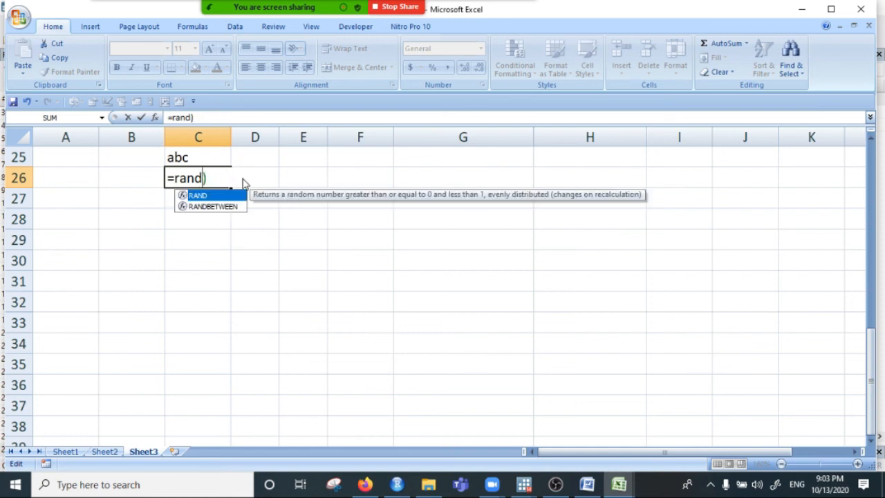
{"action": "left_click", "coordinate": [199, 215]}
{"action": "left_click", "coordinate": [418, 288]}
{"action": "left_click", "coordinate": [209, 179]}
{"action": "key", "text": "BackSpace"}
{"action": "type", "text": "betw"}
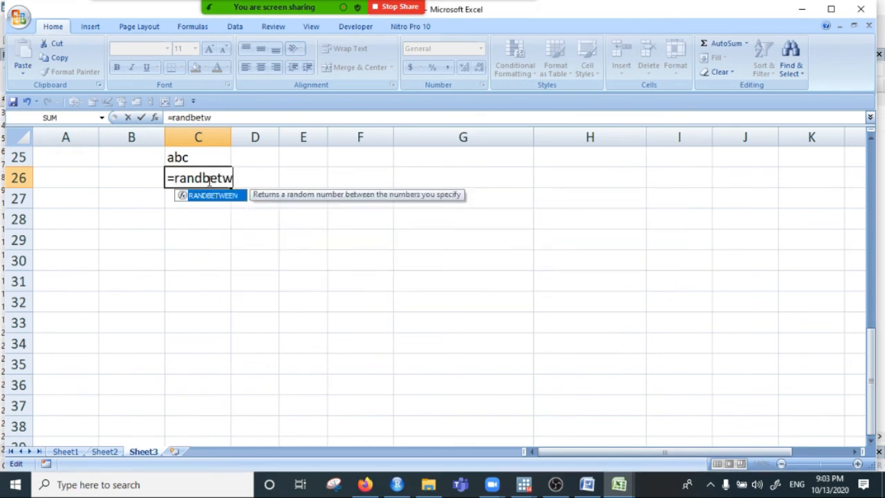
{"action": "double_click", "coordinate": [208, 197]}
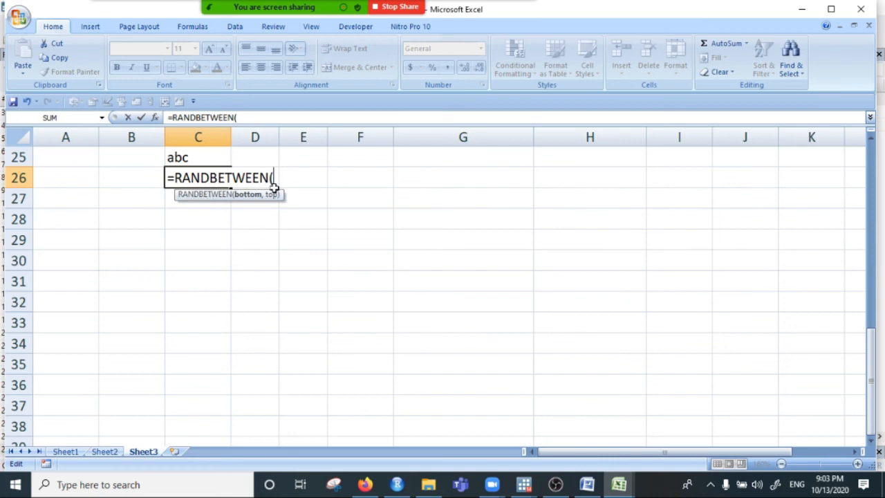
{"action": "type", "text": "0,100)"}
{"action": "key", "text": "Return"}
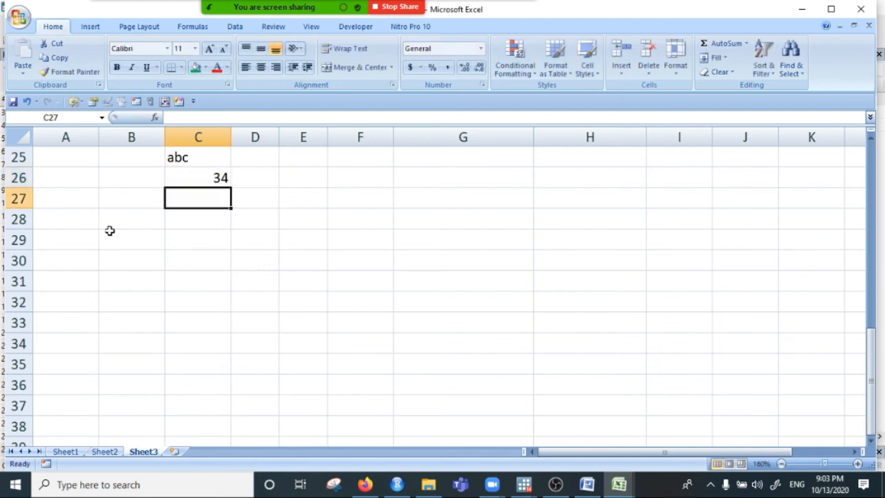
Fill the random-number formula from C26 down column C over 978 rows and copy the filled range.
{"action": "left_click", "coordinate": [213, 174]}
{"action": "left_click_drag", "start_coordinate": [230, 187], "coordinate": [266, 492]}
{"action": "scroll", "coordinate": [187, 177], "scroll_direction": "up", "scroll_amount": 15}
{"action": "scroll", "coordinate": [183, 175], "scroll_direction": "up", "scroll_amount": 16}
{"action": "scroll", "coordinate": [288, 283], "scroll_direction": "up", "scroll_amount": 20}
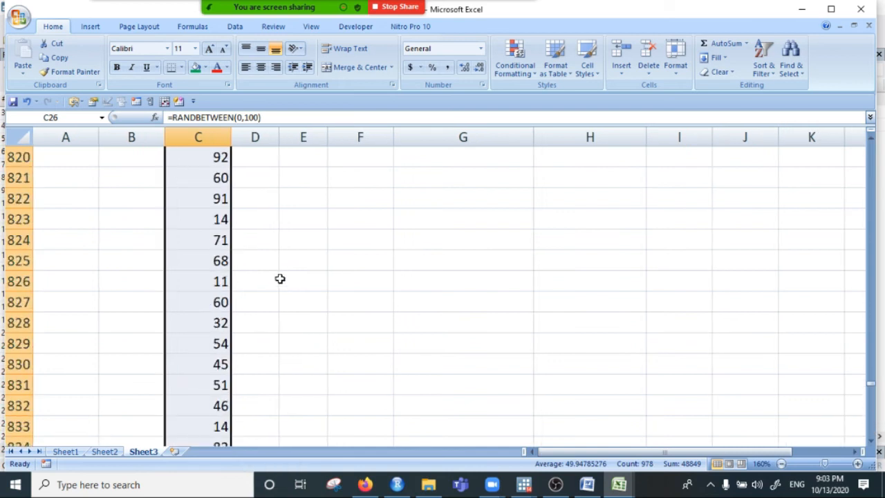
{"action": "key", "text": "ctrl+c"}
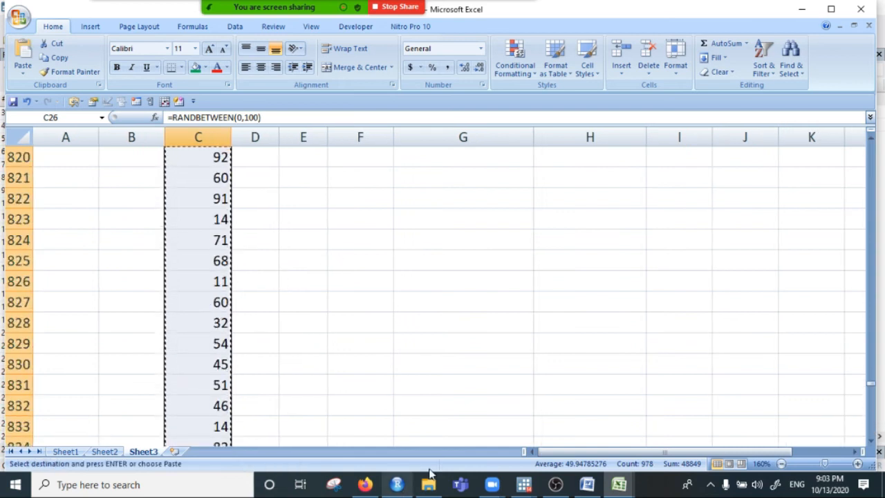
Switch to the main Stata window and remove the dataset from memory with the clear command.
{"action": "mouse_move", "coordinate": [526, 487]}
{"action": "left_click", "coordinate": [594, 425]}
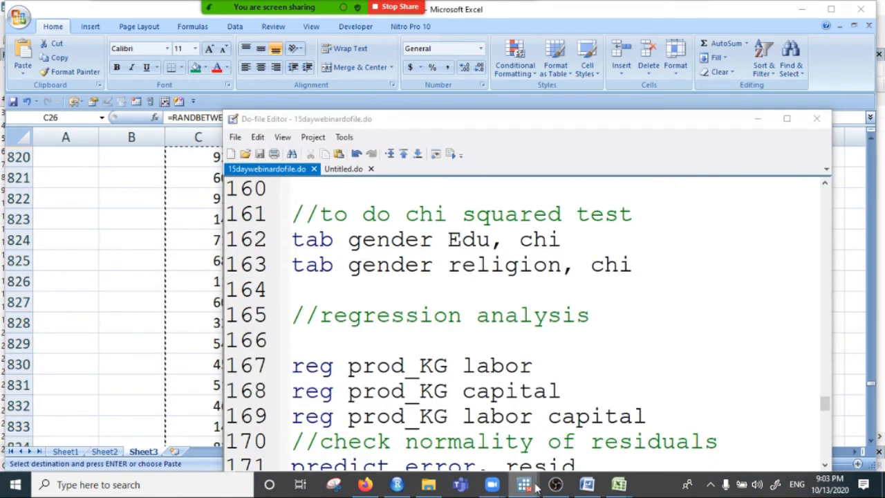
{"action": "left_click", "coordinate": [476, 436]}
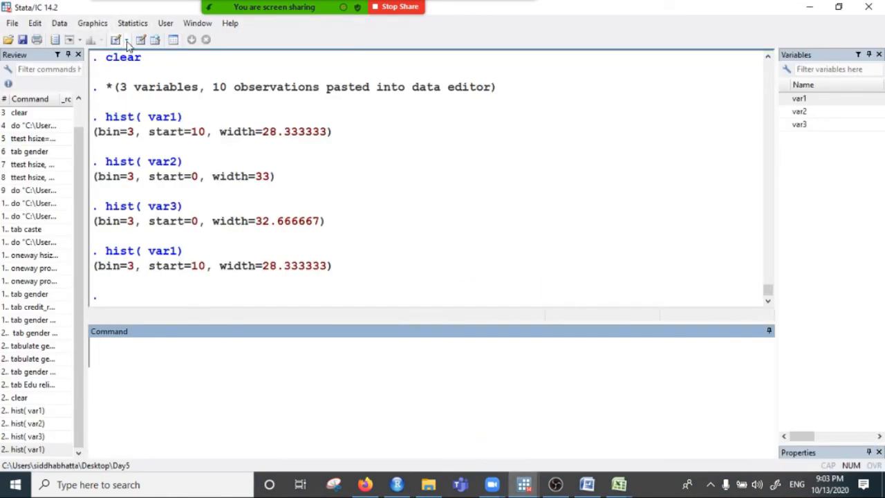
{"action": "left_click", "coordinate": [105, 342]}
{"action": "type", "text": "clear"}
{"action": "key", "text": "Return"}
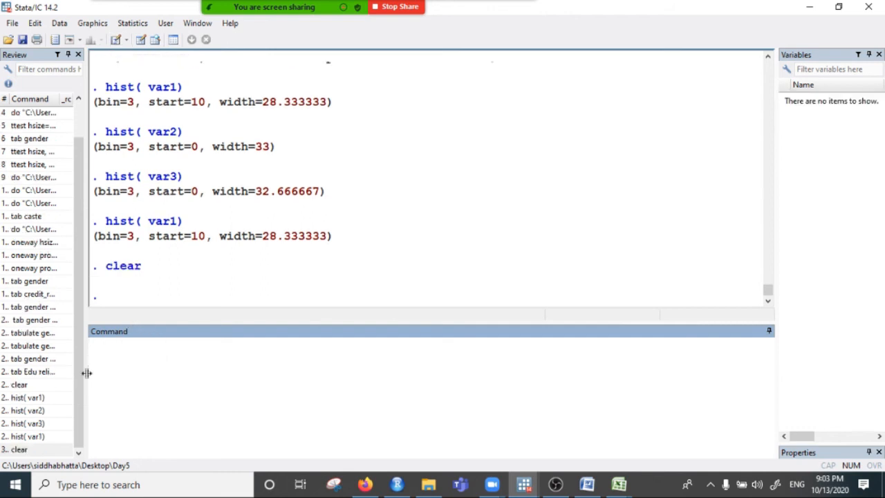
Paste the copied random numbers into the first column of the empty Data Editor and close the editor.
{"action": "left_click", "coordinate": [140, 40]}
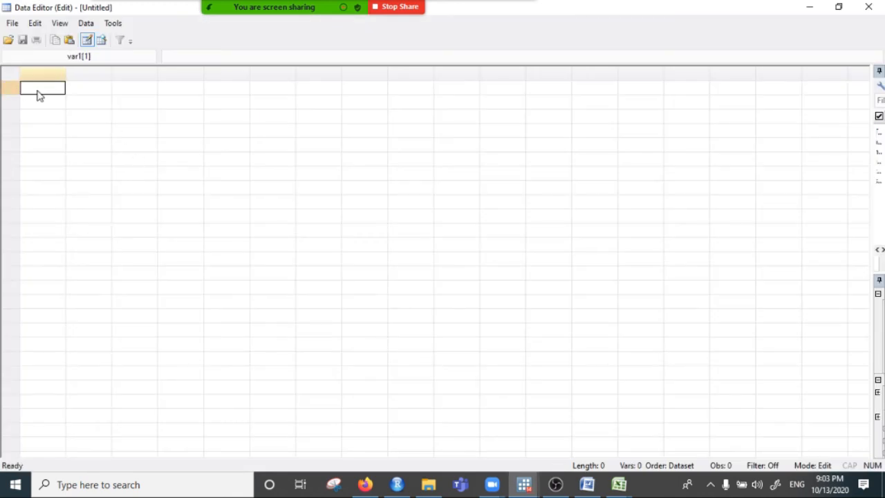
{"action": "key", "text": "ctrl+v"}
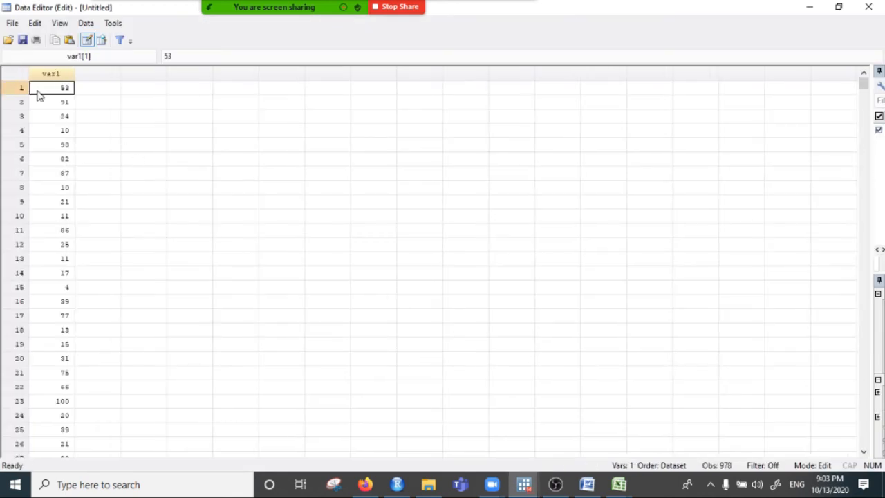
{"action": "left_click", "coordinate": [869, 7]}
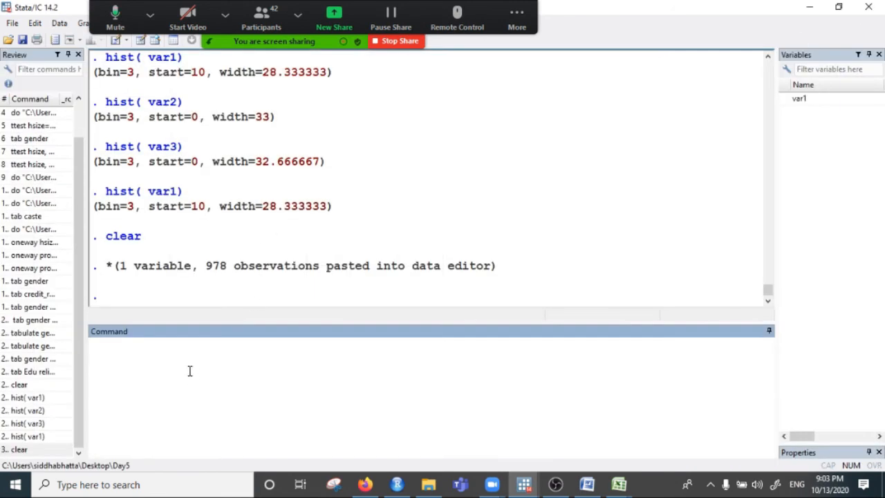
Draw a histogram of the pasted random data with hist( var1) and close its graph window.
{"action": "type", "text": "hist("}
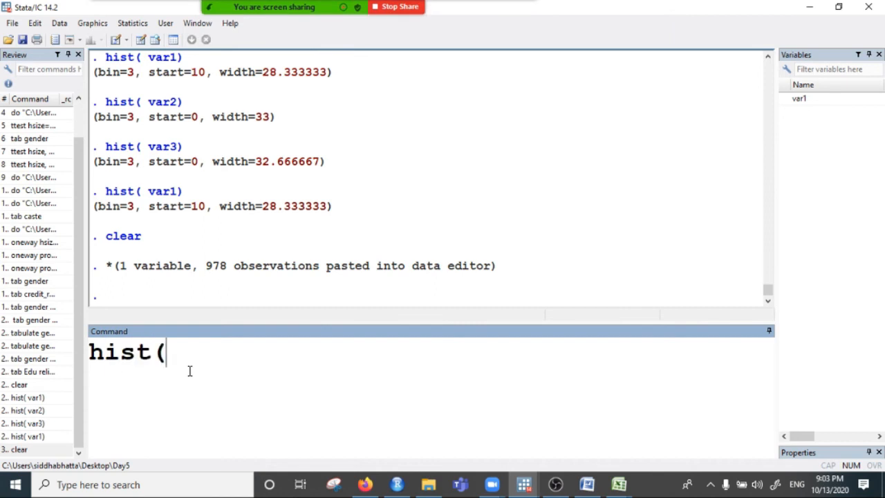
{"action": "left_click", "coordinate": [799, 100]}
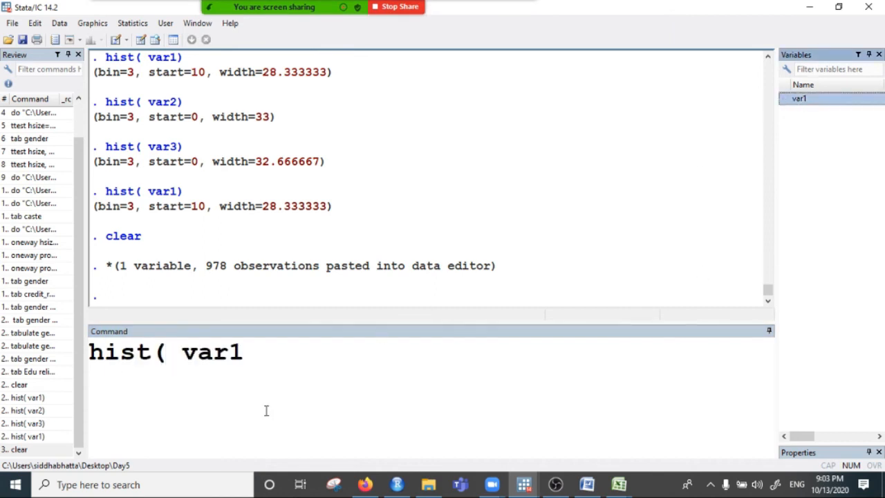
{"action": "left_click", "coordinate": [253, 357]}
{"action": "type", "text": ")"}
{"action": "key", "text": "Return"}
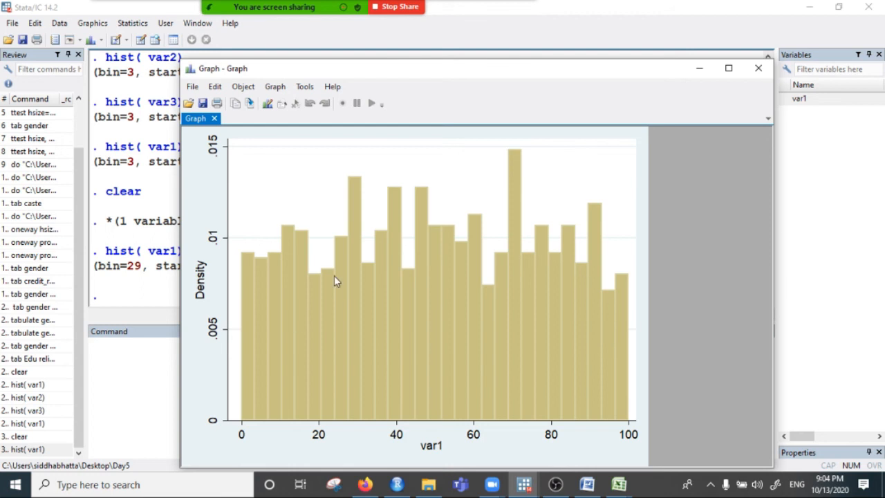
{"action": "left_click", "coordinate": [758, 68]}
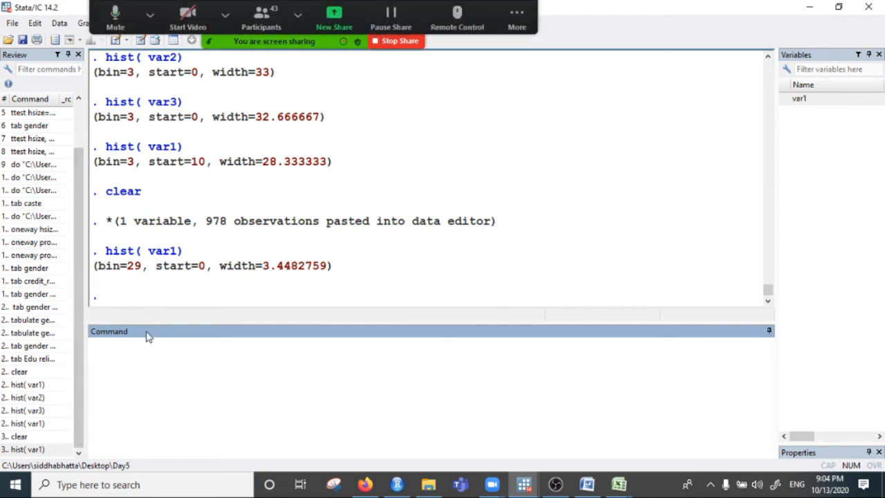
{"action": "left_click", "coordinate": [13, 23]}
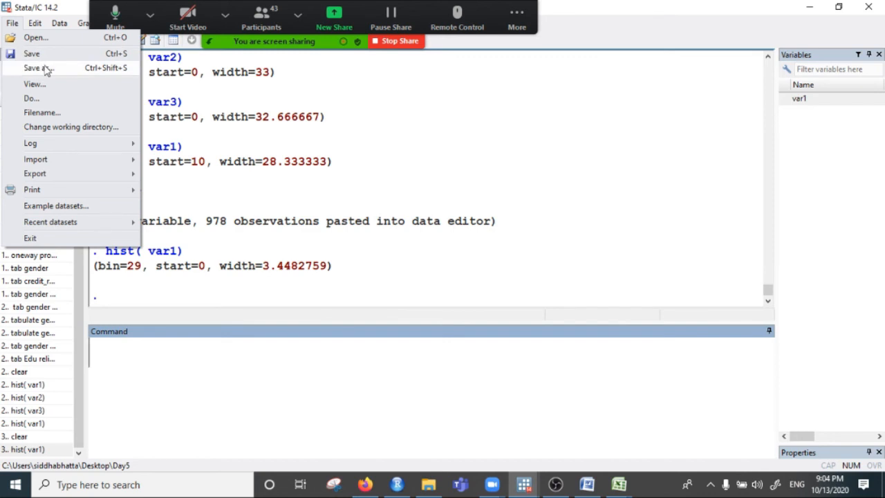
{"action": "left_click", "coordinate": [61, 37]}
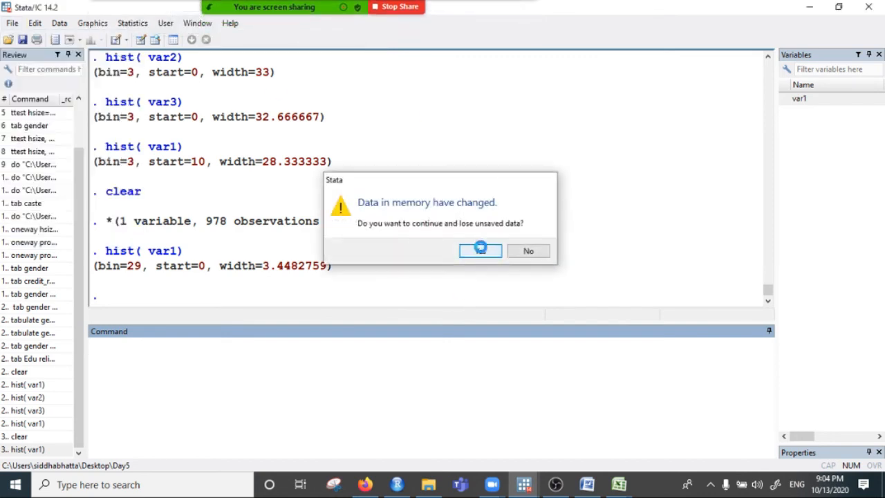
{"action": "left_click", "coordinate": [480, 251]}
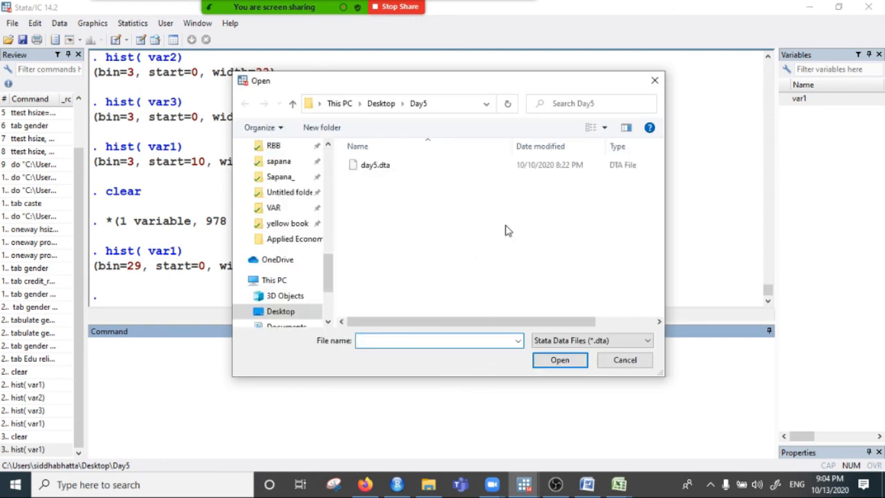
{"action": "left_click", "coordinate": [537, 340]}
{"action": "left_click", "coordinate": [553, 430]}
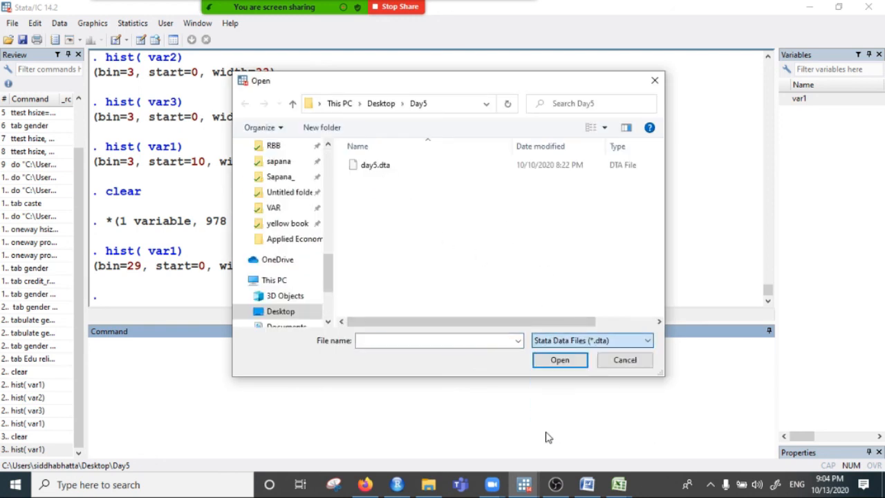
{"action": "left_click", "coordinate": [545, 363]}
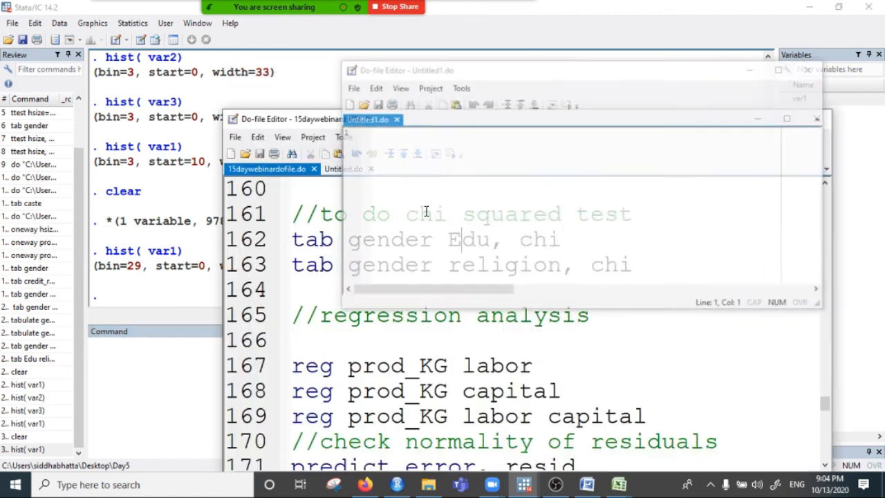
Run 15daywebinardofile.do, close the graph and data windows it opens, minimize its editor, and close the blank Untitled1.do editor.
{"action": "left_click", "coordinate": [450, 155]}
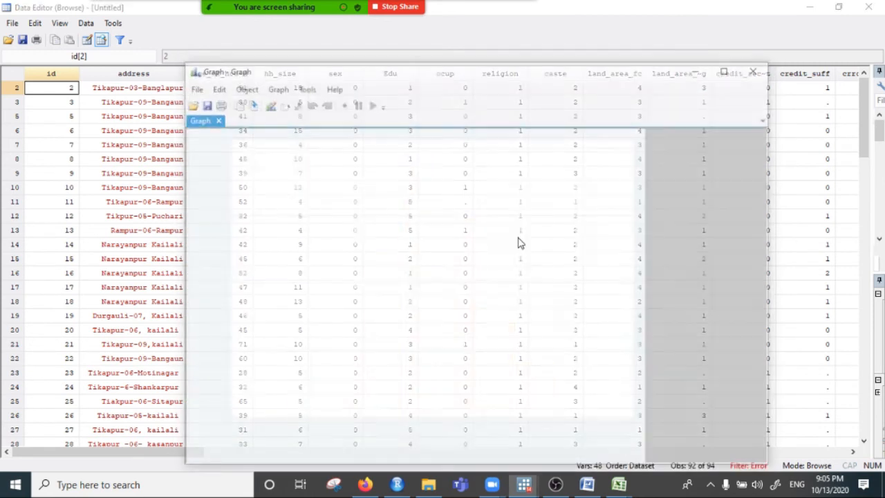
{"action": "left_click", "coordinate": [758, 69]}
{"action": "left_click", "coordinate": [867, 7]}
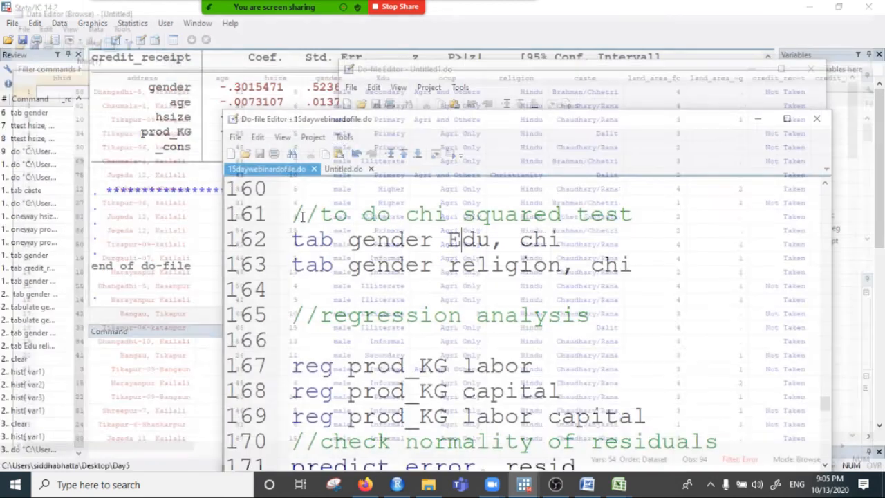
{"action": "left_click", "coordinate": [756, 119]}
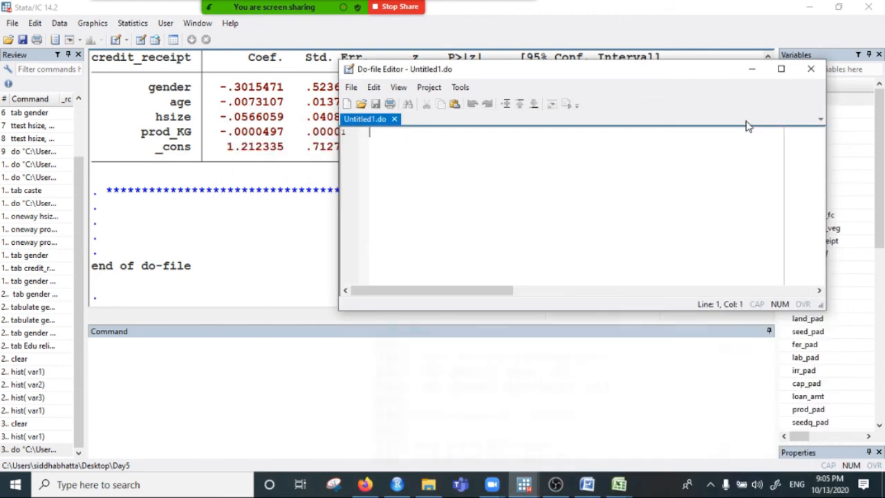
{"action": "left_click", "coordinate": [811, 69]}
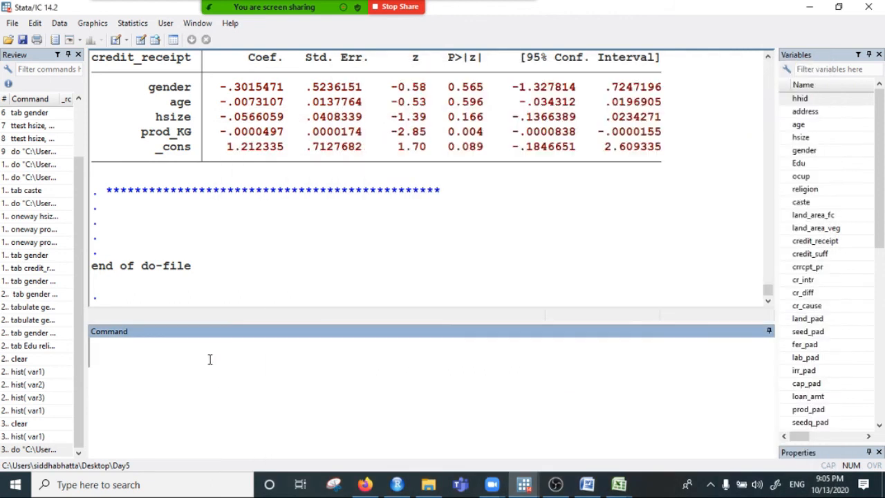
Draw a histogram of the labor variable with hist(labor) and close its graph window.
{"action": "type", "text": "hi"}
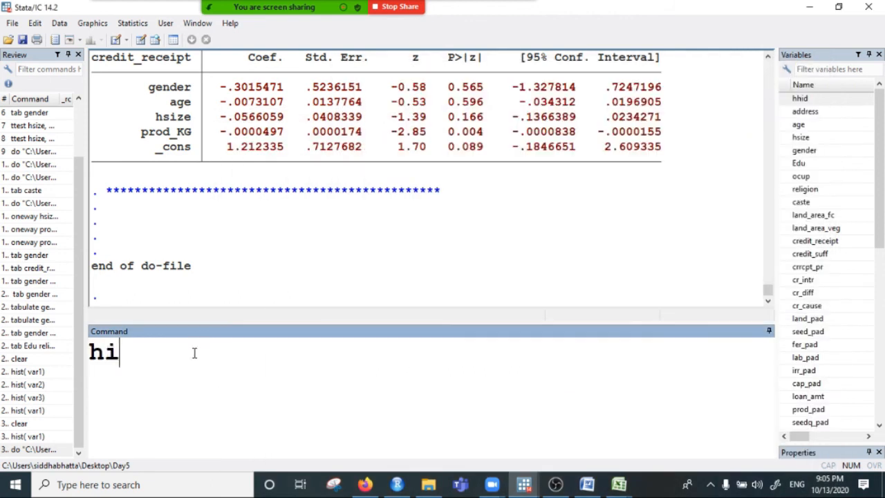
{"action": "type", "text": "st(l"}
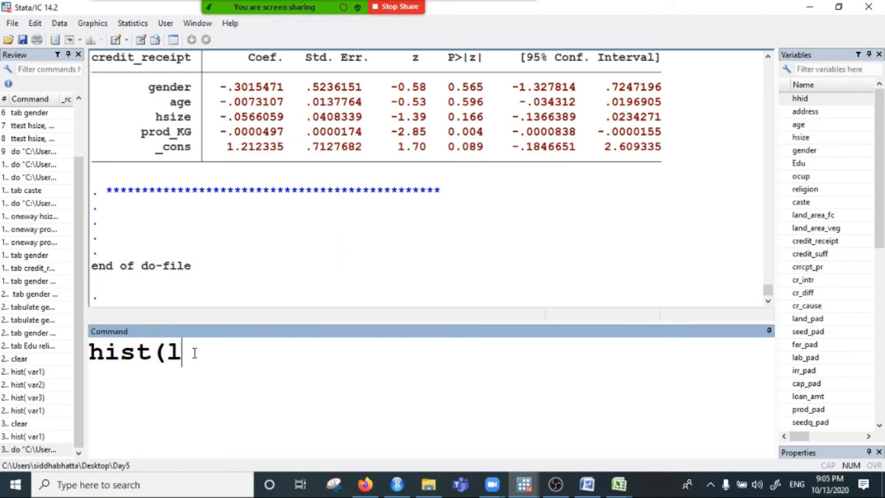
{"action": "type", "text": "abor)"}
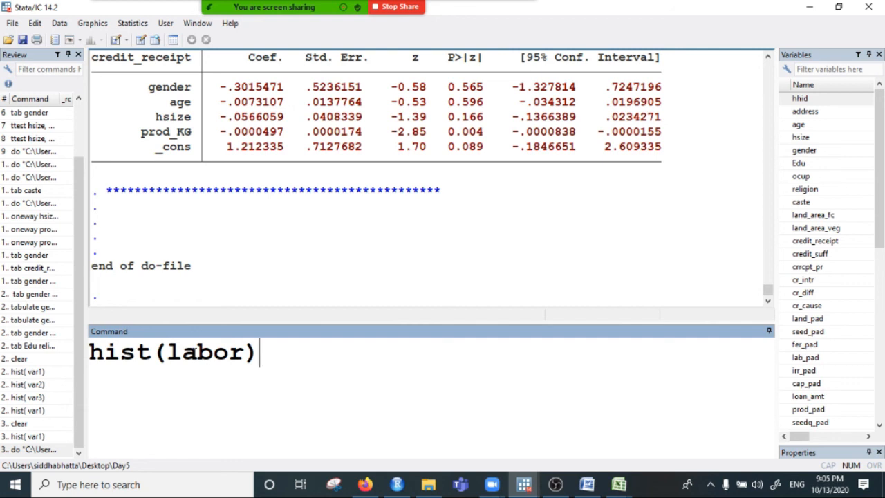
{"action": "key", "text": "Return"}
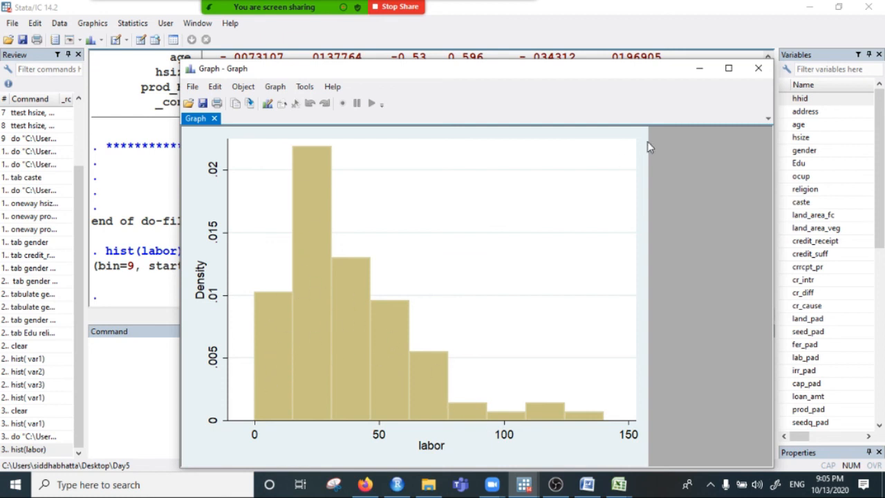
{"action": "left_click", "coordinate": [758, 68]}
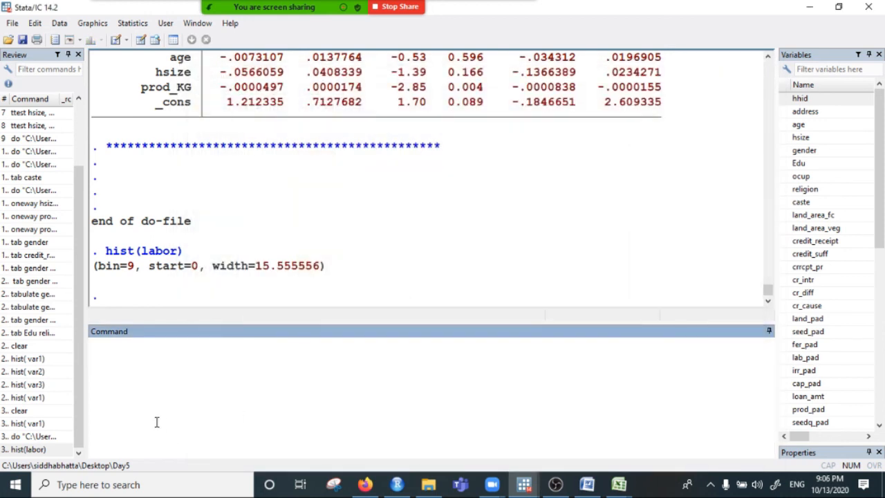
Plot the distribution of the capital variable with hist(capital) and close the resulting graph.
{"action": "type", "text": "hist(capital)"}
{"action": "key", "text": "Return"}
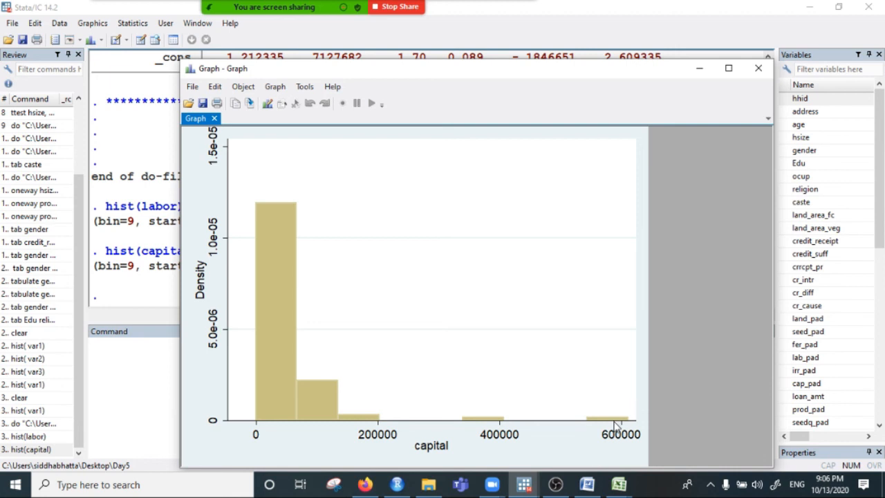
{"action": "left_click", "coordinate": [758, 68]}
Draw a histogram of the production variable with hist(prod_KG) and close its graph window.
{"action": "type", "text": "h"}
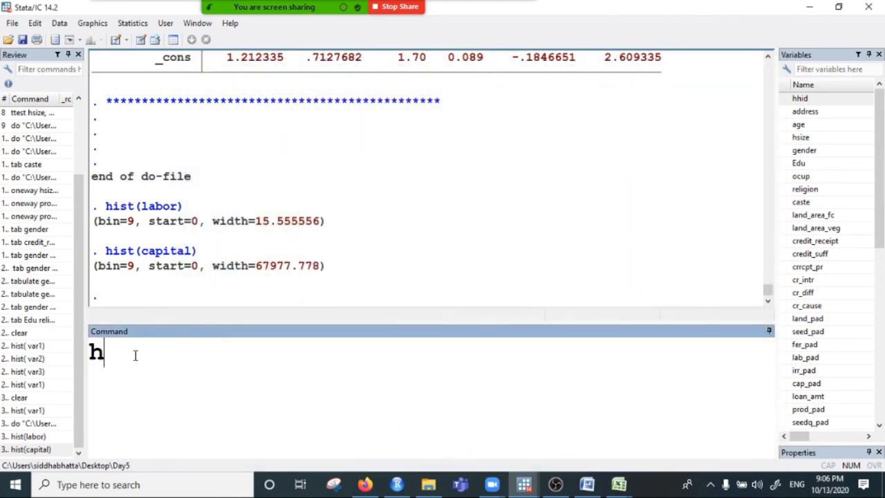
{"action": "type", "text": "ist(prod"}
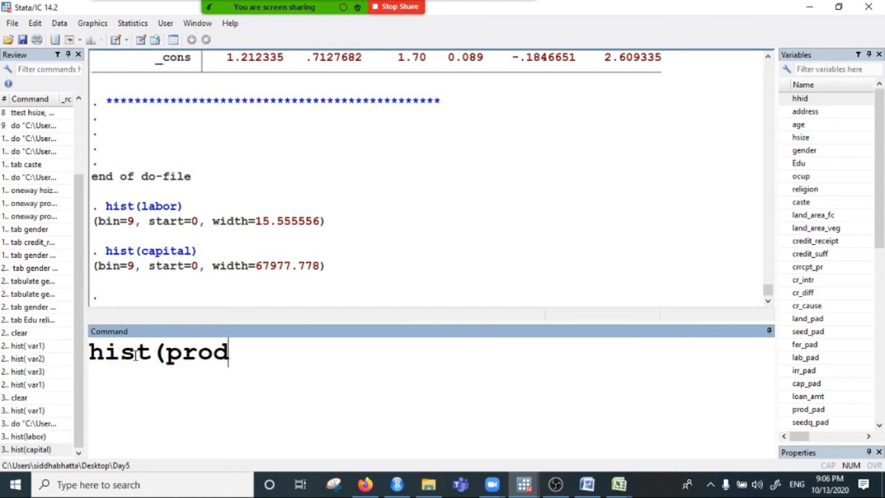
{"action": "type", "text": "_KG)"}
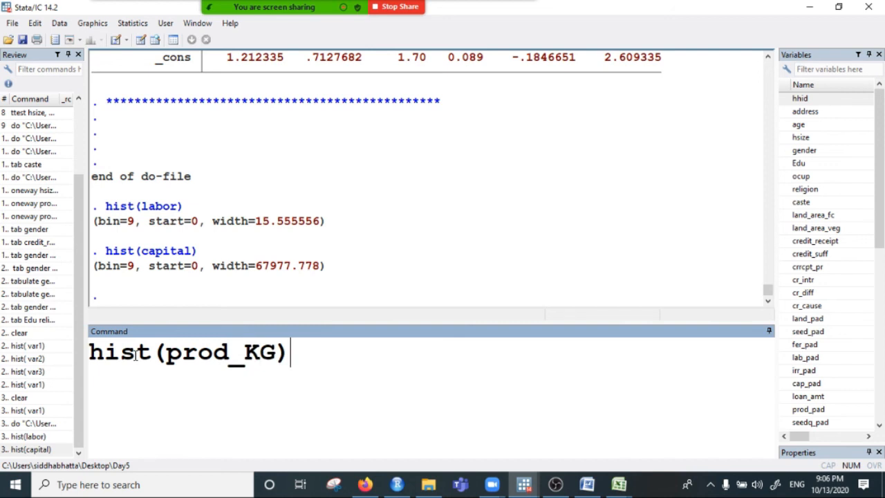
{"action": "key", "text": "Return"}
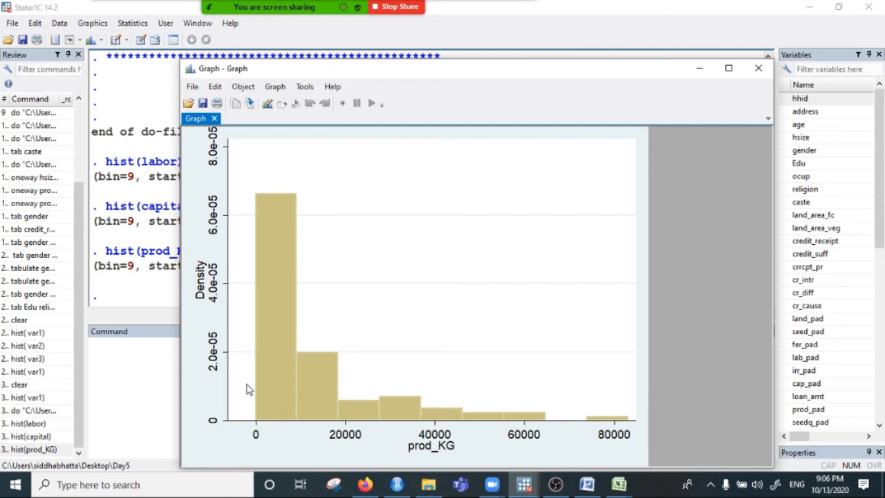
{"action": "left_click", "coordinate": [750, 74]}
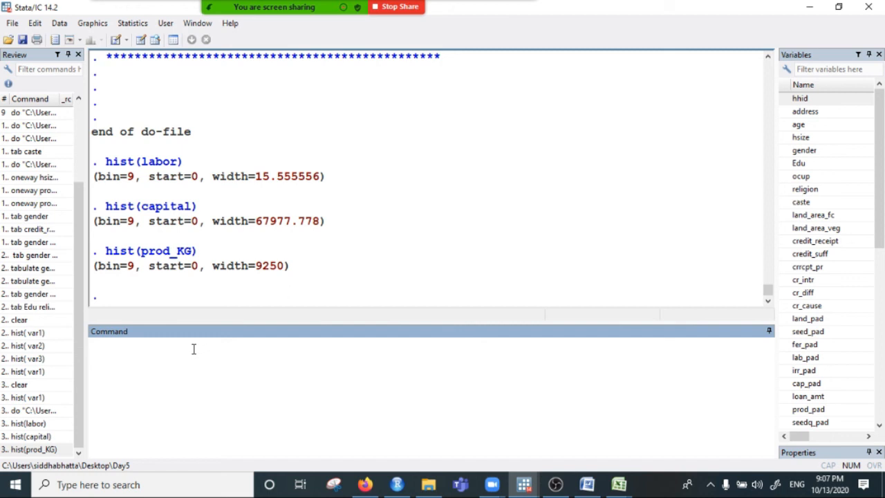
Enter sktest as the start of a command without running it, and switch to the open Word document.
{"action": "type", "text": "sktest"}
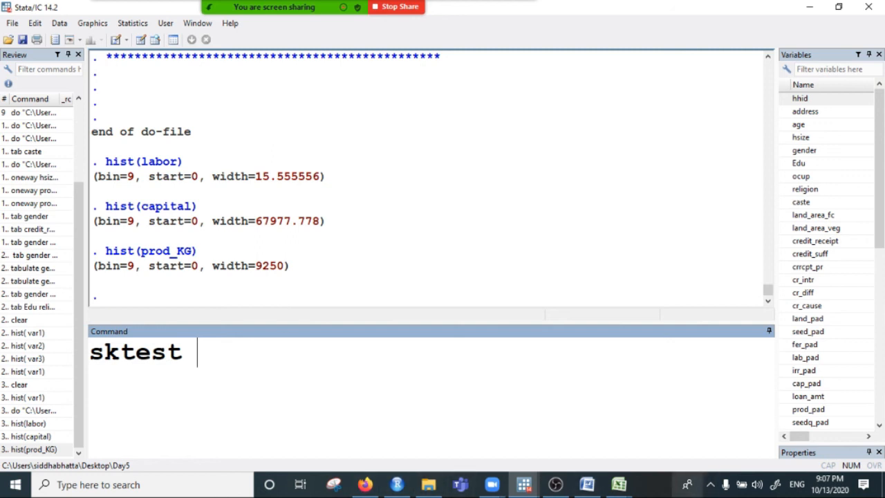
{"action": "left_click", "coordinate": [587, 485]}
{"action": "scroll", "coordinate": [296, 267], "scroll_direction": "down", "scroll_amount": 6}
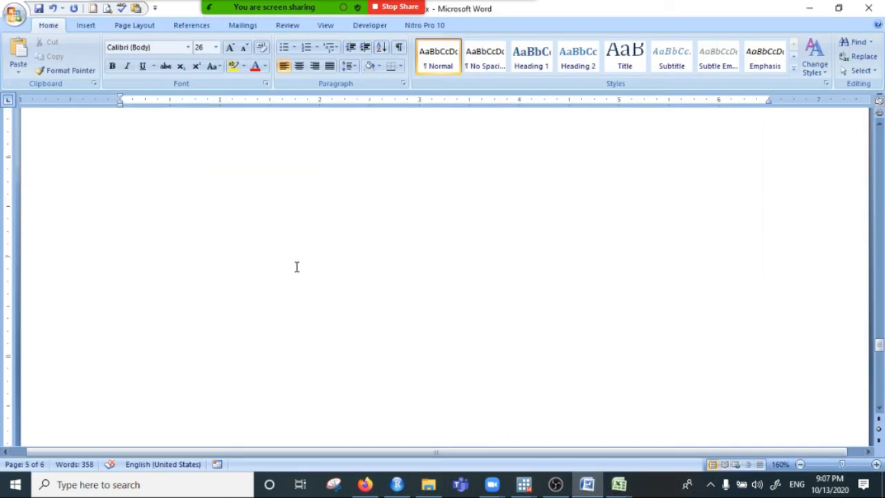
Try drawing a curve shape about 2.9 inches wide below "Variable is normally distributed.", bend it slightly, and delete it.
{"action": "left_click", "coordinate": [85, 31]}
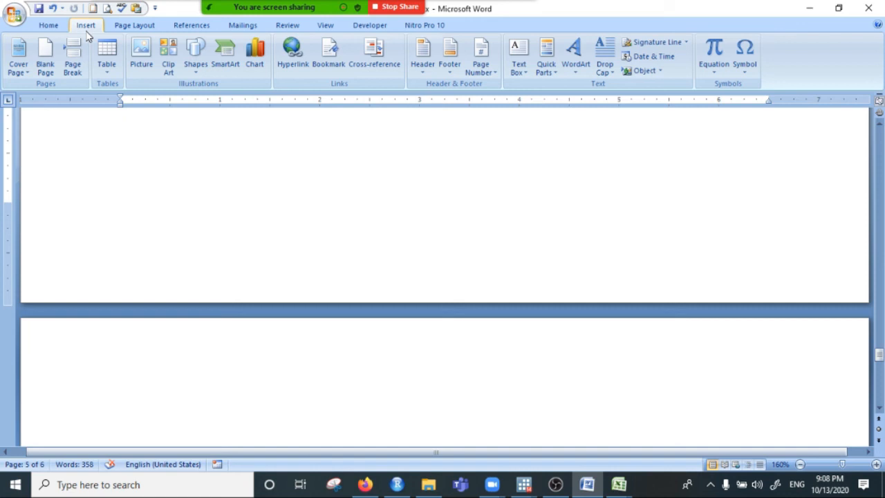
{"action": "left_click", "coordinate": [199, 72]}
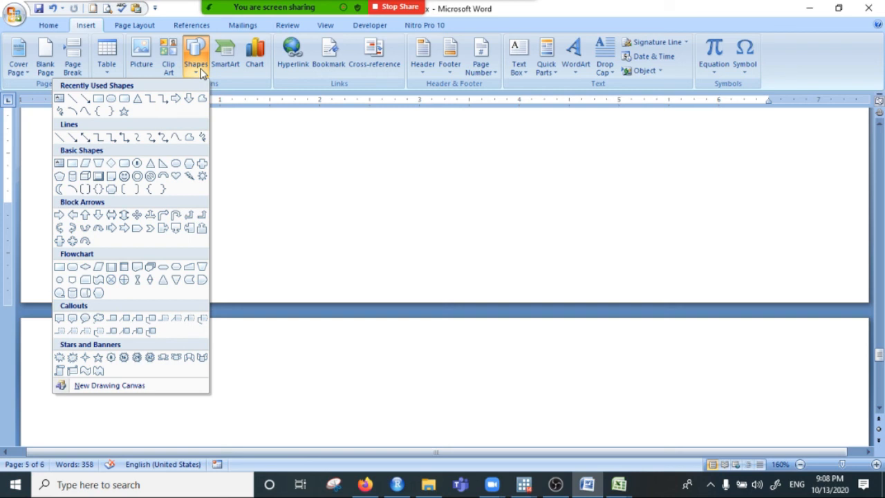
{"action": "left_click", "coordinate": [176, 140]}
{"action": "scroll", "coordinate": [343, 306], "scroll_direction": "down", "scroll_amount": 6}
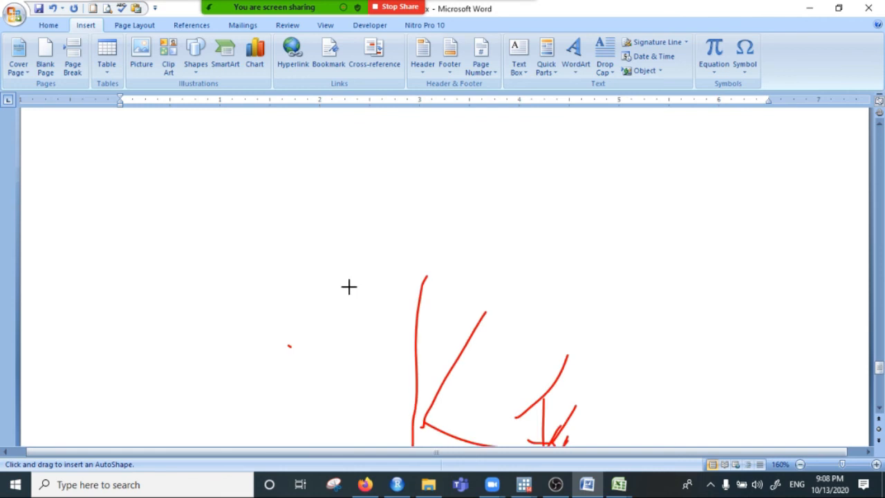
{"action": "scroll", "coordinate": [377, 332], "scroll_direction": "up", "scroll_amount": 12}
{"action": "mouse_move", "coordinate": [232, 209]}
{"action": "left_mouse_down"}
{"action": "mouse_move", "coordinate": [280, 227]}
{"action": "mouse_move", "coordinate": [285, 243]}
{"action": "mouse_move", "coordinate": [466, 241]}
{"action": "mouse_move", "coordinate": [521, 212]}
{"action": "mouse_move", "coordinate": [444, 214]}
{"action": "mouse_move", "coordinate": [343, 249]}
{"action": "mouse_move", "coordinate": [356, 224]}
{"action": "mouse_move", "coordinate": [456, 243]}
{"action": "mouse_move", "coordinate": [533, 242]}
{"action": "mouse_move", "coordinate": [336, 198]}
{"action": "mouse_move", "coordinate": [270, 217]}
{"action": "mouse_move", "coordinate": [280, 218]}
{"action": "left_mouse_up"}
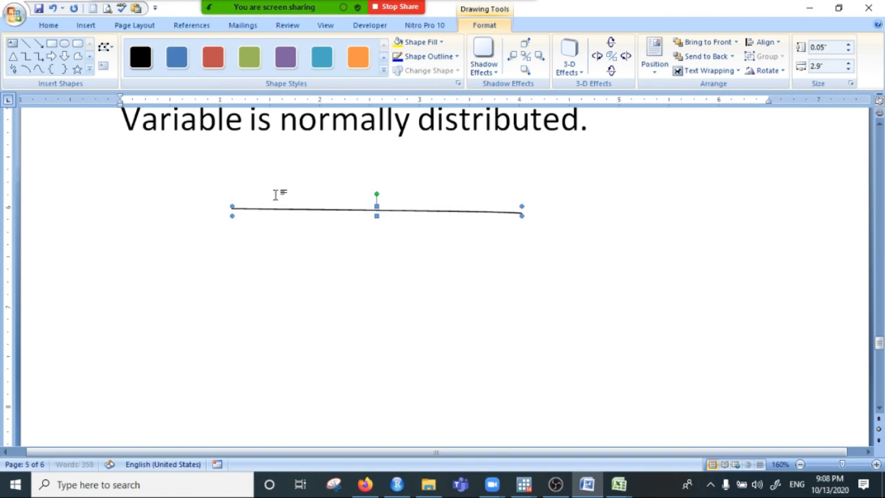
{"action": "left_click_drag", "start_coordinate": [377, 204], "coordinate": [370, 180]}
{"action": "left_click", "coordinate": [355, 243]}
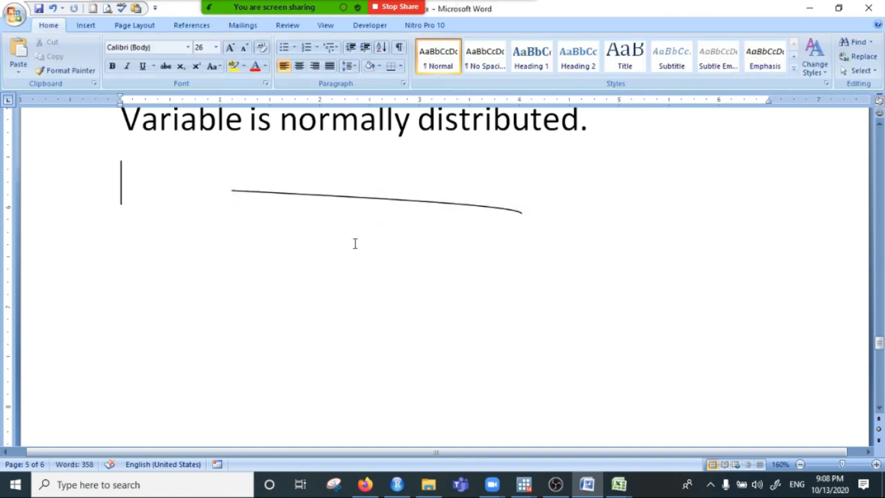
{"action": "left_click", "coordinate": [355, 199]}
{"action": "key", "text": "Delete"}
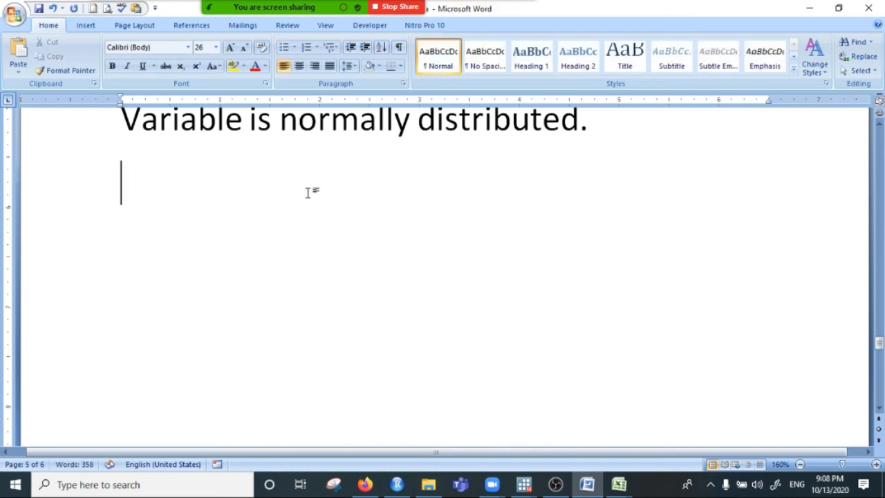
Start inking with the red felt tip pen and sketch a bell curve with baseline, centre line and tick mark below "Variable is normally distributed.".
{"action": "left_click", "coordinate": [139, 25]}
{"action": "left_click", "coordinate": [191, 25]}
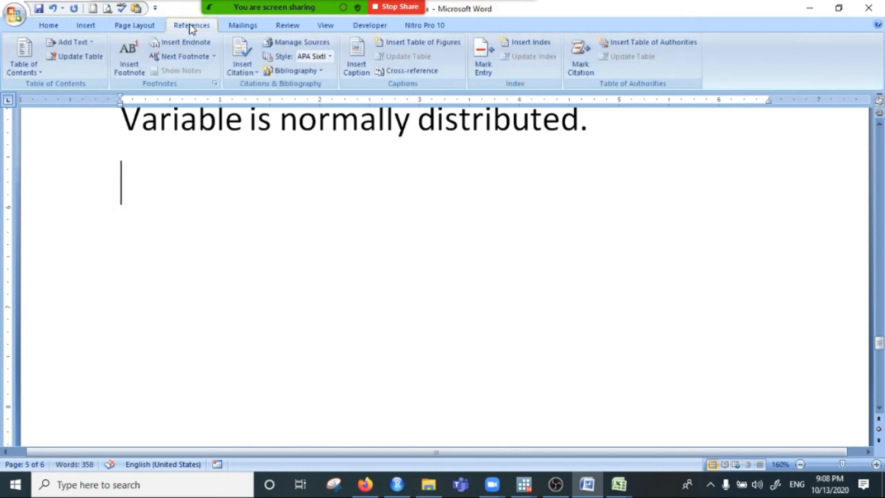
{"action": "left_click", "coordinate": [88, 30]}
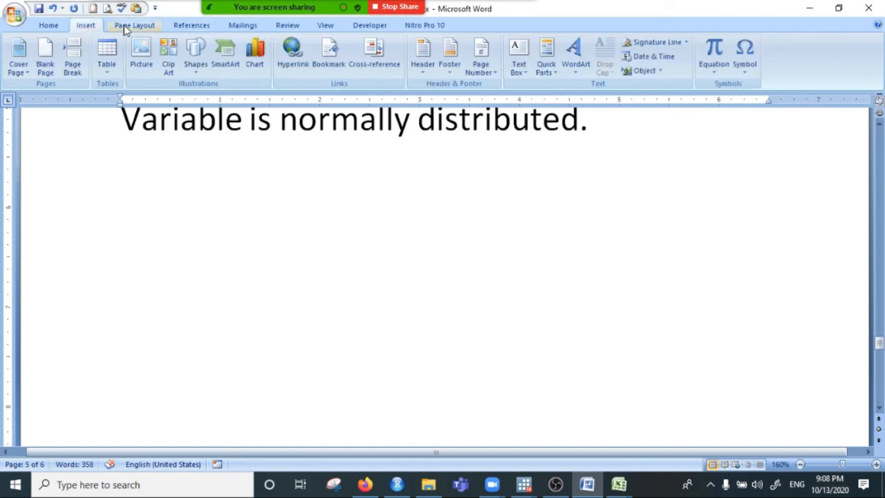
{"action": "left_click", "coordinate": [123, 28]}
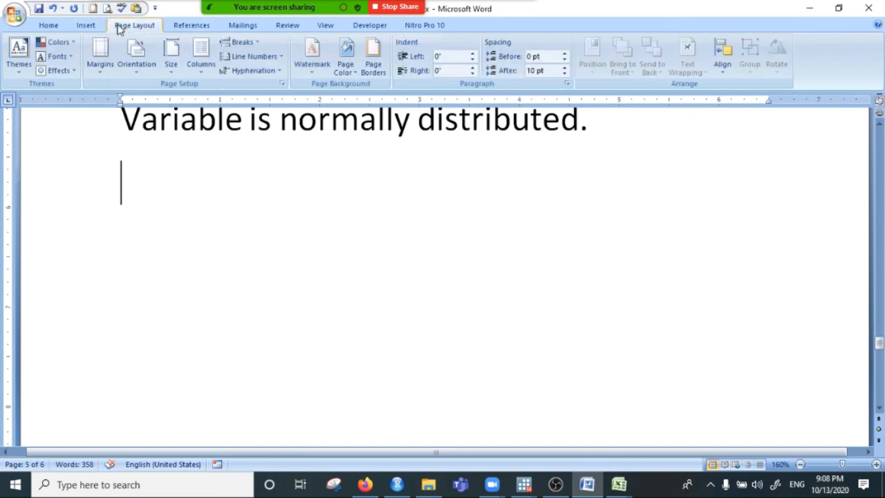
{"action": "left_click", "coordinate": [294, 26]}
{"action": "left_click", "coordinate": [840, 79]}
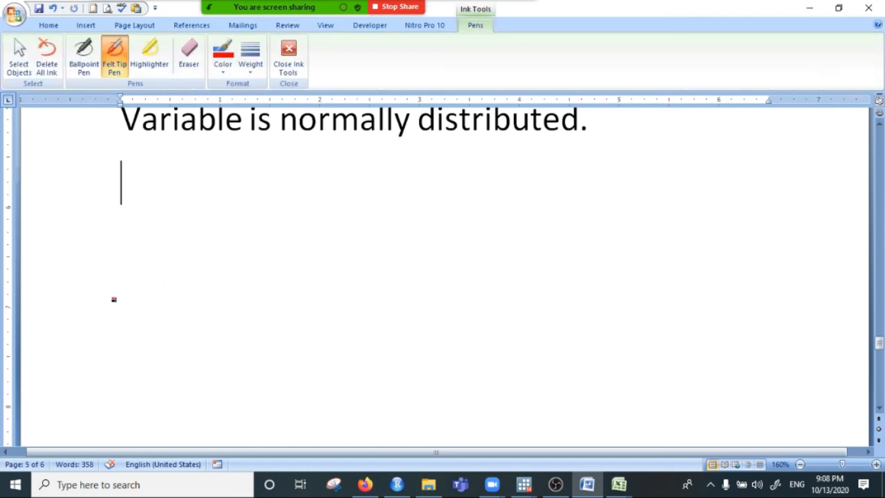
{"action": "mouse_move", "coordinate": [106, 318]}
{"action": "left_mouse_down"}
{"action": "mouse_move", "coordinate": [243, 207]}
{"action": "mouse_move", "coordinate": [317, 280]}
{"action": "mouse_move", "coordinate": [356, 358]}
{"action": "left_mouse_up"}
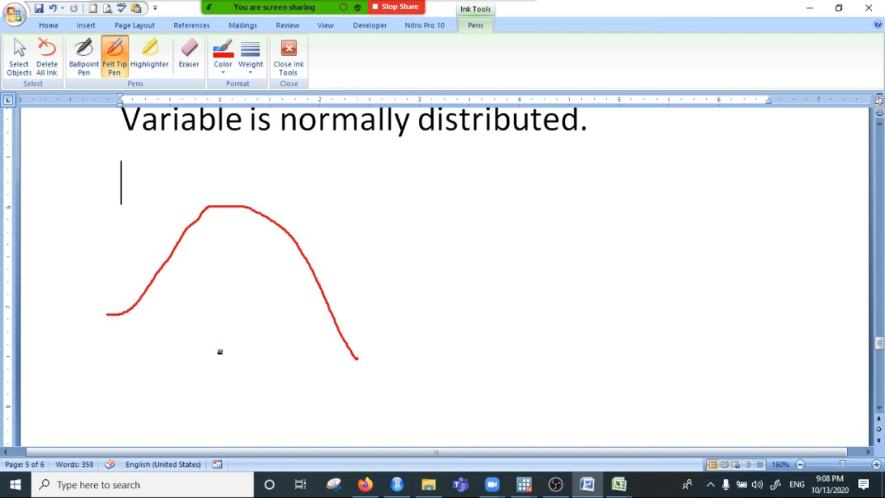
{"action": "left_click_drag", "start_coordinate": [106, 327], "coordinate": [349, 350]}
{"action": "mouse_move", "coordinate": [232, 232]}
{"action": "left_mouse_down"}
{"action": "mouse_move", "coordinate": [231, 311]}
{"action": "mouse_move", "coordinate": [202, 384]}
{"action": "mouse_move", "coordinate": [365, 281]}
{"action": "left_mouse_up"}
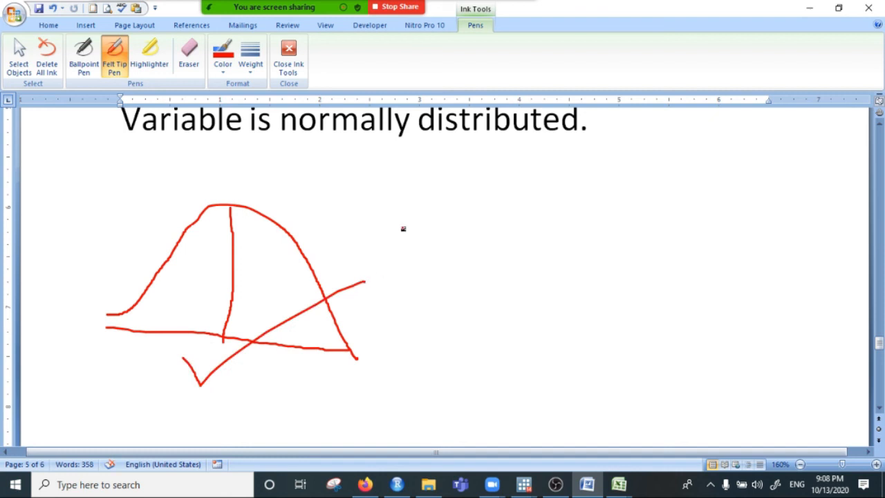
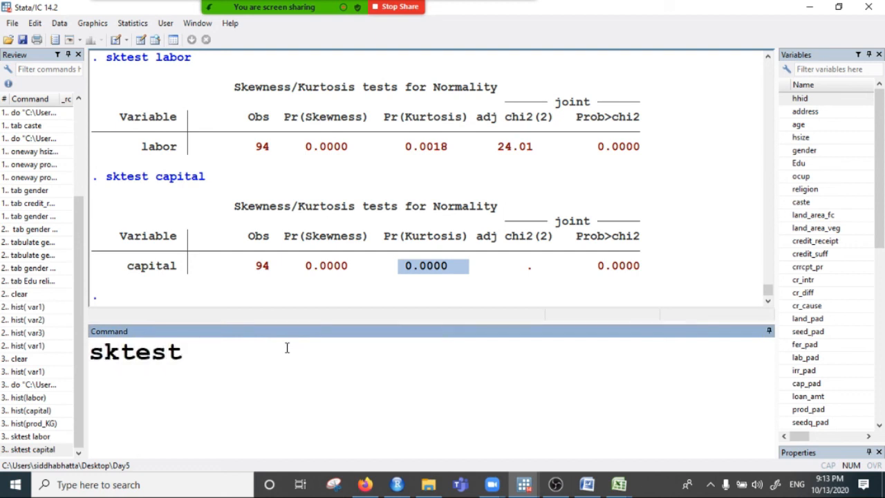
Complete and run sktest prod_KG, and highlight the area around its kurtosis and chi-square results.
{"action": "type", "text": "prod_KG"}
{"action": "key", "text": "Return"}
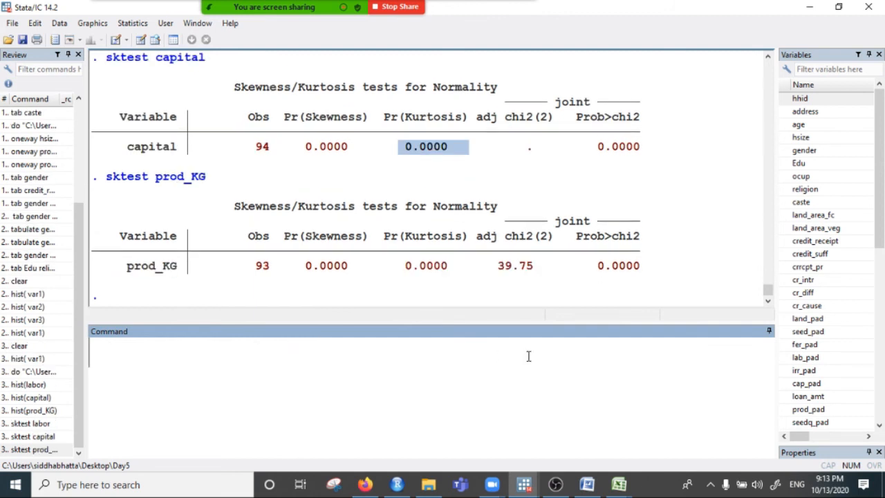
{"action": "left_click_drag", "start_coordinate": [392, 252], "coordinate": [526, 253]}
Run the skewness/kurtosis normality test on household size with sktest hsize.
{"action": "left_click", "coordinate": [217, 359]}
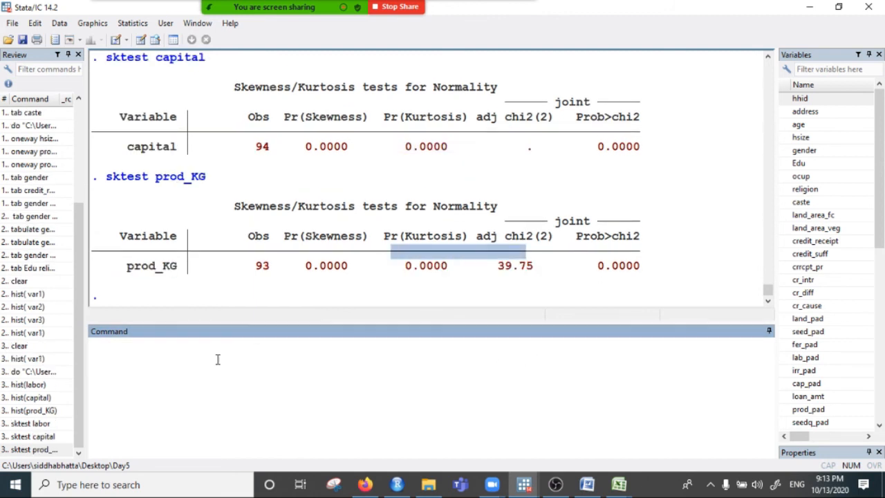
{"action": "type", "text": "sktest h"}
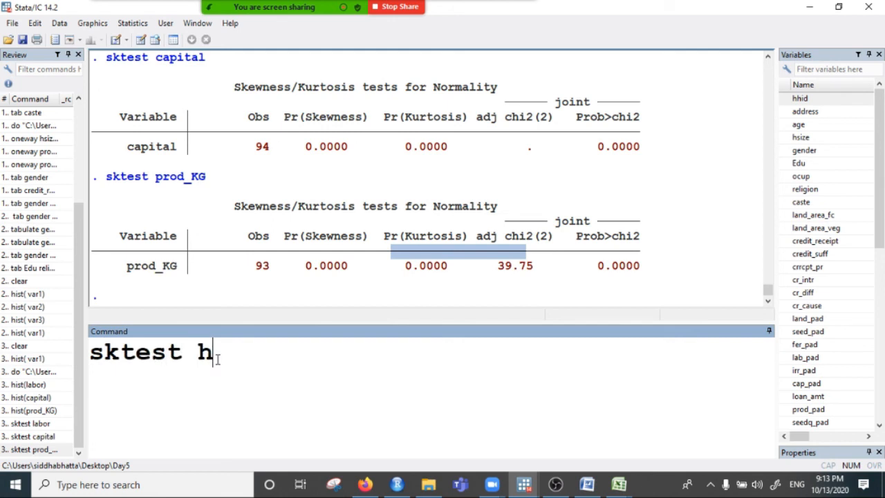
{"action": "type", "text": "size"}
{"action": "key", "text": "Return"}
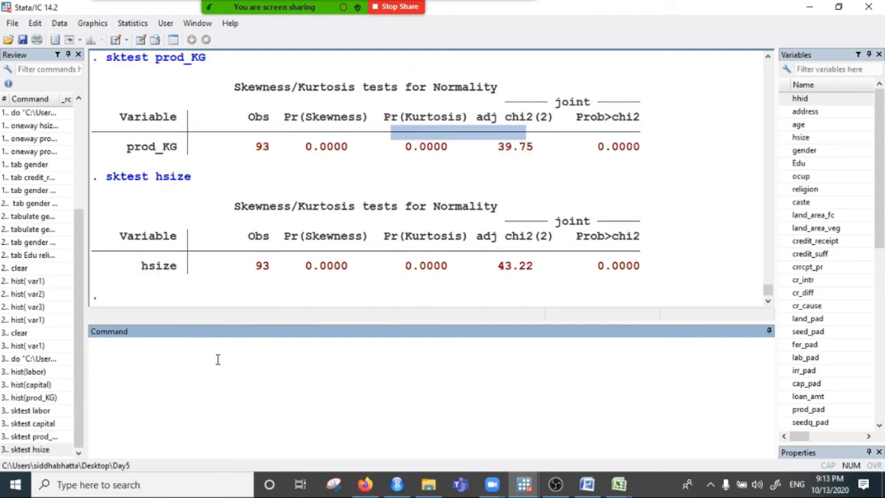
Test age for normality with sktest age, and highlight its joint probability and kurtosis values in the results.
{"action": "type", "text": "sktest age"}
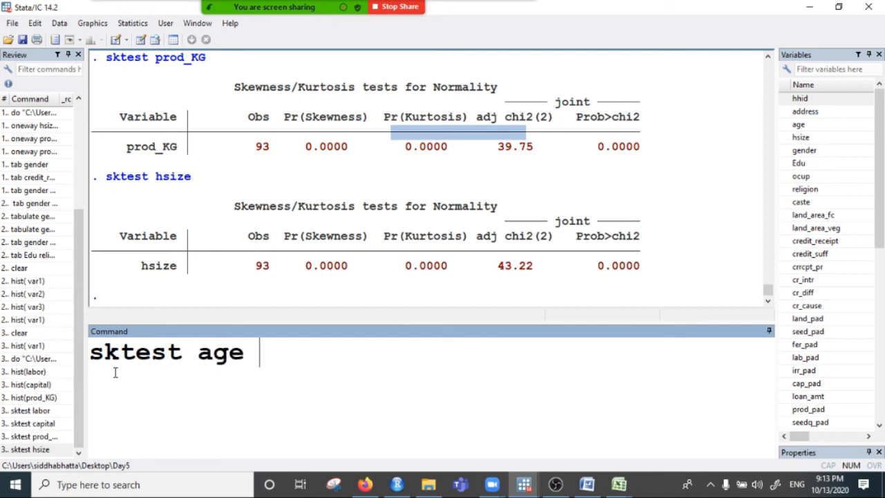
{"action": "key", "text": "Return"}
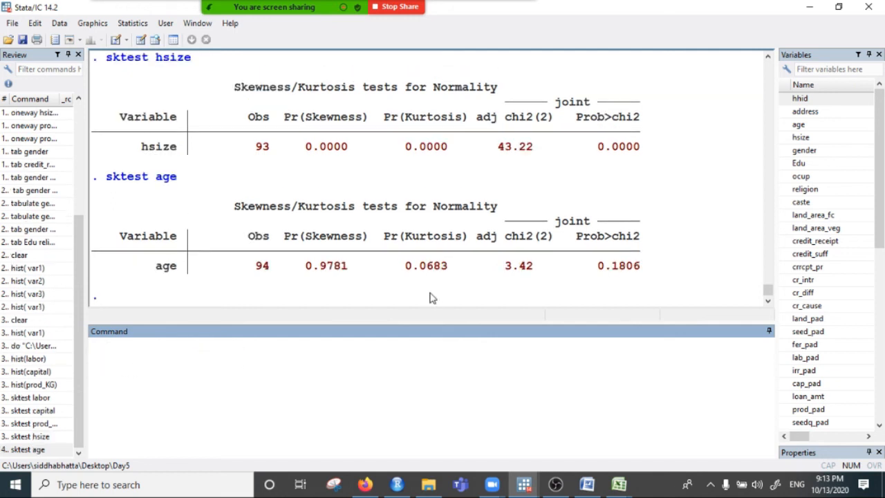
{"action": "left_click_drag", "start_coordinate": [406, 271], "coordinate": [583, 280]}
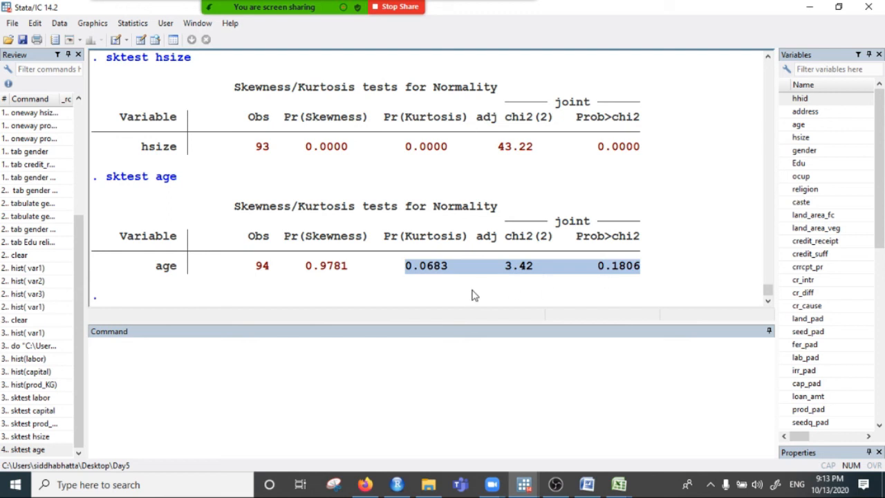
{"action": "left_click", "coordinate": [612, 277]}
{"action": "left_click_drag", "start_coordinate": [593, 268], "coordinate": [670, 271]}
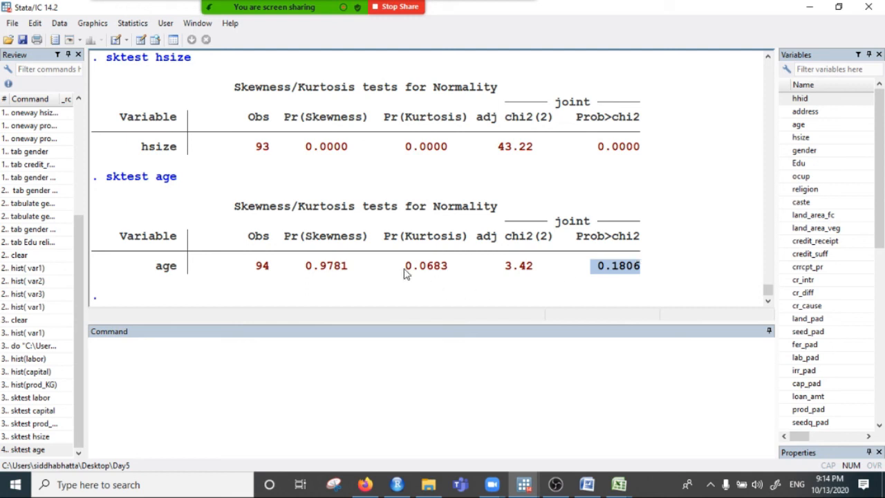
{"action": "left_click_drag", "start_coordinate": [403, 270], "coordinate": [475, 274]}
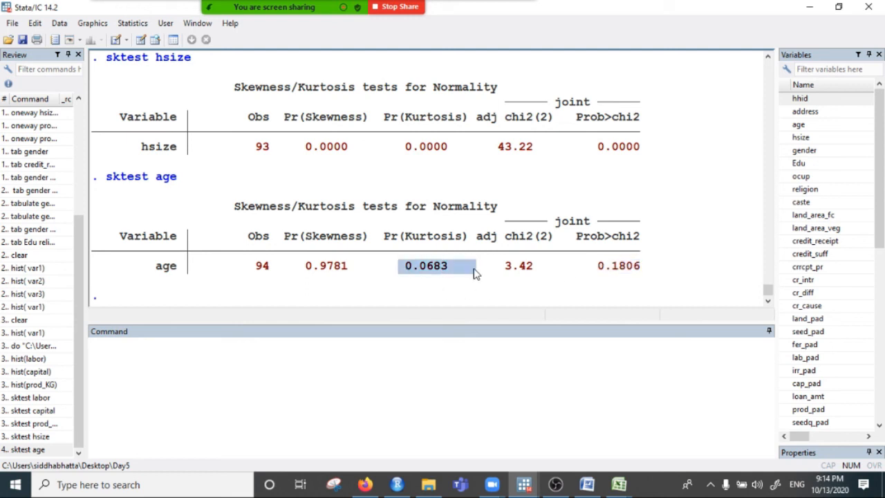
Plot the histogram of age with hist(age), and close the graph window after viewing it.
{"action": "left_click", "coordinate": [164, 374]}
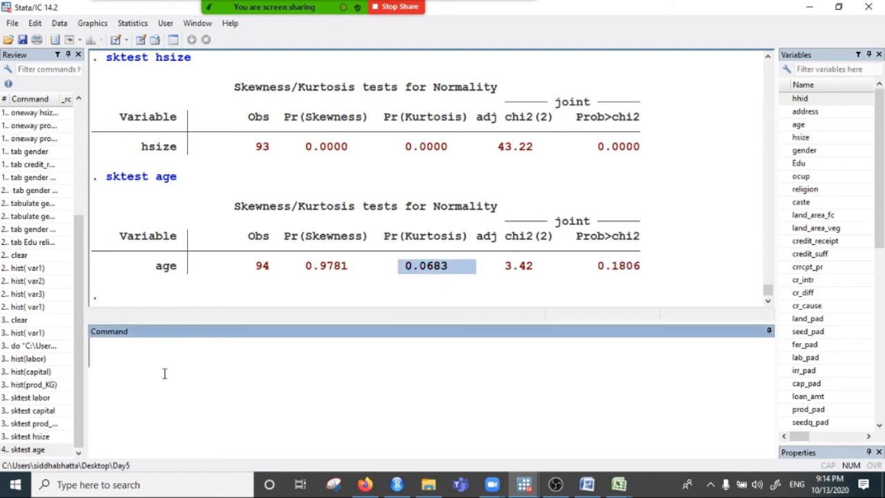
{"action": "type", "text": "hist"}
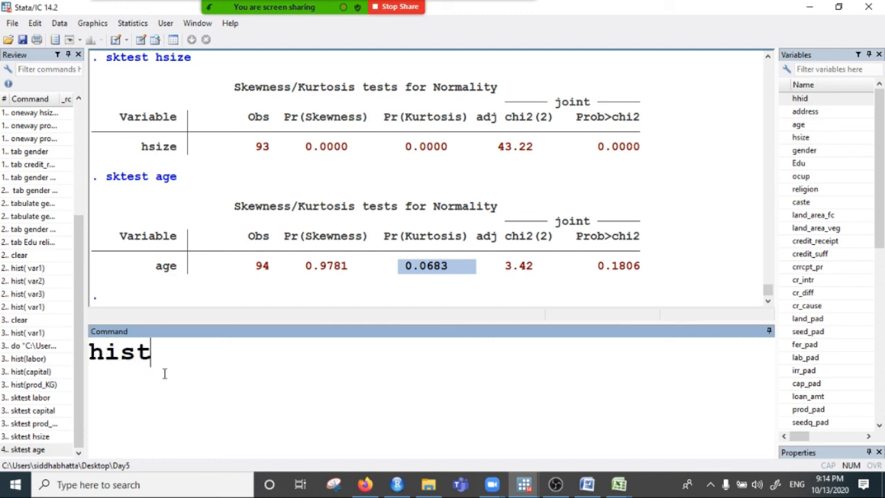
{"action": "type", "text": "(age)"}
{"action": "key", "text": "Return"}
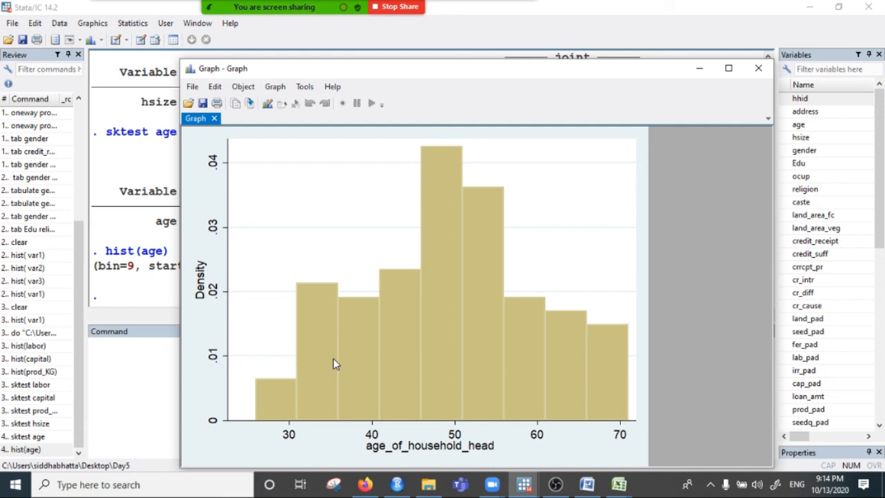
{"action": "left_click", "coordinate": [758, 69]}
Plot the histogram of household size with hist(hsize), and return to the command entry.
{"action": "type", "text": "h"}
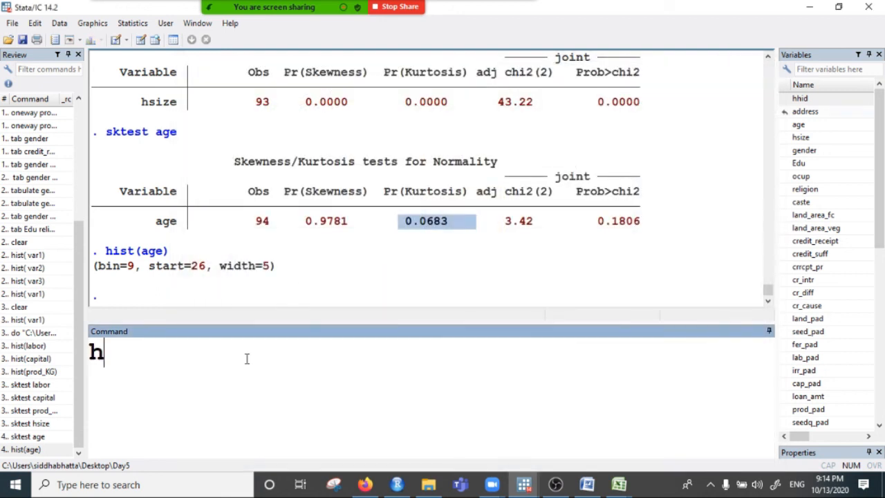
{"action": "type", "text": "ist("}
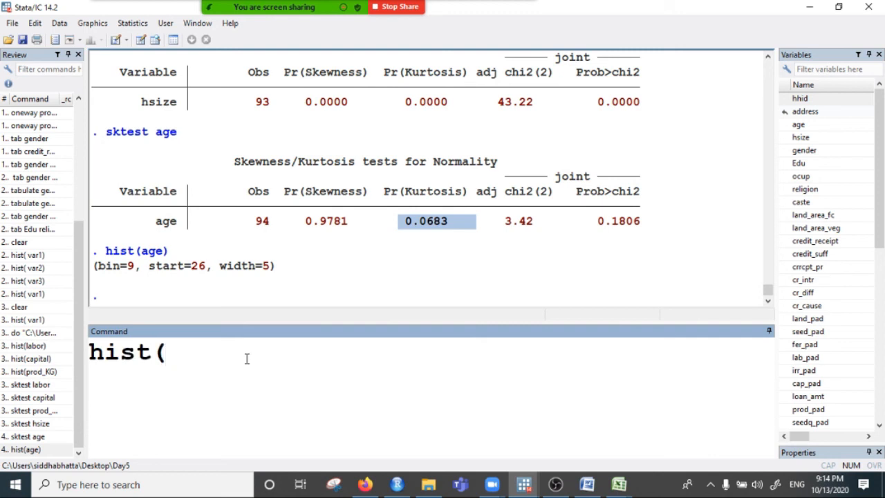
{"action": "type", "text": "hsize)"}
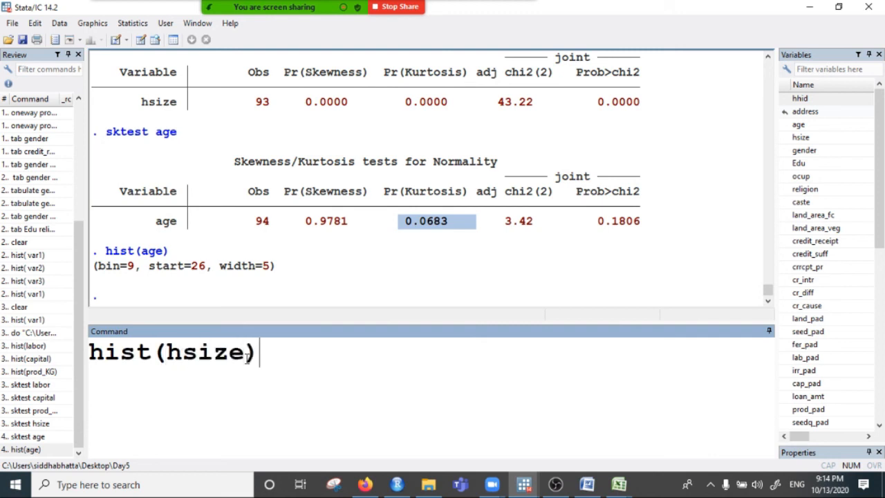
{"action": "key", "text": "Return"}
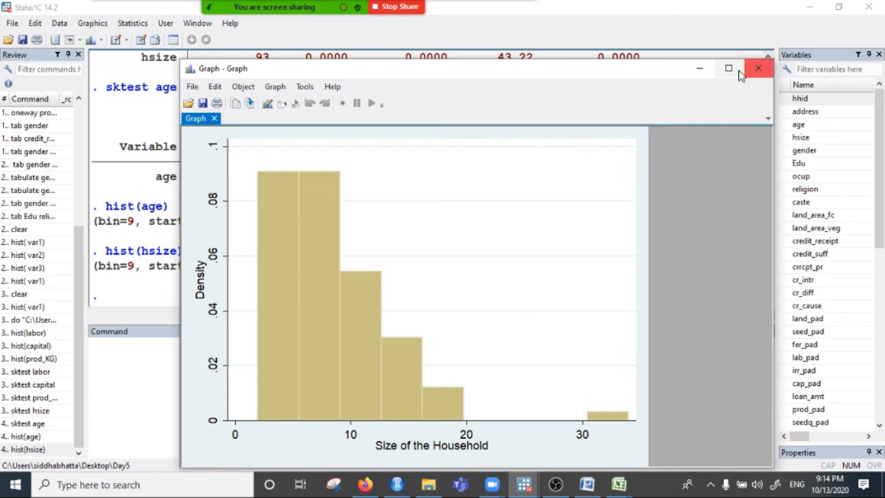
{"action": "left_click", "coordinate": [138, 363]}
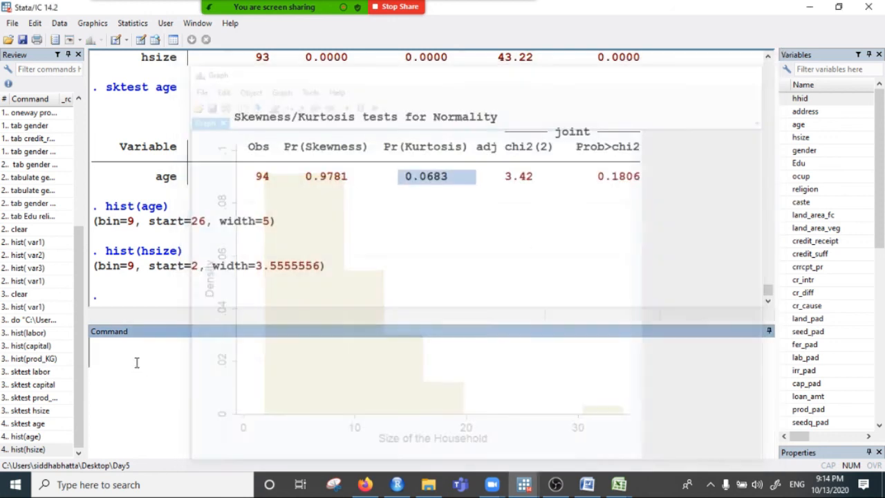
Plot the age histogram again with hist(age) for comparison, and minimize the graph window.
{"action": "type", "text": "hist"}
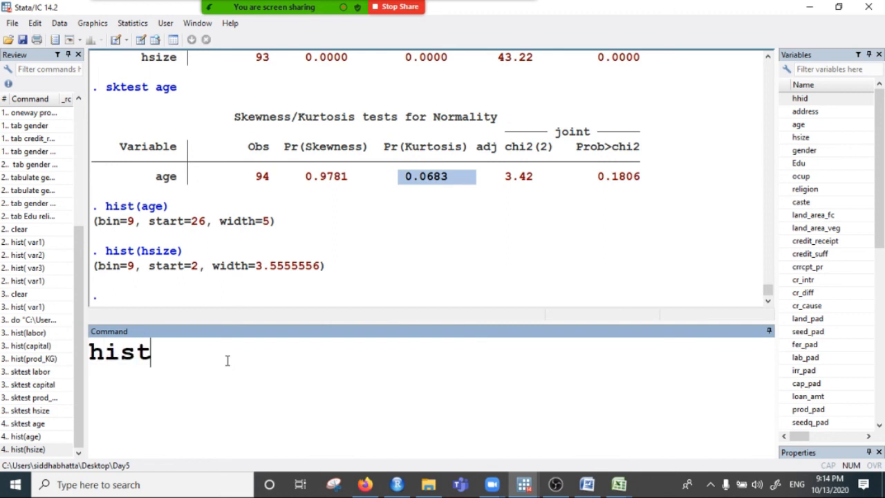
{"action": "type", "text": "(age)"}
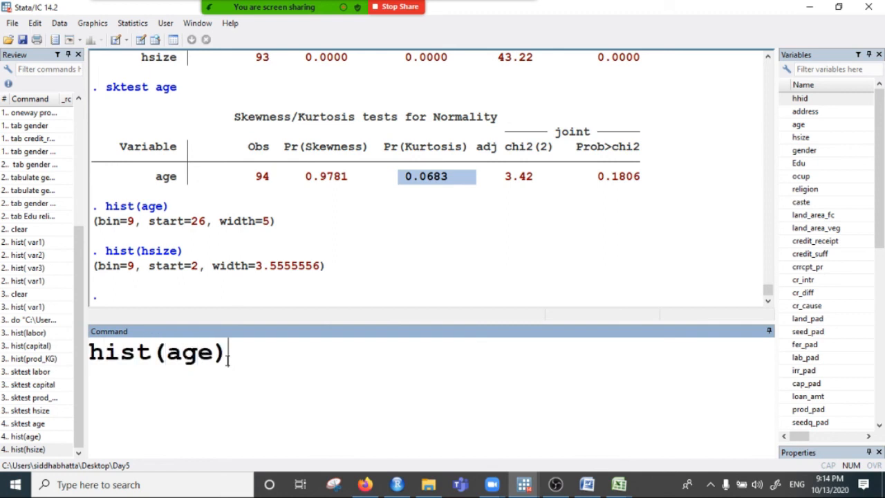
{"action": "key", "text": "Return"}
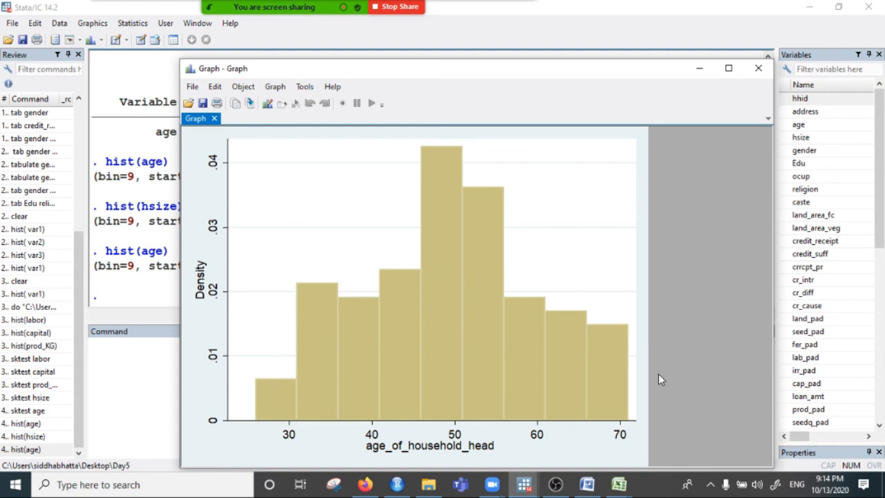
{"action": "left_click", "coordinate": [698, 69]}
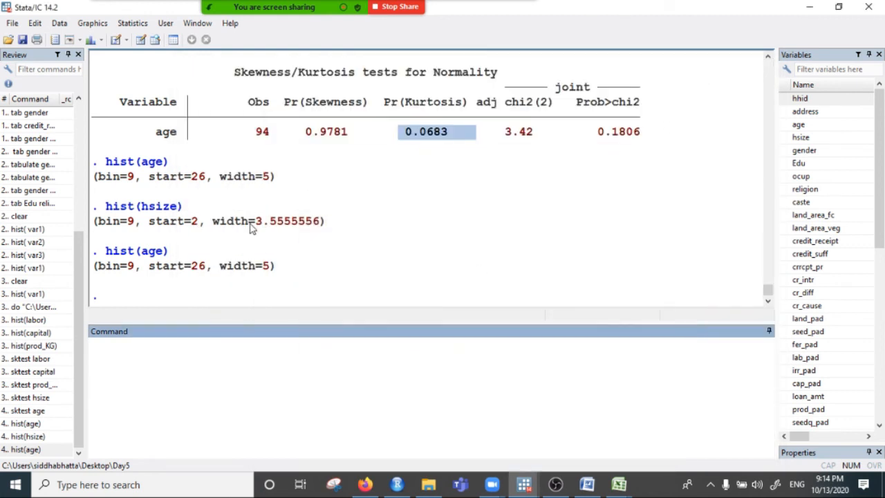
Copy the sktest age command and the sktest hsize command from the results output.
{"action": "scroll", "coordinate": [184, 218], "scroll_direction": "up", "scroll_amount": 3}
{"action": "left_click_drag", "start_coordinate": [100, 177], "coordinate": [177, 181]}
{"action": "right_click", "coordinate": [141, 181]}
{"action": "left_click", "coordinate": [172, 188]}
{"action": "scroll", "coordinate": [172, 197], "scroll_direction": "up", "scroll_amount": 3}
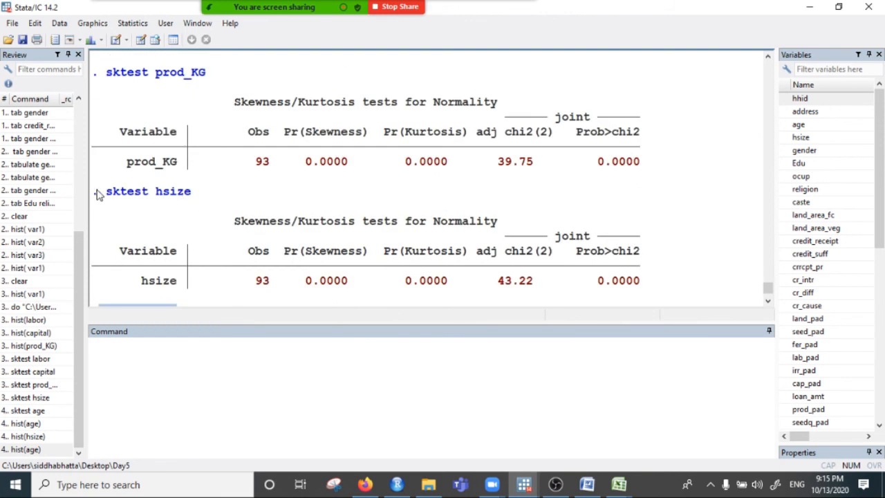
{"action": "left_click_drag", "start_coordinate": [94, 191], "coordinate": [200, 195]}
{"action": "right_click", "coordinate": [176, 195]}
{"action": "left_click", "coordinate": [205, 204]}
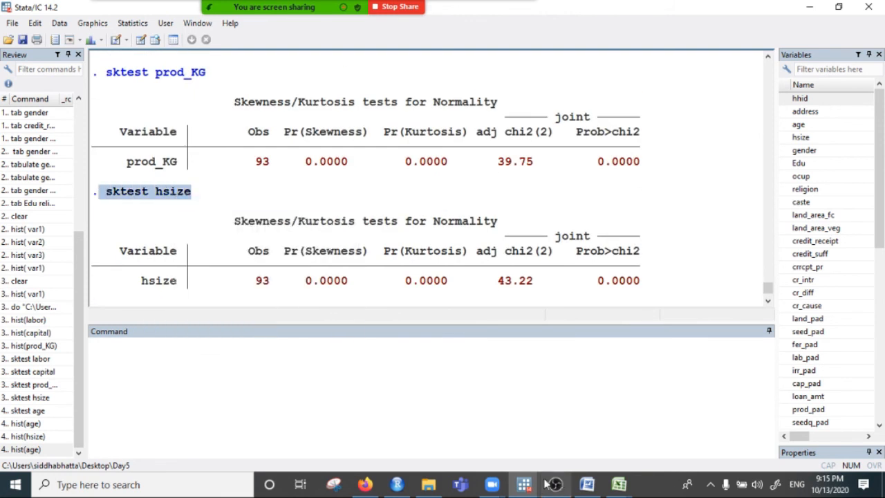
In the 15daywebinardofile.do do-file, add the lines sktest labor and sktest capital below sktest prod_KG.
{"action": "mouse_move", "coordinate": [524, 484]}
{"action": "left_click", "coordinate": [543, 442]}
{"action": "scroll", "coordinate": [437, 360], "scroll_direction": "down", "scroll_amount": 1}
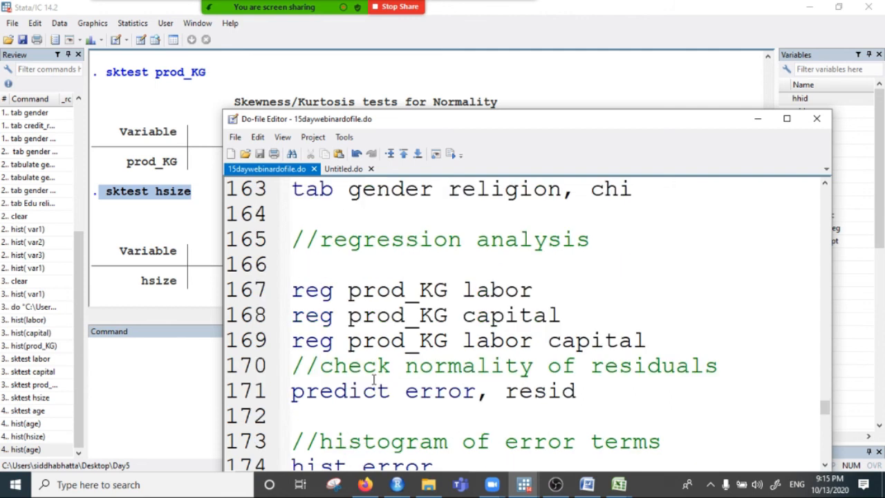
{"action": "scroll", "coordinate": [374, 379], "scroll_direction": "up", "scroll_amount": 3}
{"action": "left_click", "coordinate": [494, 323]}
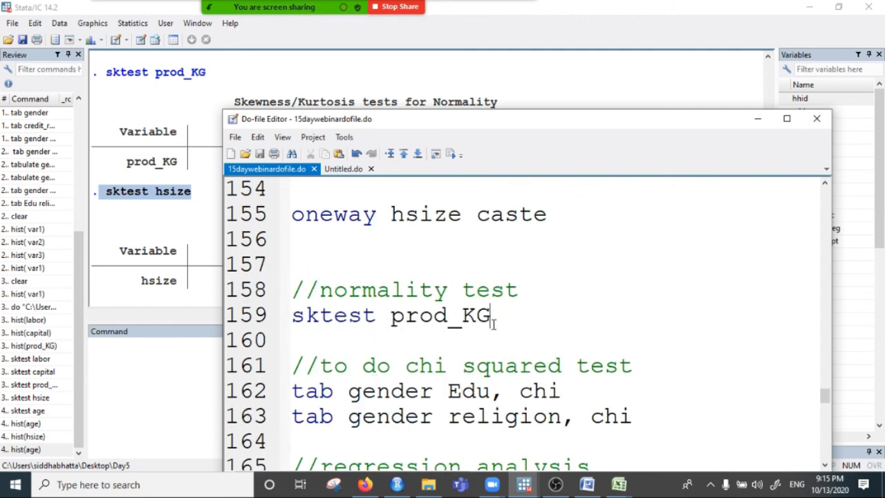
{"action": "key", "text": "Return"}
{"action": "type", "text": "sk"}
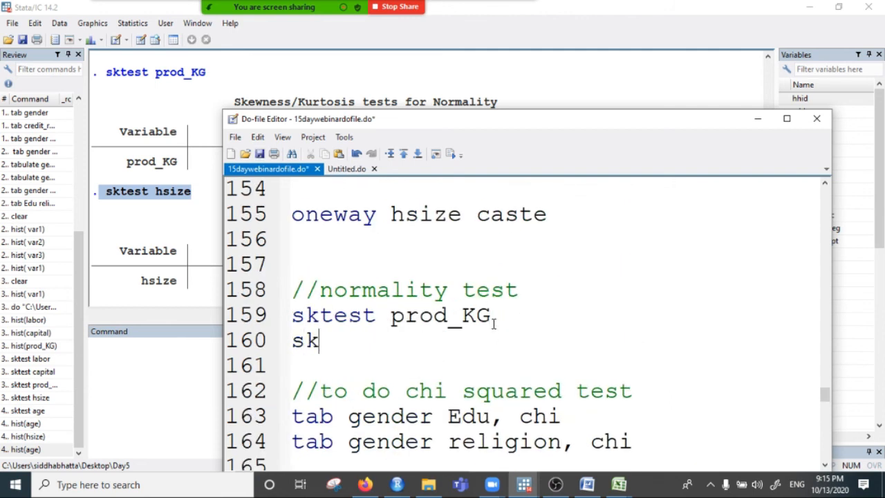
{"action": "type", "text": "test labor"}
{"action": "key", "text": "Return"}
{"action": "type", "text": "sktest capital"}
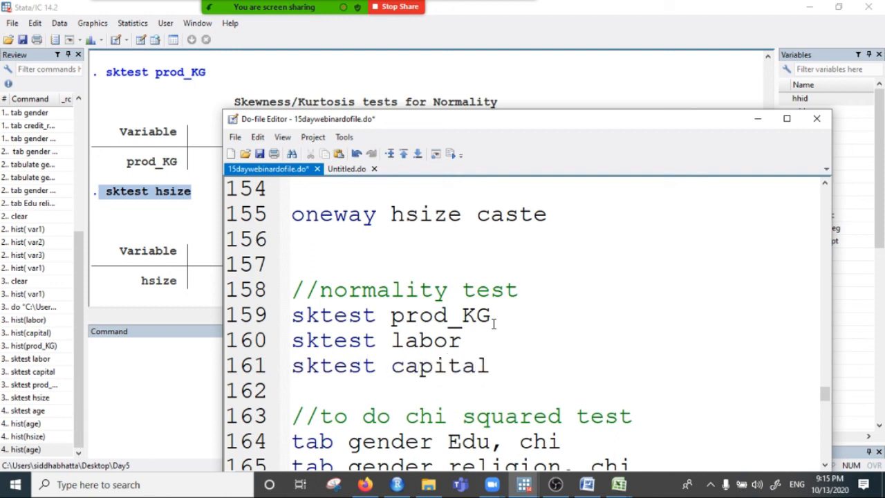
{"action": "key", "text": "Return"}
Insert the line hist(prod_KG) directly below sktest prod_KG in the normality test section.
{"action": "left_click", "coordinate": [508, 318]}
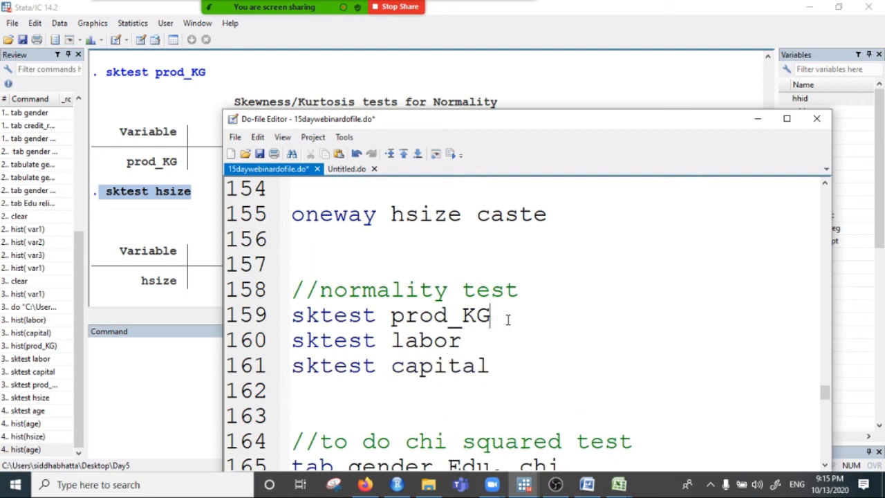
{"action": "key", "text": "Return"}
{"action": "type", "text": "j"}
{"action": "key", "text": "BackSpace"}
{"action": "type", "text": "hist"}
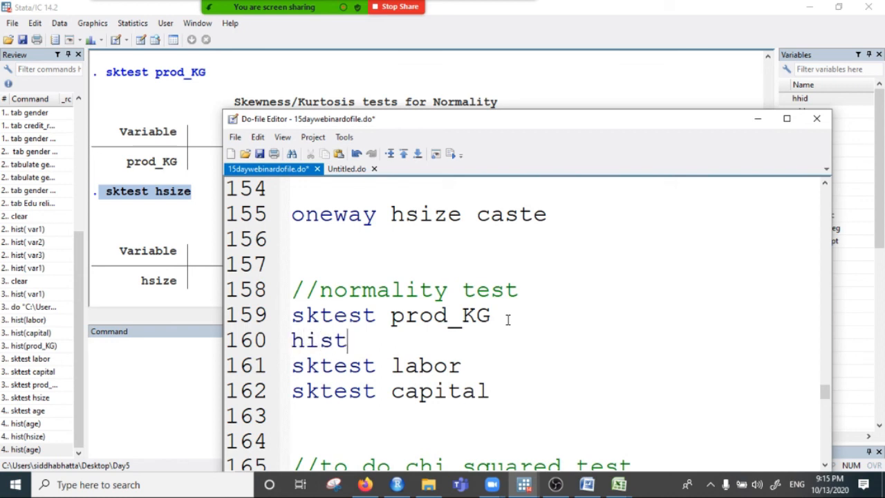
{"action": "type", "text": "(prod"}
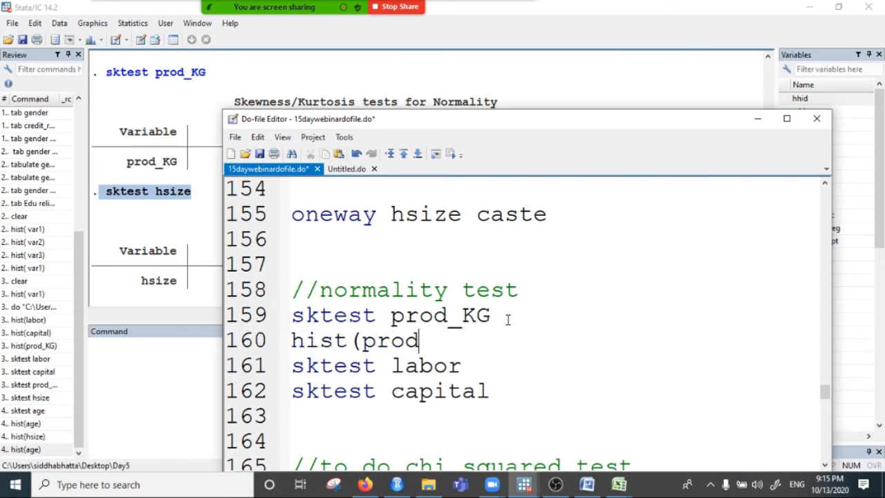
{"action": "type", "text": "_KG)"}
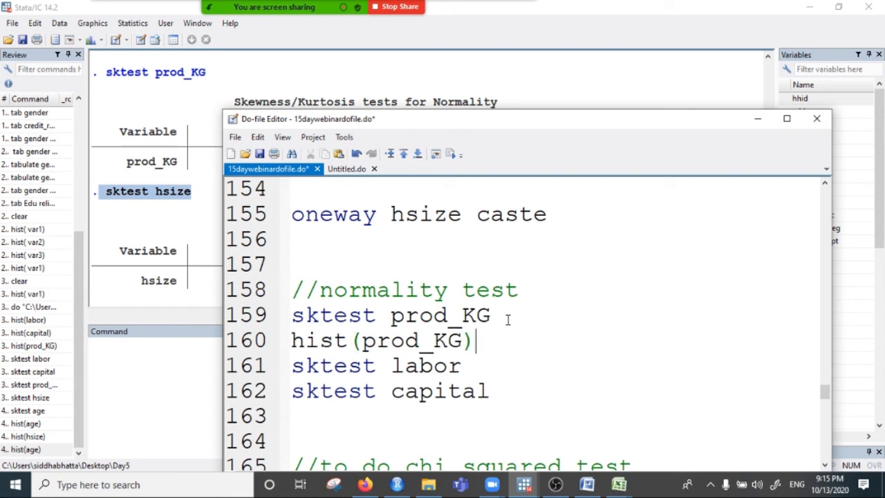
Insert the line hist(labor) directly below sktest labor.
{"action": "key", "text": "Down"}
{"action": "key", "text": "Return"}
{"action": "type", "text": "h"}
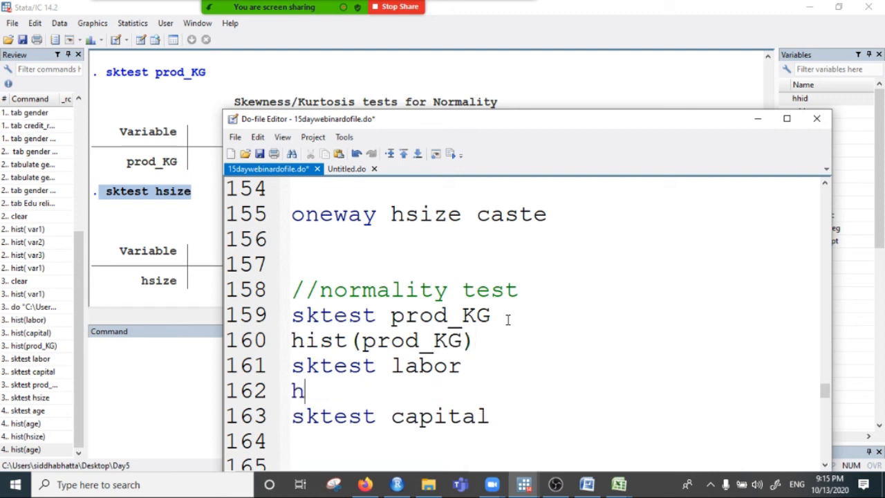
{"action": "type", "text": "ist(lab"}
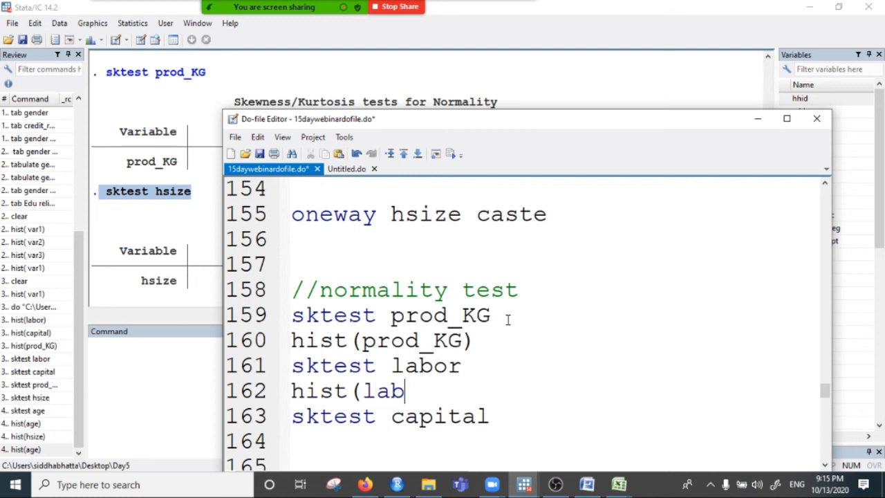
{"action": "type", "text": "or)"}
Insert the line hist(capital) directly below sktest capital.
{"action": "key", "text": "Down"}
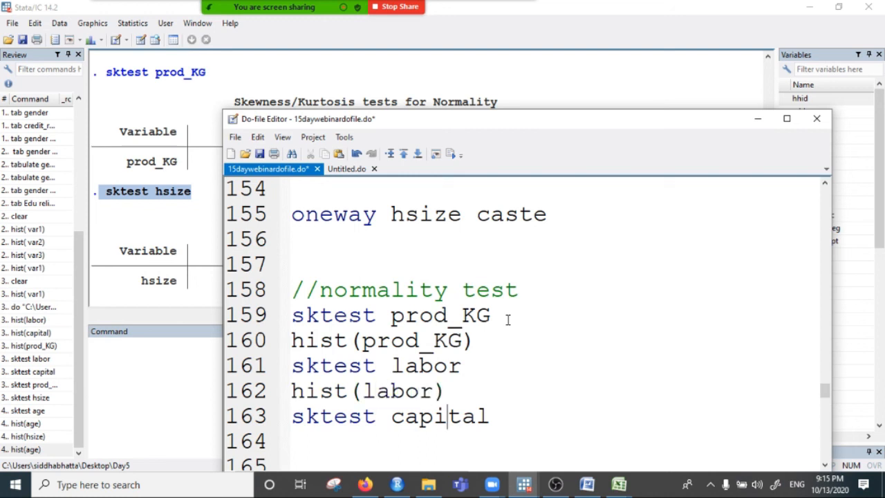
{"action": "key", "text": "Right"}
{"action": "key", "text": "Right"}
{"action": "key", "text": "Right"}
{"action": "type", "text": "hist(capital)"}
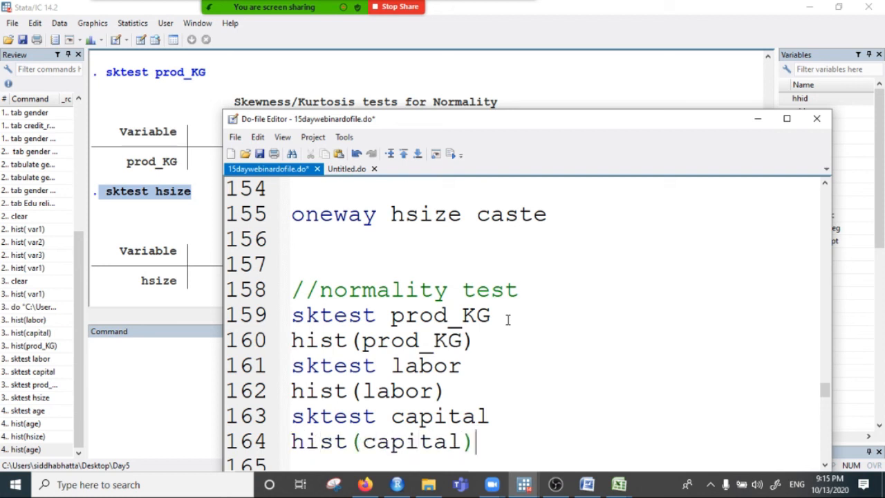
Add the lines sktest age and sktest(age) below hist(capital) in the do-file.
{"action": "key", "text": "Return"}
{"action": "type", "text": "sktest age"}
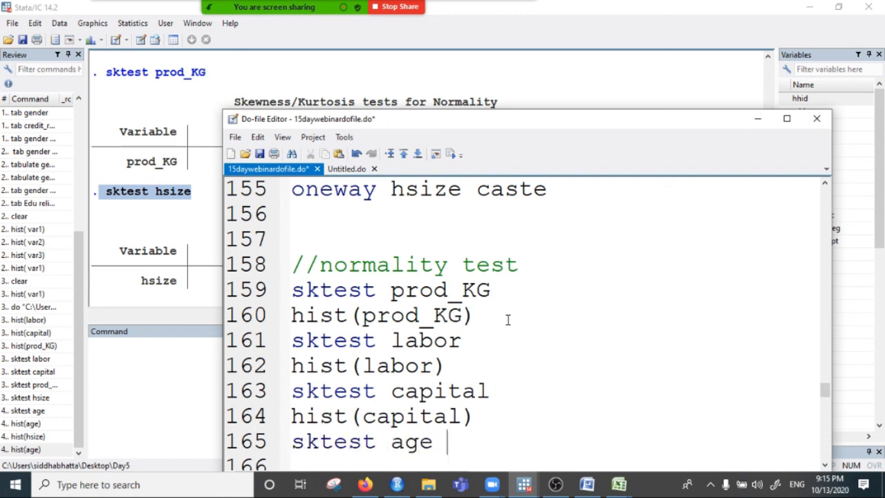
{"action": "key", "text": "Return"}
{"action": "type", "text": "jist(age"}
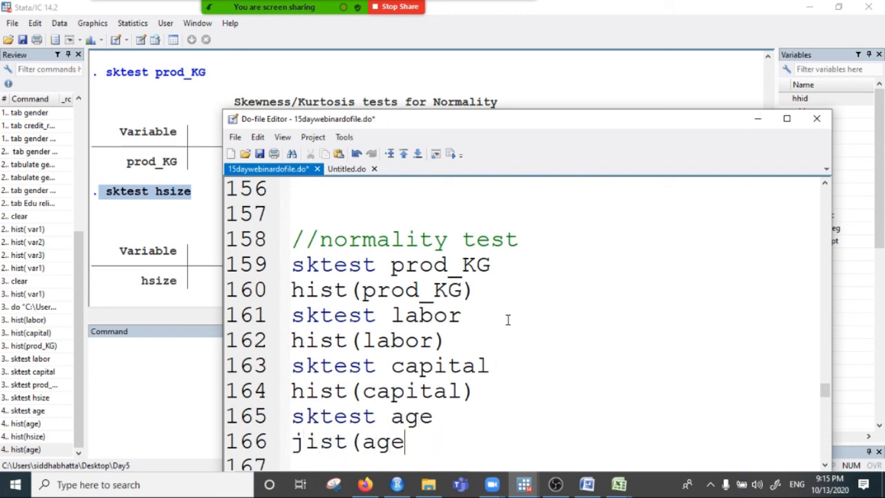
{"action": "type", "text": ")"}
{"action": "left_click", "coordinate": [314, 441]}
{"action": "key", "text": "BackSpace"}
{"action": "key", "text": "BackSpace"}
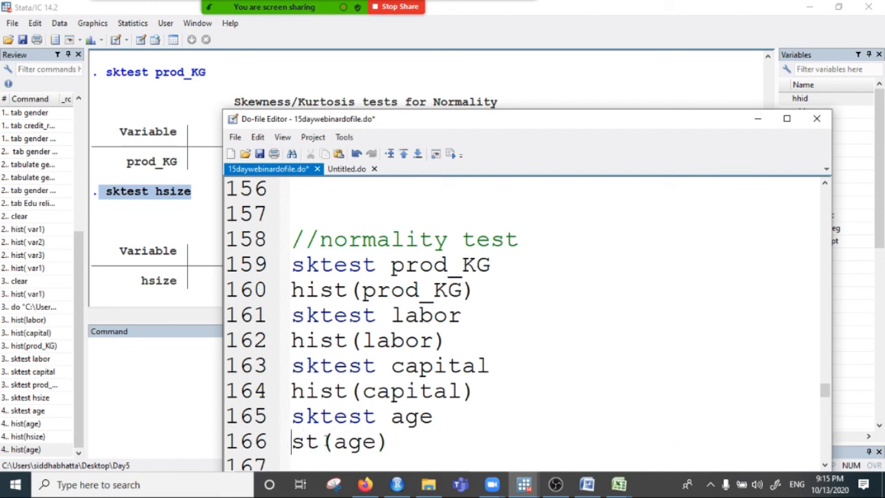
{"action": "type", "text": "skt"}
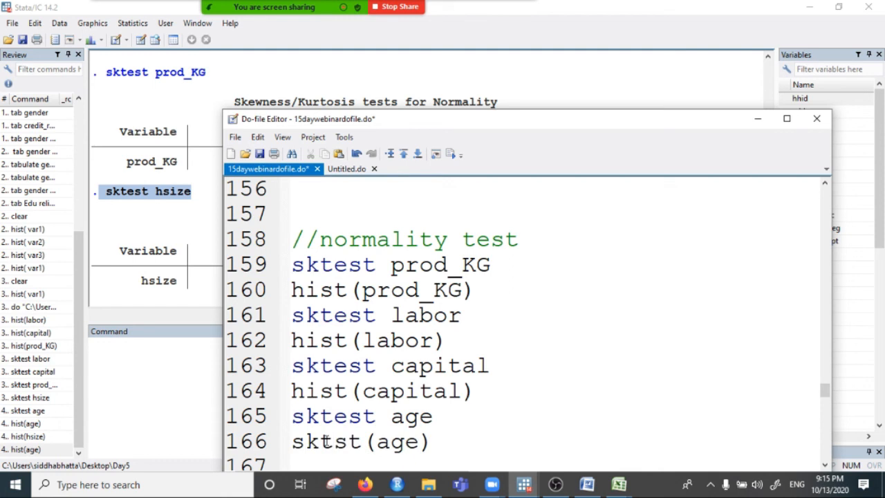
{"action": "type", "text": "e"}
Add the line hist(age) directly below sktest(age) in the normality test section.
{"action": "scroll", "coordinate": [450, 446], "scroll_direction": "down", "scroll_amount": 1}
{"action": "left_click", "coordinate": [448, 370]}
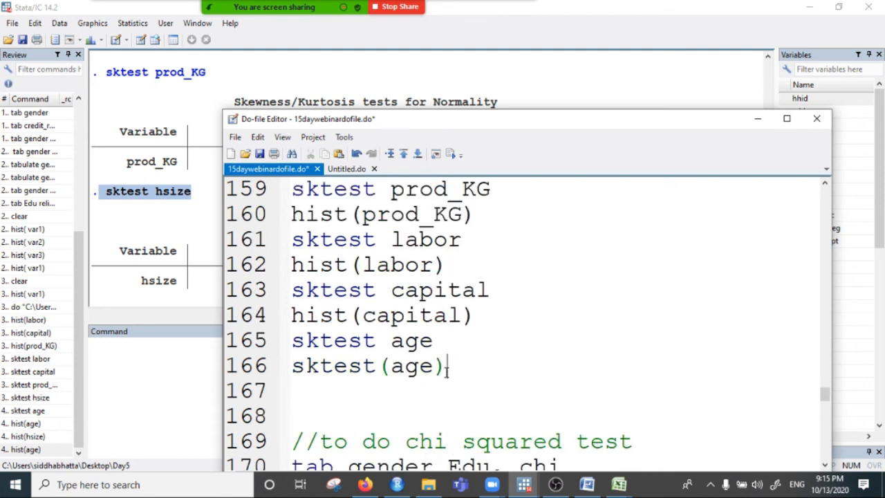
{"action": "key", "text": "Return"}
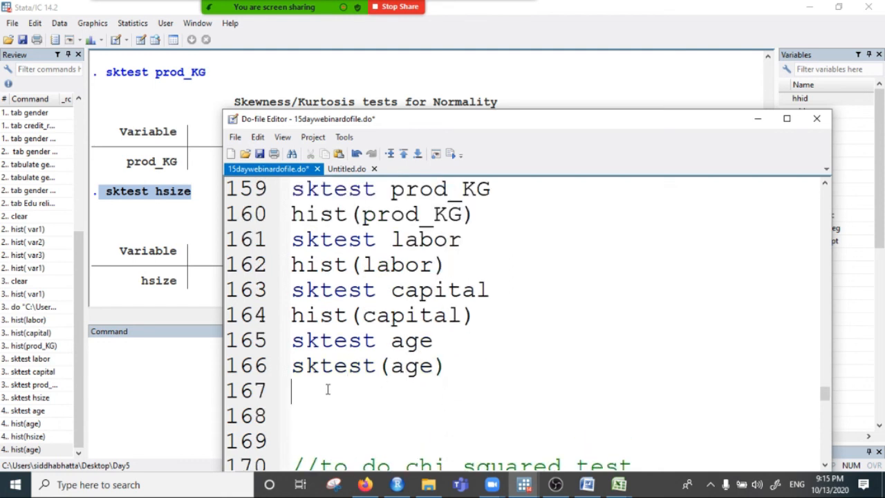
{"action": "triple_click", "coordinate": [298, 377]}
{"action": "left_click", "coordinate": [459, 369]}
{"action": "key", "text": "Return"}
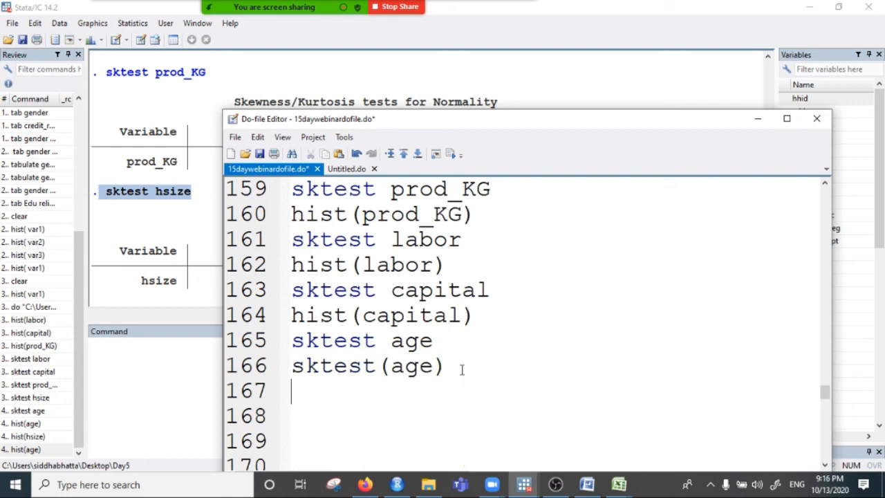
{"action": "type", "text": "hist"}
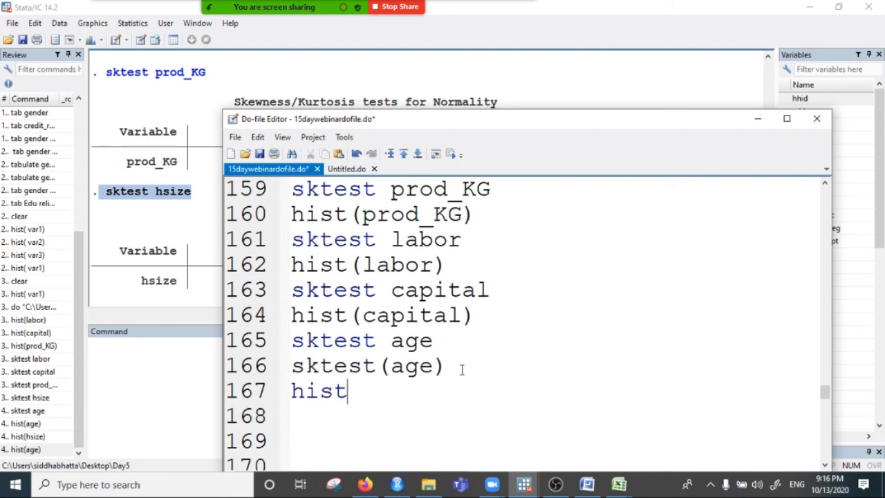
{"action": "type", "text": "(age"}
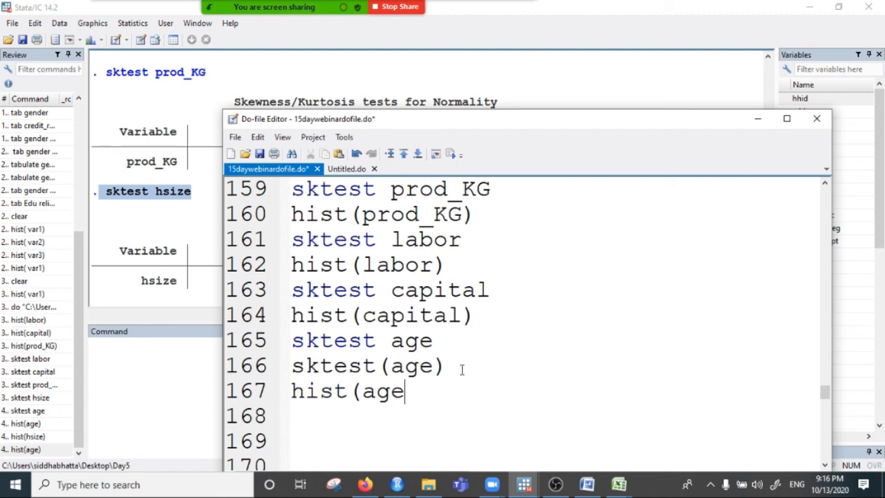
{"action": "type", "text": ")"}
Delete the line sktest(age), including its empty row, so that hist(age) directly follows sktest age.
{"action": "left_click_drag", "start_coordinate": [293, 373], "coordinate": [445, 377]}
{"action": "key", "text": "Delete"}
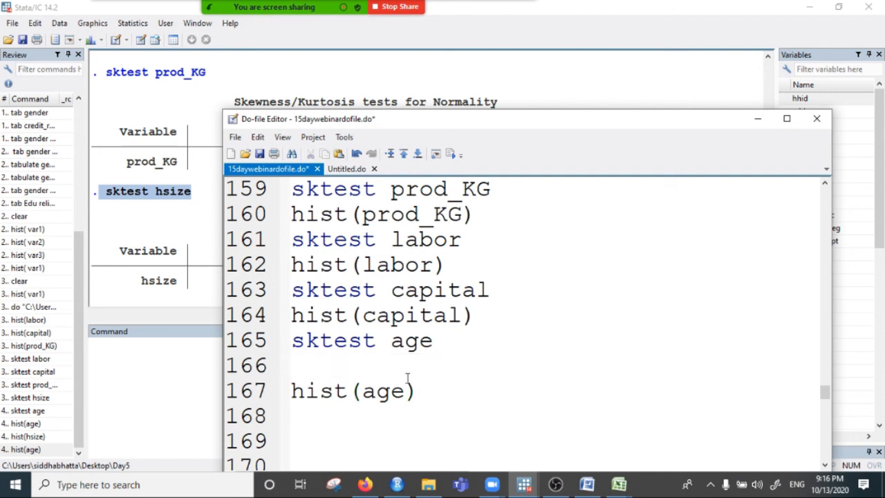
{"action": "key", "text": "Delete"}
Add the lines sktest (hsize) and hist(hsize) below hist(age) and save the do-file.
{"action": "left_click", "coordinate": [437, 373]}
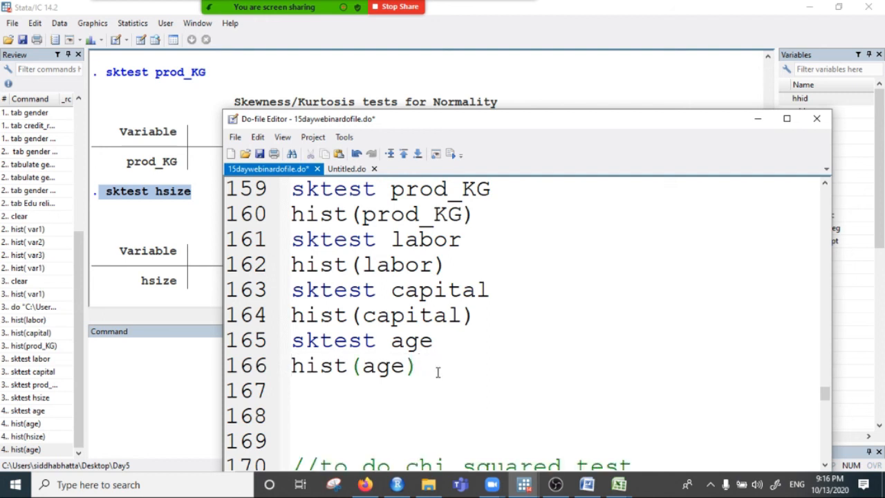
{"action": "key", "text": "Return"}
{"action": "type", "text": "sktest  (hsize)"}
{"action": "key", "text": "Return"}
{"action": "type", "text": "hi"}
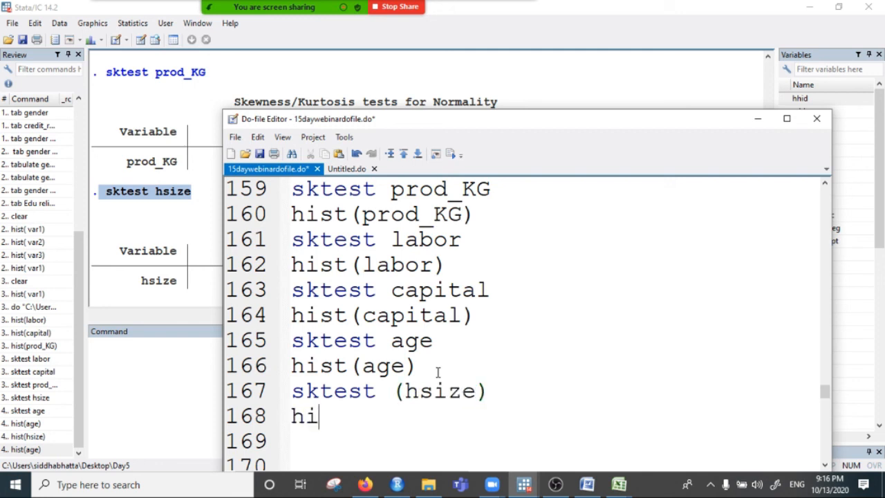
{"action": "type", "text": "st(hsize)"}
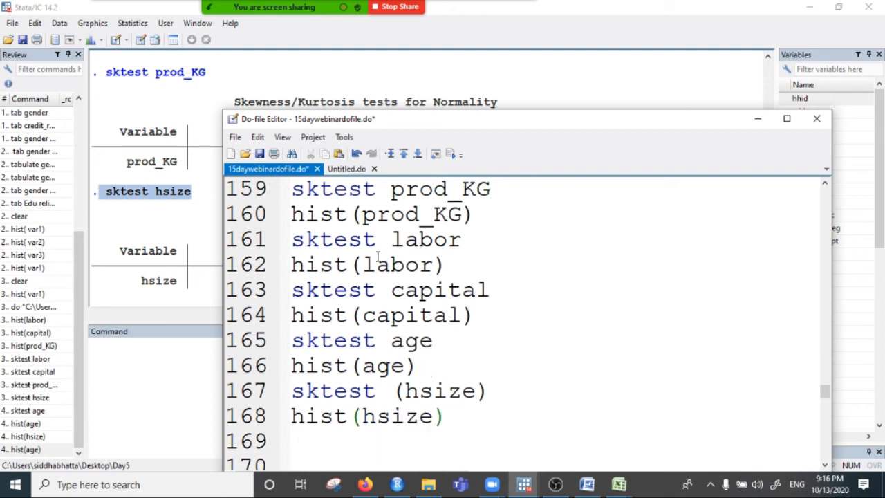
{"action": "key", "text": "ctrl+s"}
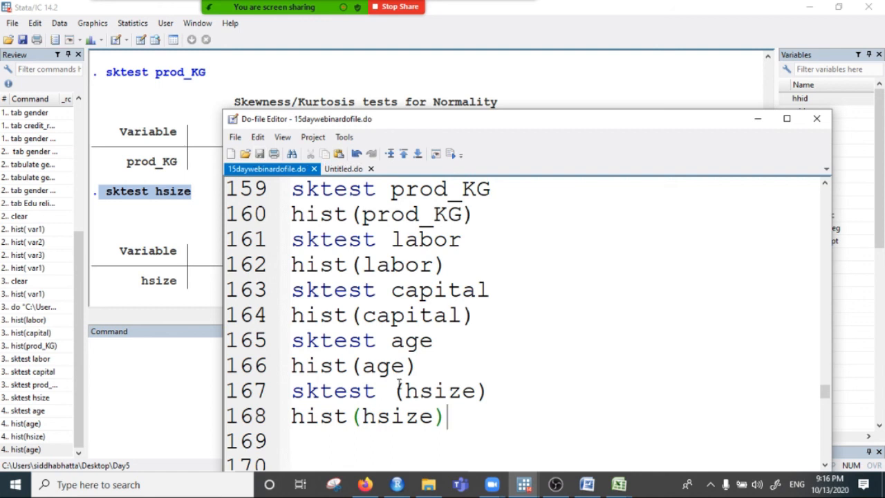
Copy the do-file lines from sktest prod_KG through hist(hsize), send them to Everyone in the Zoom meeting chat, and minimise the chat.
{"action": "left_click_drag", "start_coordinate": [448, 415], "coordinate": [290, 340]}
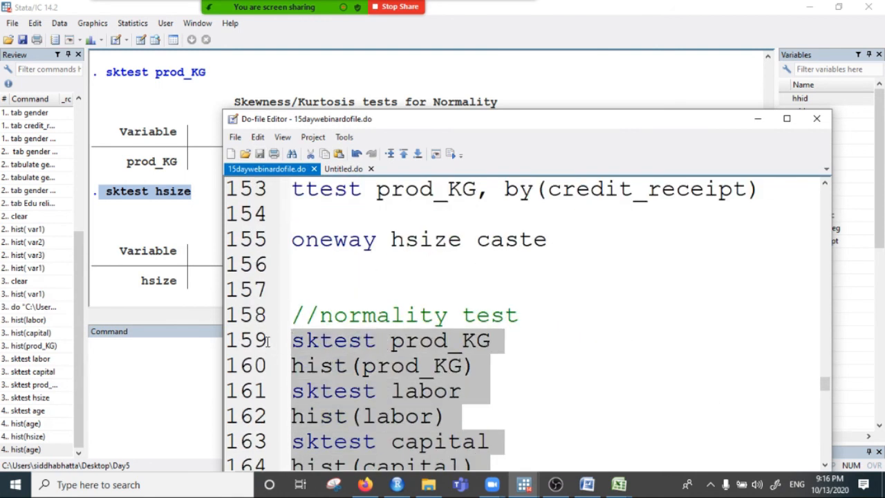
{"action": "right_click", "coordinate": [379, 382]}
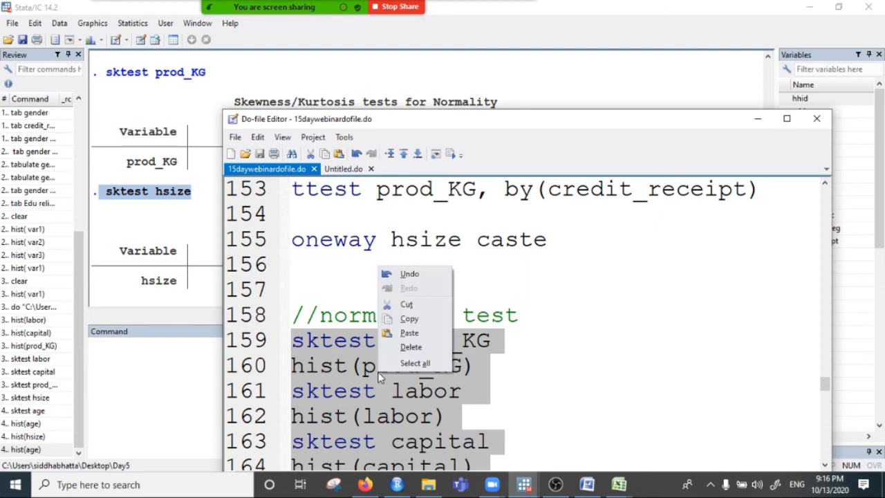
{"action": "left_click", "coordinate": [427, 315]}
{"action": "mouse_move", "coordinate": [491, 484]}
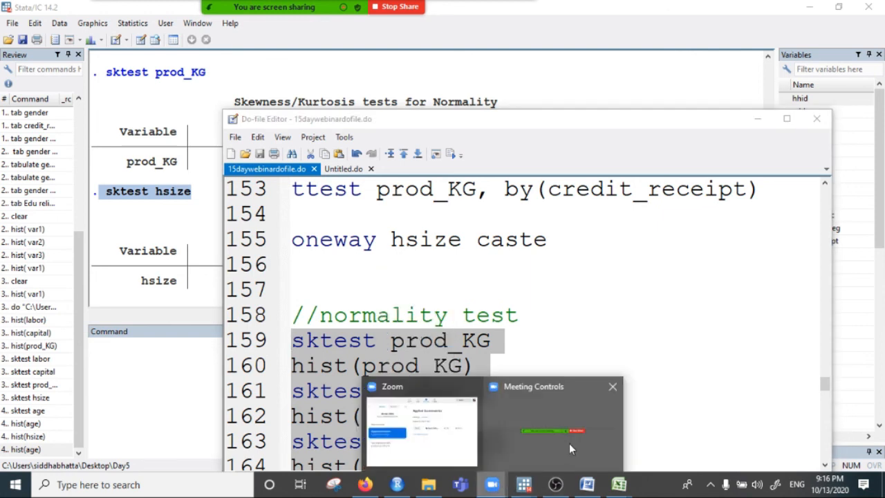
{"action": "left_click", "coordinate": [570, 446]}
{"action": "left_click", "coordinate": [368, 331]}
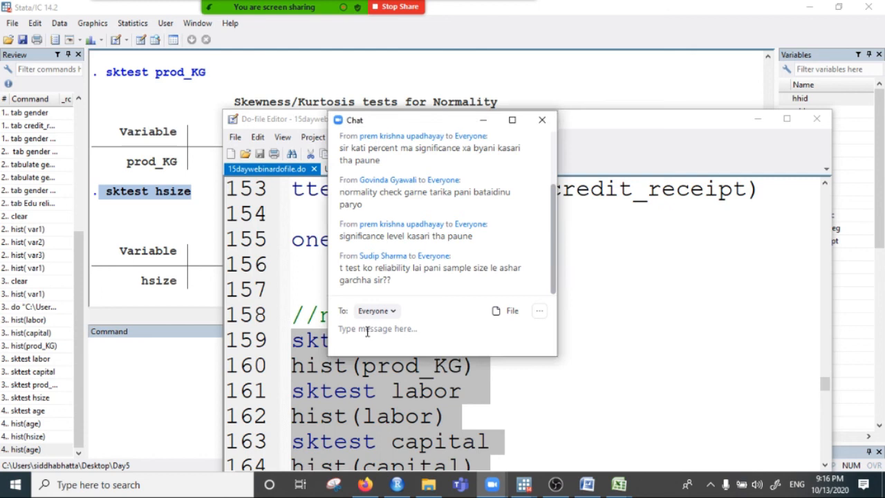
{"action": "key", "text": "ctrl+v"}
{"action": "key", "text": "Return"}
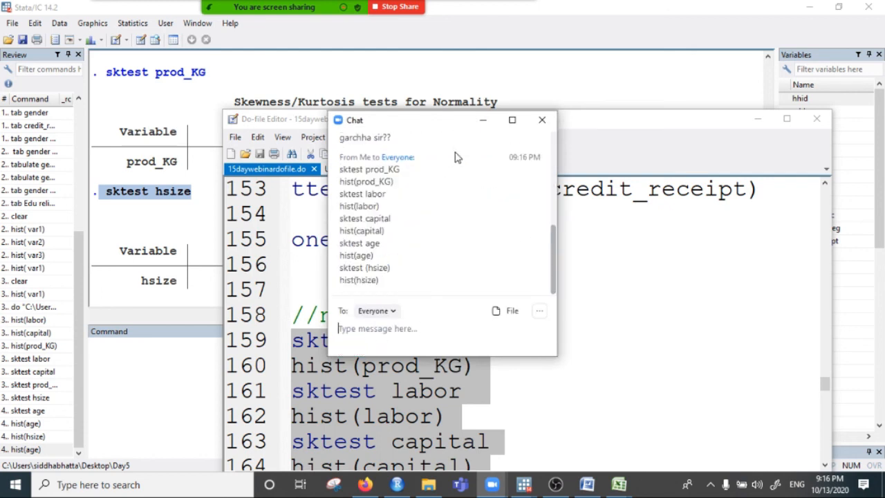
{"action": "left_click", "coordinate": [483, 120]}
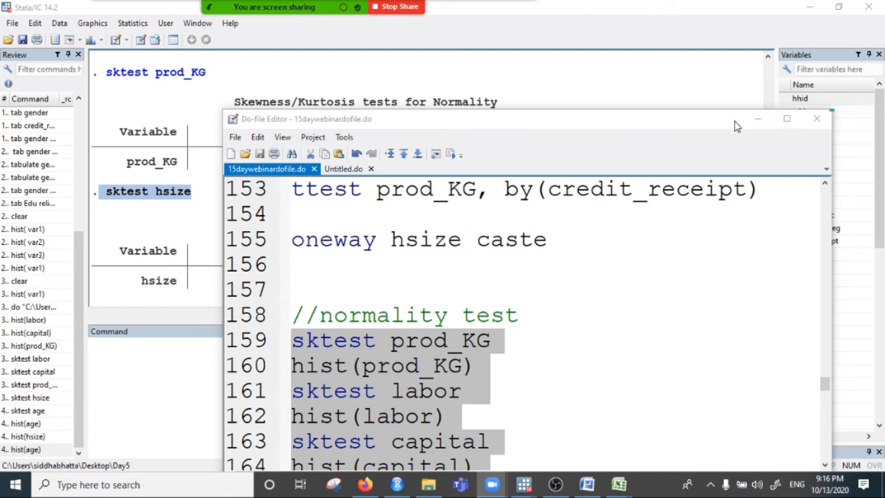